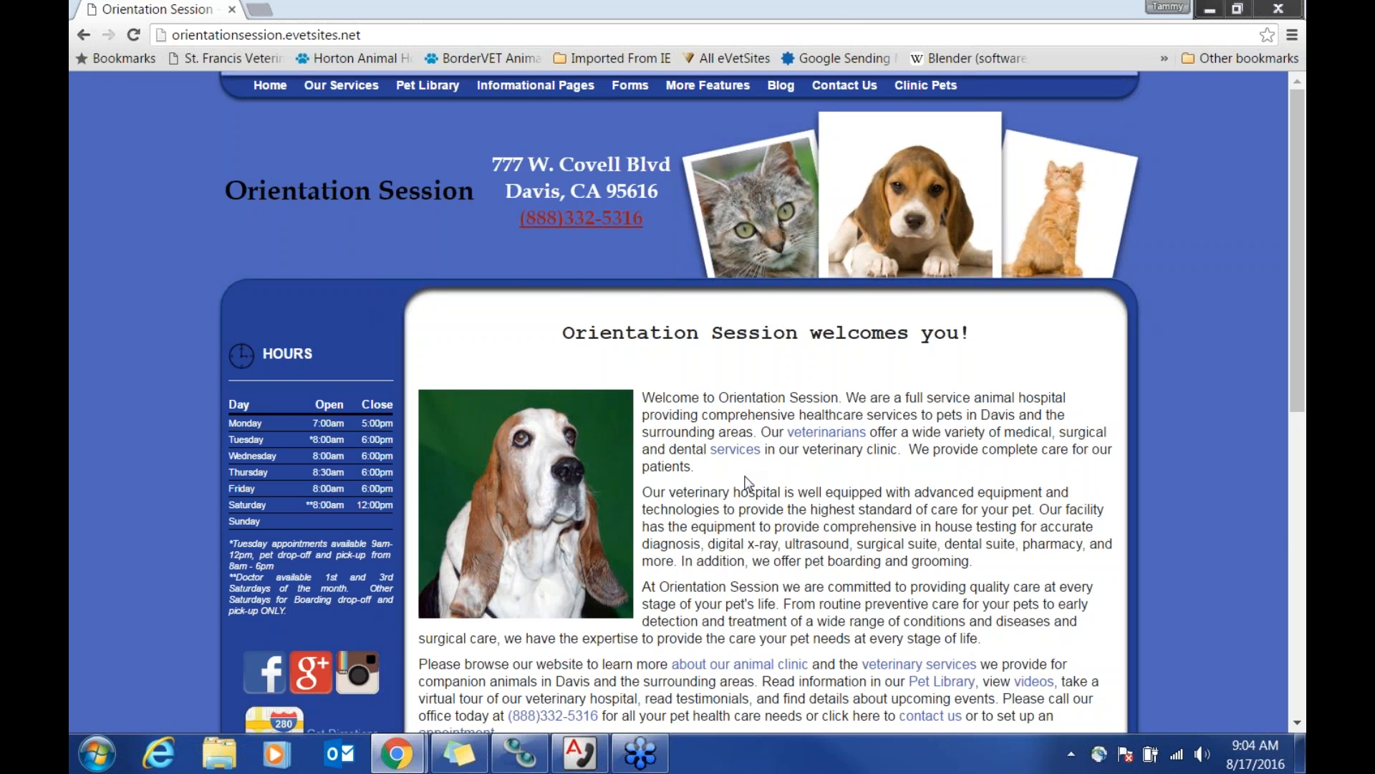
# Step: Log in through the footer key icon with the site administrator's user name and password
pyautogui.scroll(-4, 746, 477)
pyautogui.scroll(-5, 747, 482)
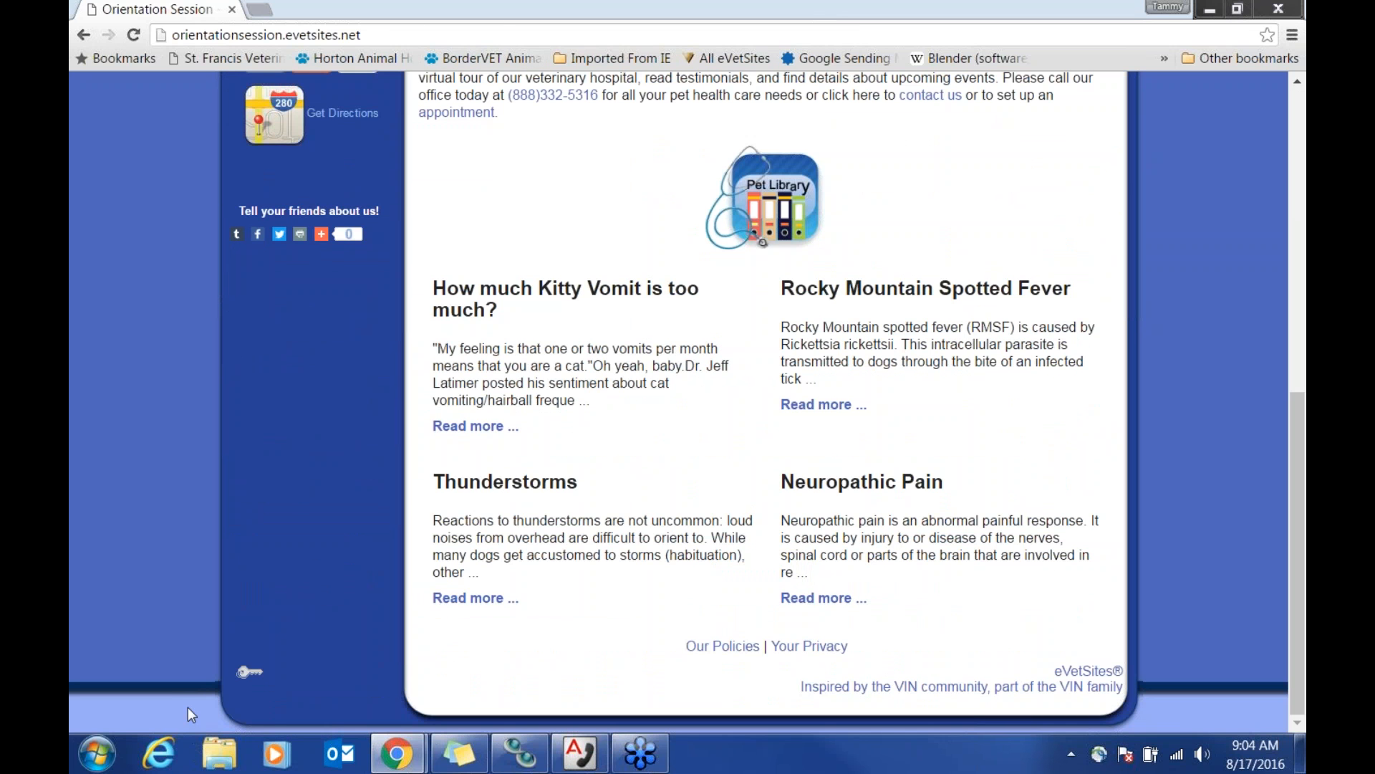
pyautogui.click(247, 672)
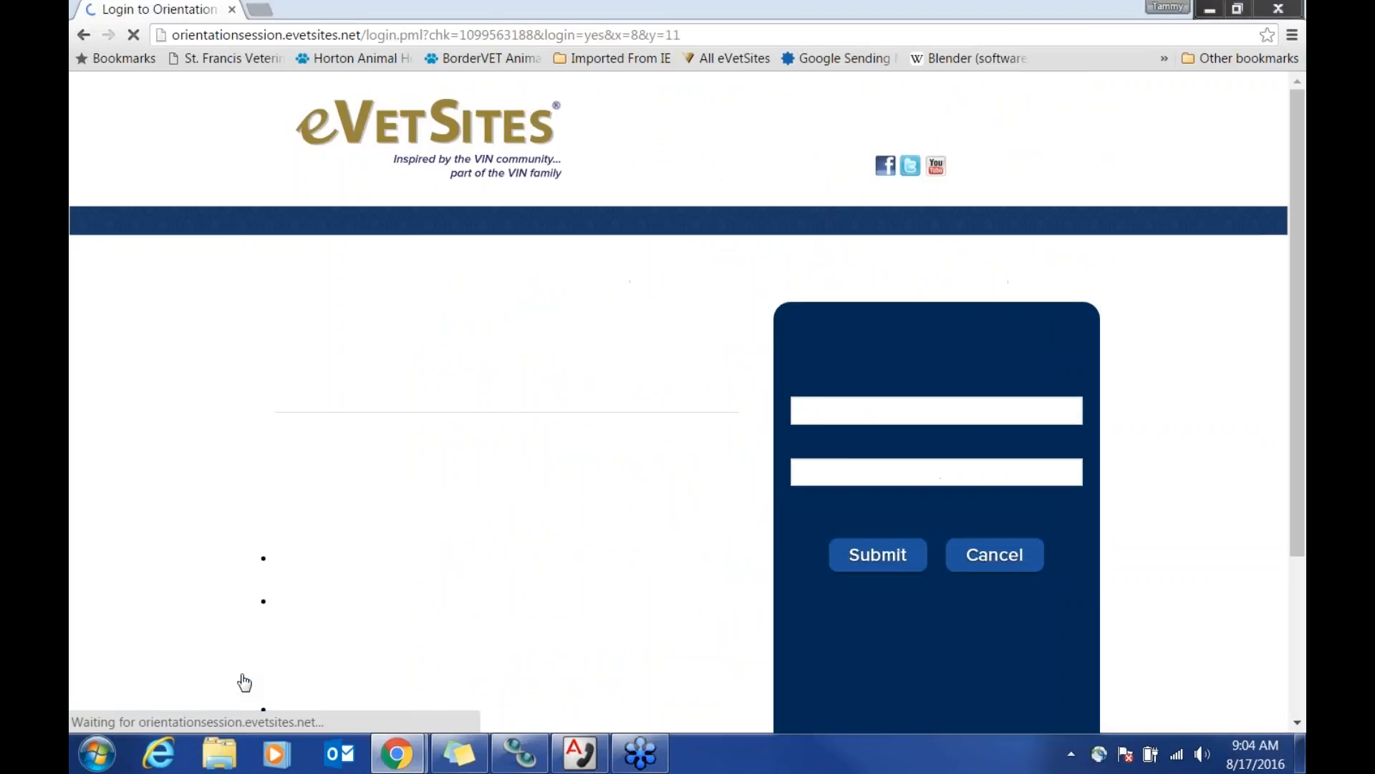
pyautogui.click(957, 419)
pyautogui.write('administrator')
pyautogui.press('Tab')
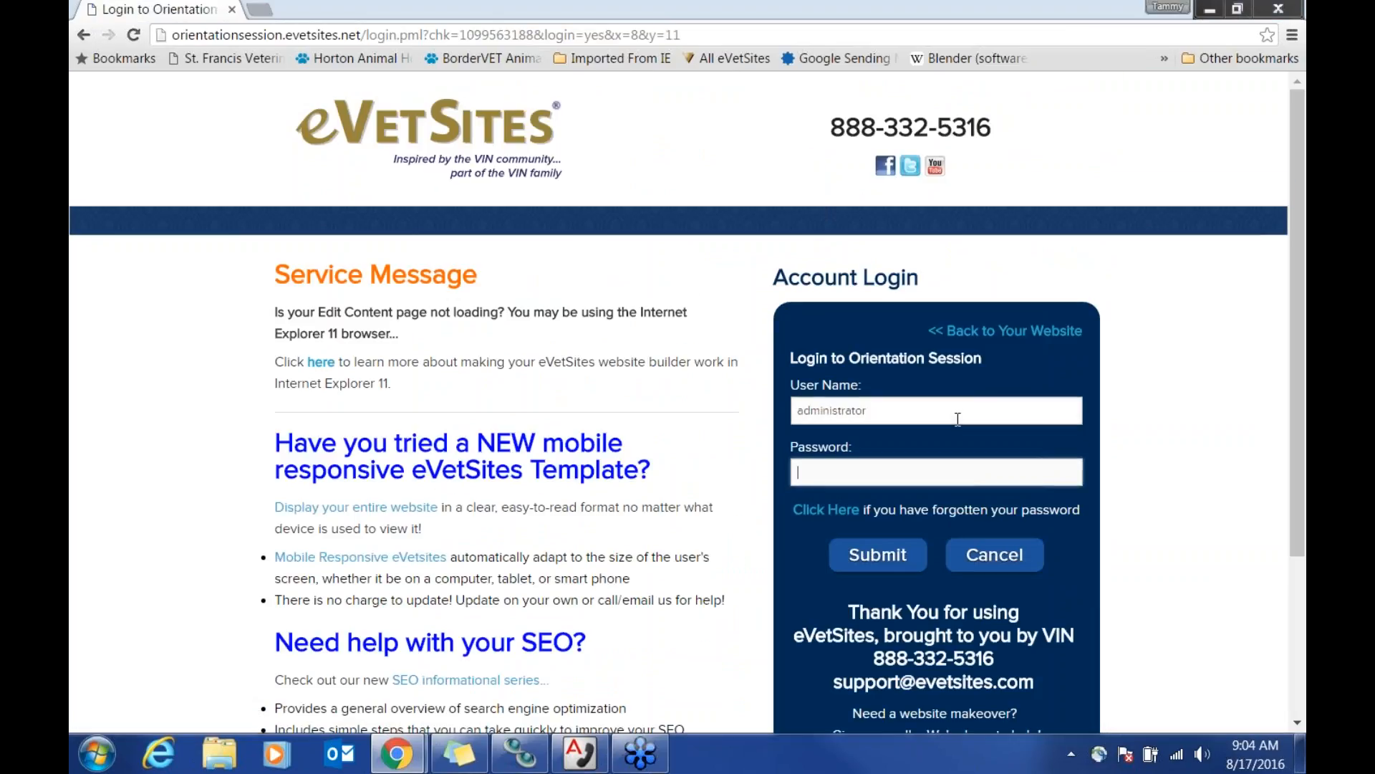
pyautogui.write('evetsites')
pyautogui.press('Return')
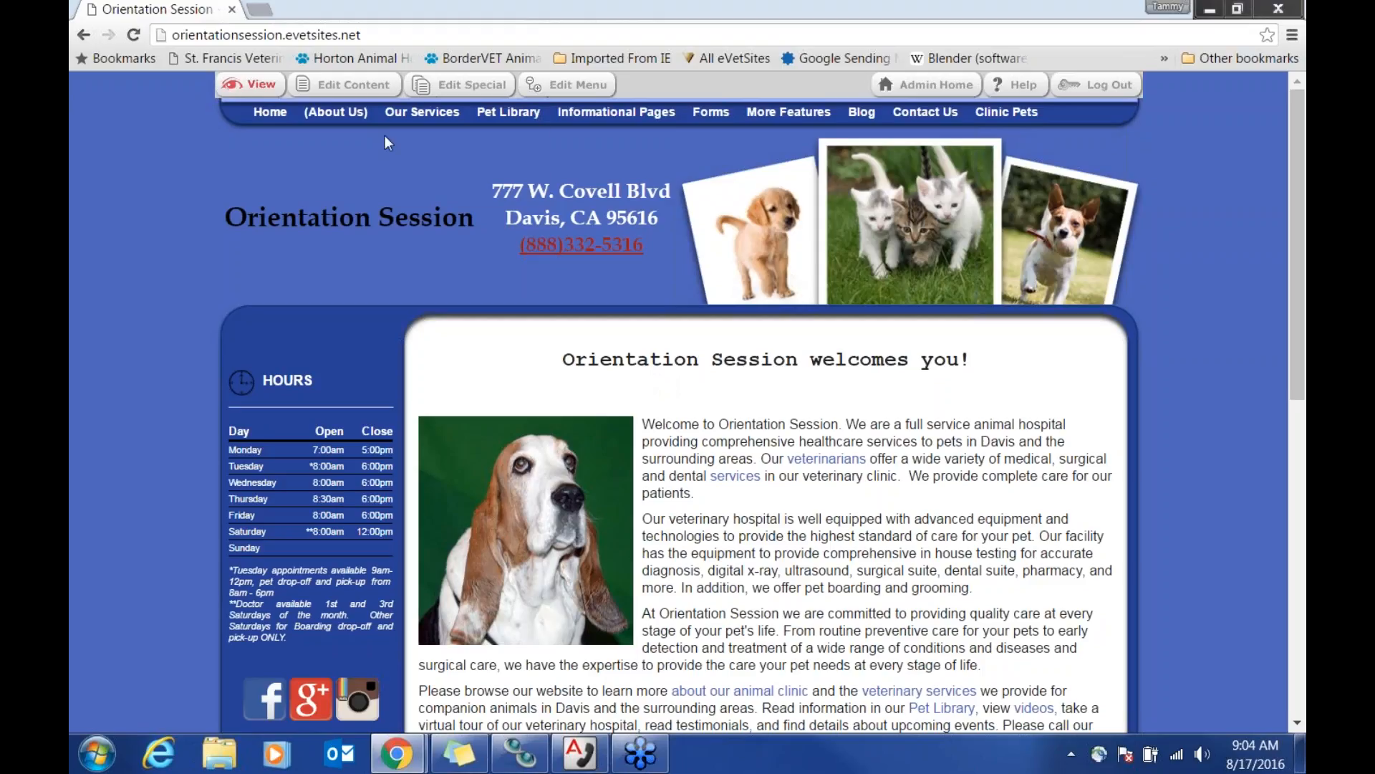
# Step: Open the Home page content editor, delete the basset hound photo, and place the caret before 'Welcome'
pyautogui.click(367, 87)
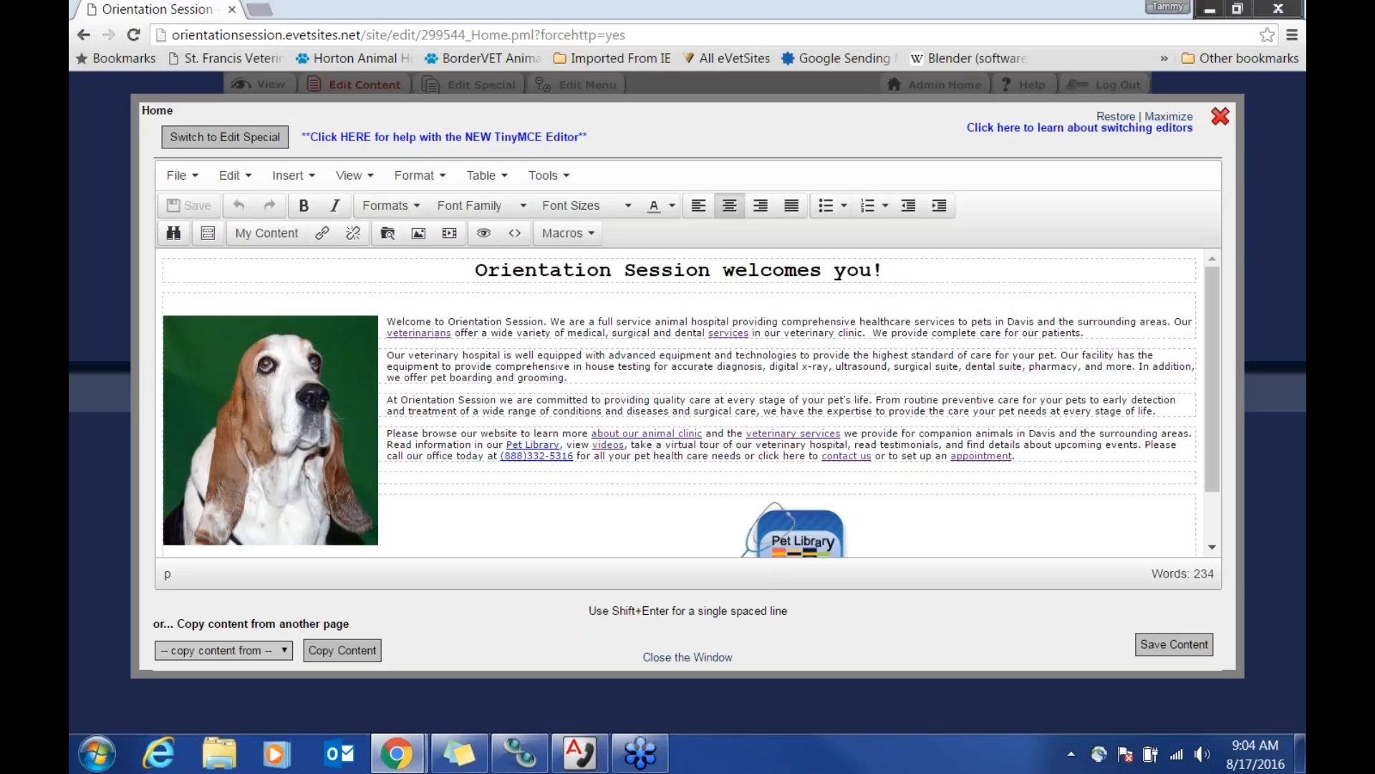
pyautogui.click(321, 422)
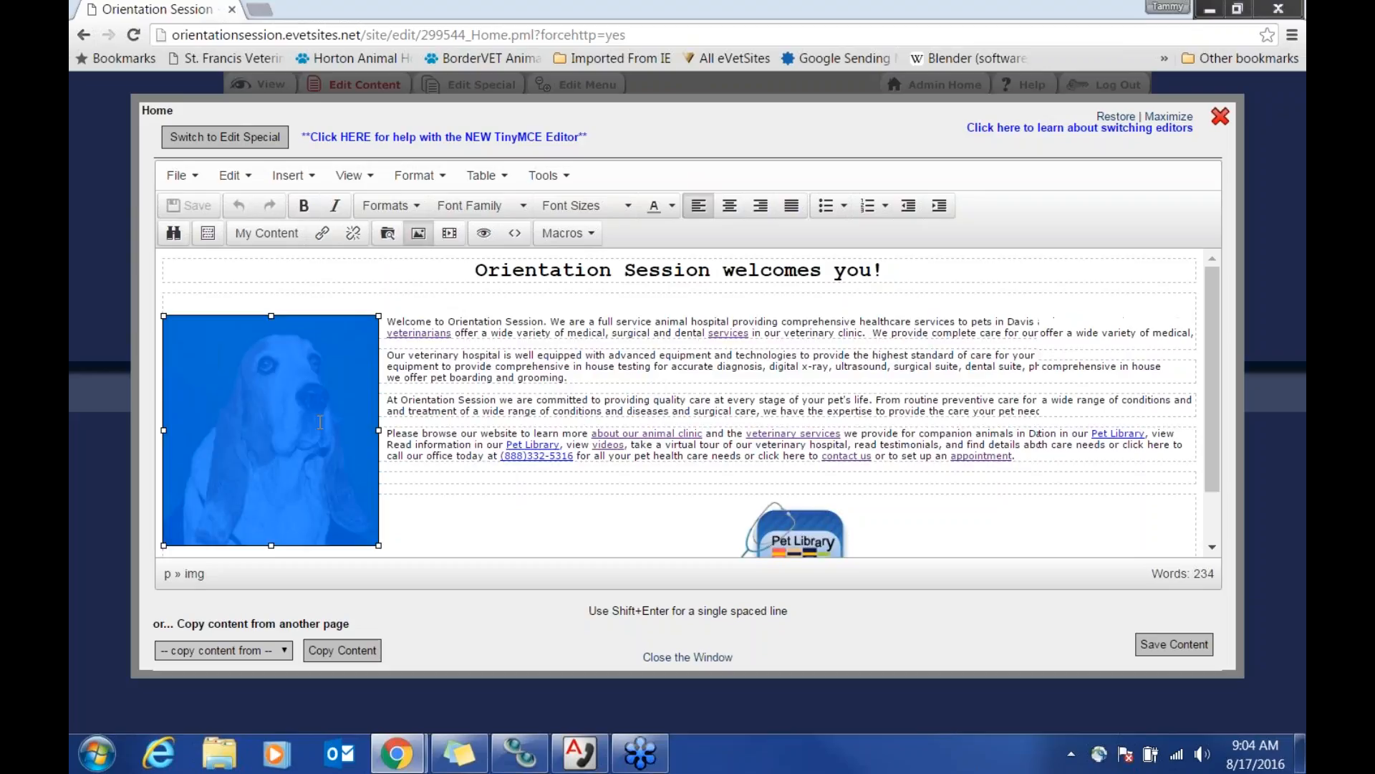
pyautogui.press('Delete')
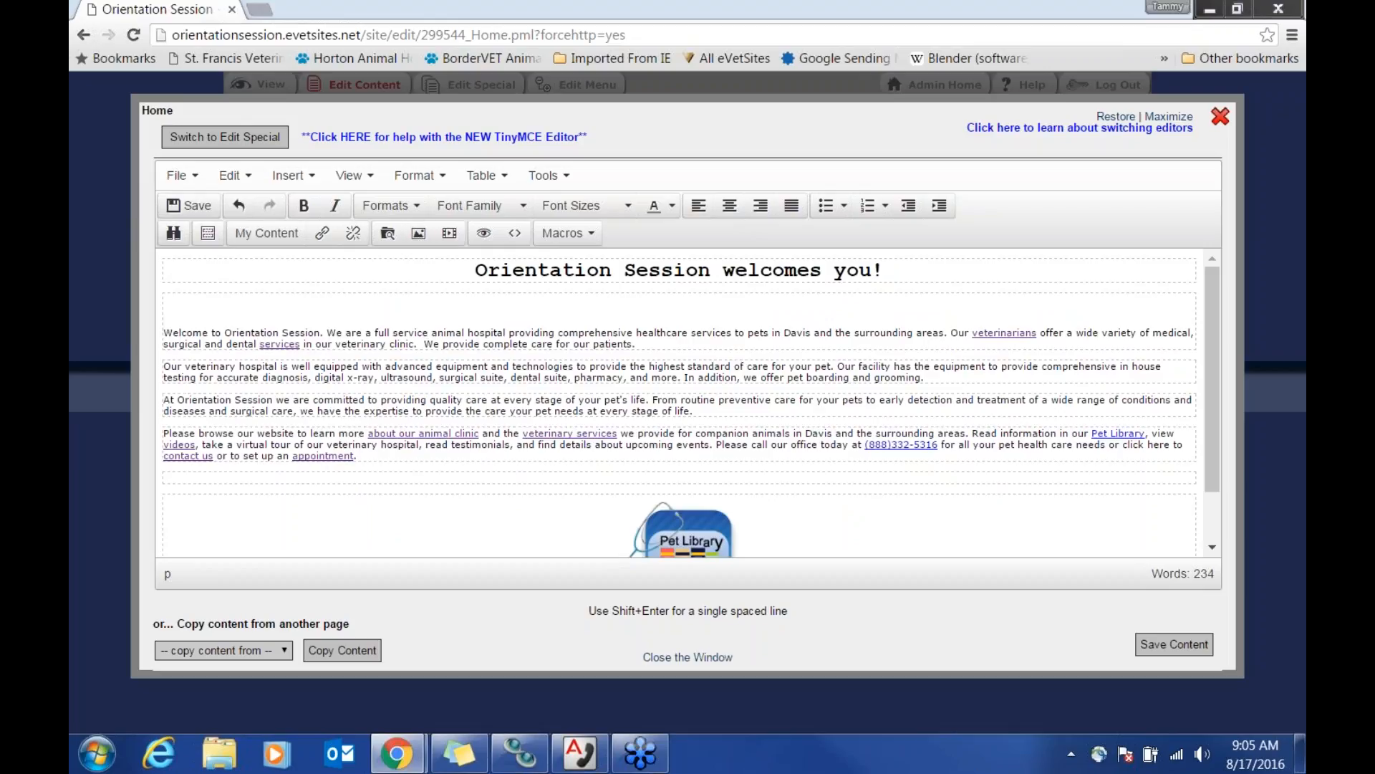
pyautogui.click(166, 334)
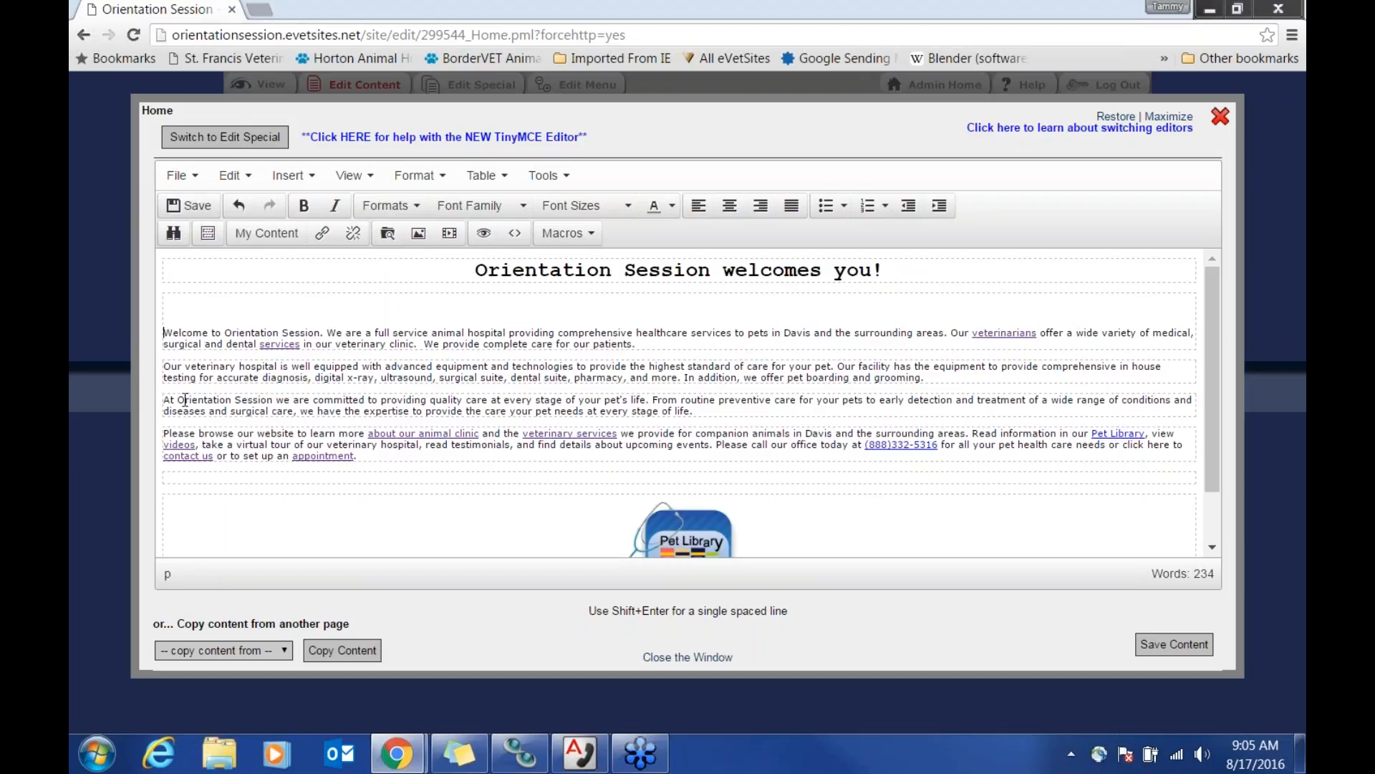
# Step: Open the File Manager from the Insert/Edit image dialog to browse the myfiles/images folders
pyautogui.click(418, 241)
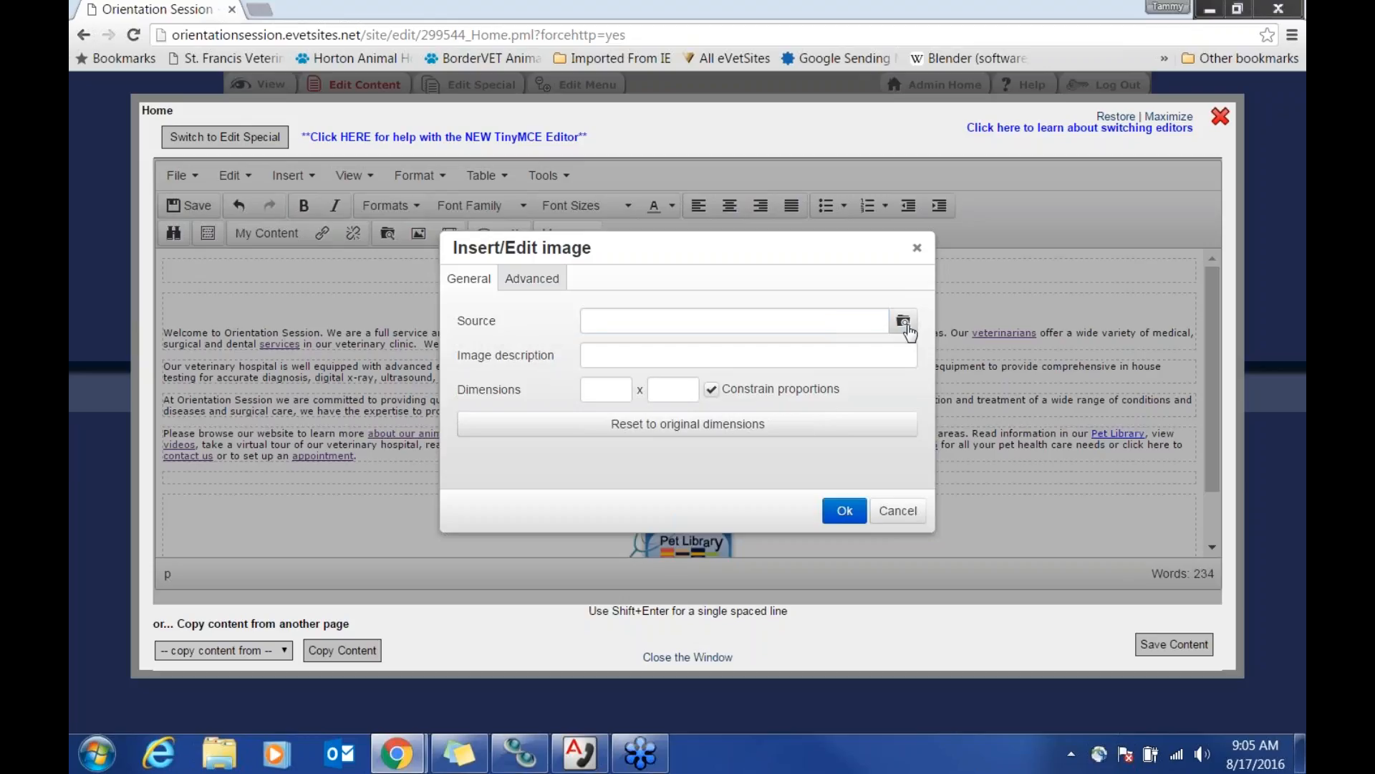
pyautogui.click(906, 323)
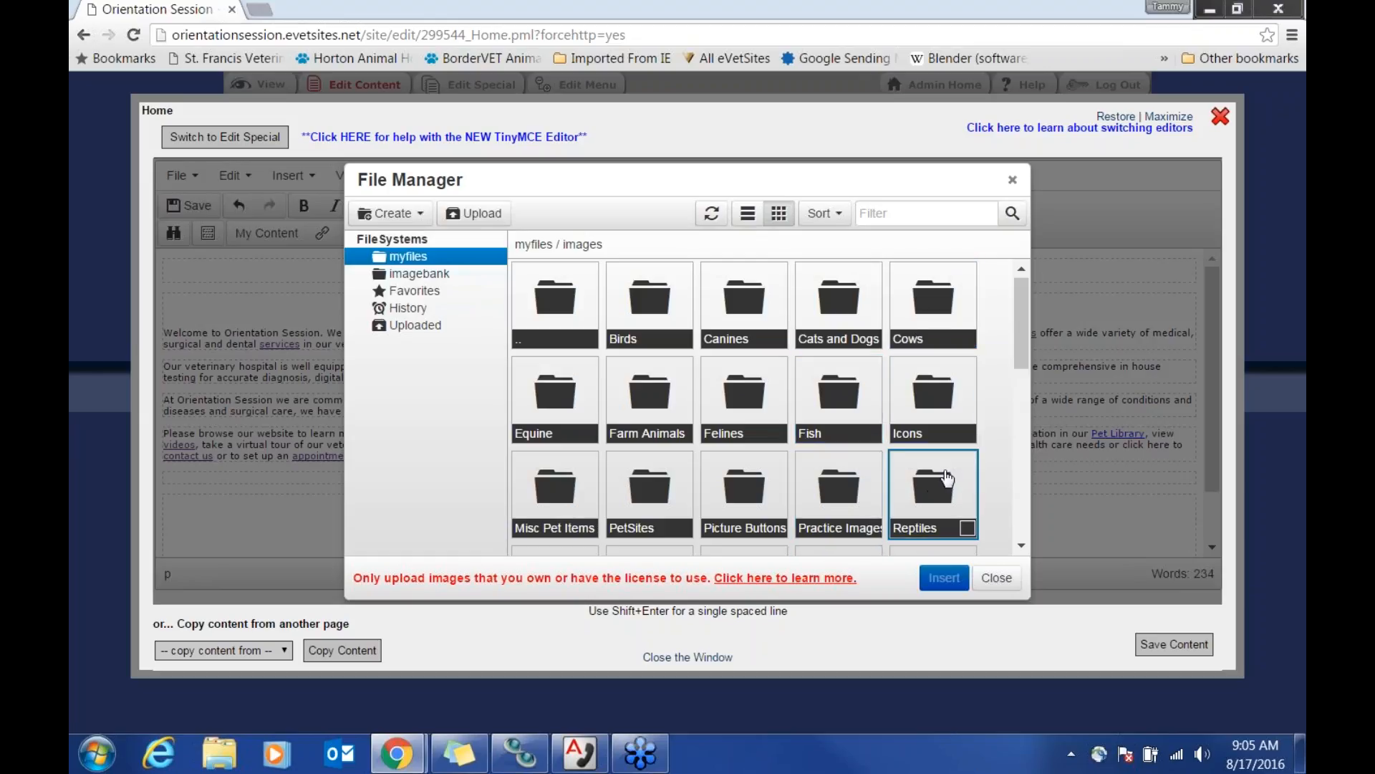
pyautogui.scroll(-6, 986, 471)
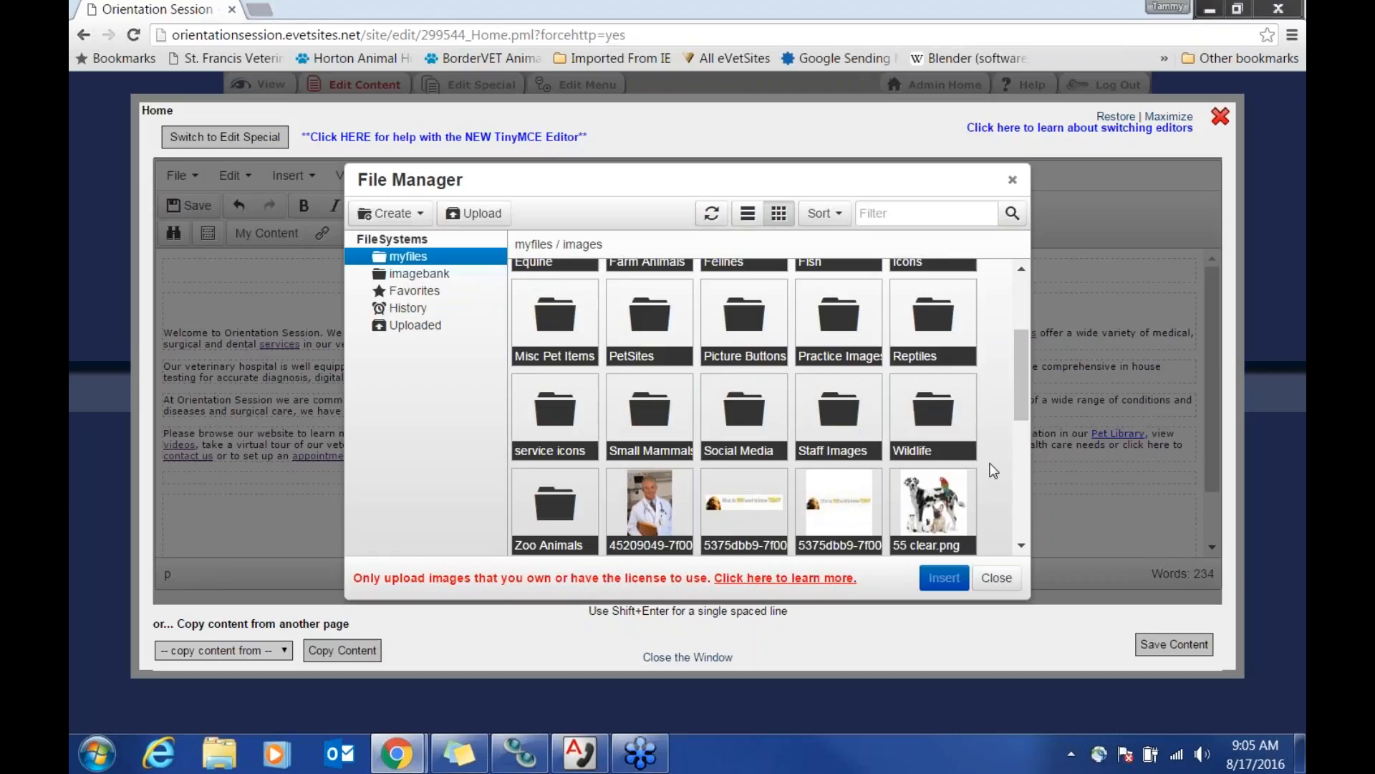
pyautogui.scroll(-2, 993, 471)
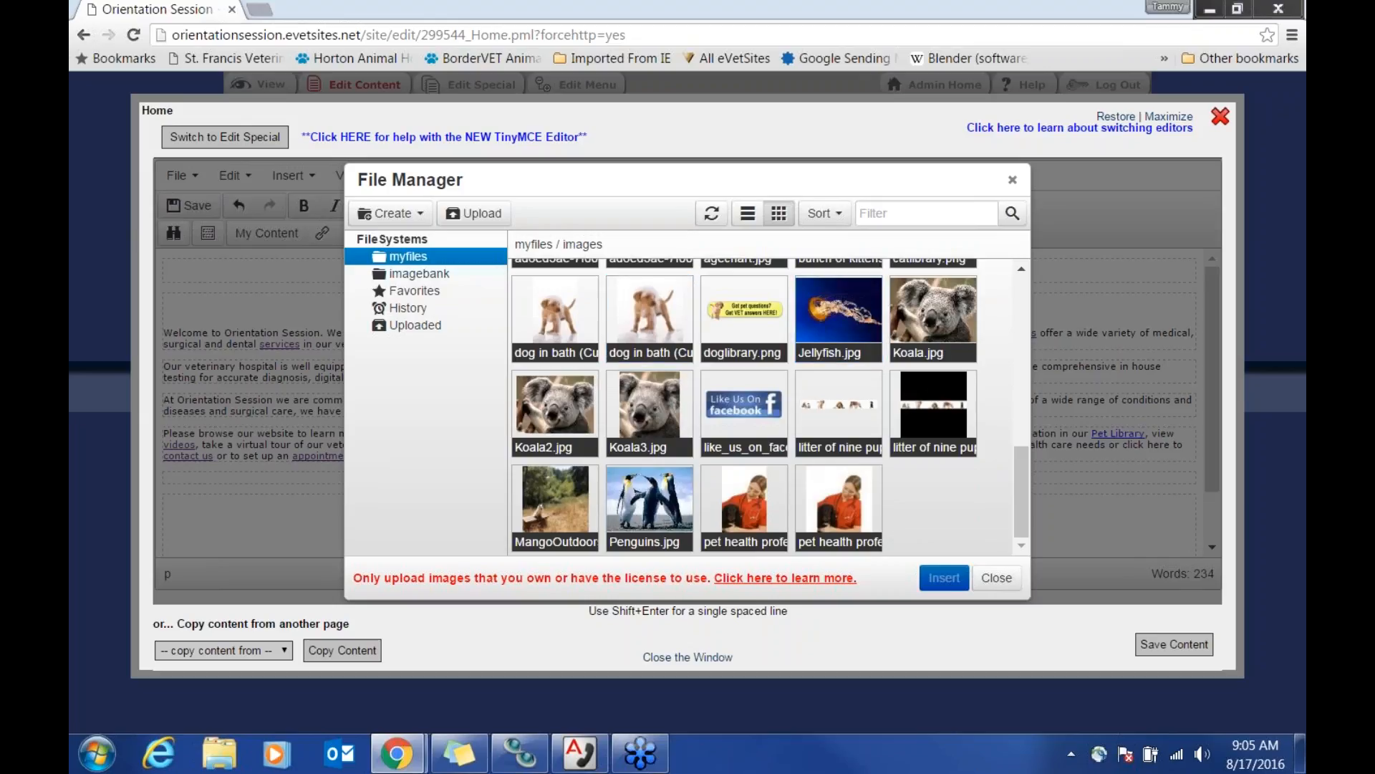
pyautogui.scroll(10, 989, 523)
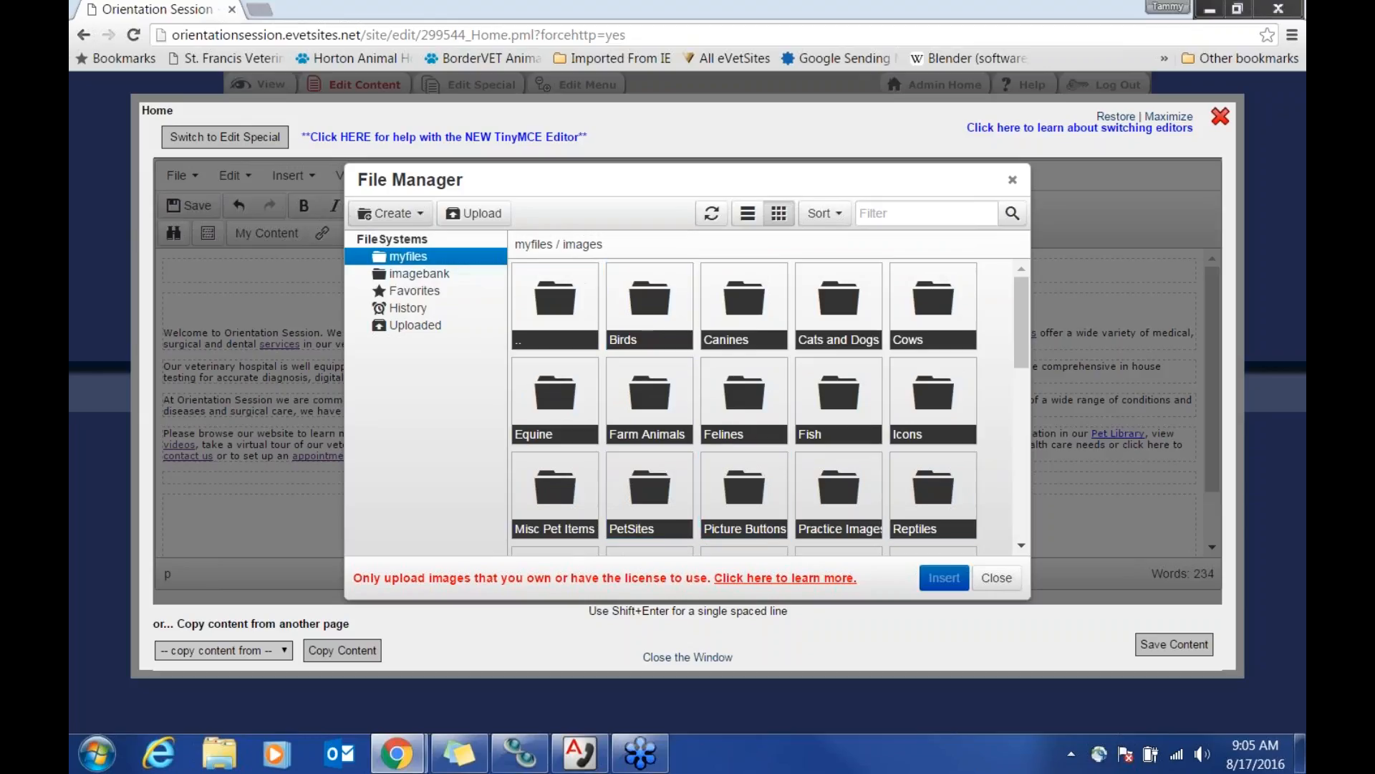
# Step: Create a 'My Images' folder in myfiles/images and look over the folder list
pyautogui.click(419, 219)
pyautogui.click(394, 245)
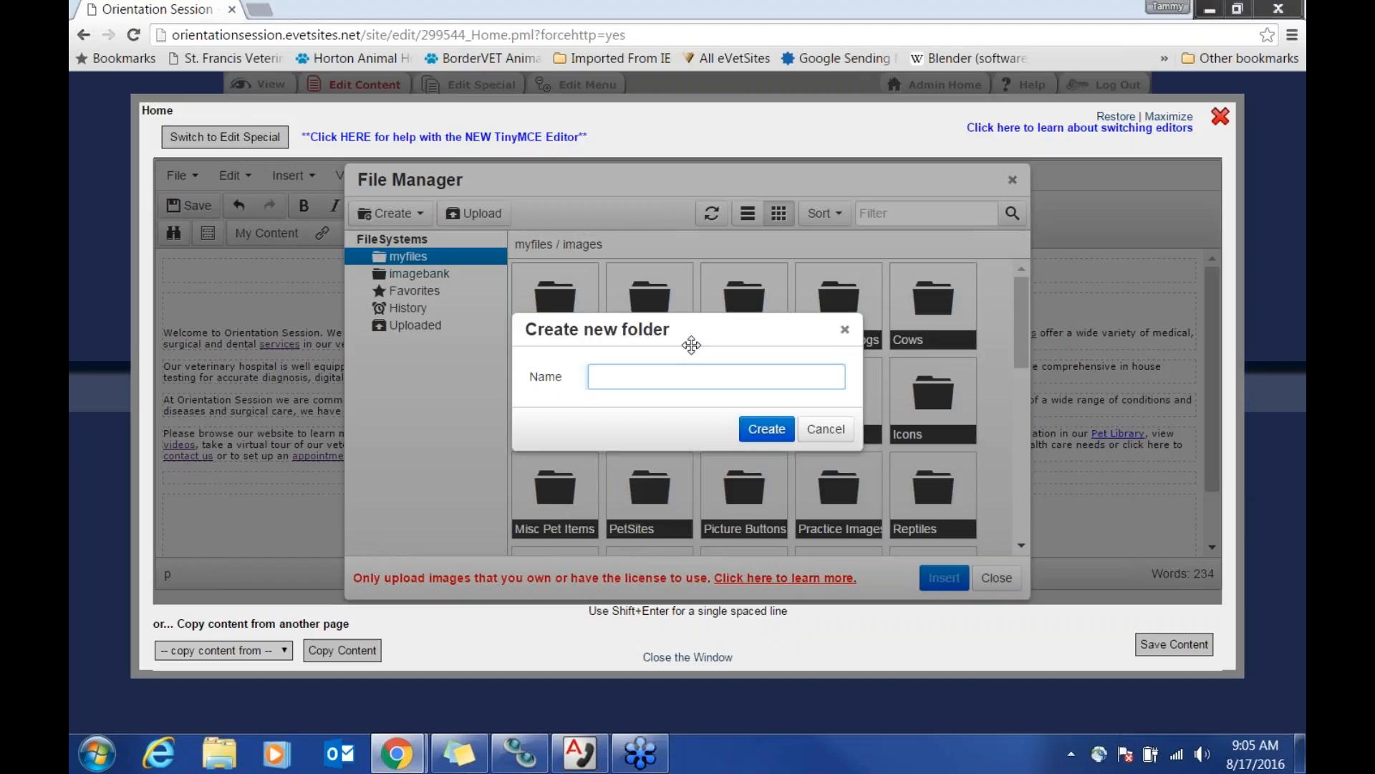
pyautogui.write('My Images')
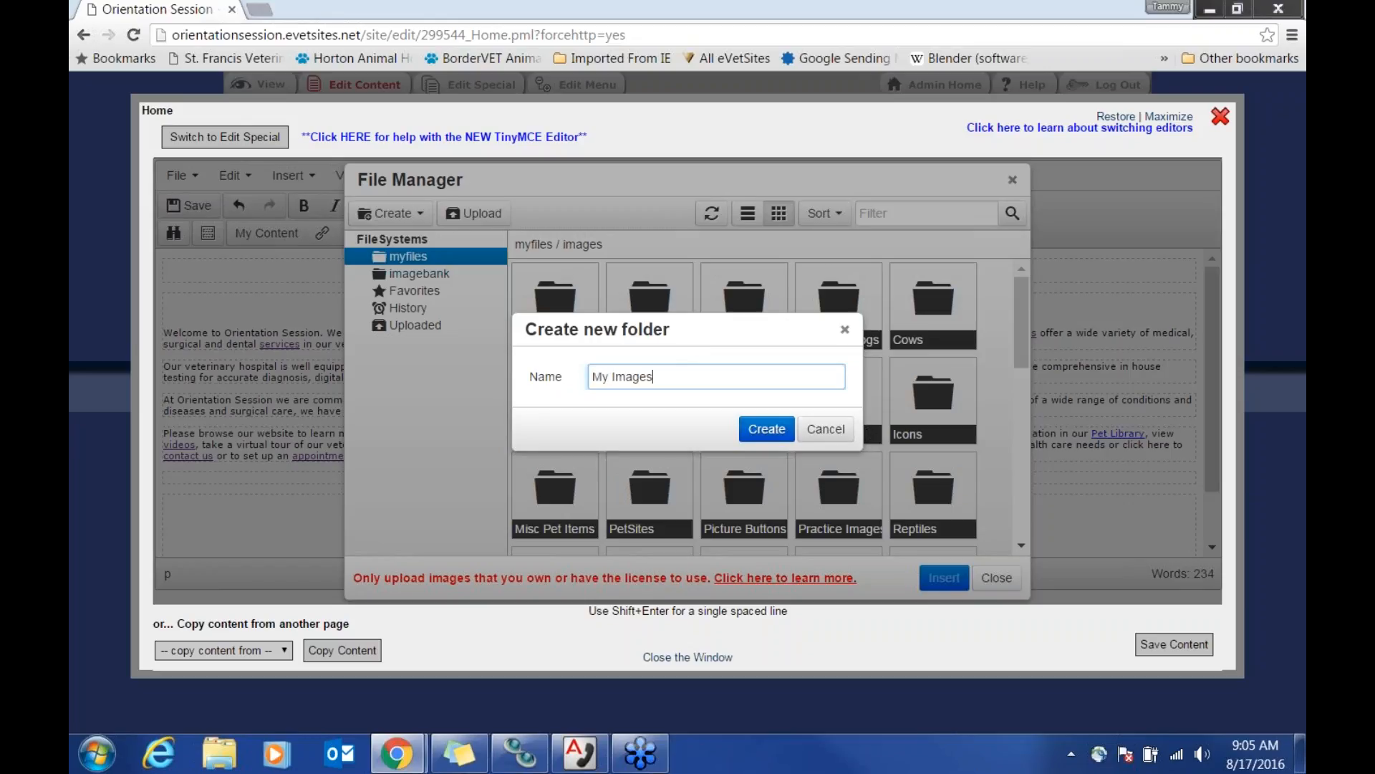
pyautogui.click(770, 430)
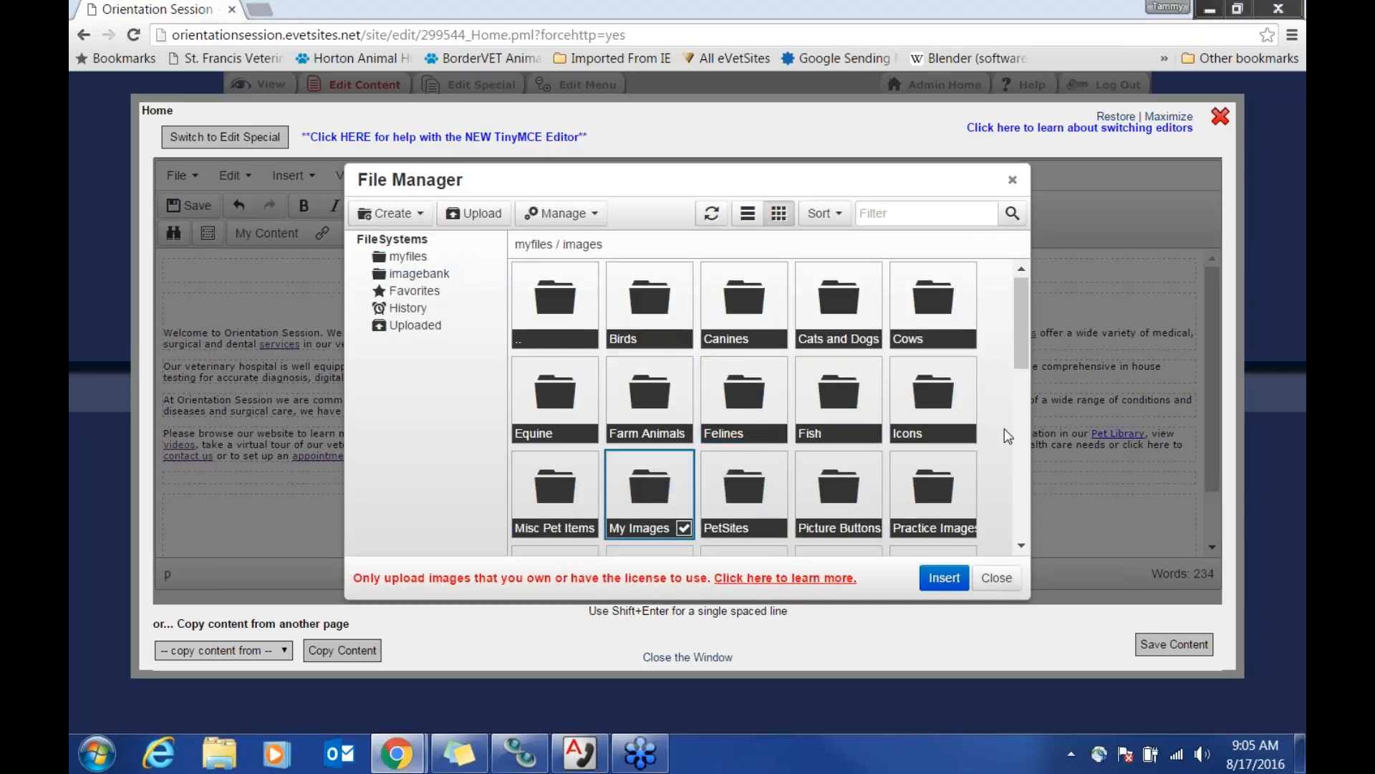
pyautogui.scroll(-1, 1004, 428)
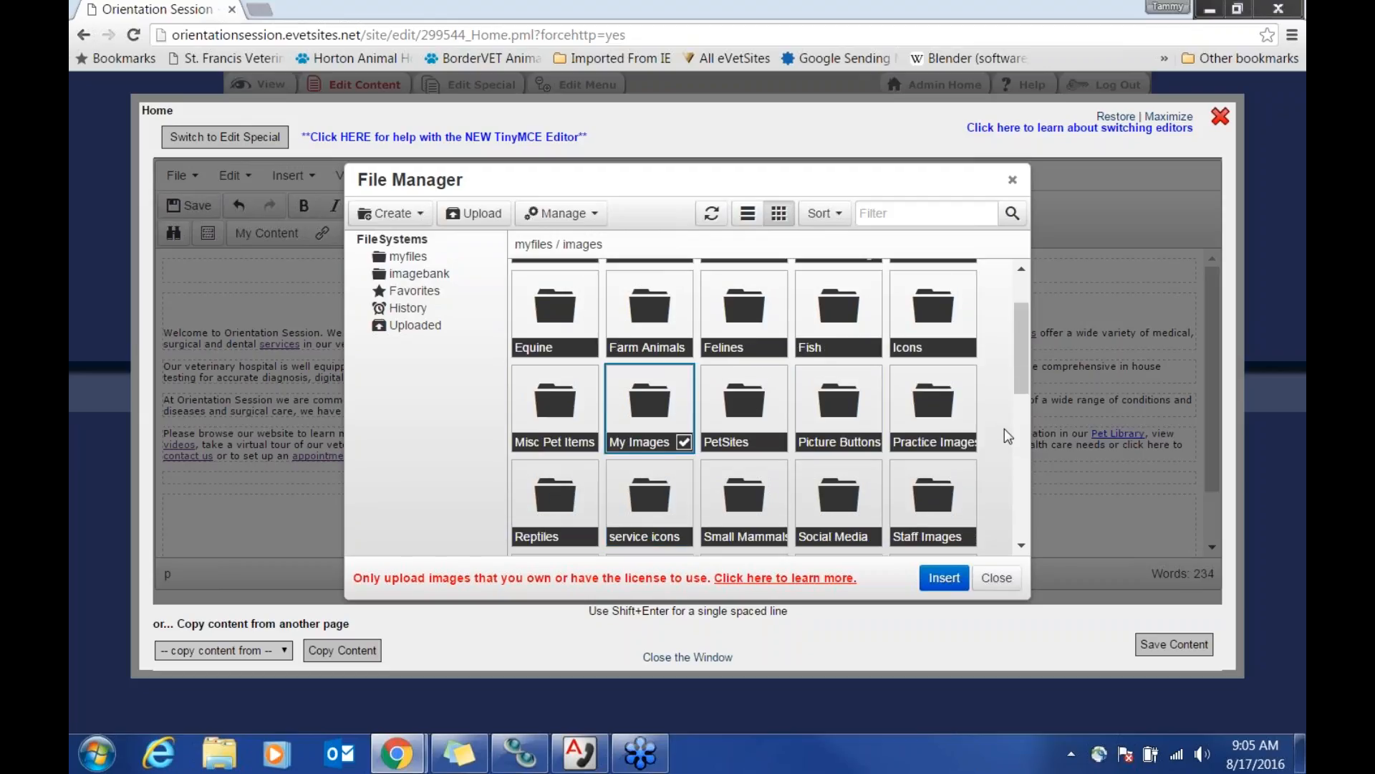
pyautogui.scroll(-2, 1004, 428)
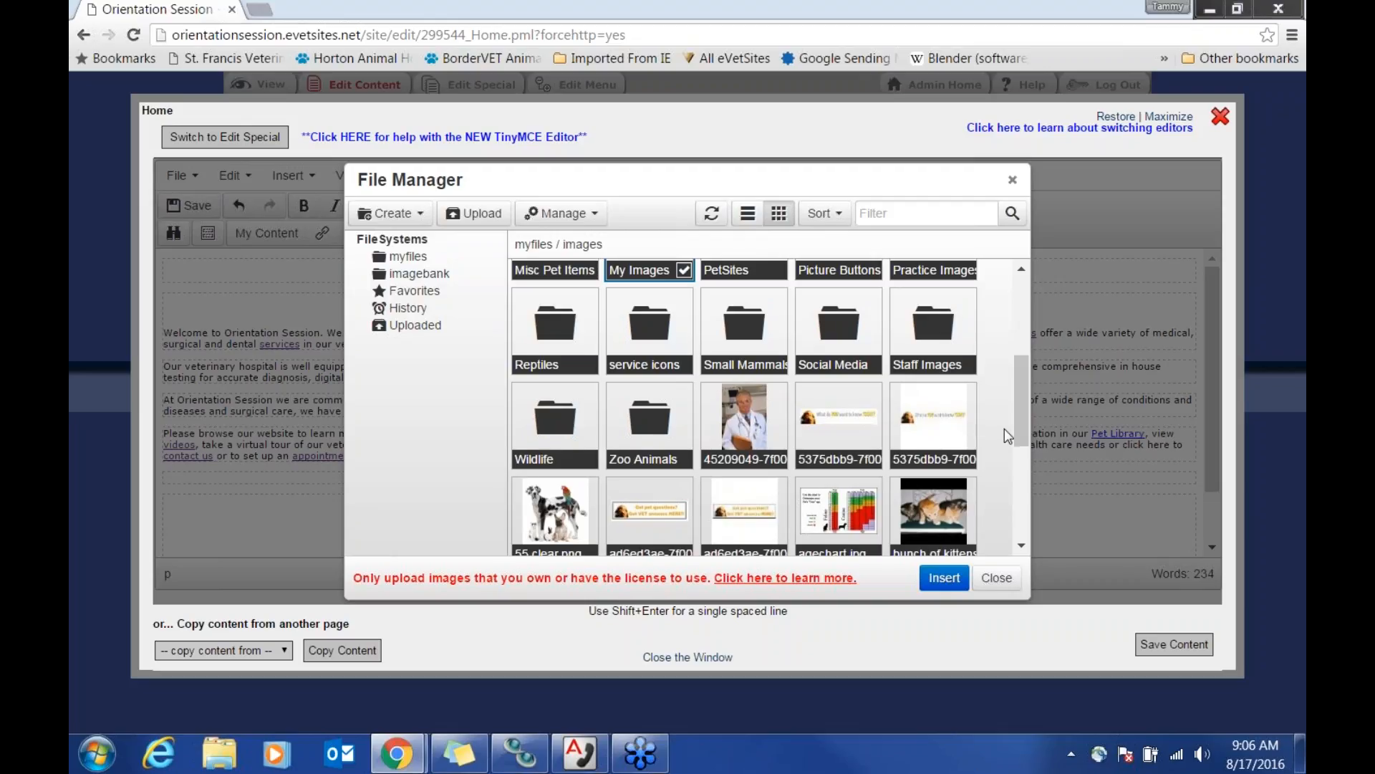
pyautogui.scroll(-1, 1004, 428)
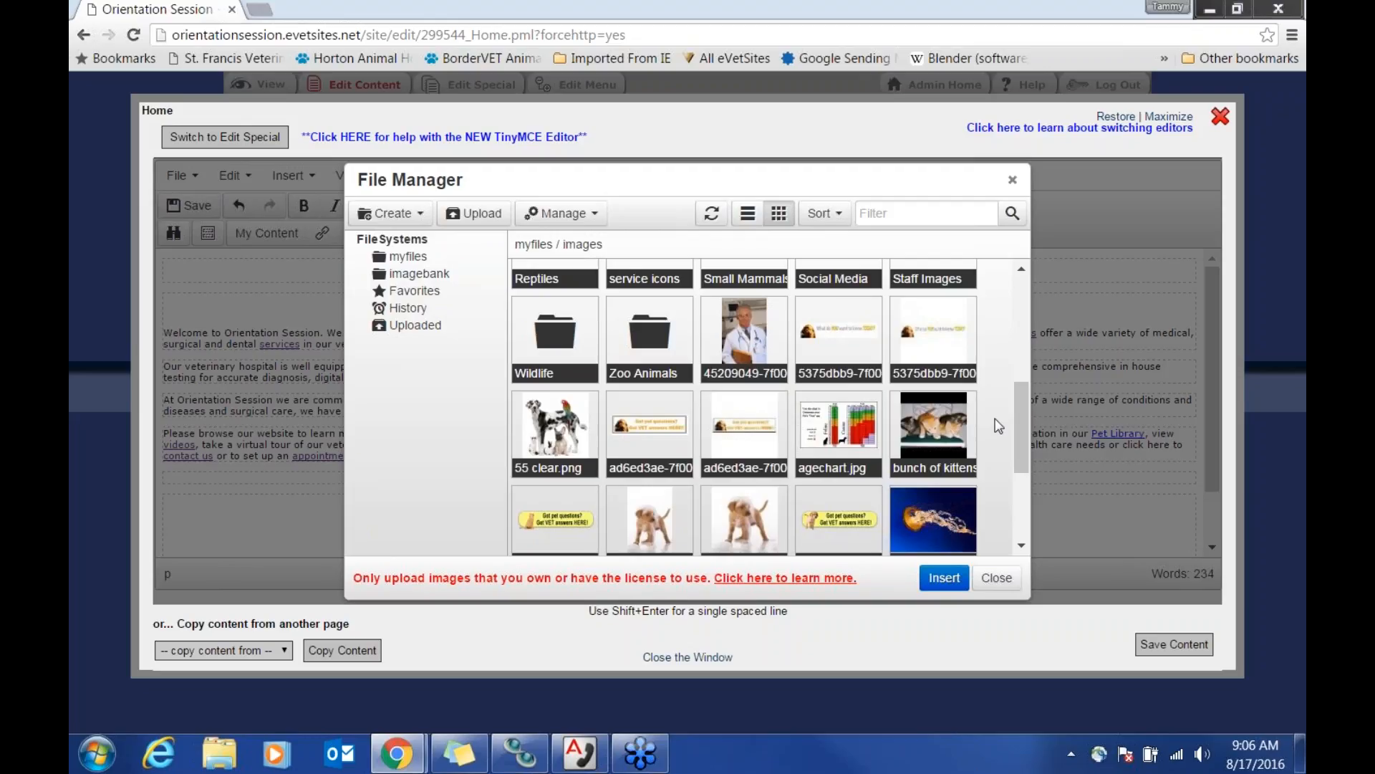
pyautogui.scroll(-1, 998, 426)
pyautogui.scroll(1, 998, 426)
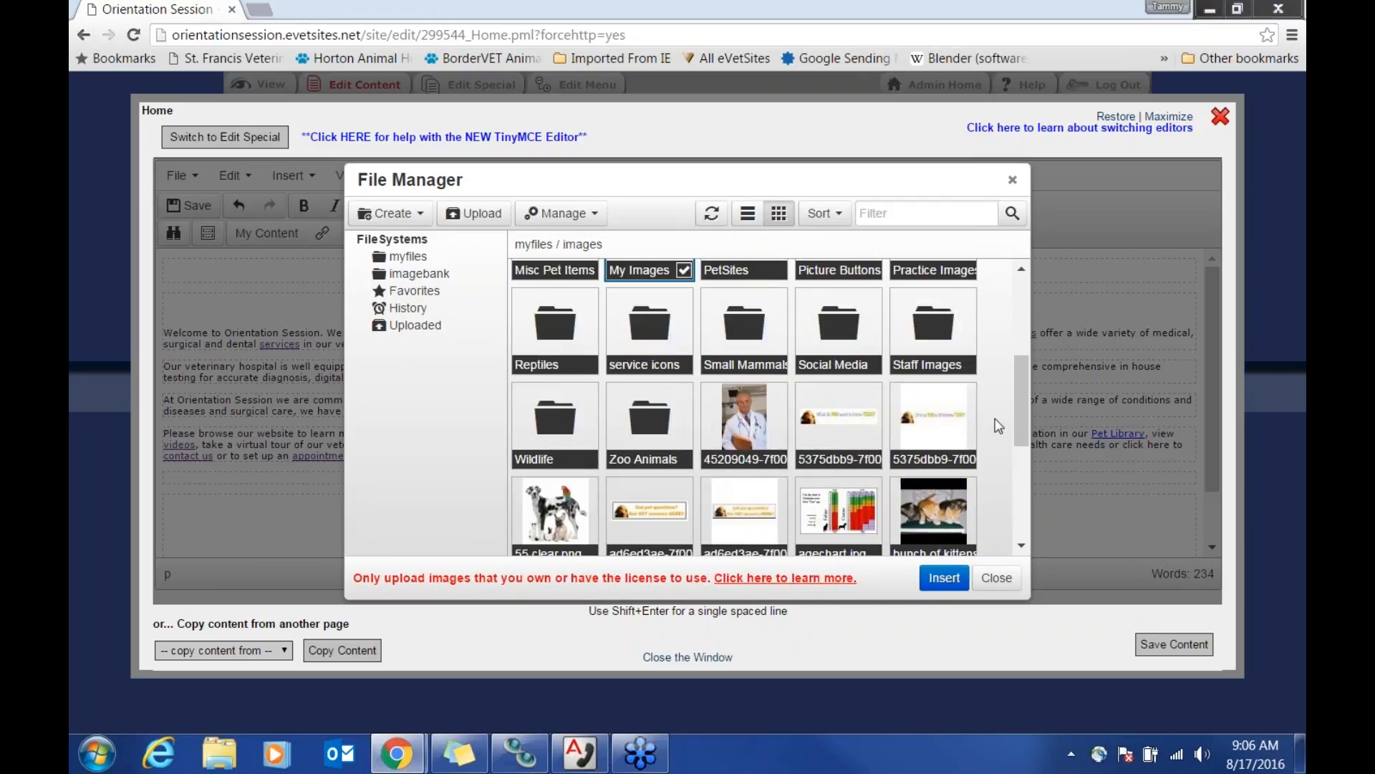
pyautogui.scroll(2, 995, 423)
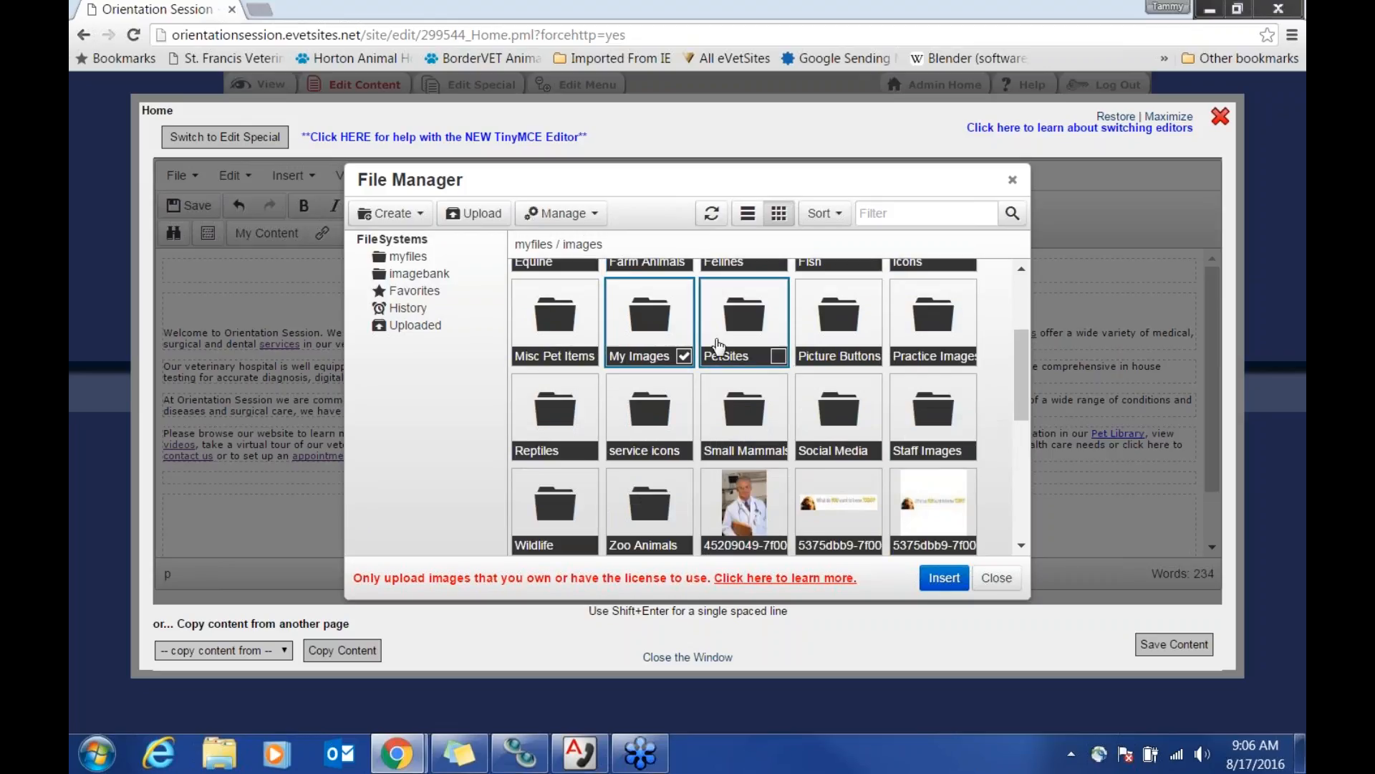
# Step: Choose a dog photo from myfiles/images/Canines as the image source, sized 500 x 606
pyautogui.doubleClick(665, 331)
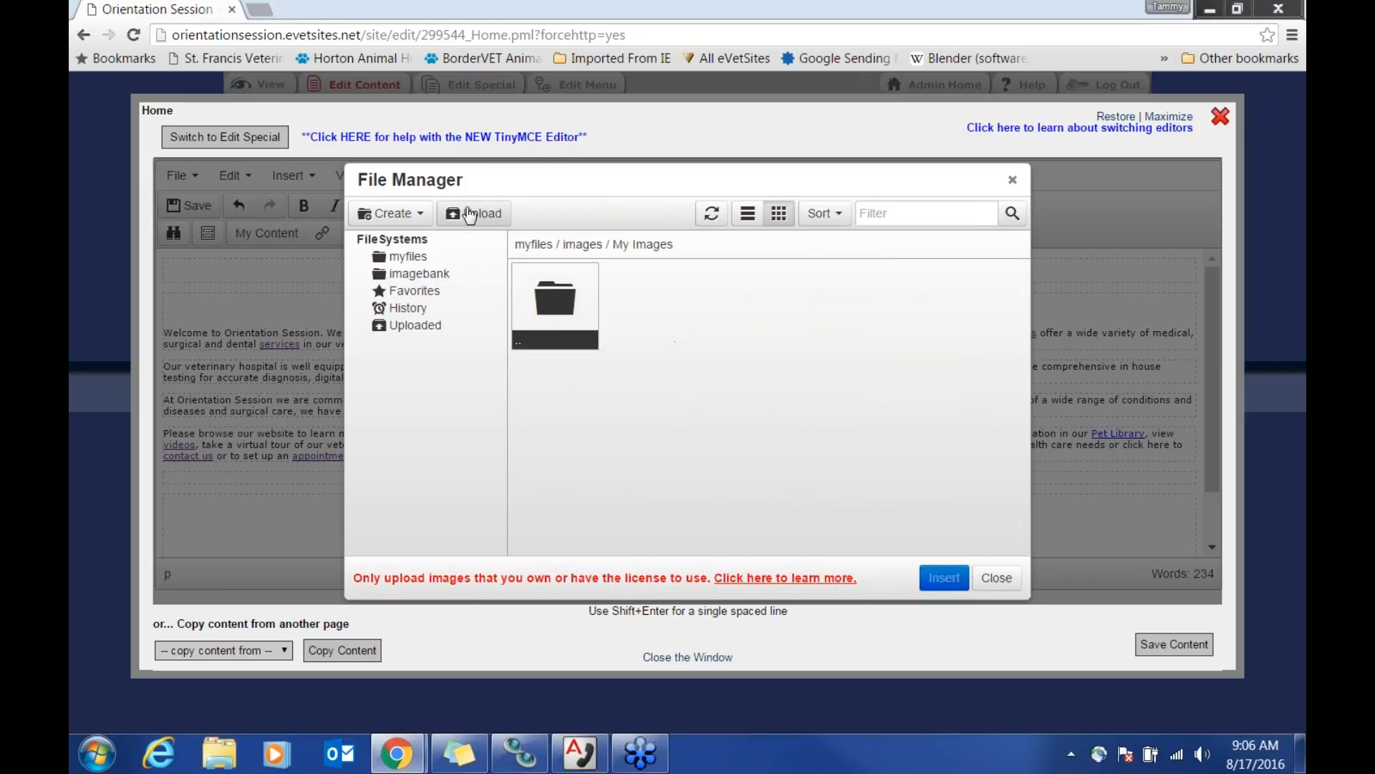
pyautogui.click(405, 258)
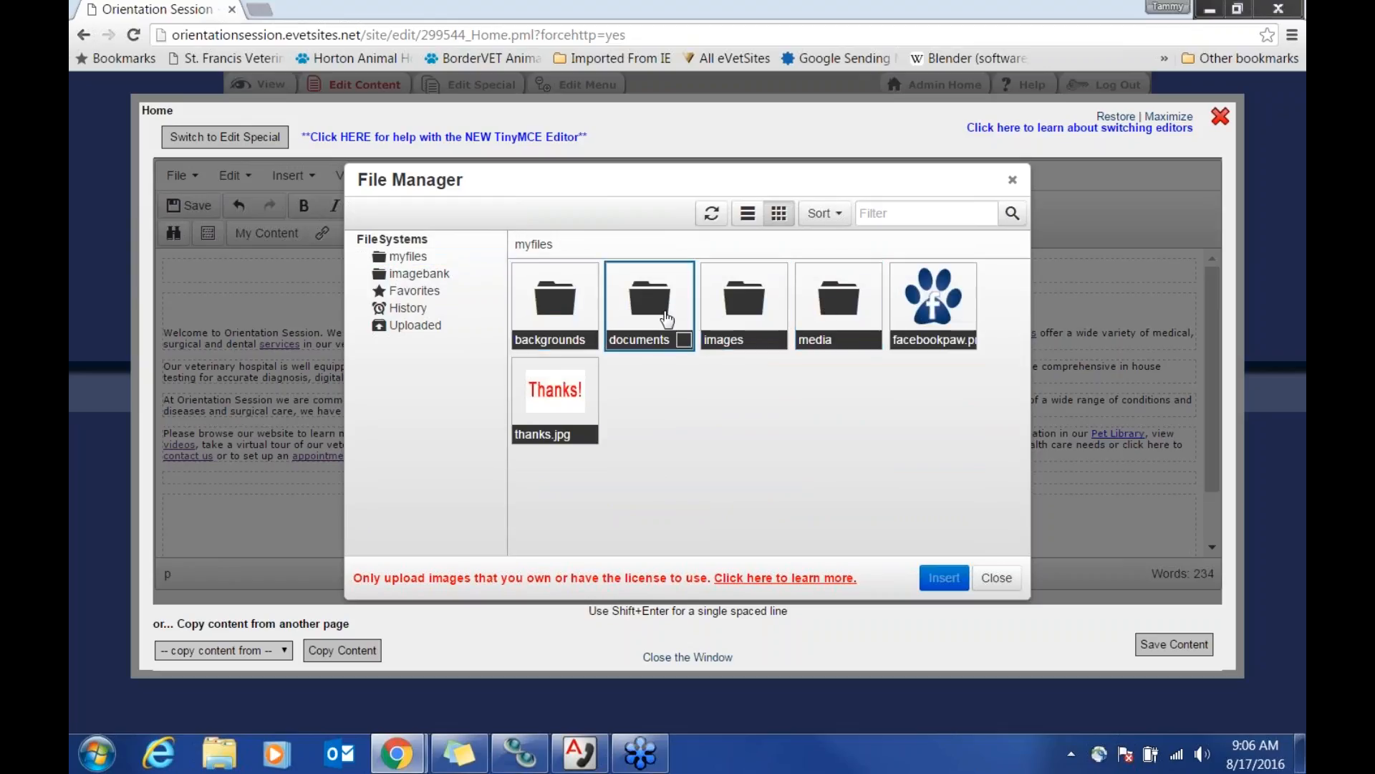
pyautogui.doubleClick(738, 322)
pyautogui.doubleClick(738, 322)
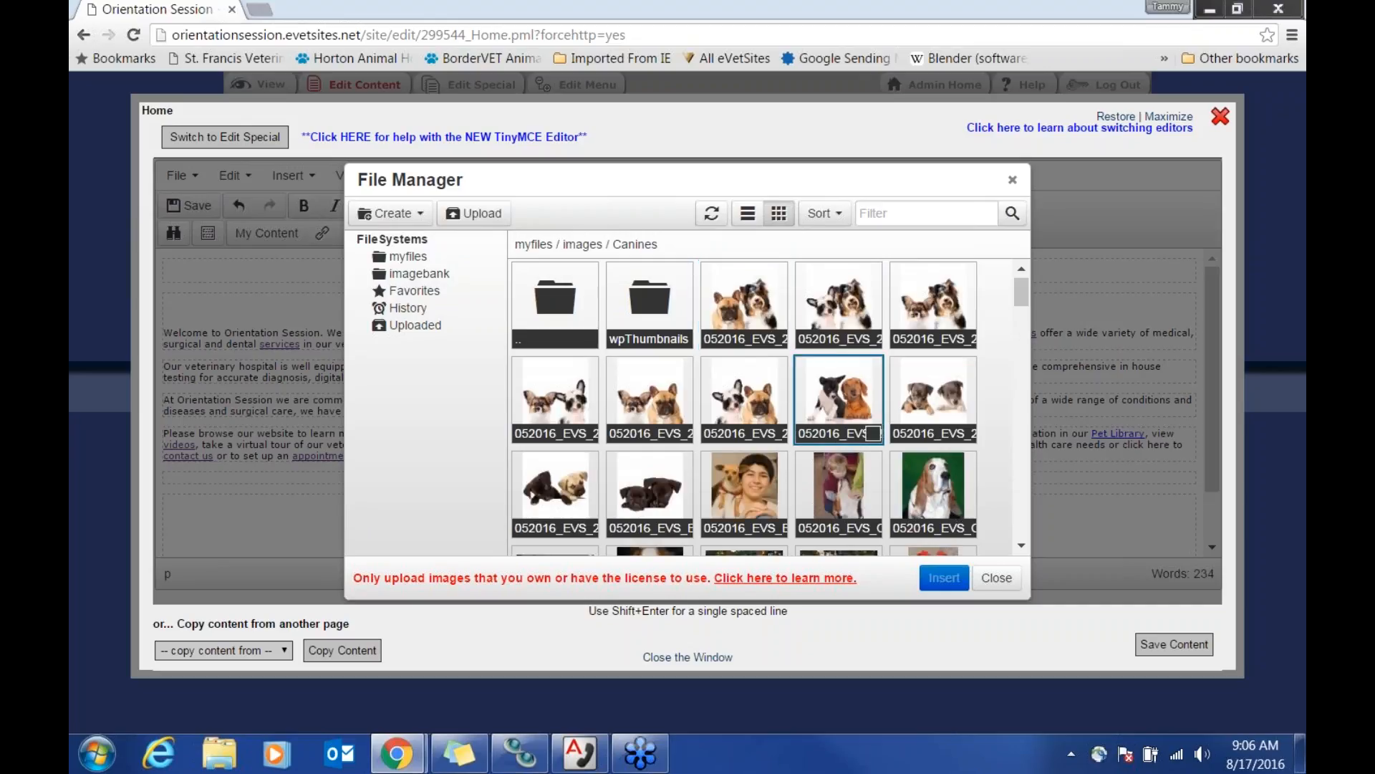
pyautogui.scroll(-2, 1016, 459)
pyautogui.scroll(-5, 1016, 458)
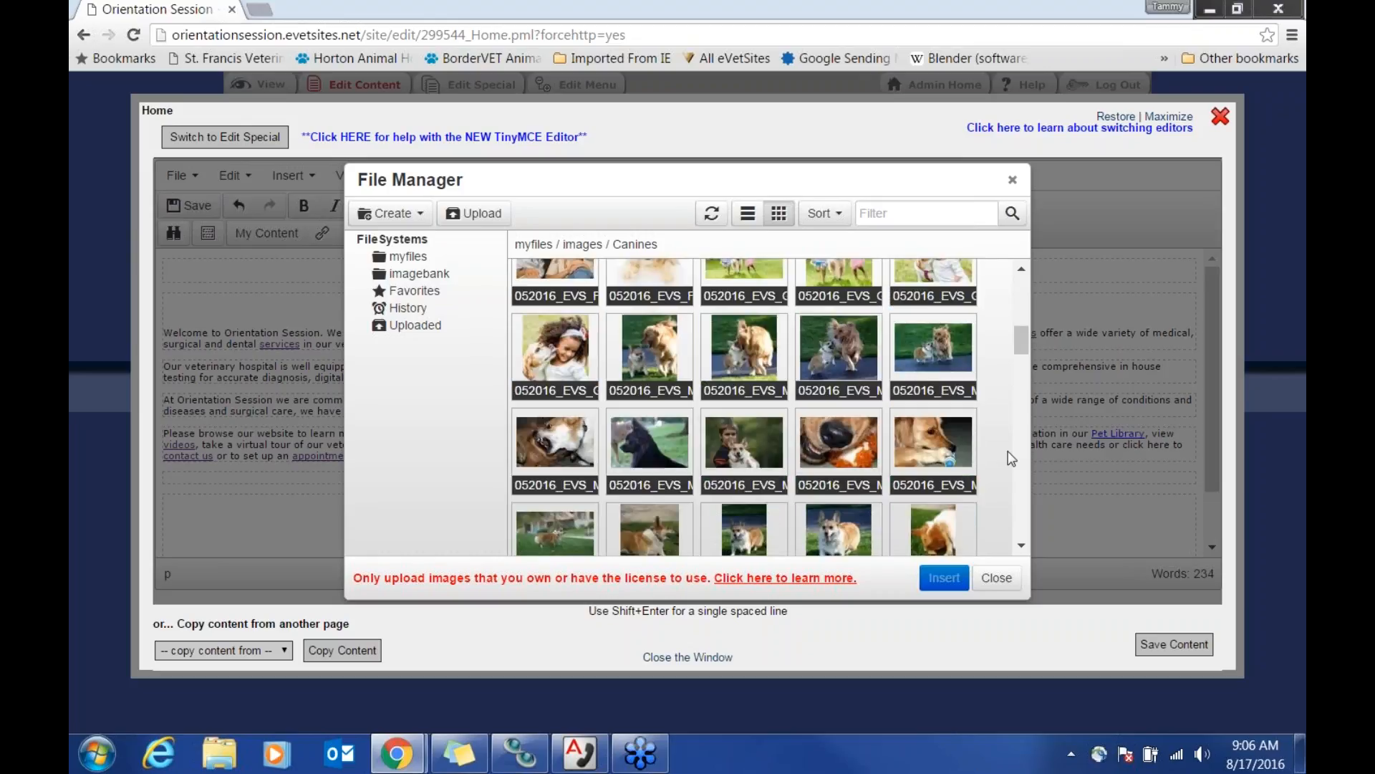
pyautogui.click(659, 358)
pyautogui.click(944, 578)
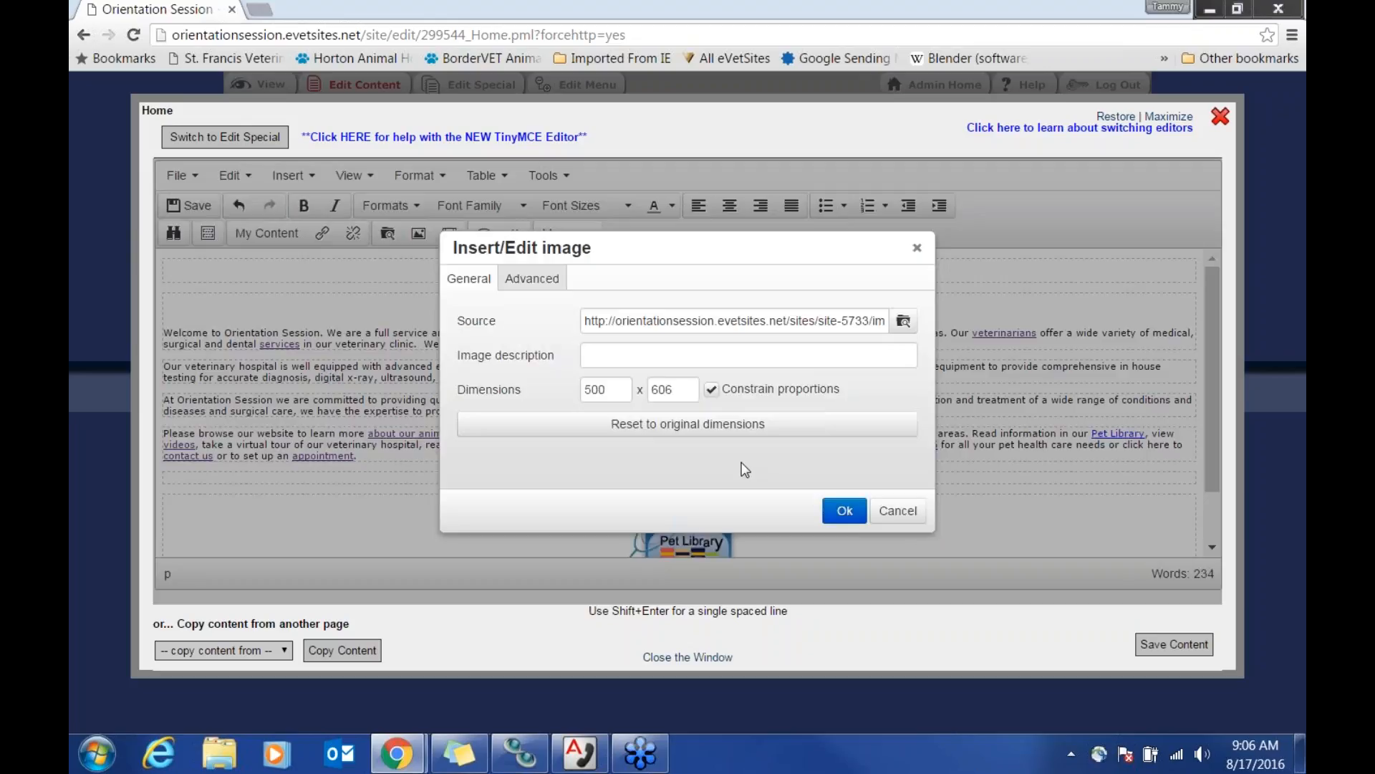
# Step: Insert the 500 x 606 dog photo into the page and review the draft content
pyautogui.moveTo(613, 389); pyautogui.dragTo(582, 391)
pyautogui.click(844, 511)
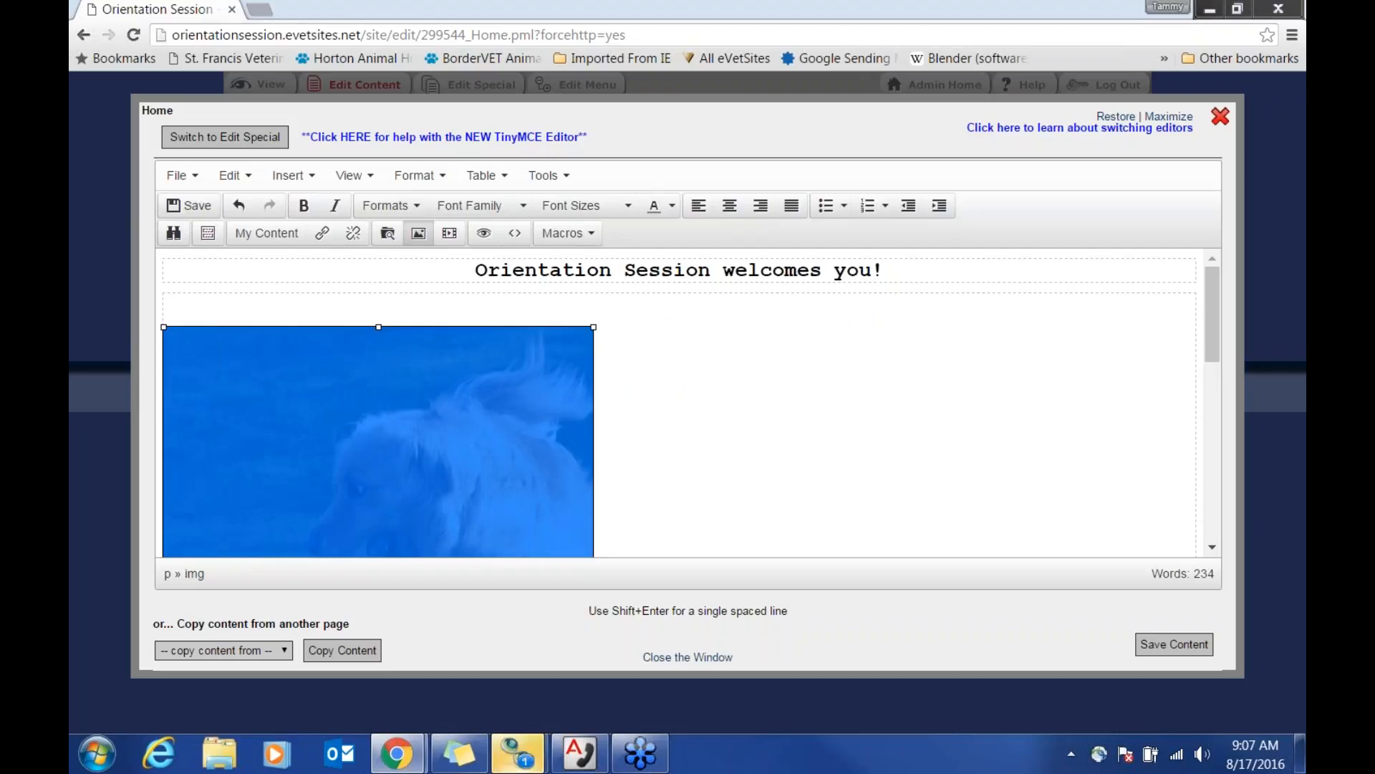
pyautogui.click(693, 450)
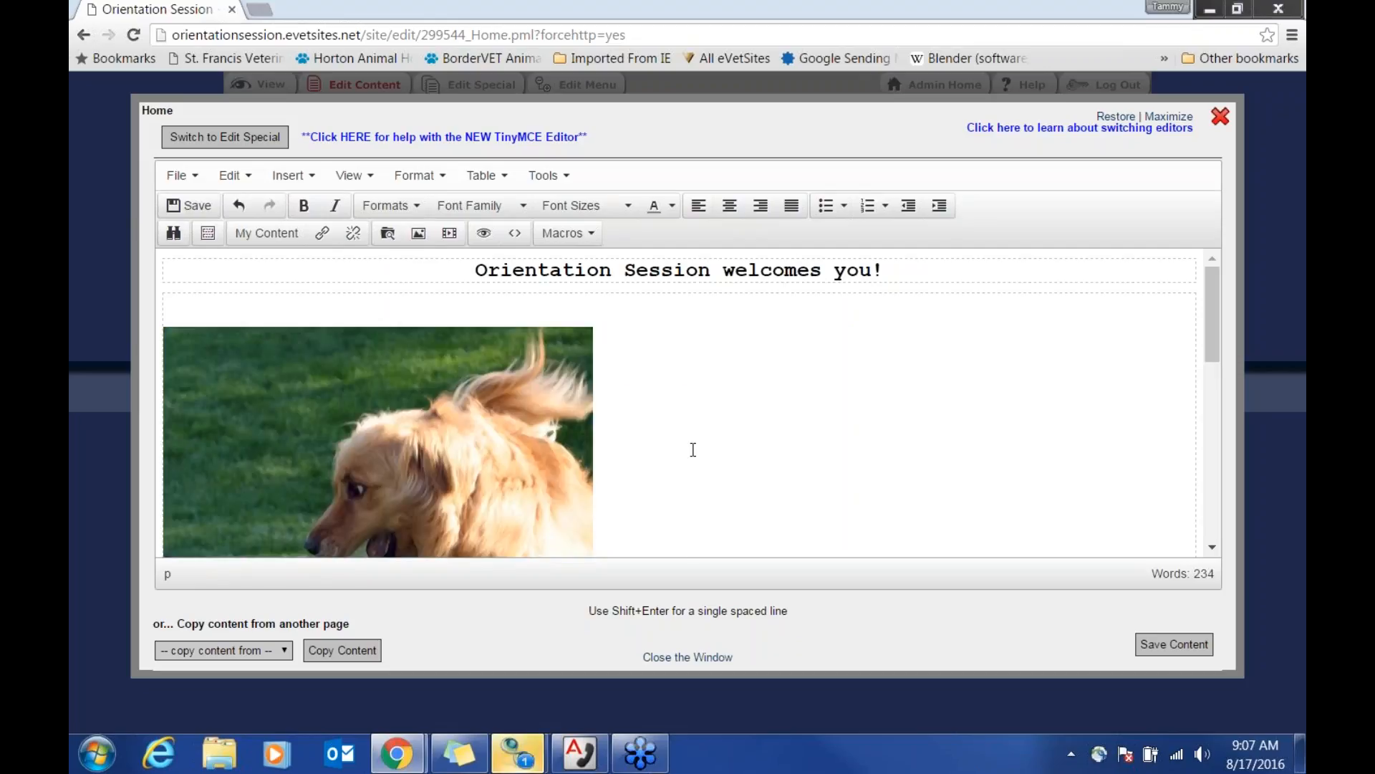
pyautogui.scroll(-1, 693, 449)
pyautogui.scroll(-3, 693, 449)
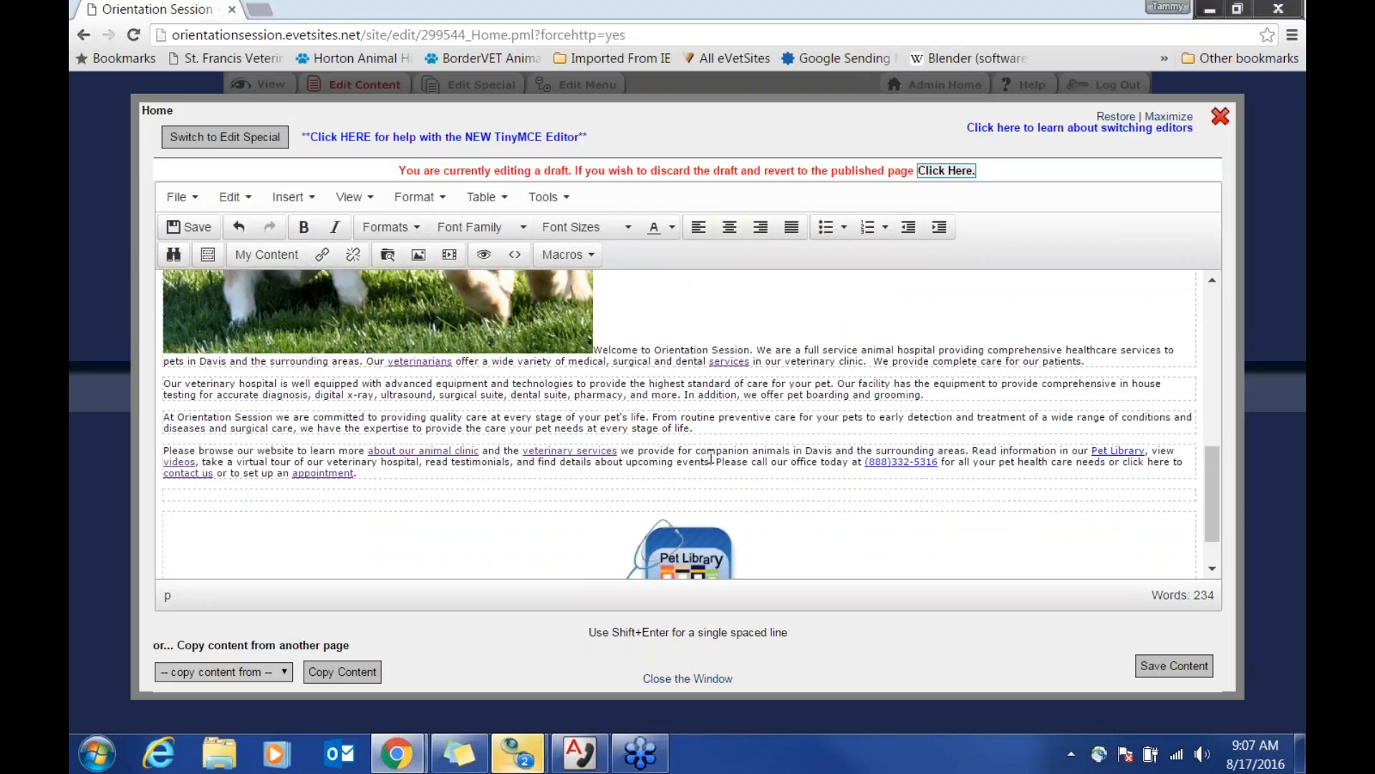
pyautogui.scroll(3, 716, 455)
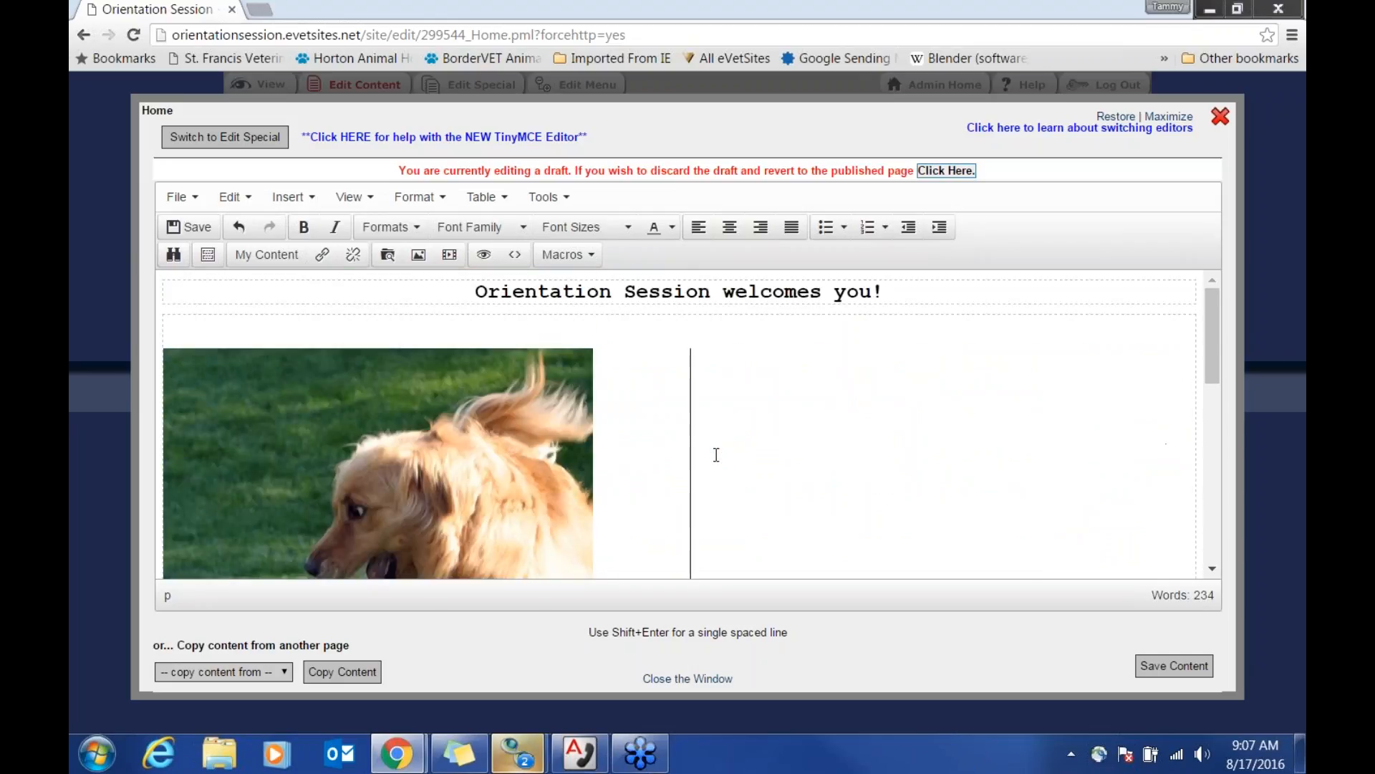
# Step: Resize the dog photo to 300 x 364 and describe it as 'Fluffy - Davis, CA - Clinic Dog'
pyautogui.click(467, 467)
pyautogui.doubleClick(466, 467)
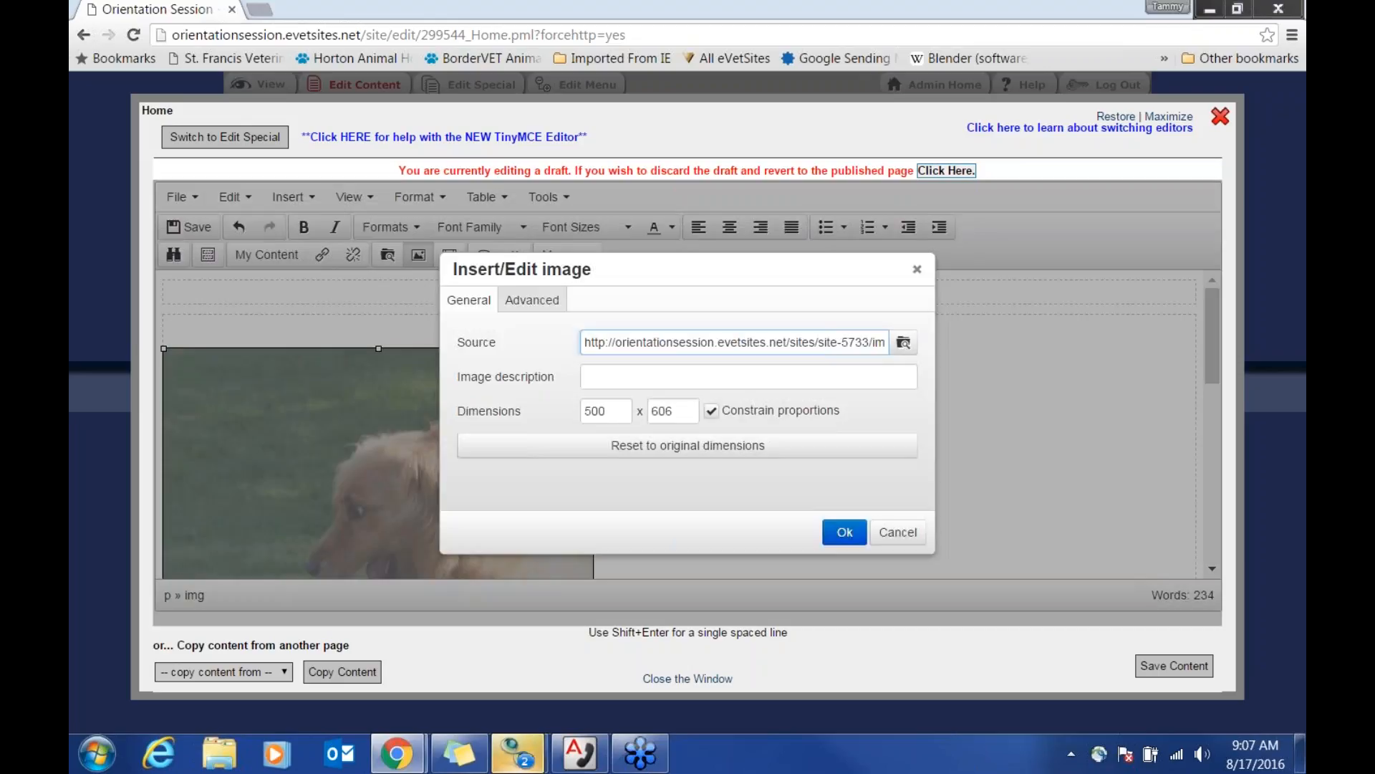
pyautogui.doubleClick(607, 411)
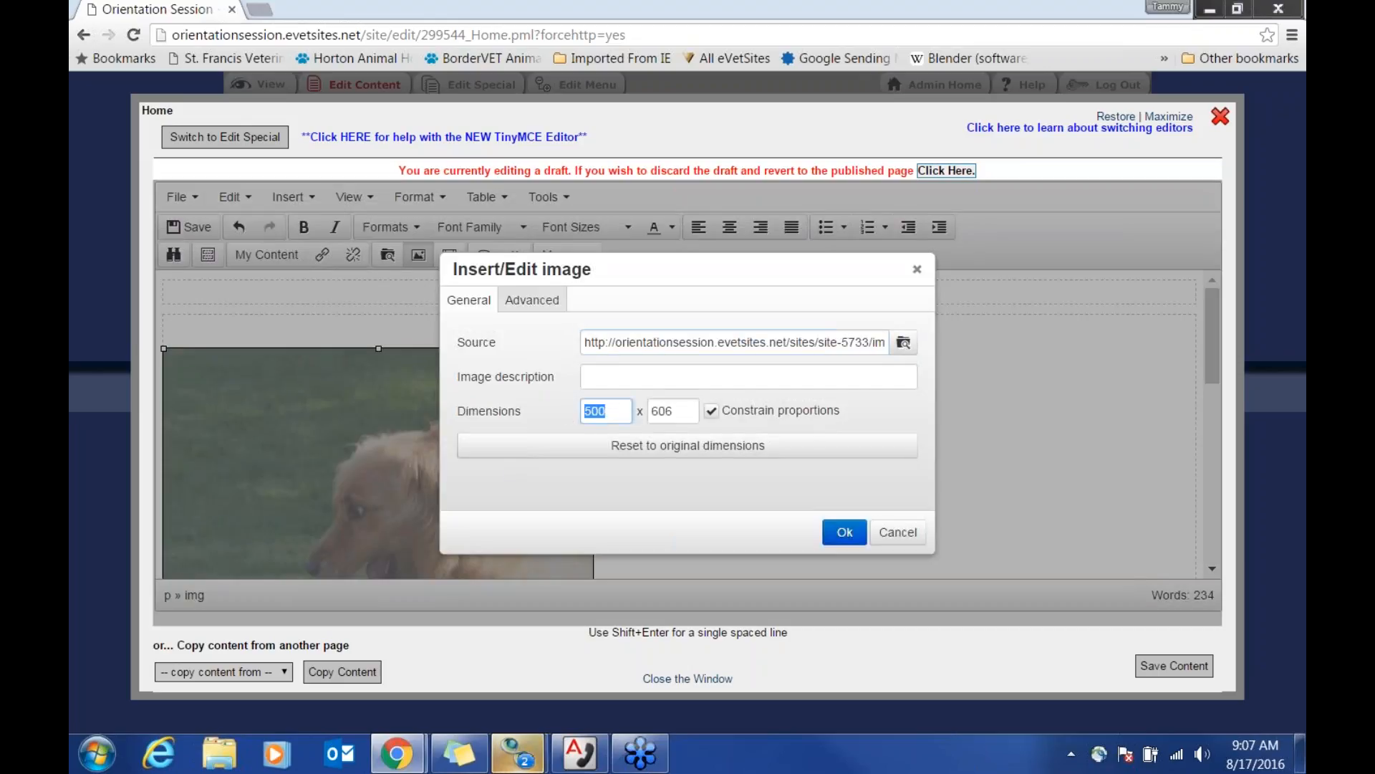
pyautogui.write('300')
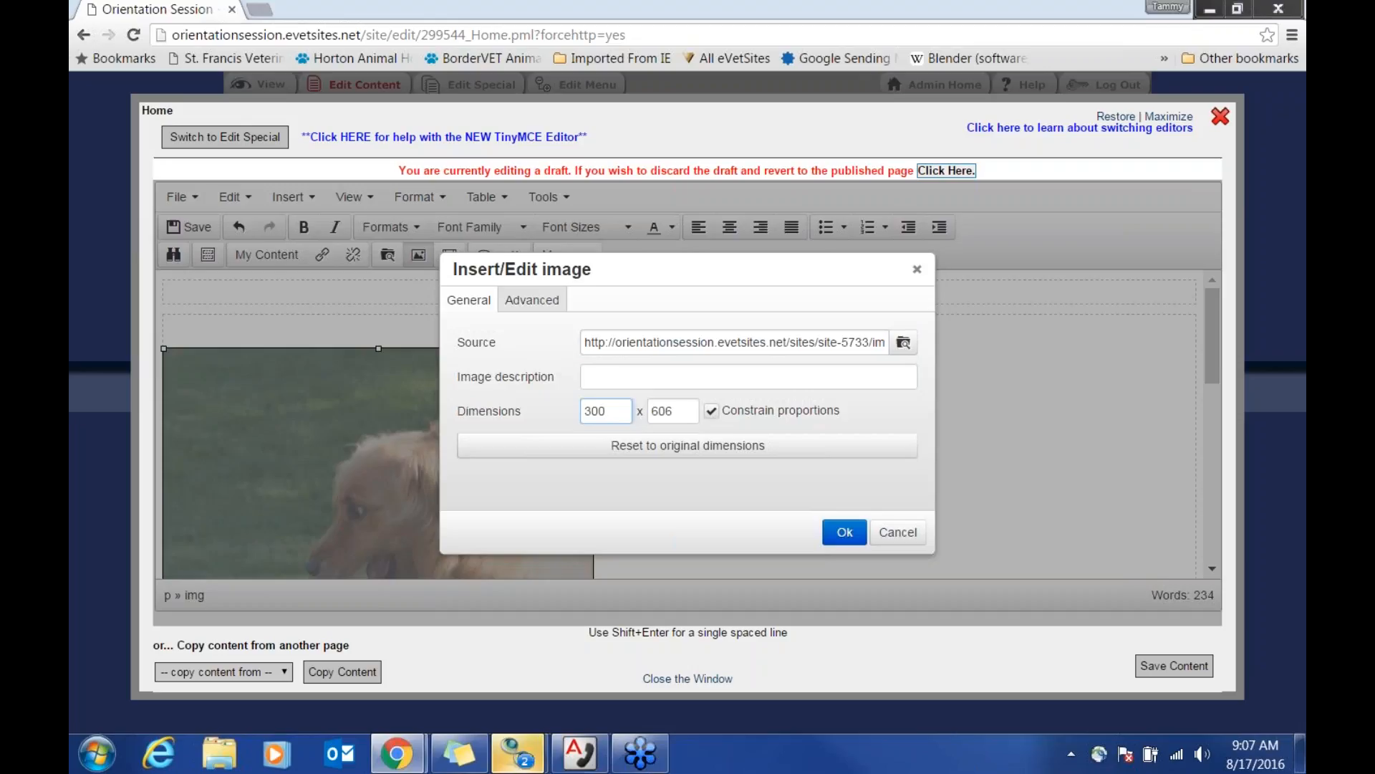
pyautogui.click(557, 411)
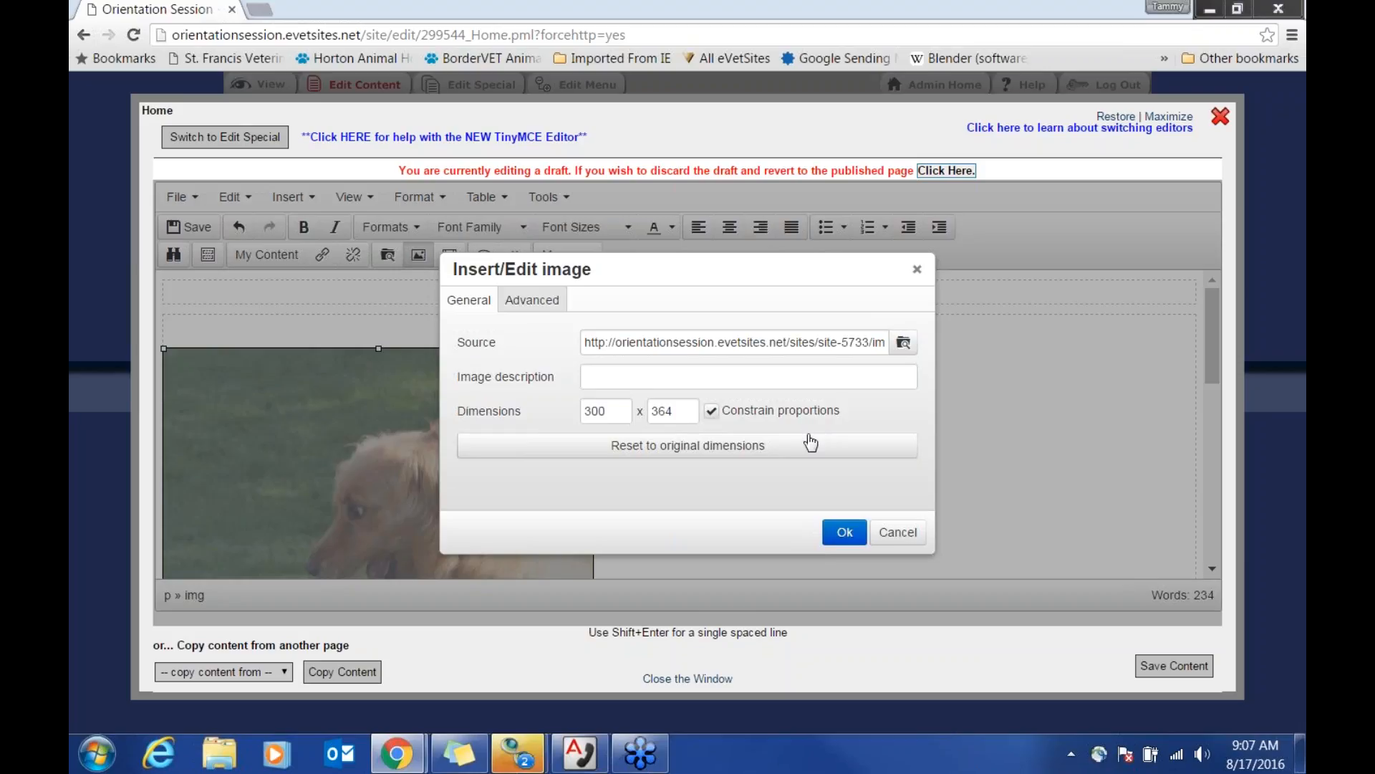
pyautogui.click(645, 375)
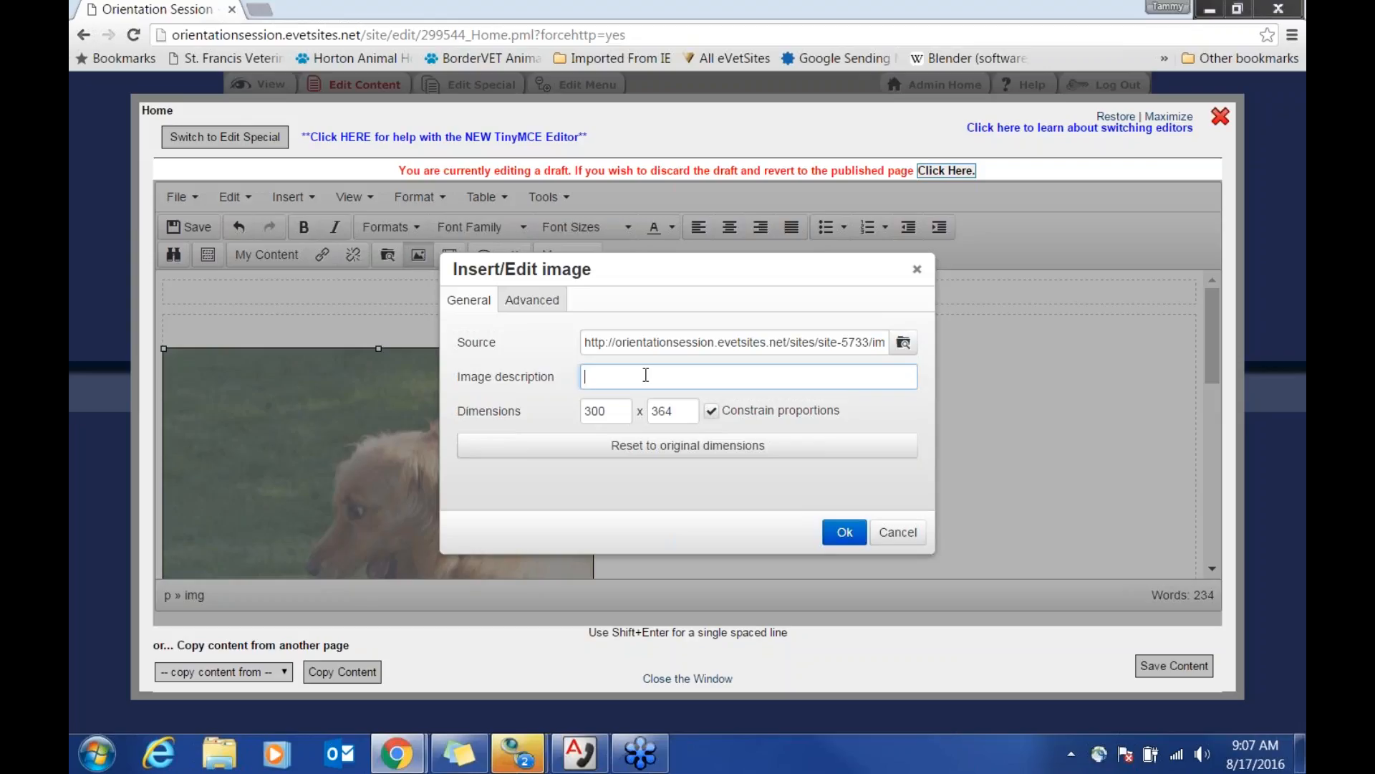
pyautogui.write('Fluffy - Davis, CA - Clinic Dog')
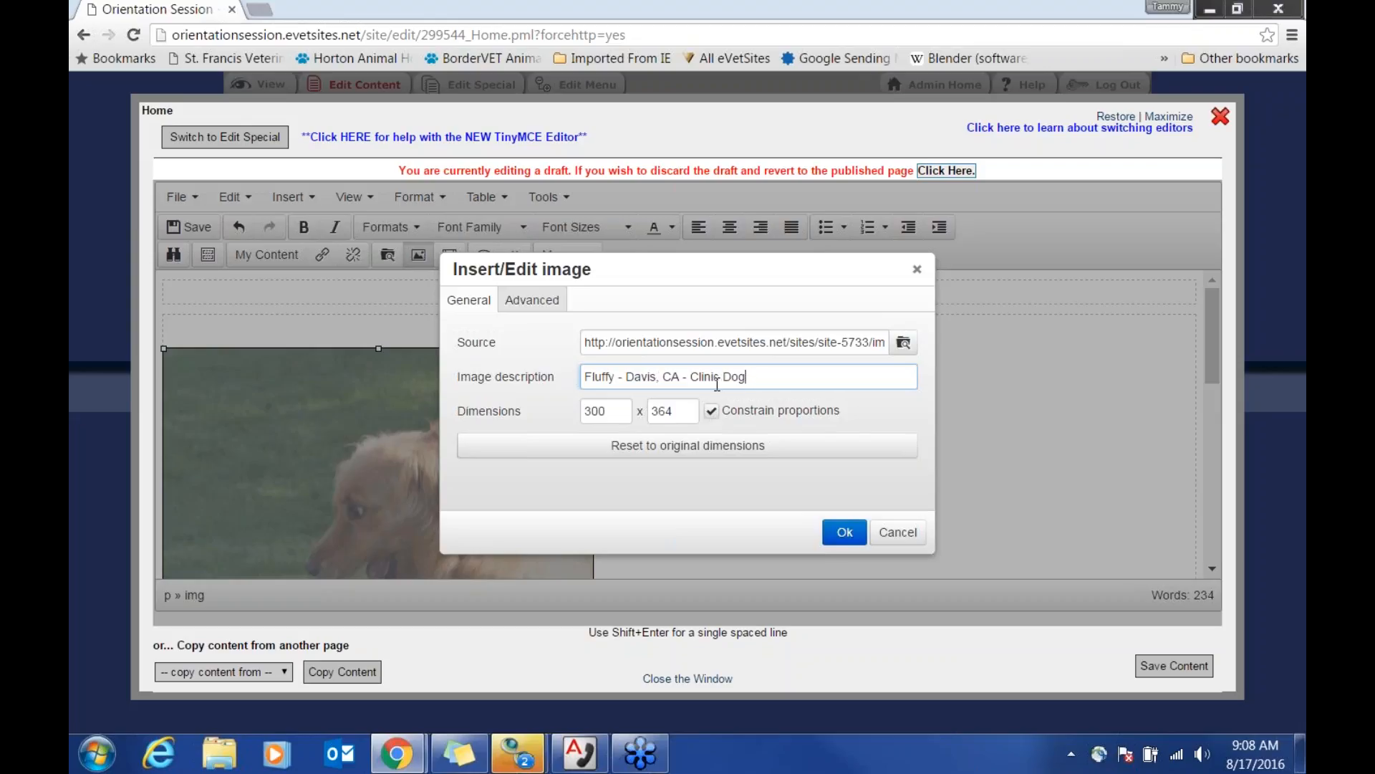
pyautogui.click(845, 531)
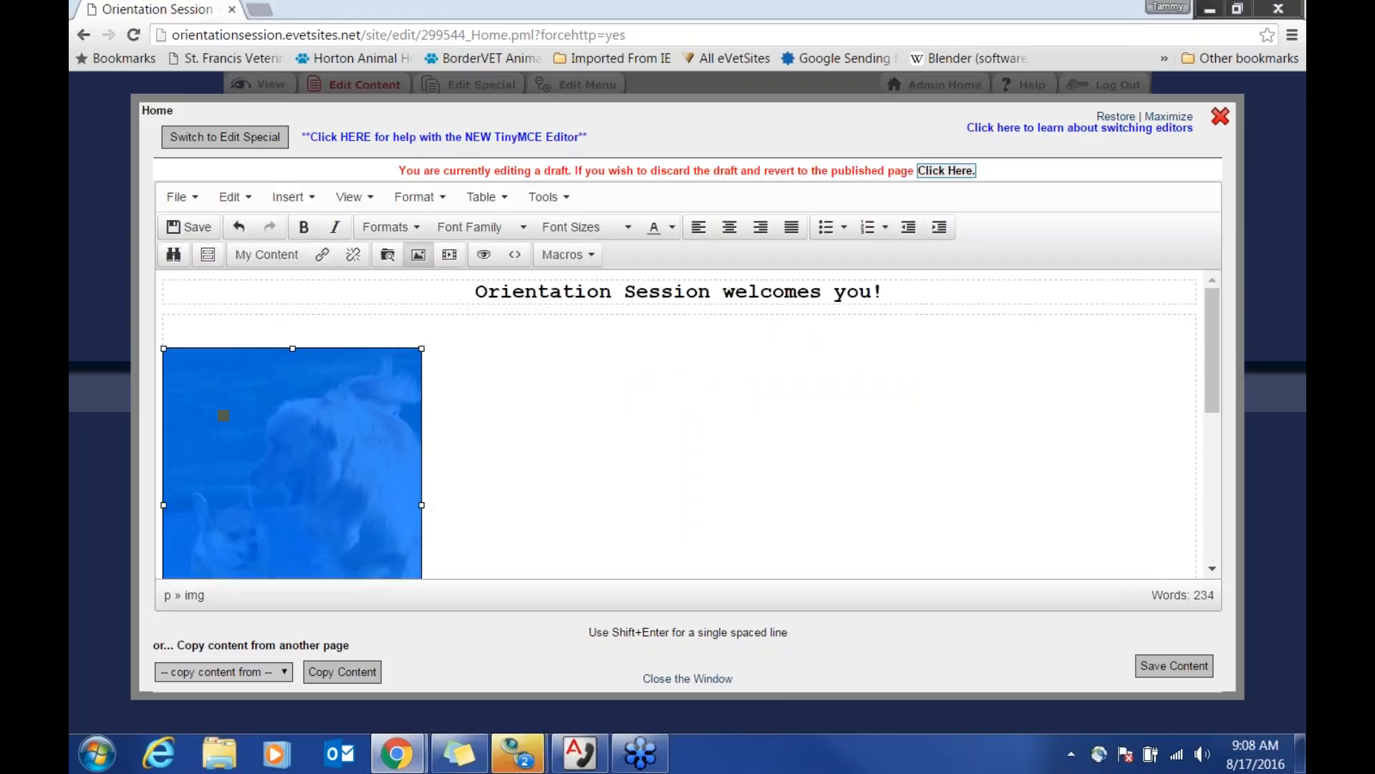
# Step: Align the dog photo left with 10px right and bottom margins
pyautogui.click(653, 509)
pyautogui.scroll(-2, 581, 485)
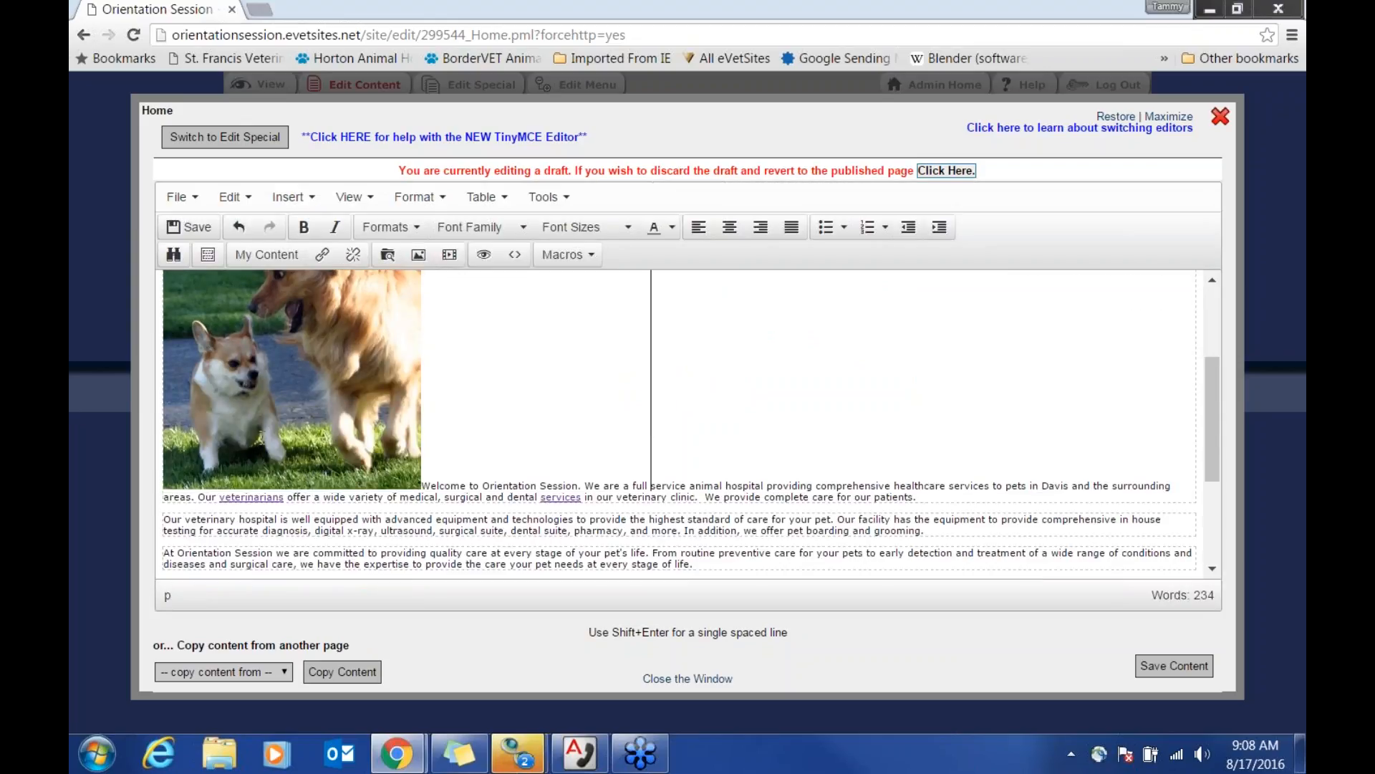
pyautogui.click(423, 486)
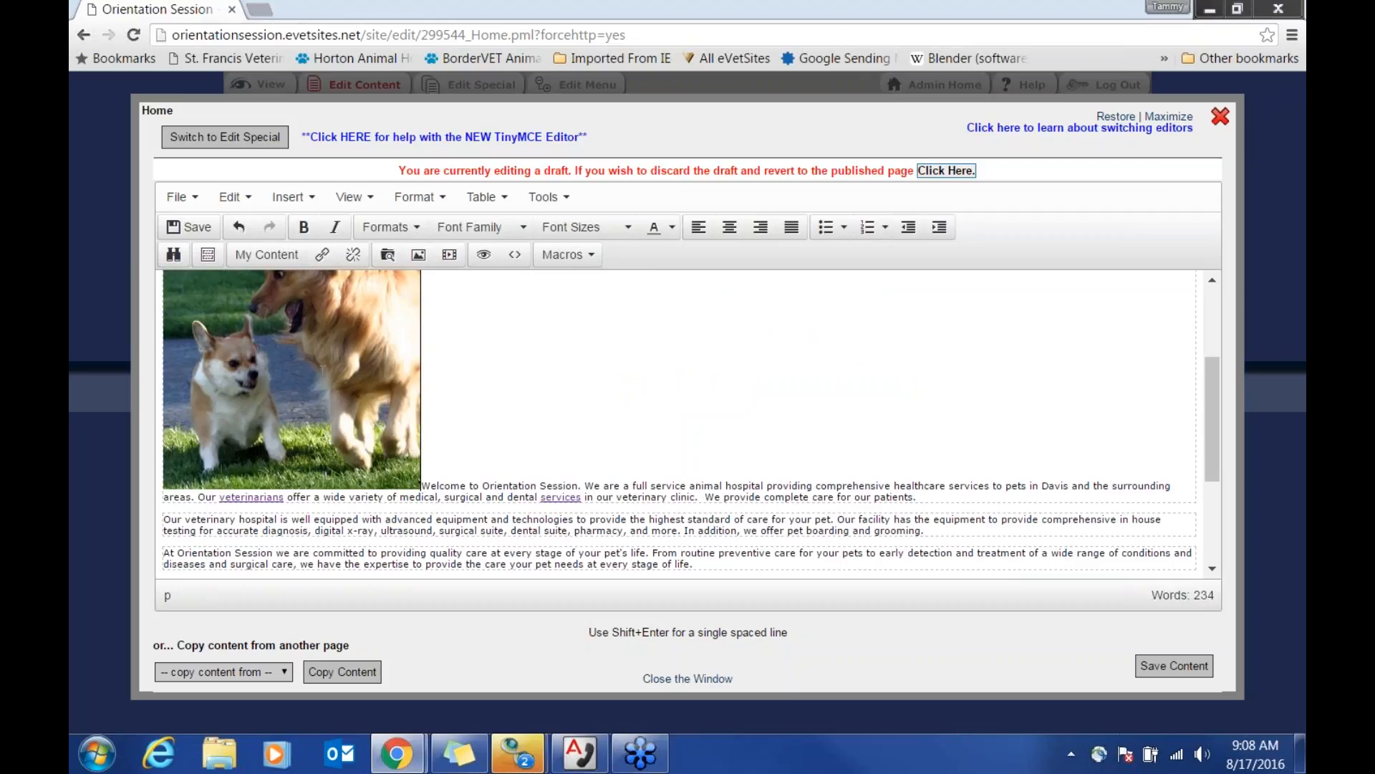
pyautogui.doubleClick(346, 362)
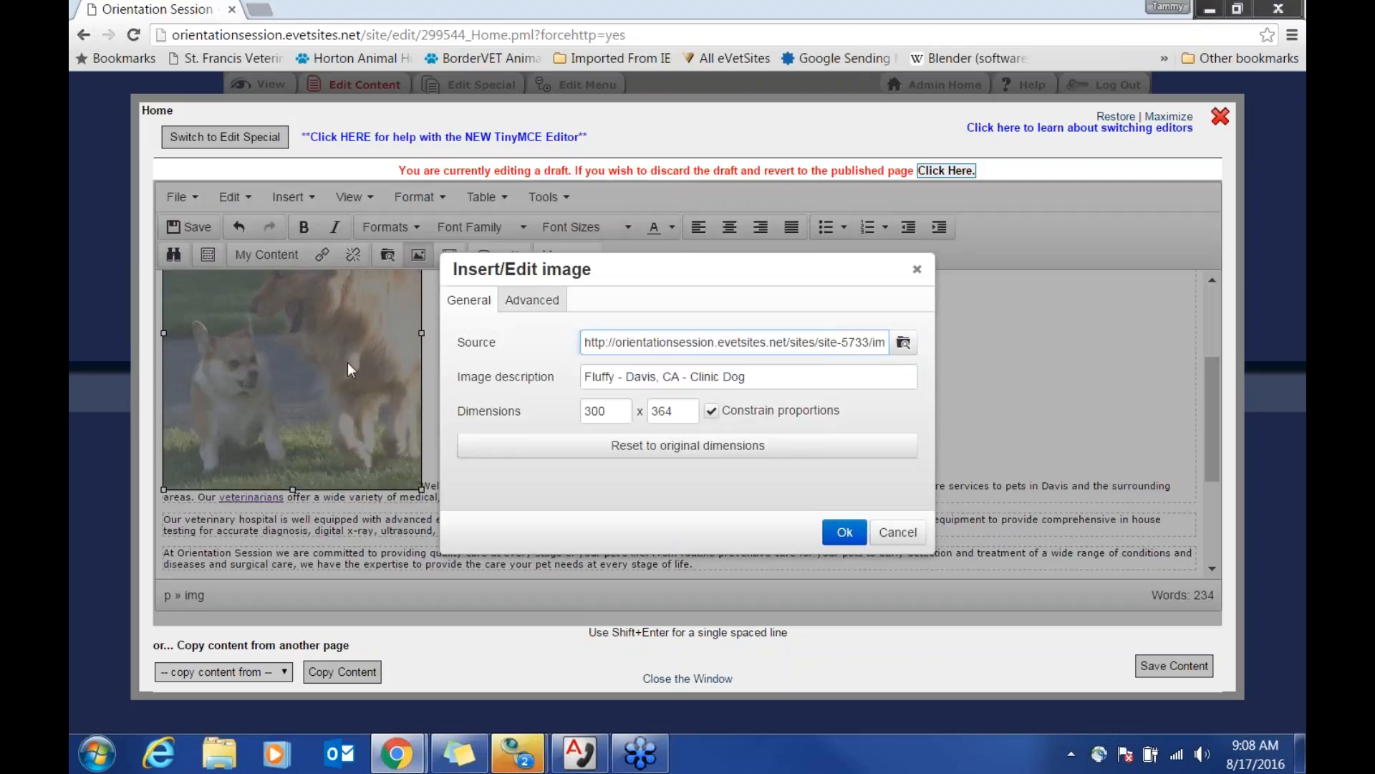
pyautogui.click(532, 301)
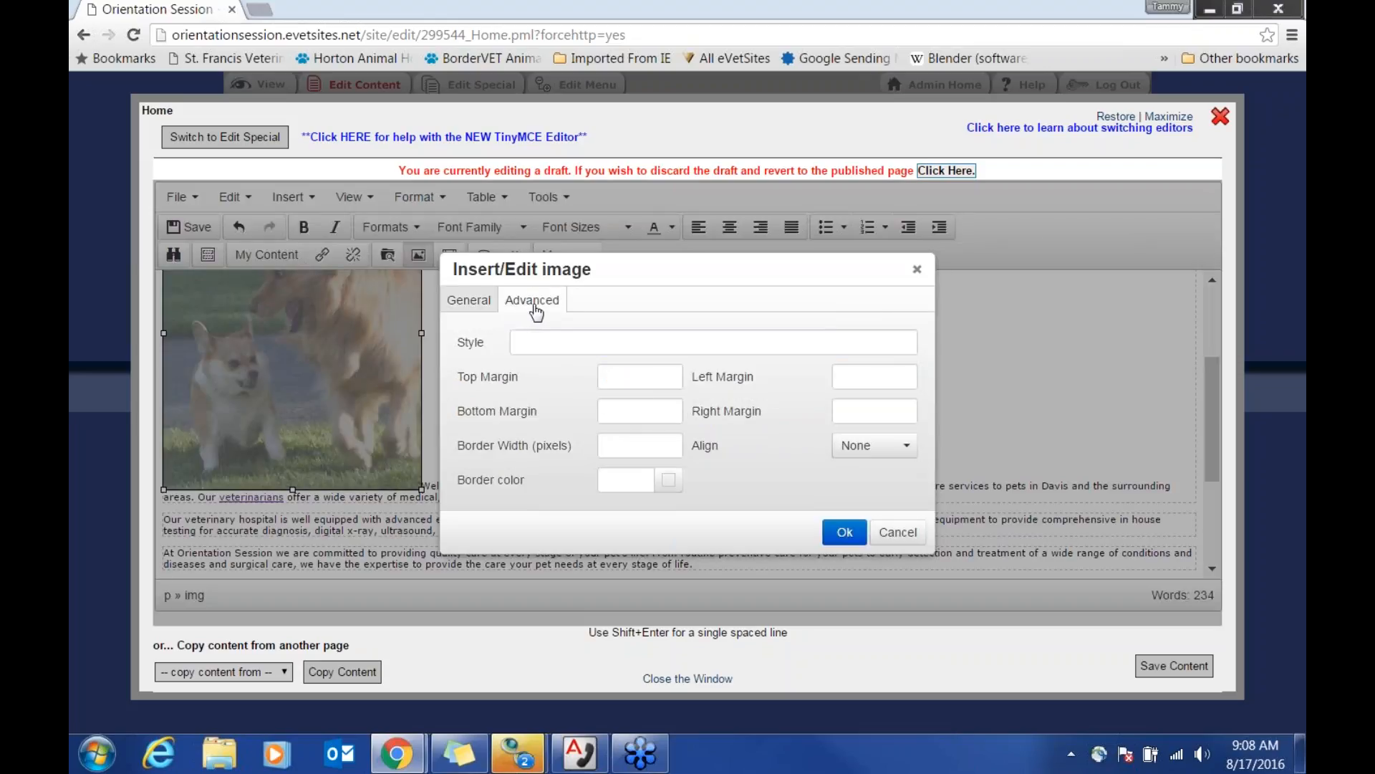
pyautogui.click(894, 456)
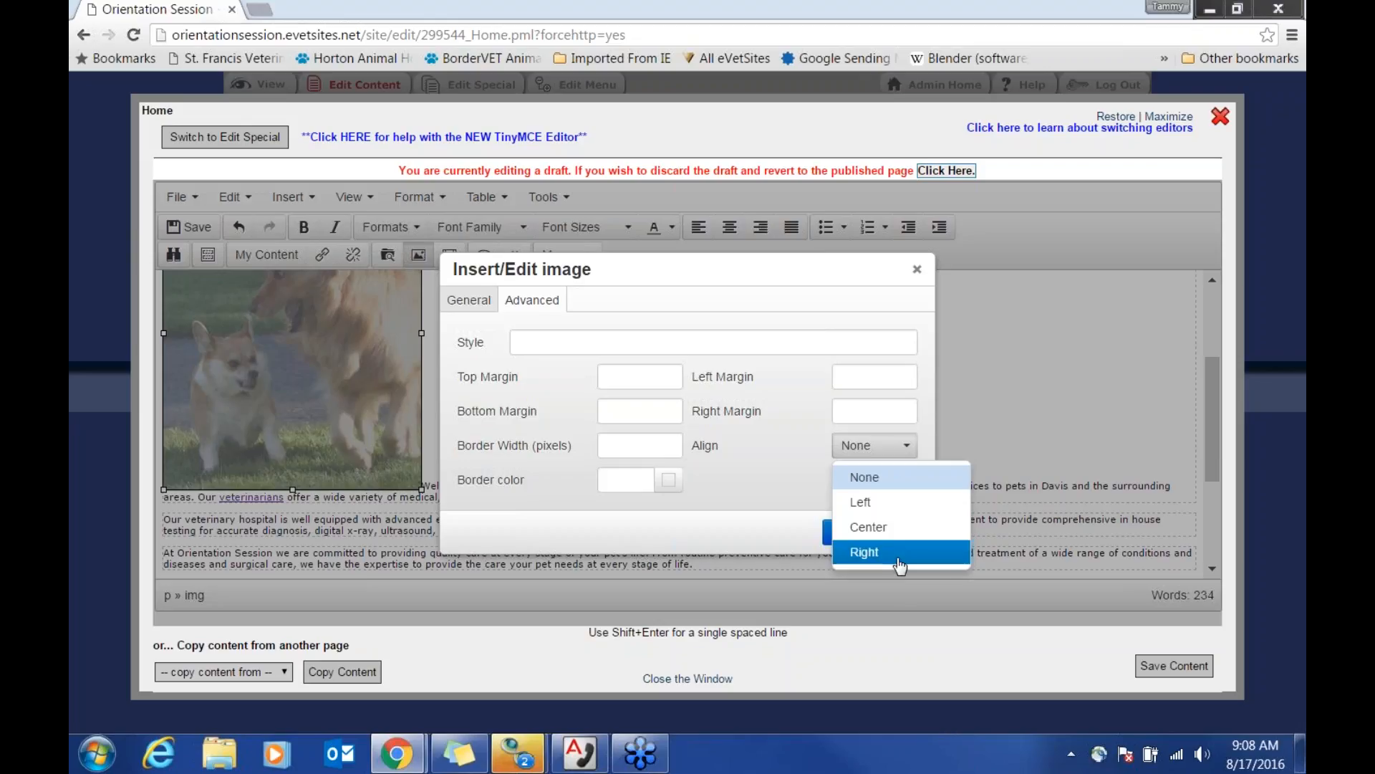
pyautogui.click(892, 510)
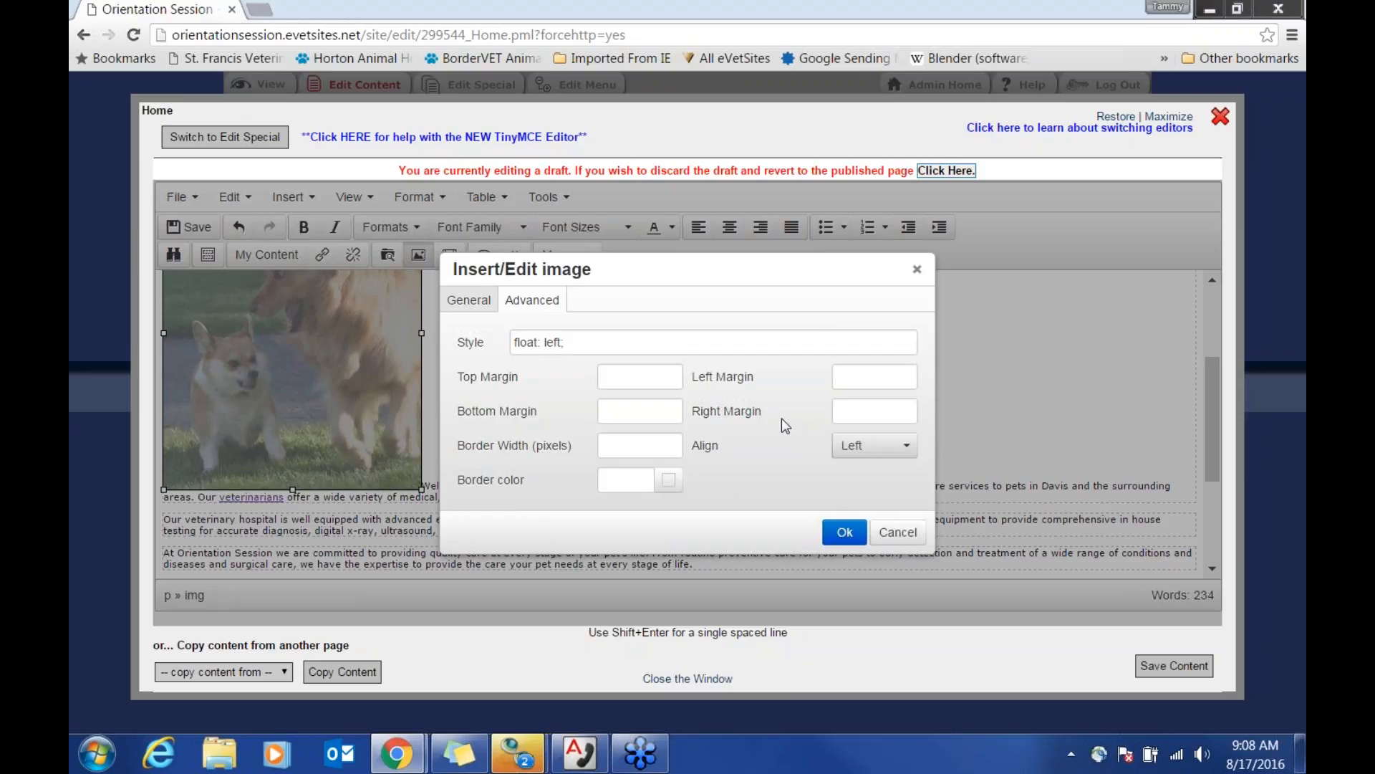
pyautogui.click(851, 416)
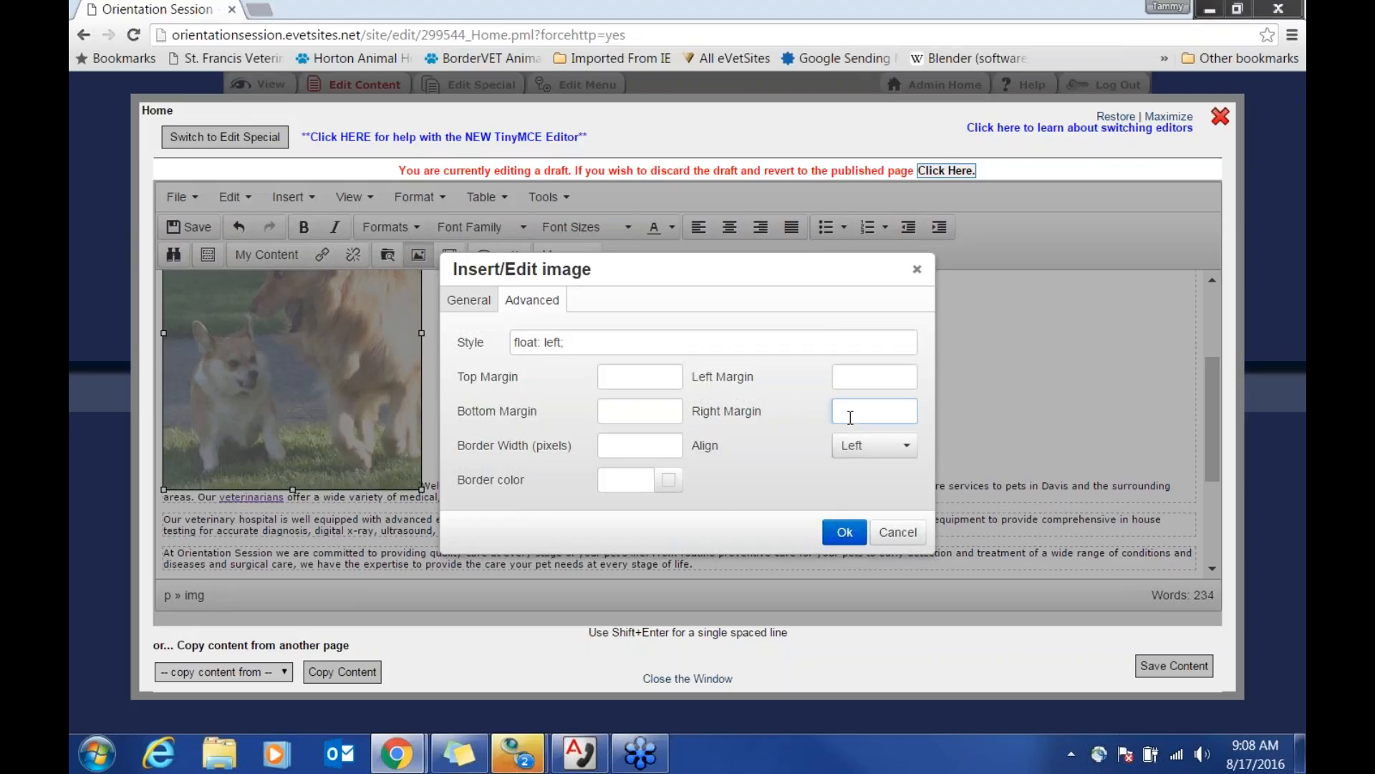
pyautogui.write('10')
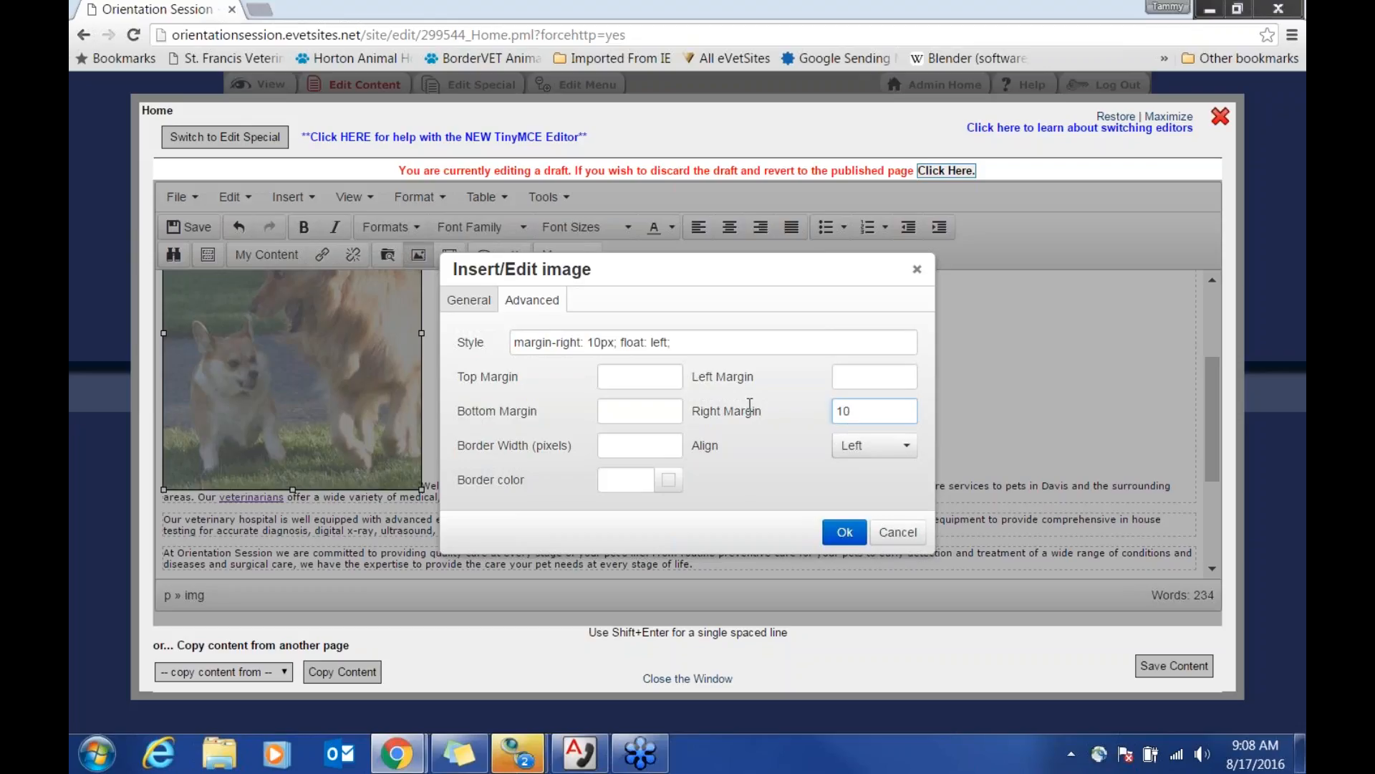
pyautogui.click(628, 416)
pyautogui.write('10')
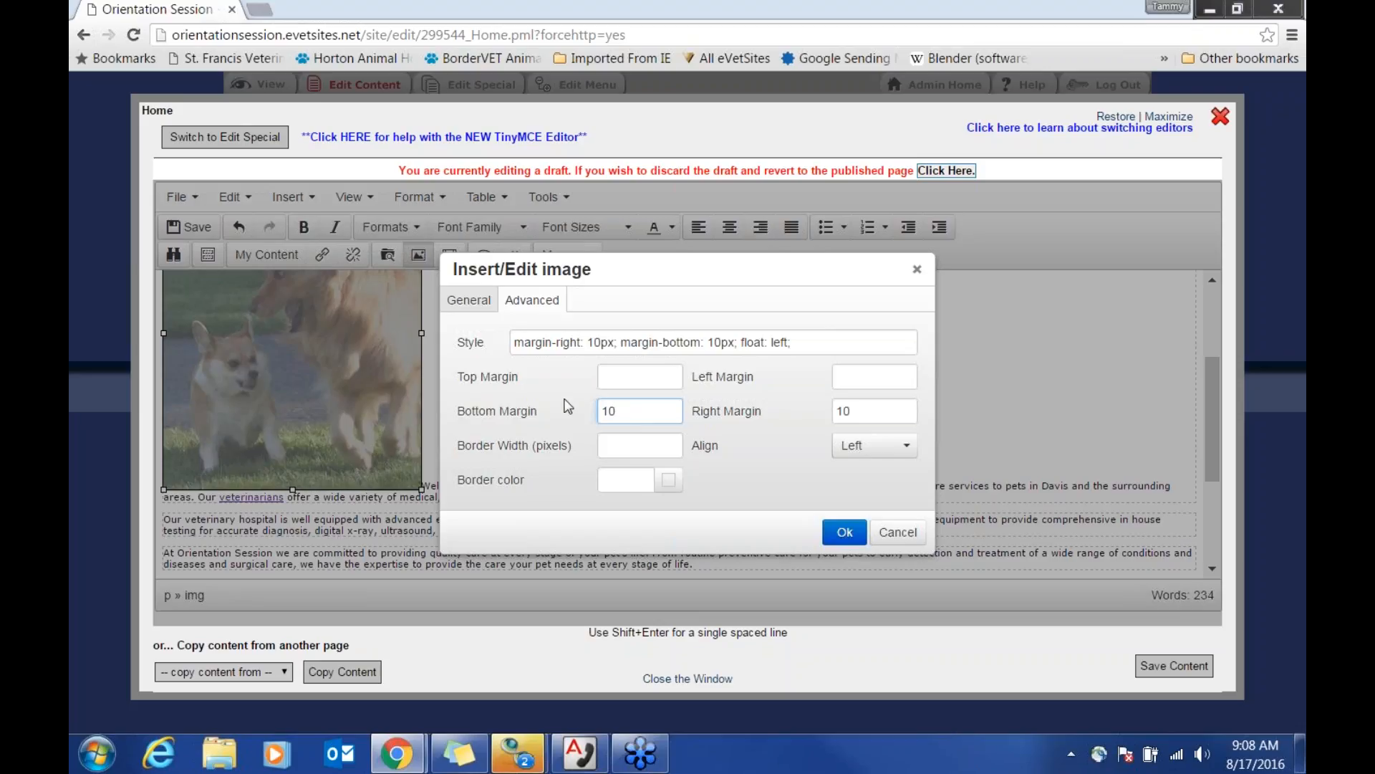
# Step: Give the photo a 5px light blue #5fa3de border and apply the image settings
pyautogui.click(669, 482)
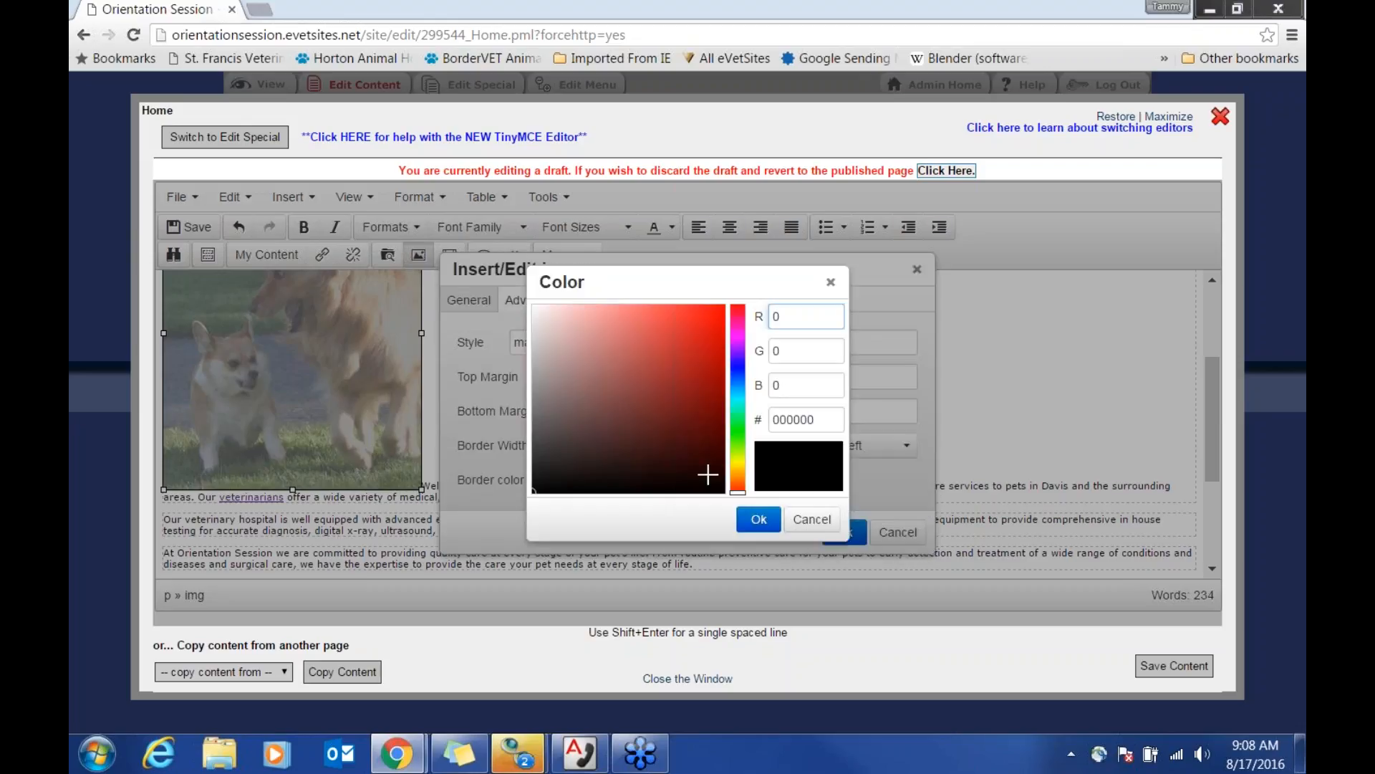
pyautogui.click(738, 382)
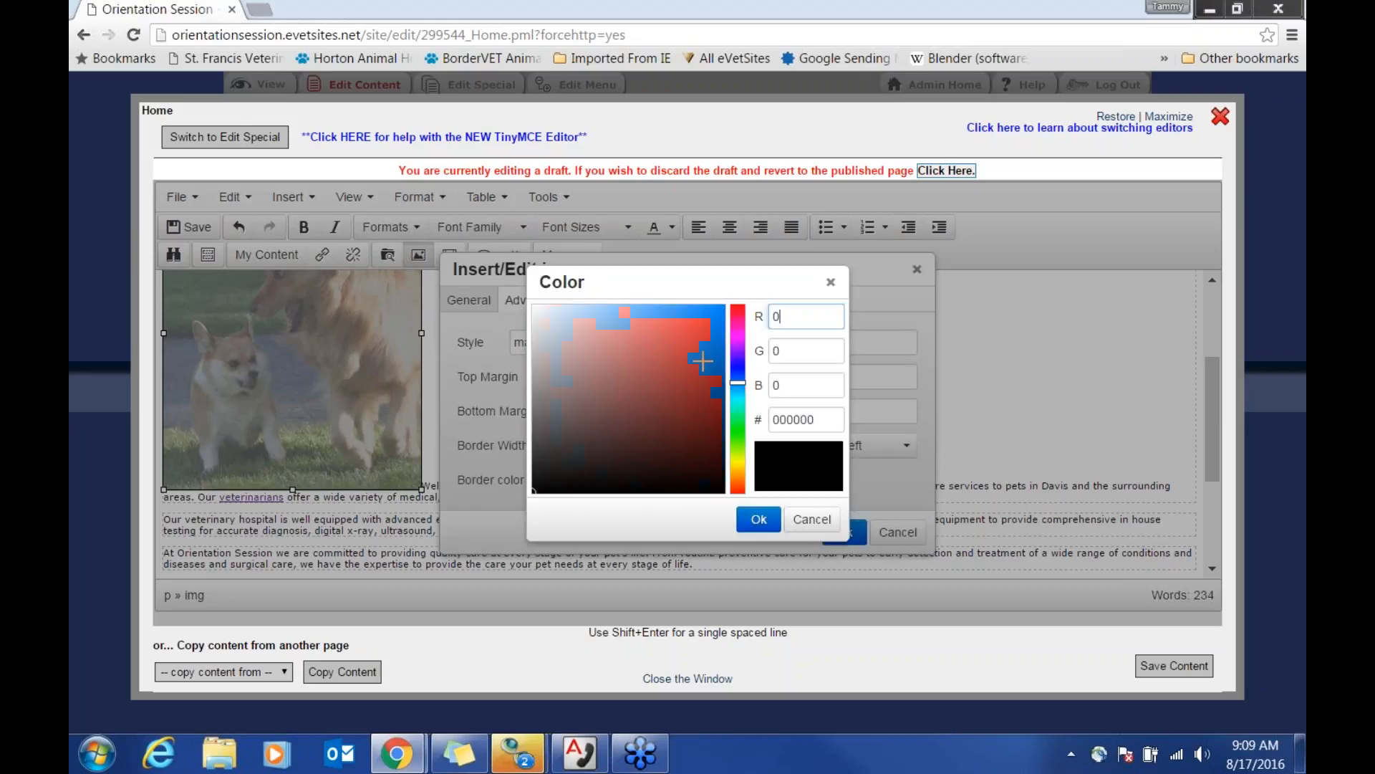
pyautogui.click(641, 327)
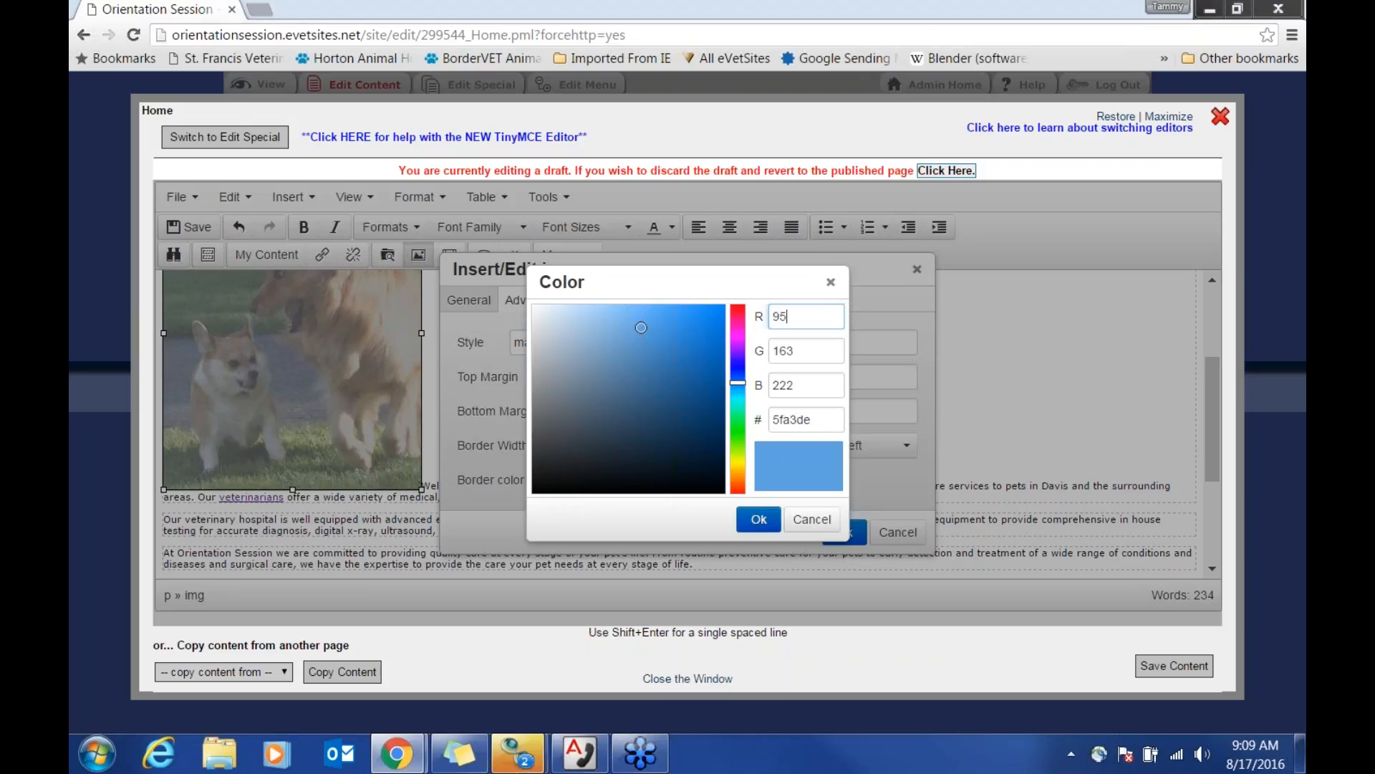
pyautogui.click(760, 520)
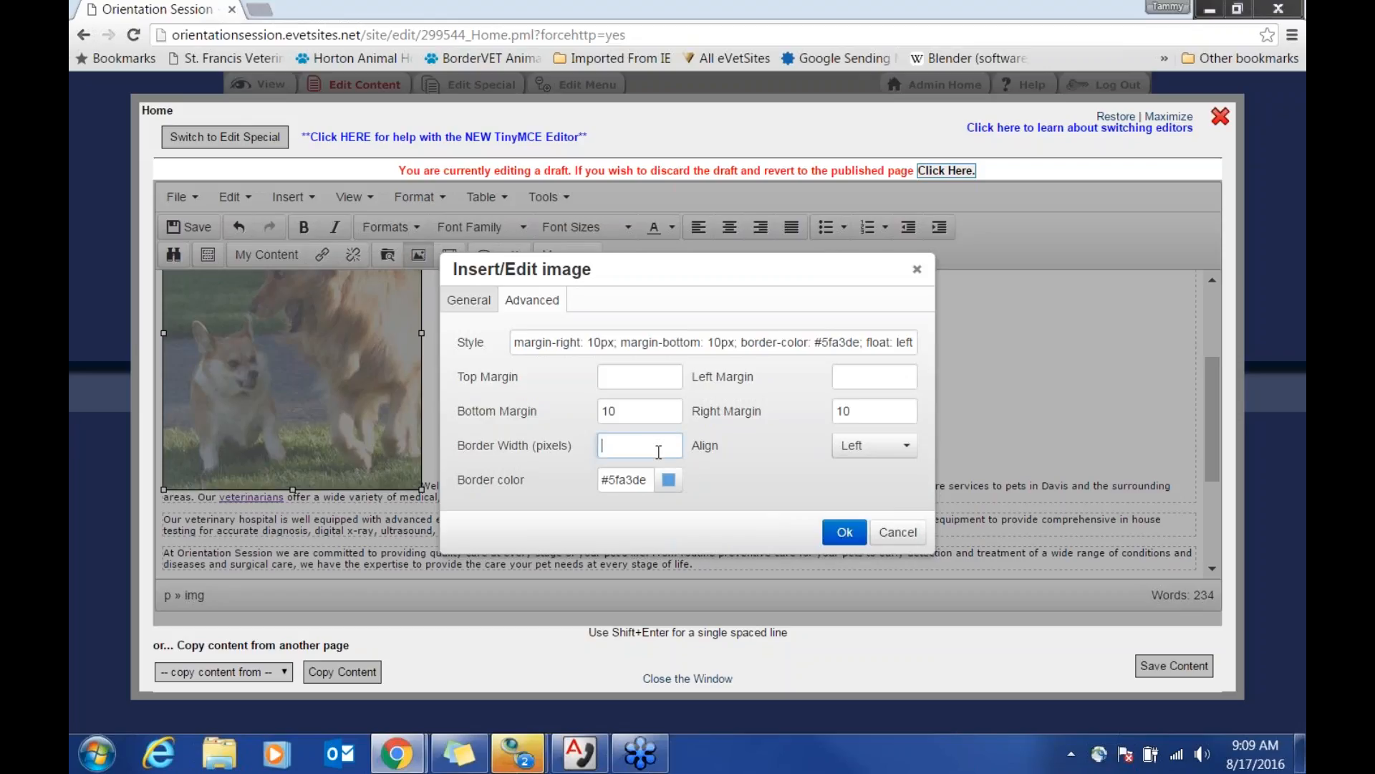
pyautogui.write('5')
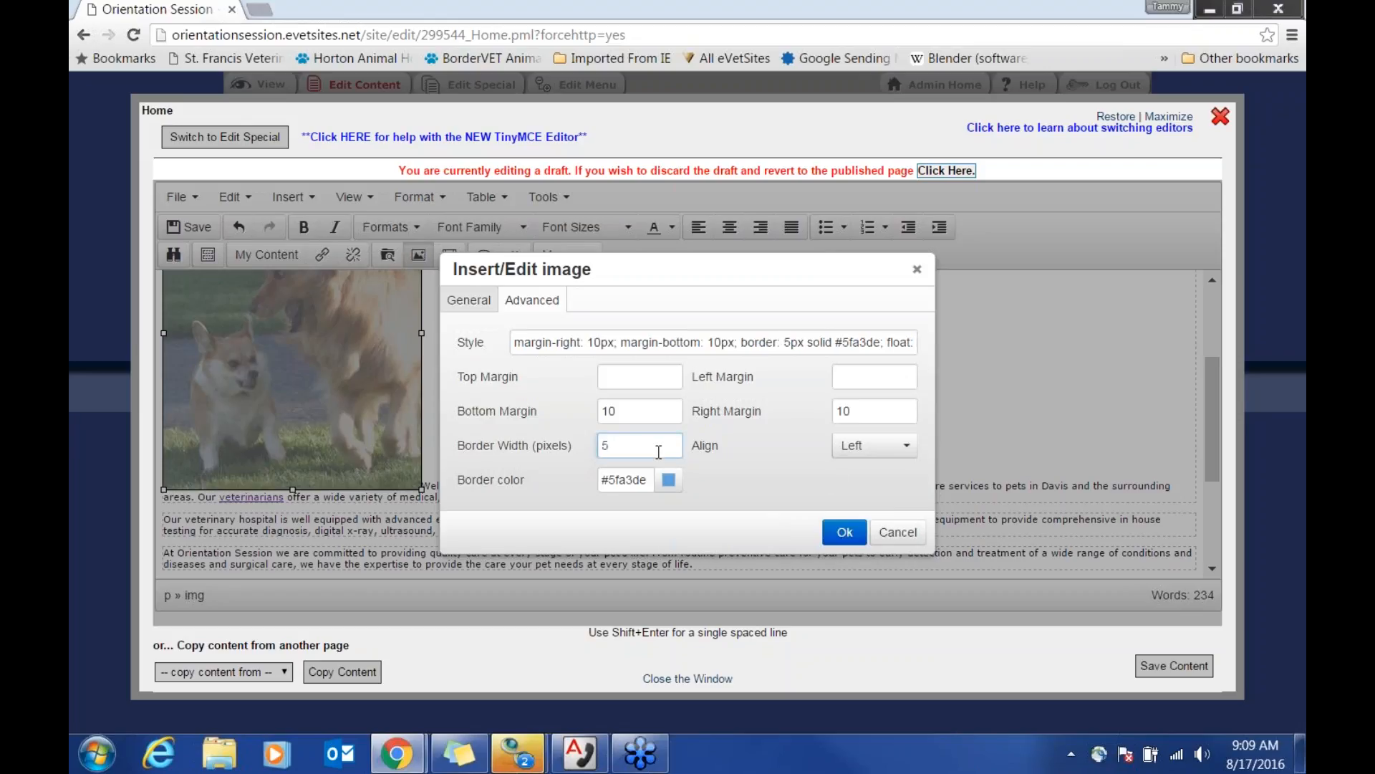
pyautogui.click(845, 531)
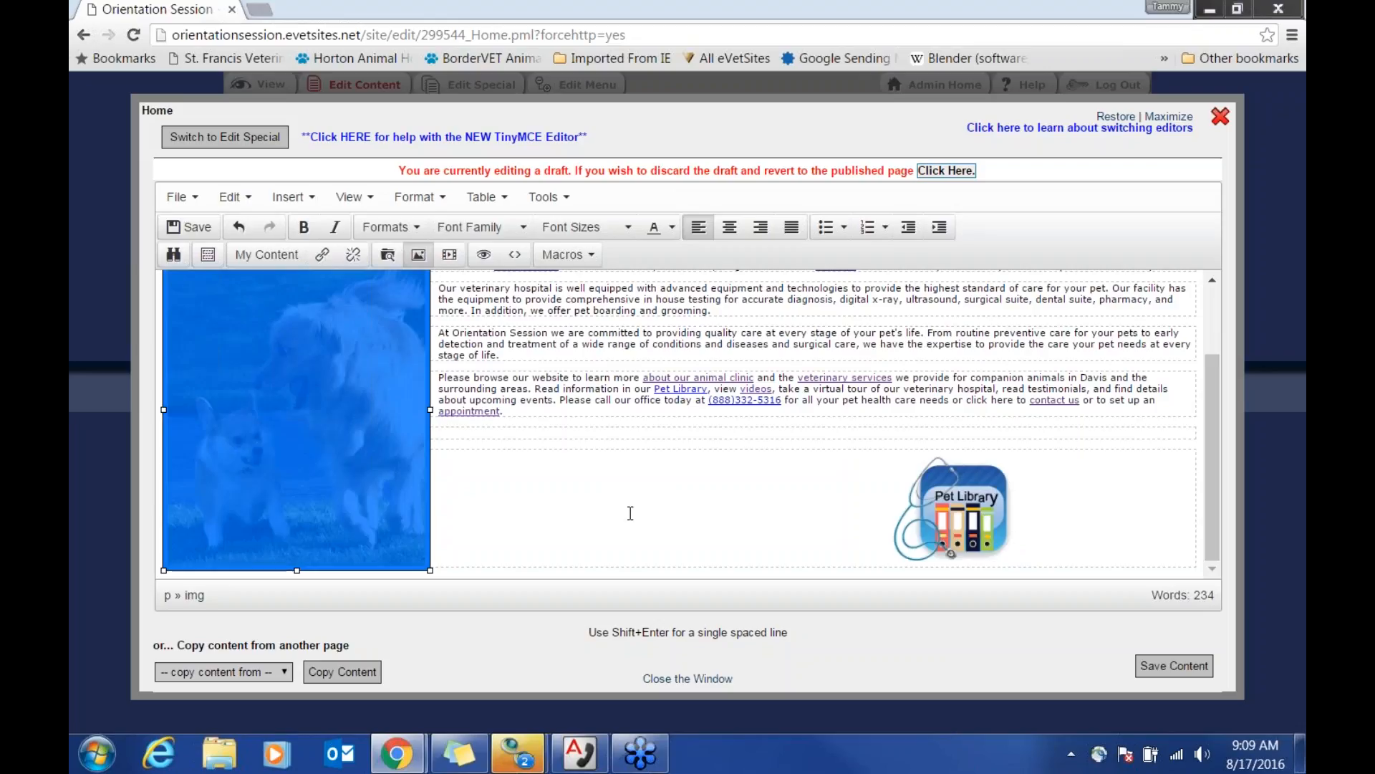
# Step: Deselect the photo, review the layout, and save the Home page content
pyautogui.click(685, 514)
pyautogui.scroll(3, 660, 513)
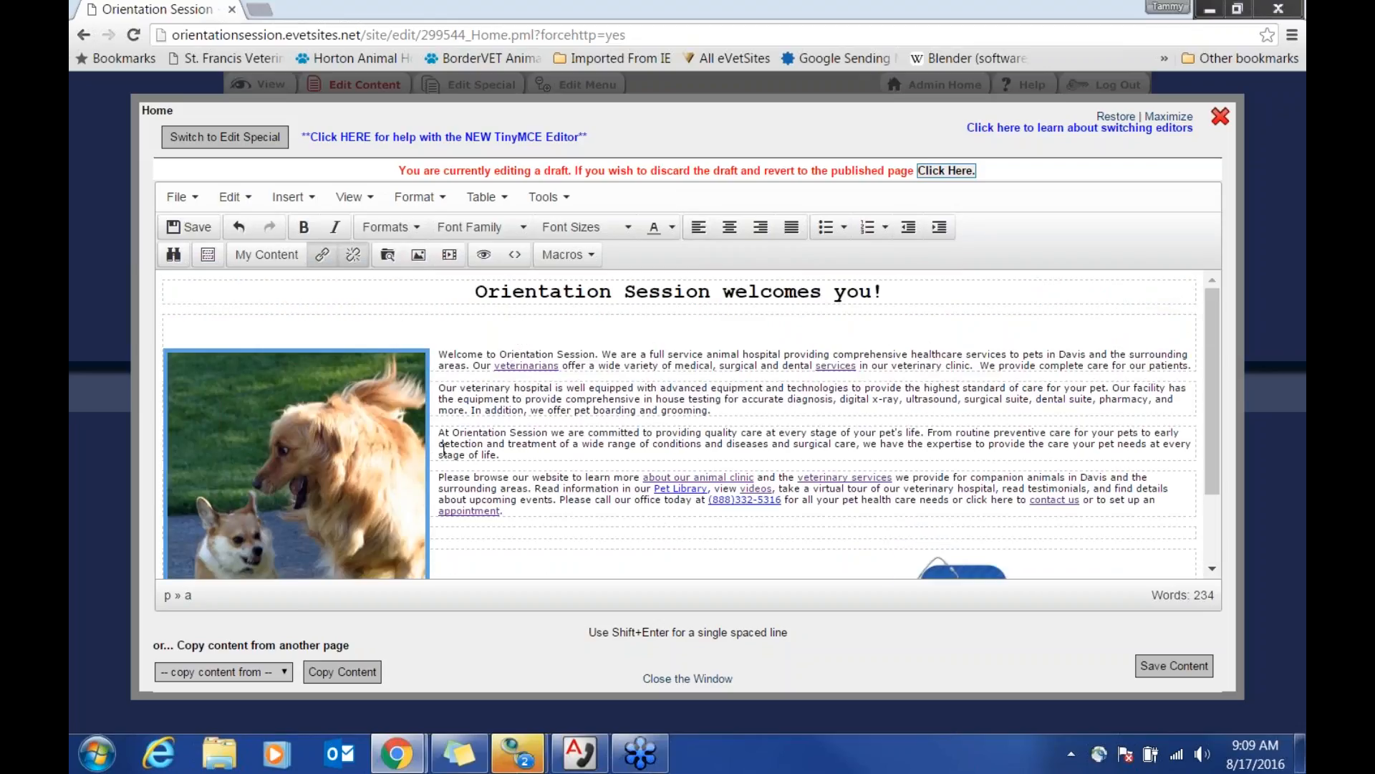
pyautogui.scroll(-3, 530, 516)
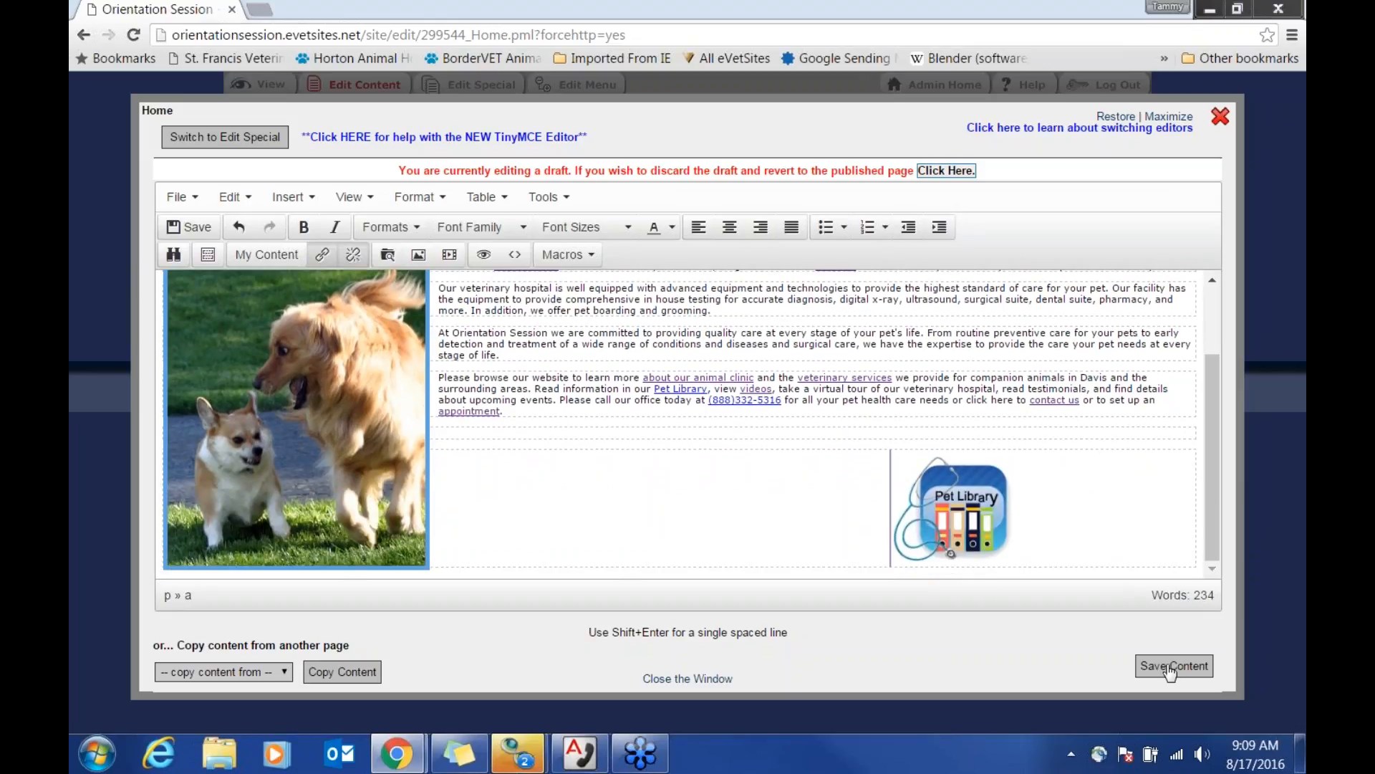
pyautogui.click(1170, 666)
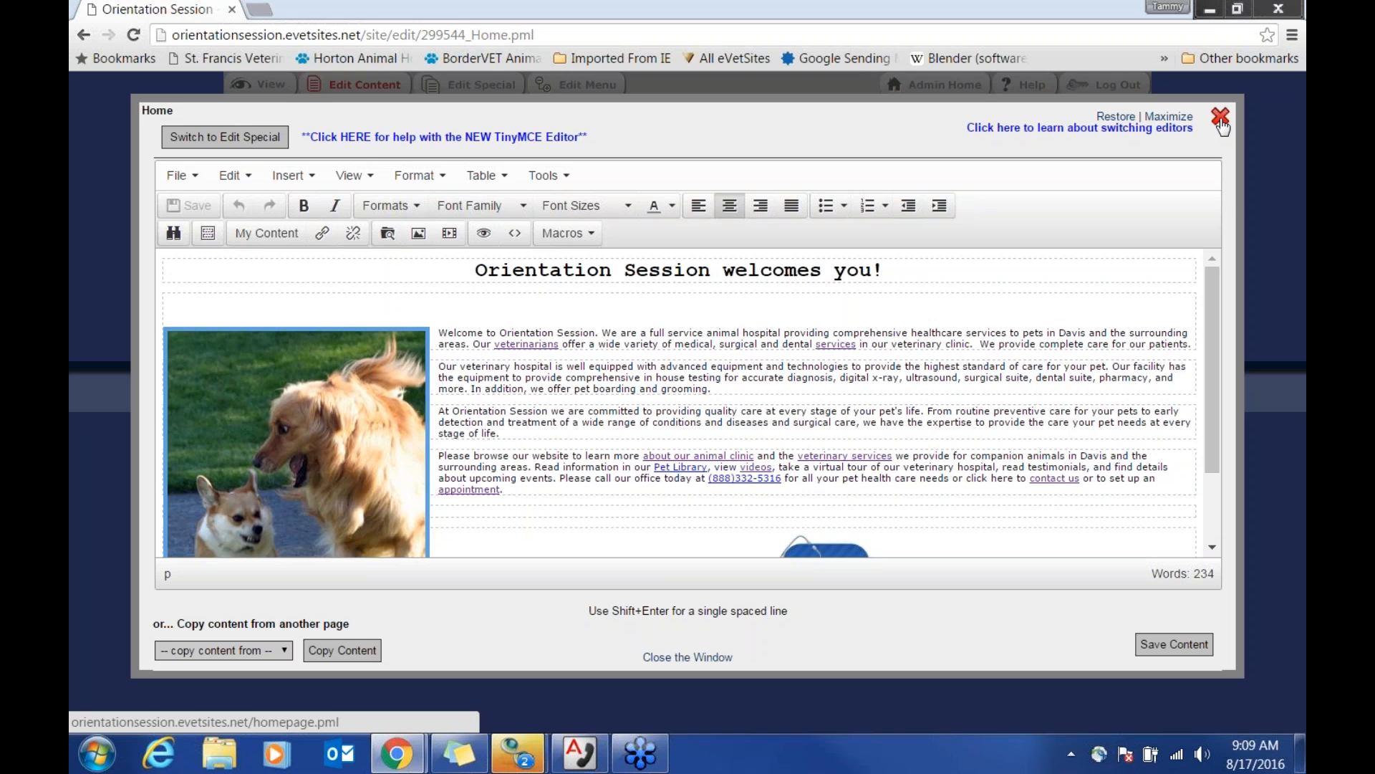
# Step: Leave the editor for the live homepage and open Our Staff from the About Us menu
pyautogui.click(1222, 124)
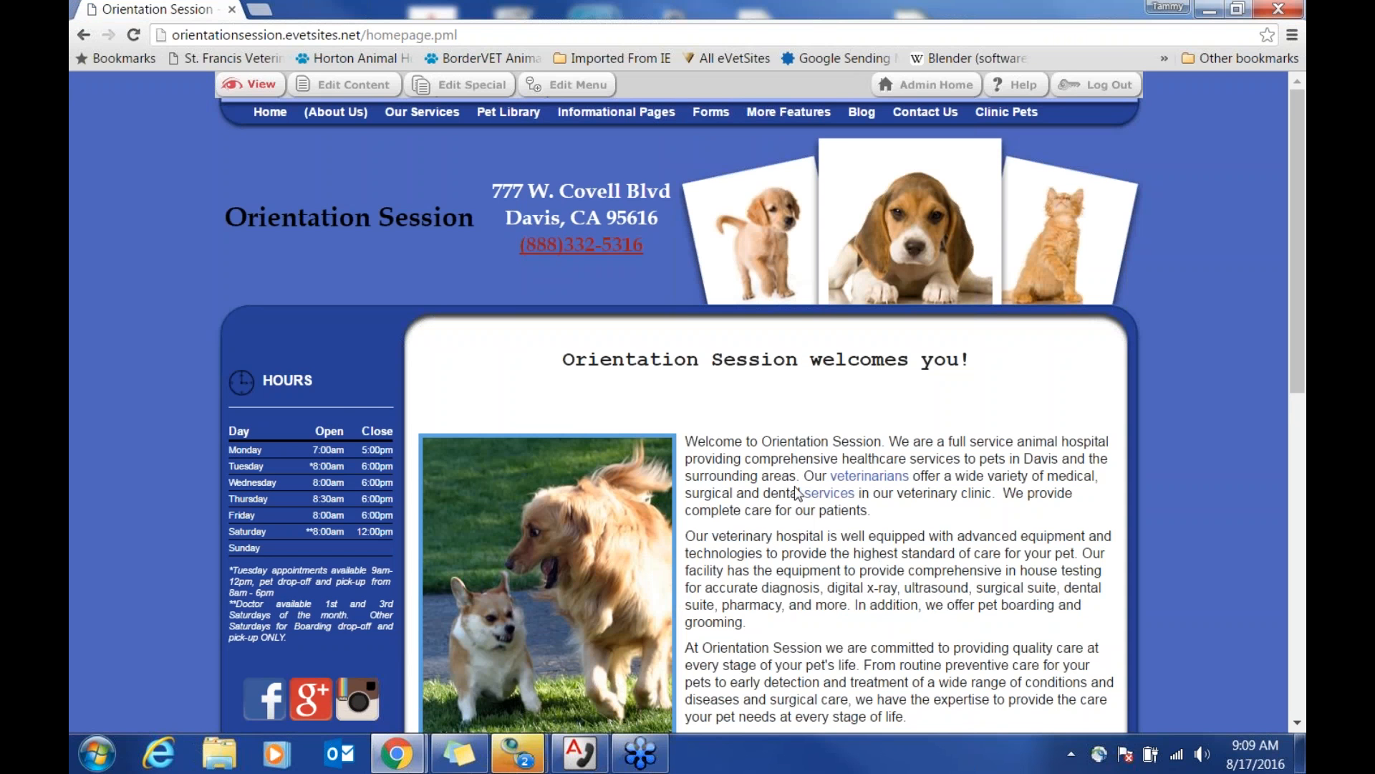
pyautogui.scroll(-2, 841, 480)
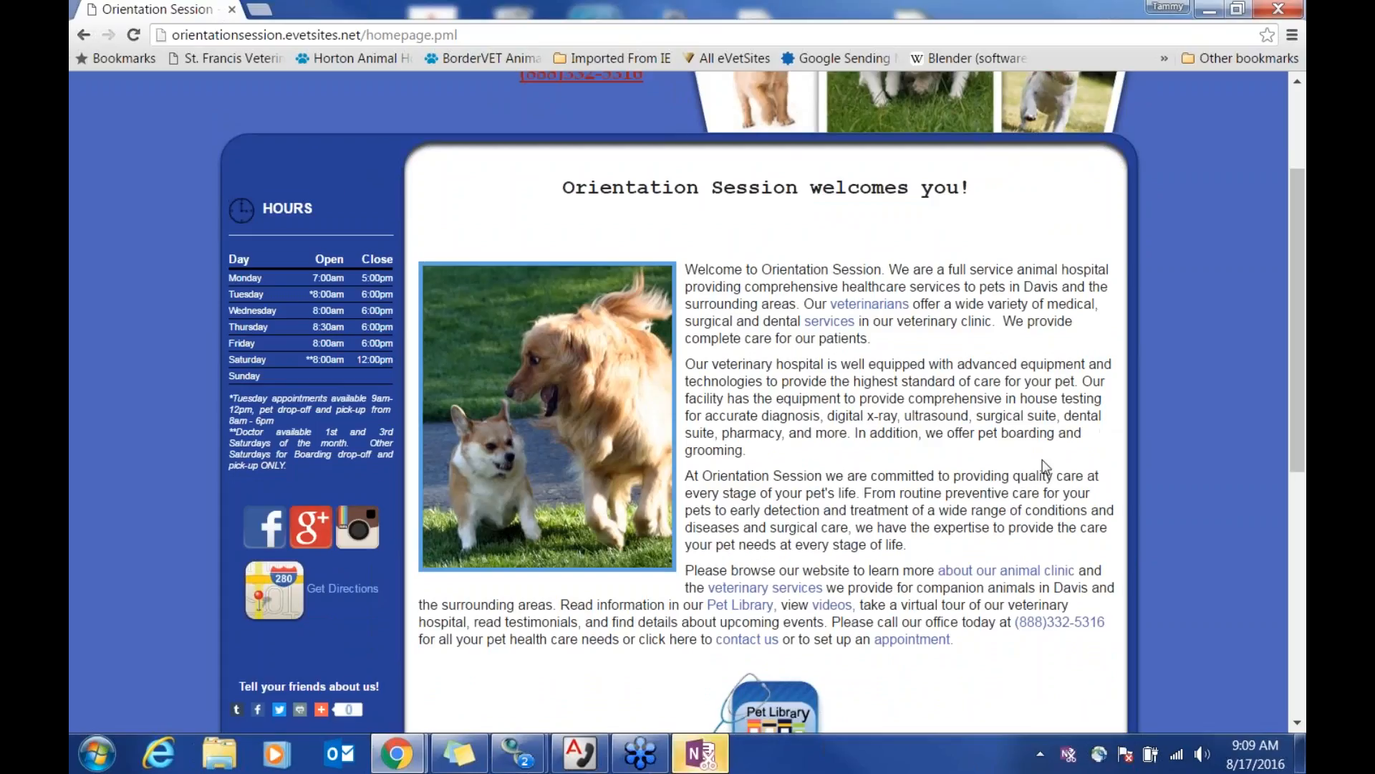
pyautogui.scroll(-1, 953, 487)
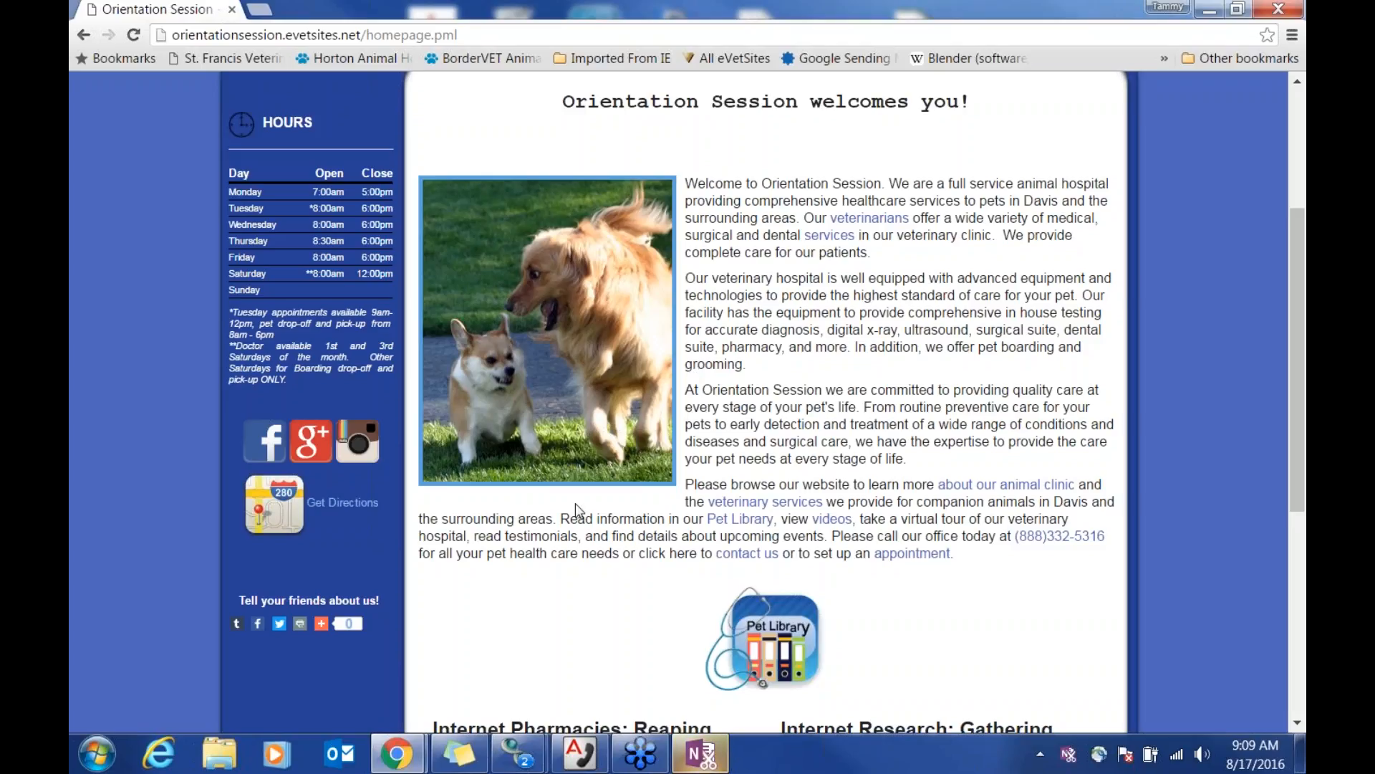
pyautogui.scroll(3, 848, 442)
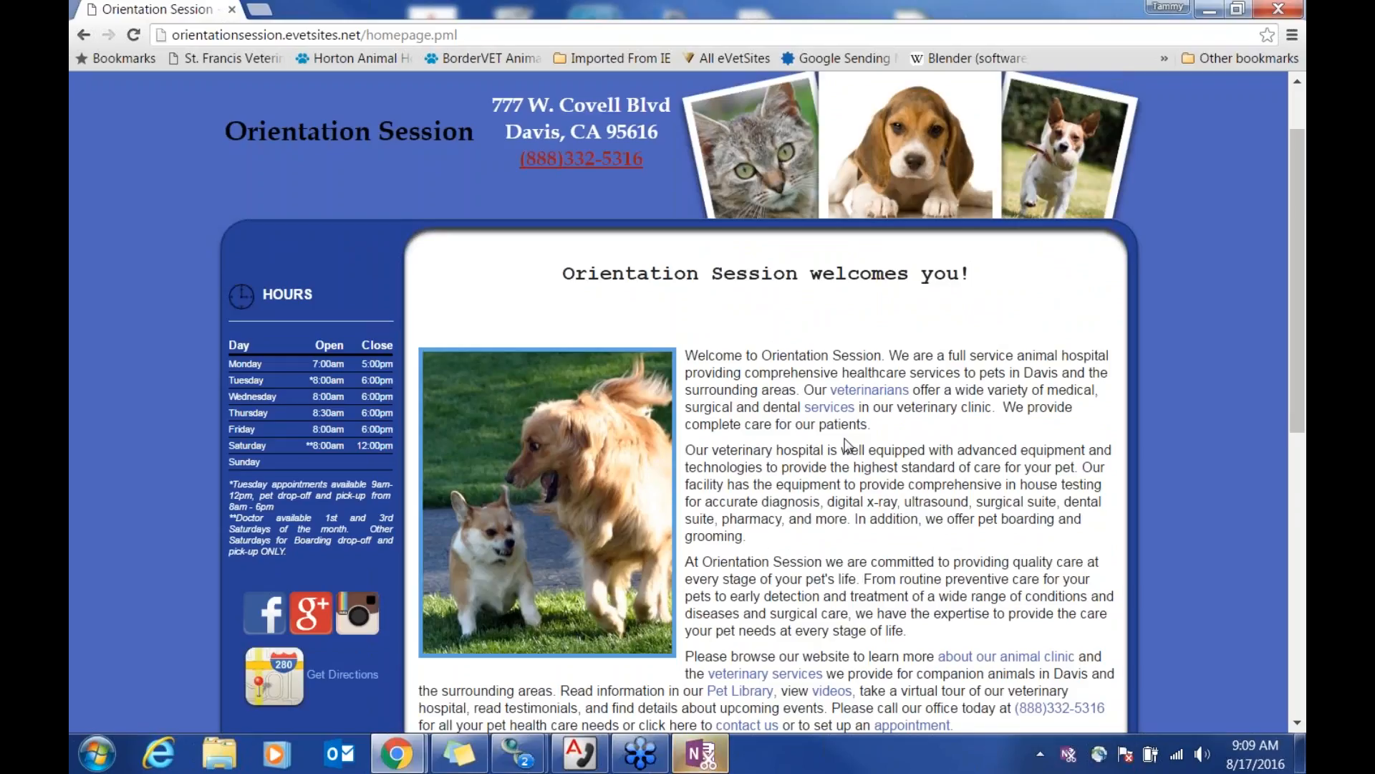
pyautogui.scroll(1, 847, 443)
pyautogui.scroll(1, 847, 445)
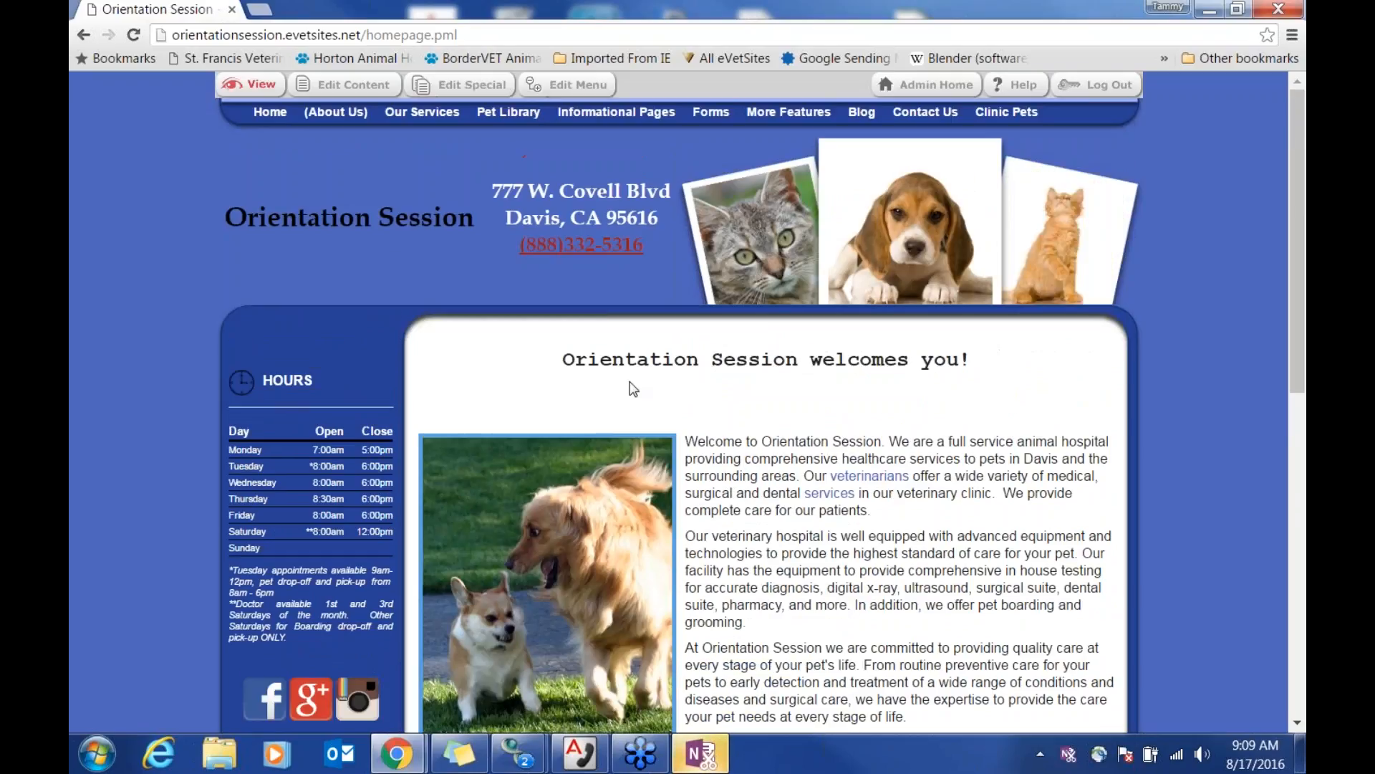
pyautogui.moveTo(336, 115)
pyautogui.click(331, 140)
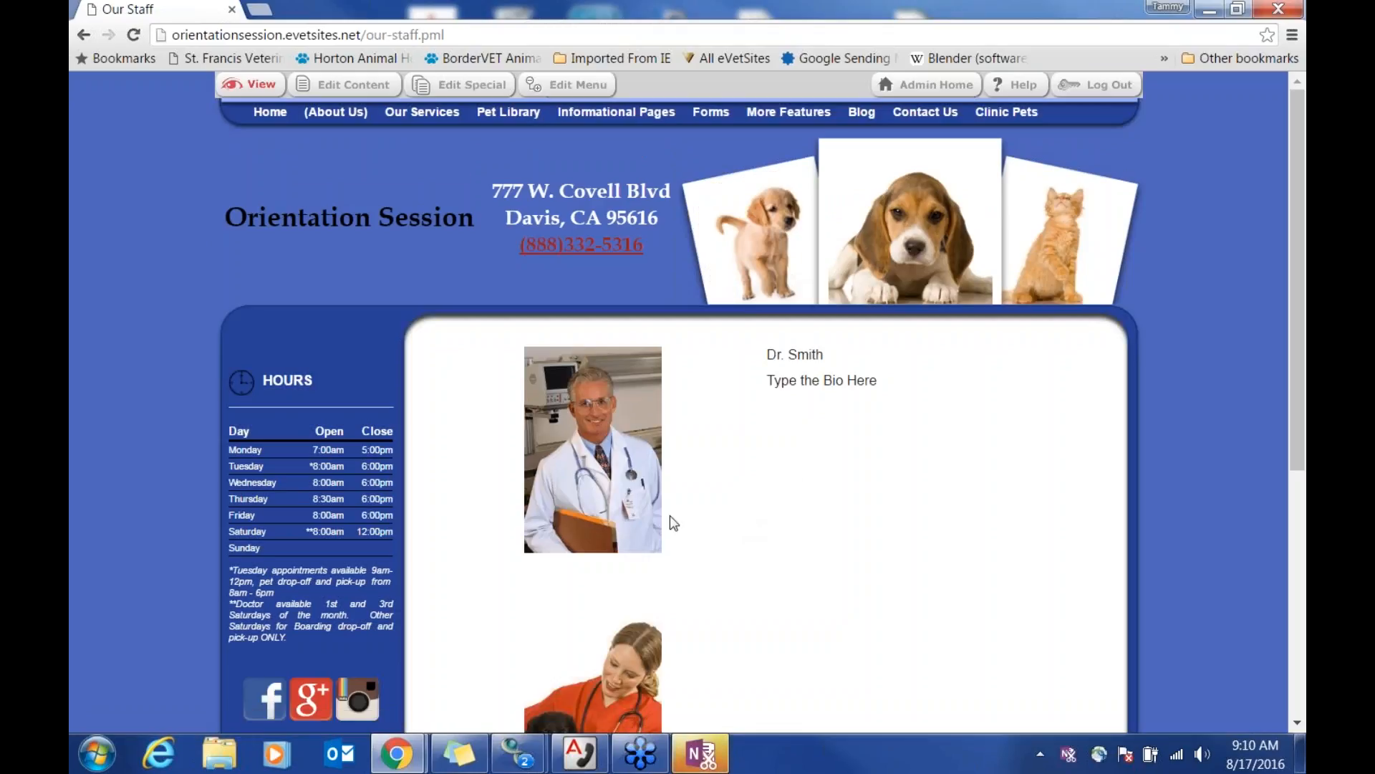
# Step: Open the Our Staff content editor and delete Dr. Smith's photo from the first staff row
pyautogui.click(351, 84)
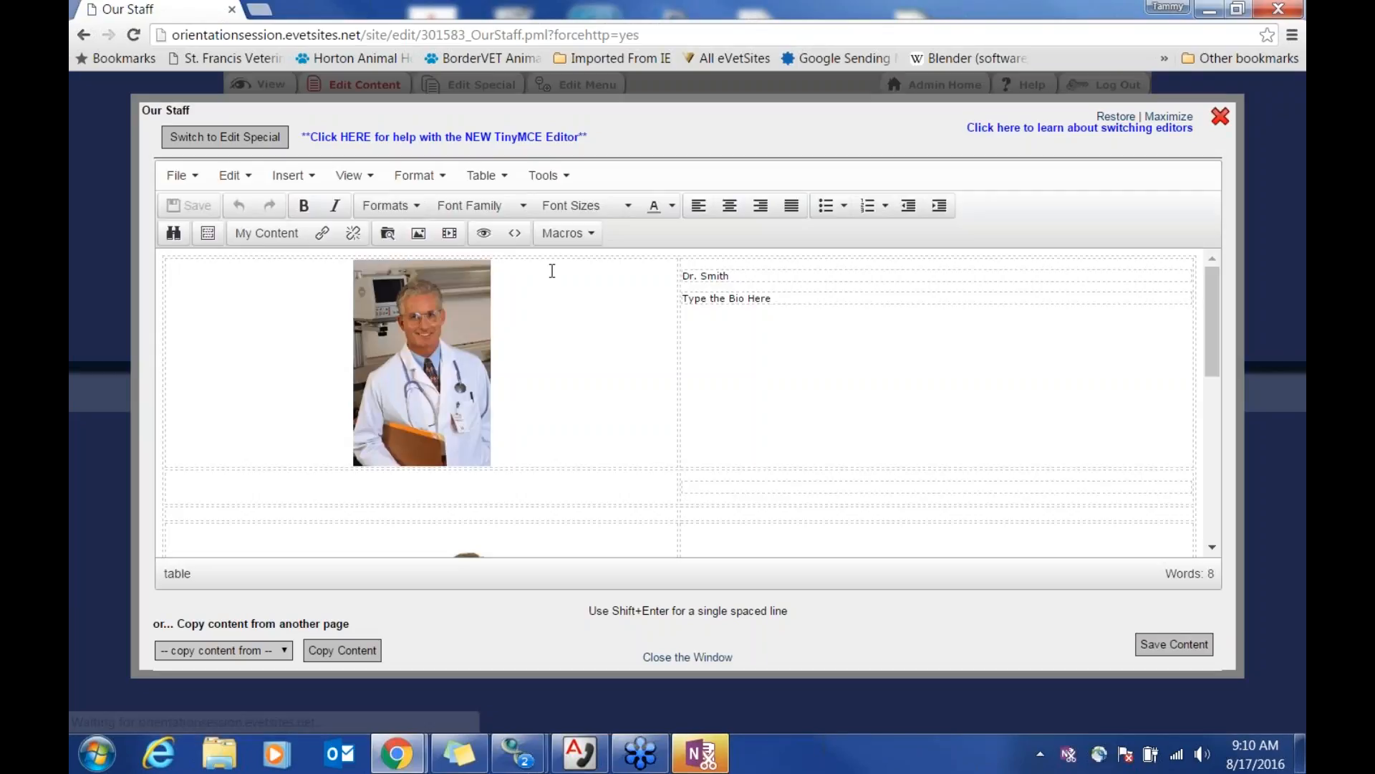
pyautogui.click(467, 341)
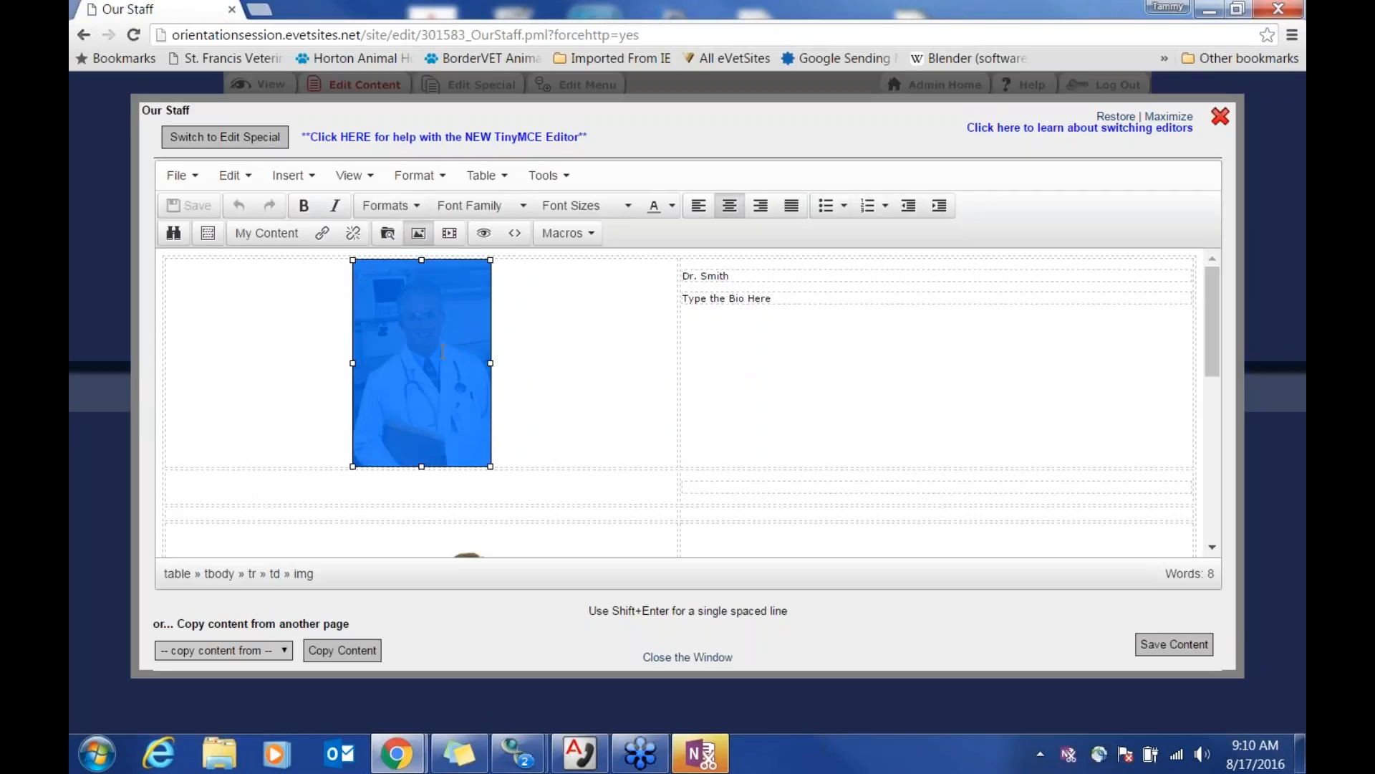
pyautogui.click(555, 261)
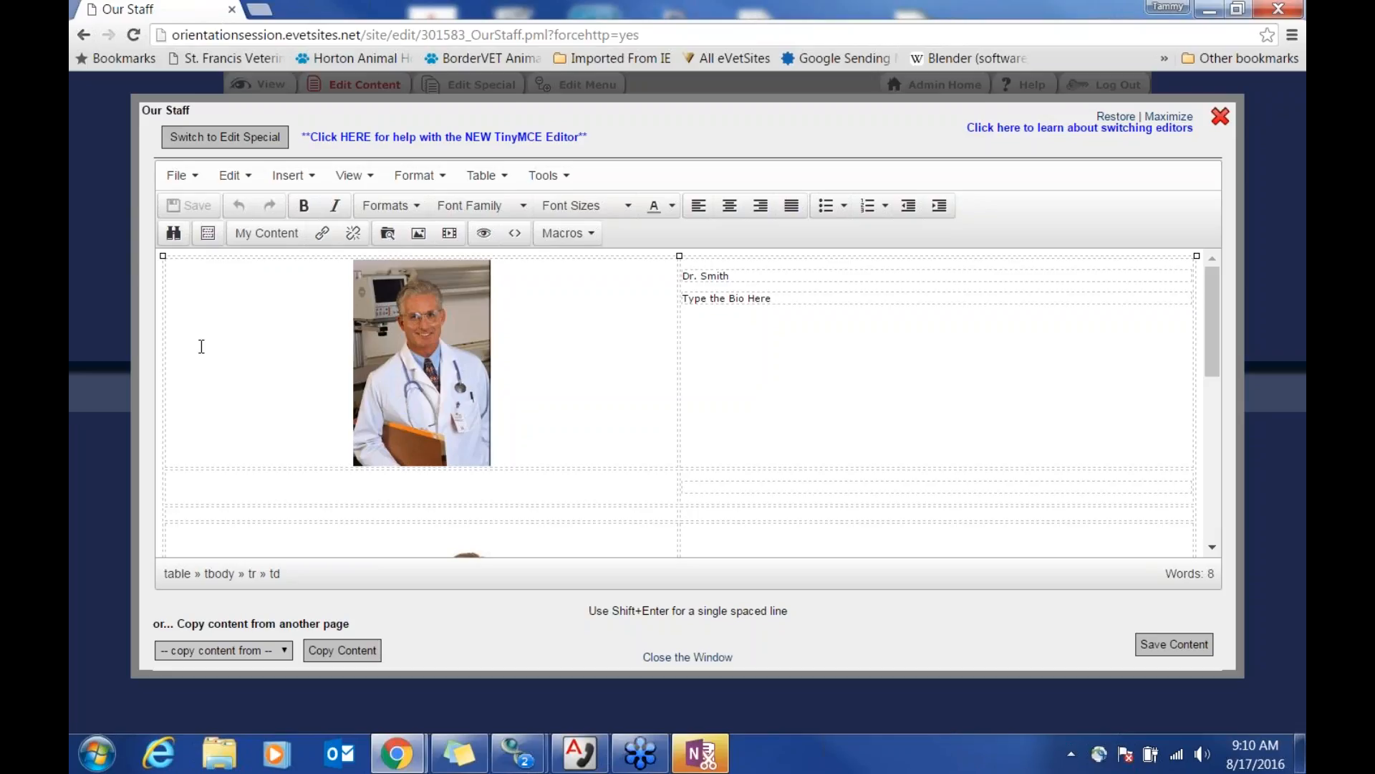
pyautogui.click(440, 399)
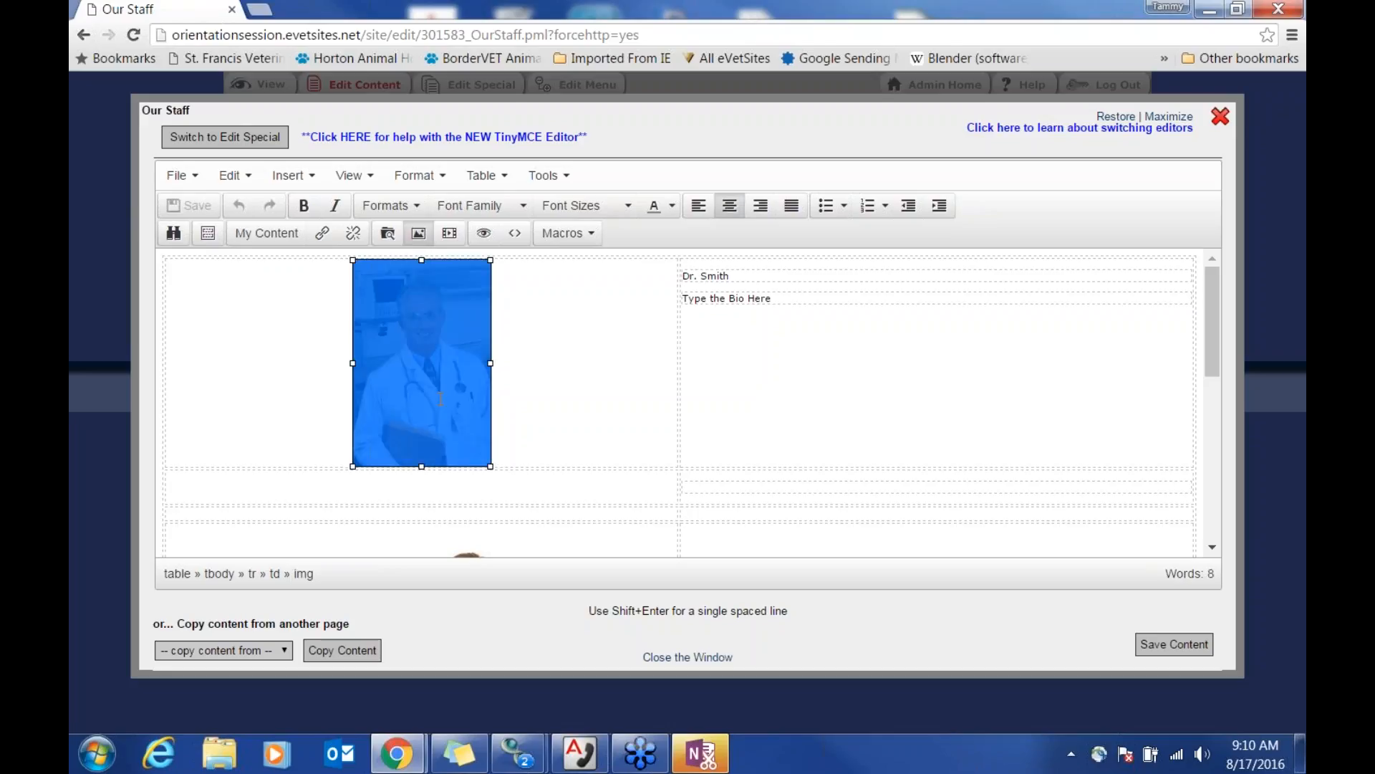
pyautogui.click(533, 393)
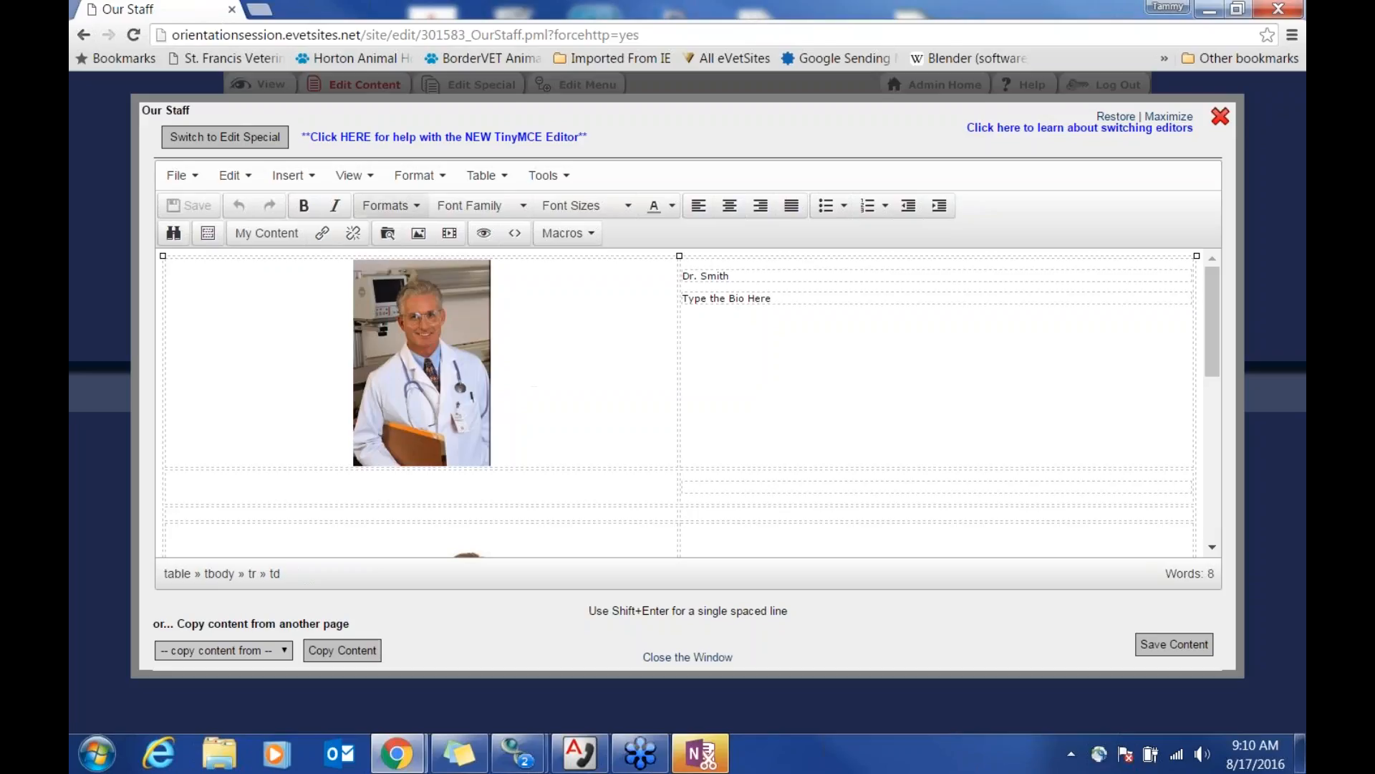
pyautogui.click(807, 298)
pyautogui.moveTo(801, 298); pyautogui.dragTo(694, 299)
pyautogui.click(811, 300)
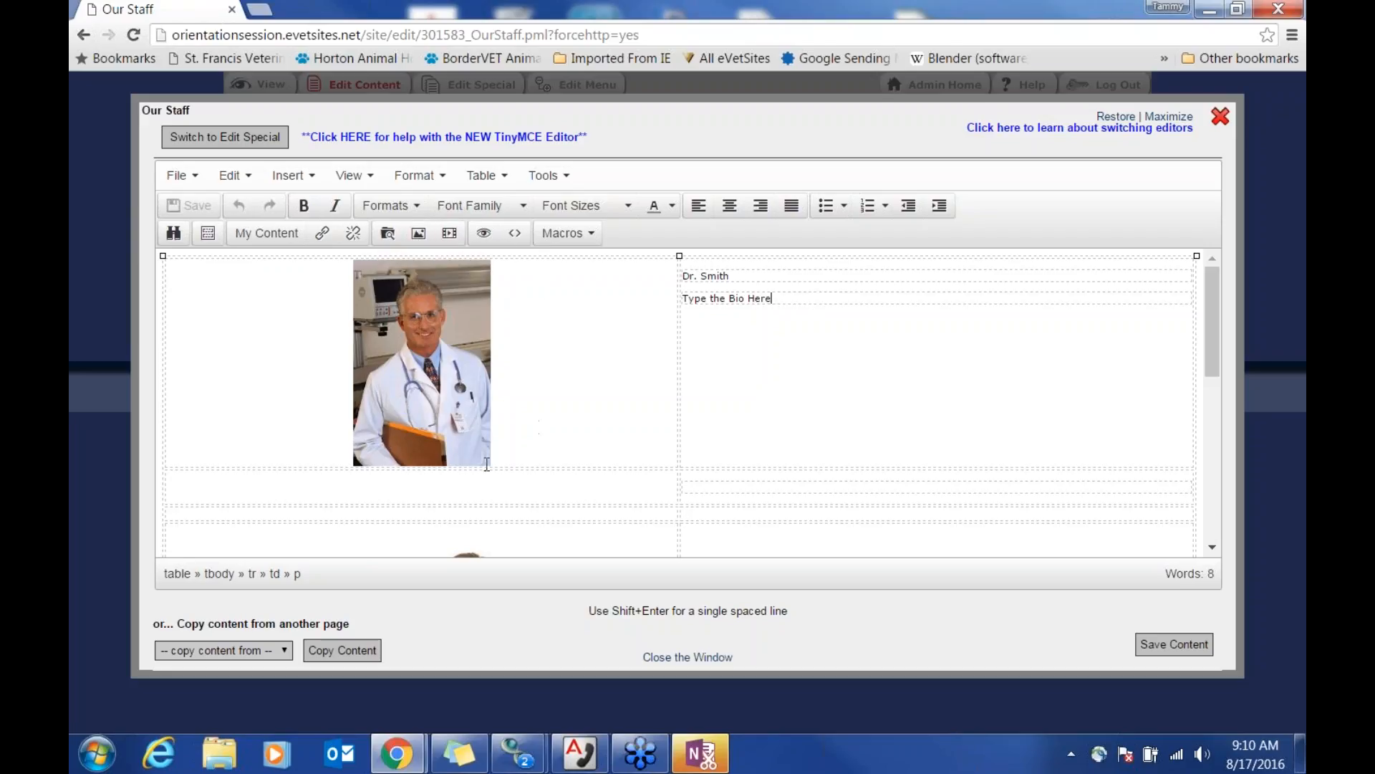
pyautogui.click(446, 372)
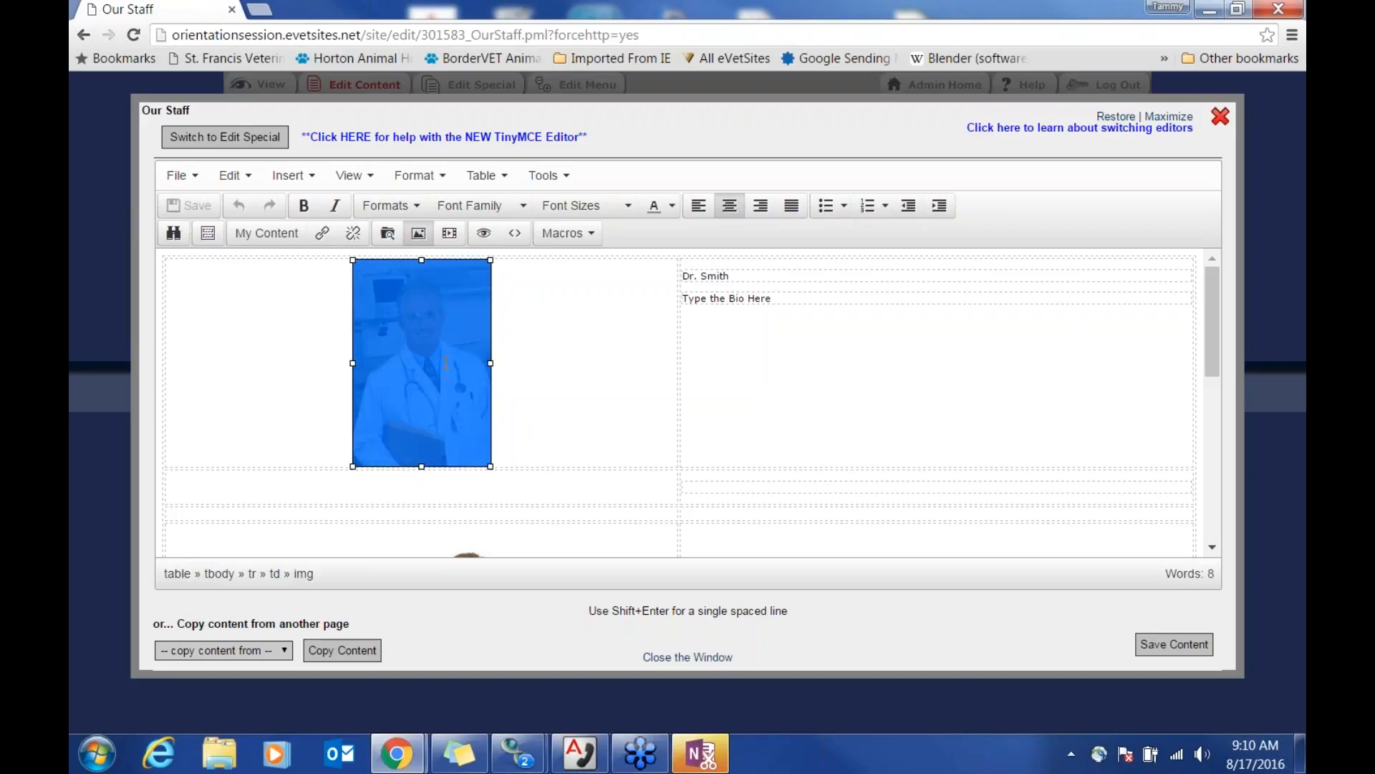
pyautogui.press('Delete')
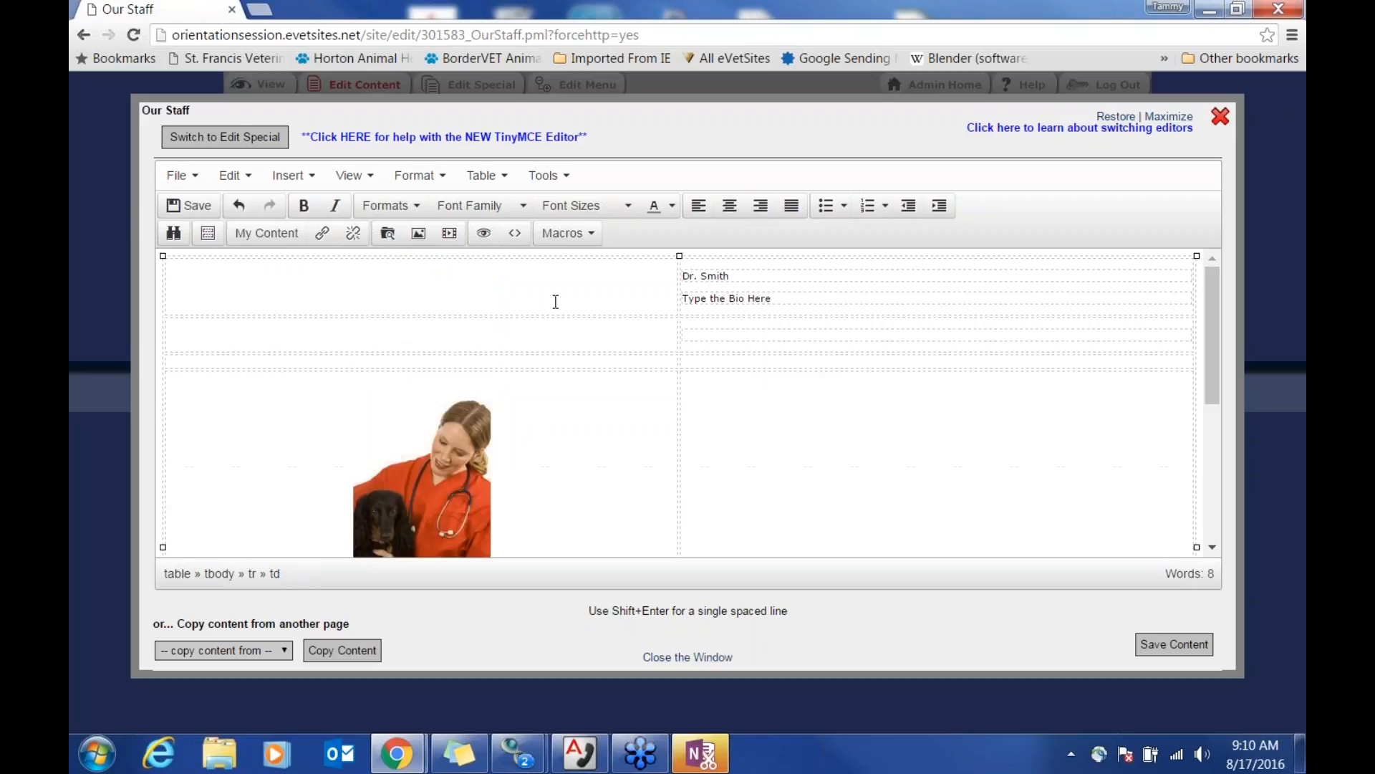
# Step: Start inserting a new image in the emptied cell and browse the site's files
pyautogui.click(418, 233)
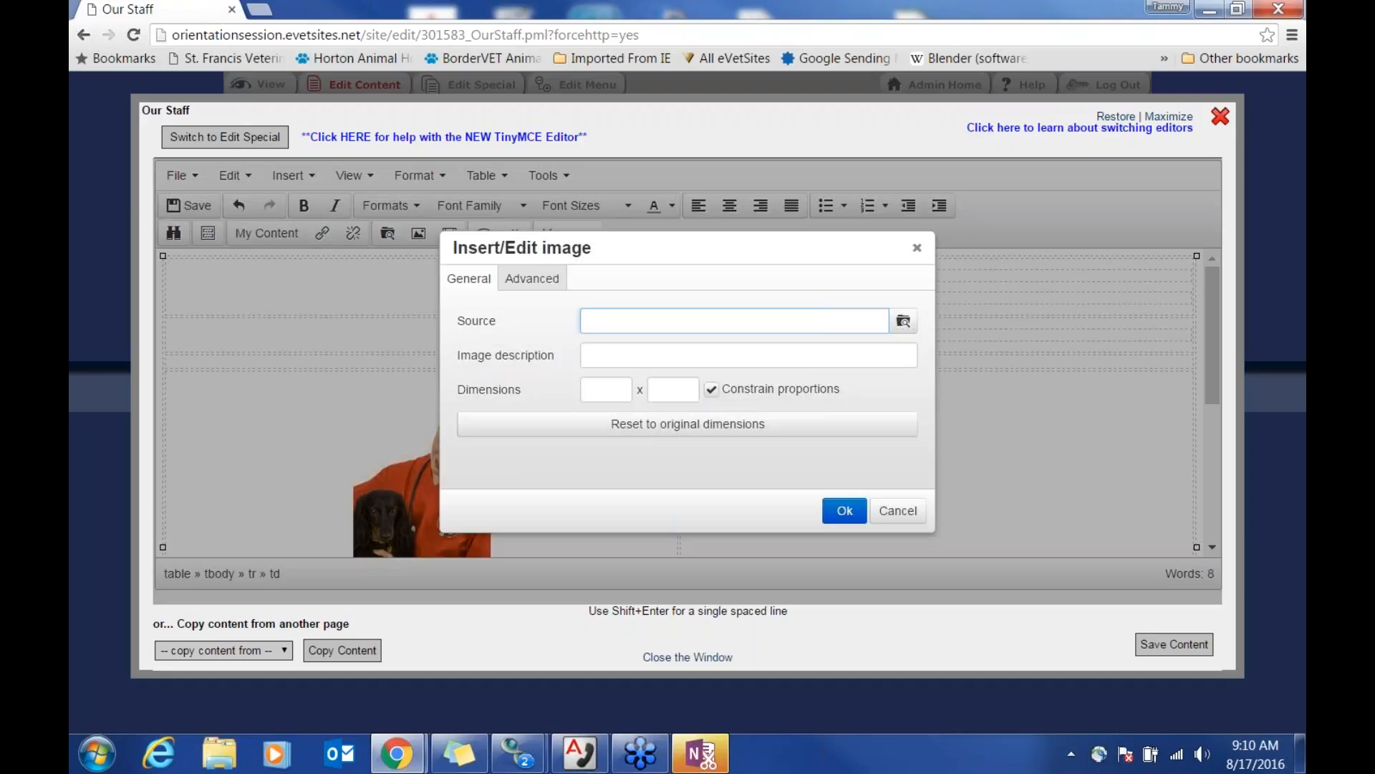
pyautogui.click(902, 335)
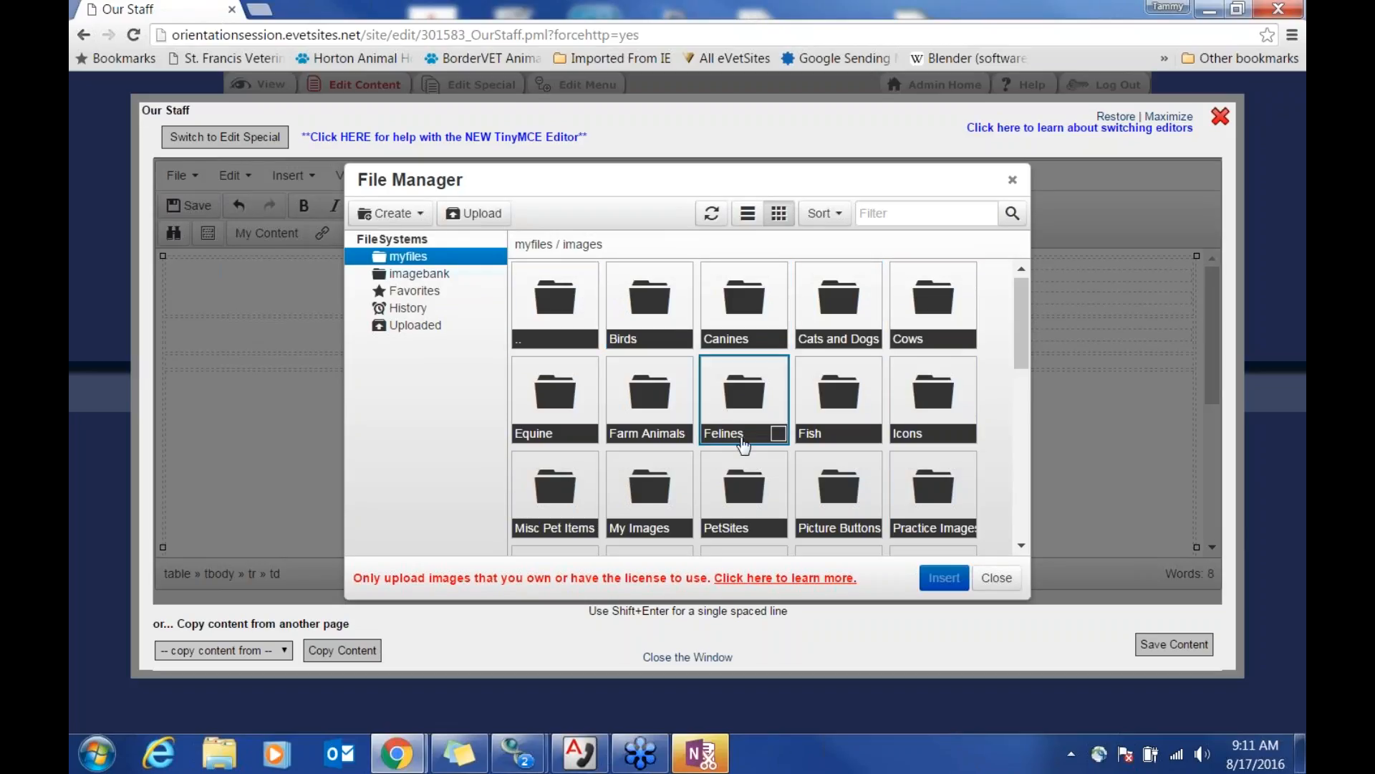
pyautogui.scroll(-2, 741, 441)
pyautogui.scroll(-4, 744, 444)
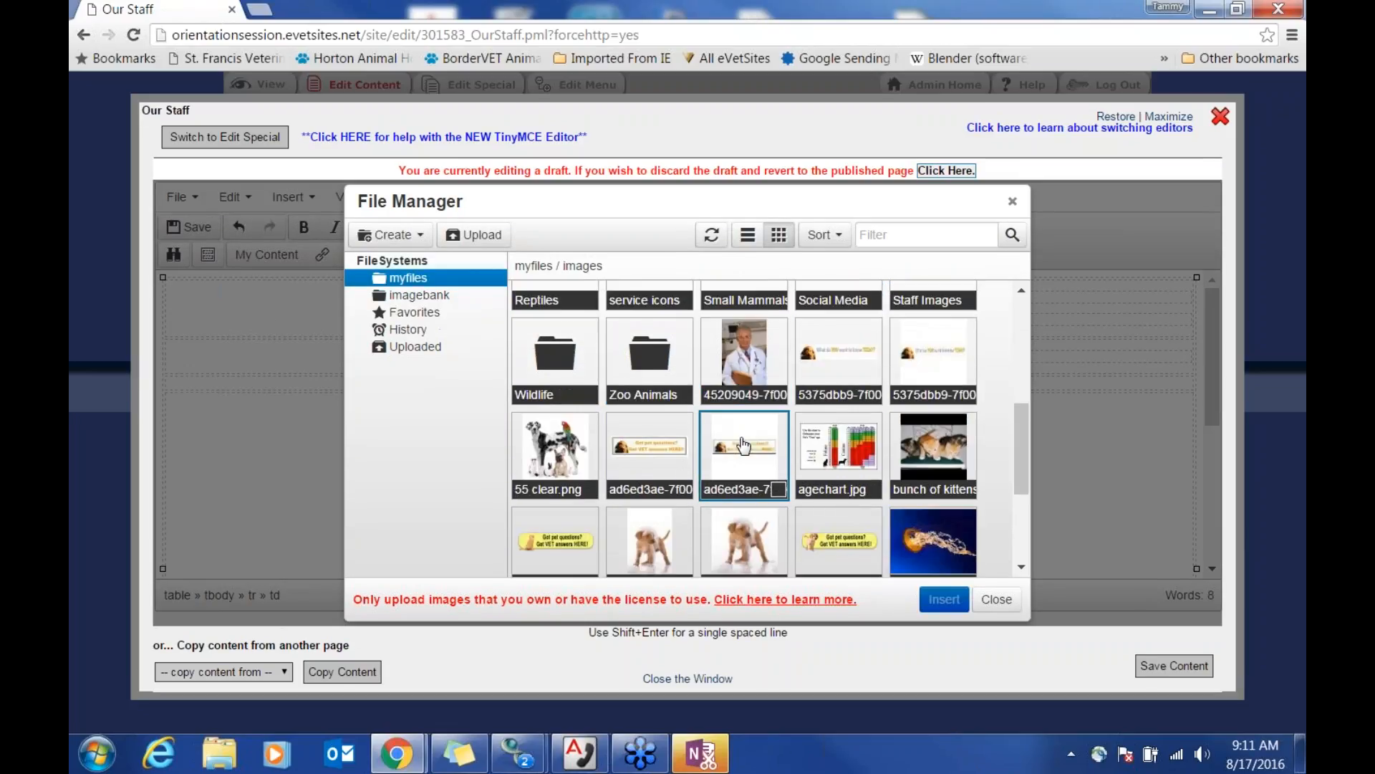
pyautogui.scroll(-3, 744, 444)
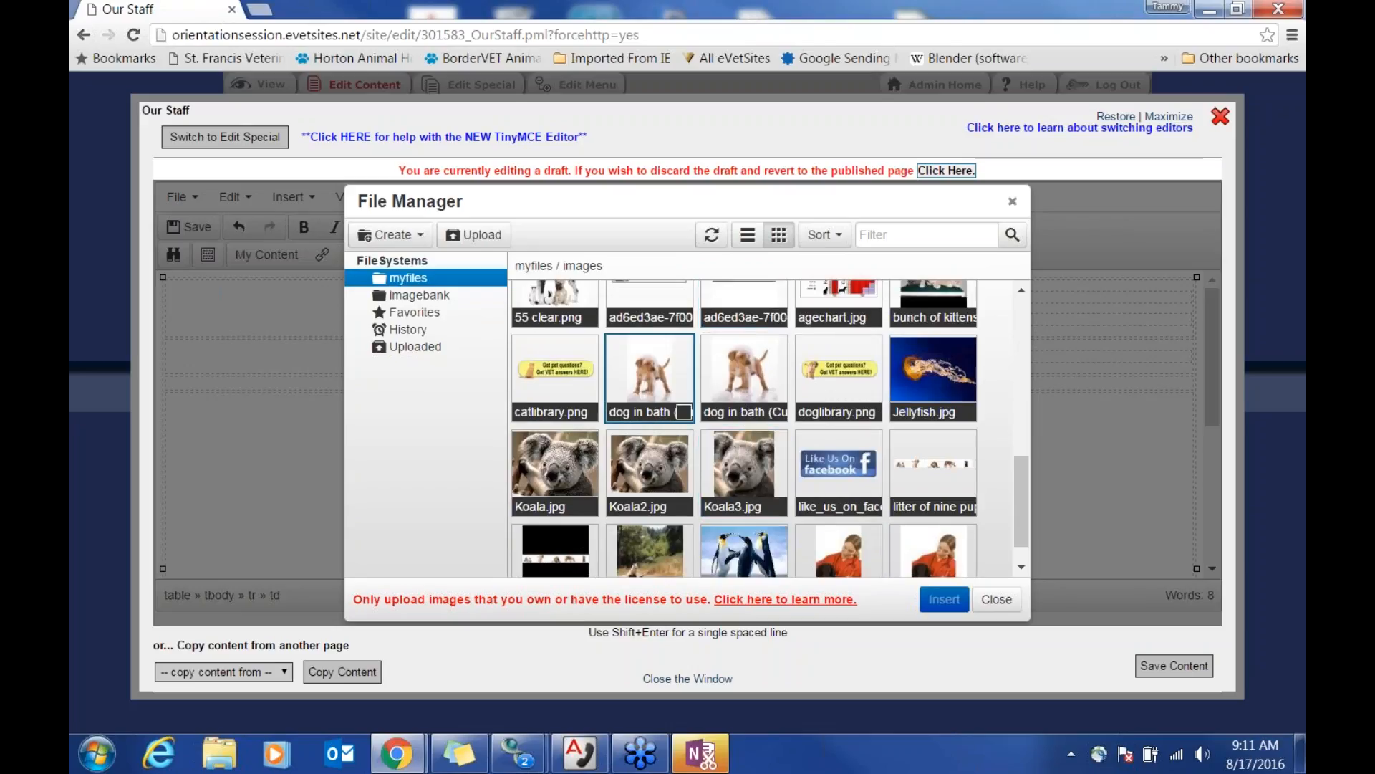
pyautogui.scroll(5, 642, 443)
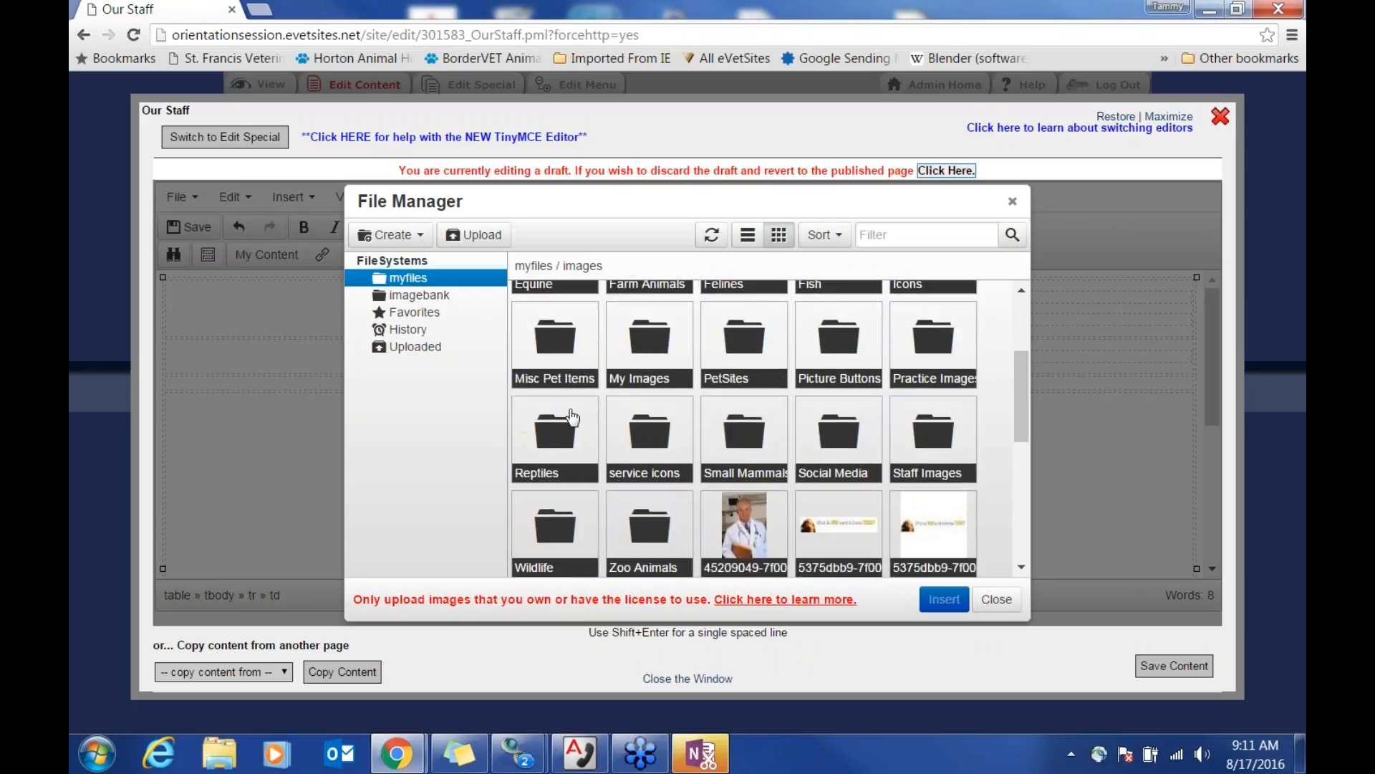
# Step: Go to imagebank > eVetSites > Icons and pick camerashy.jpg
pyautogui.click(419, 295)
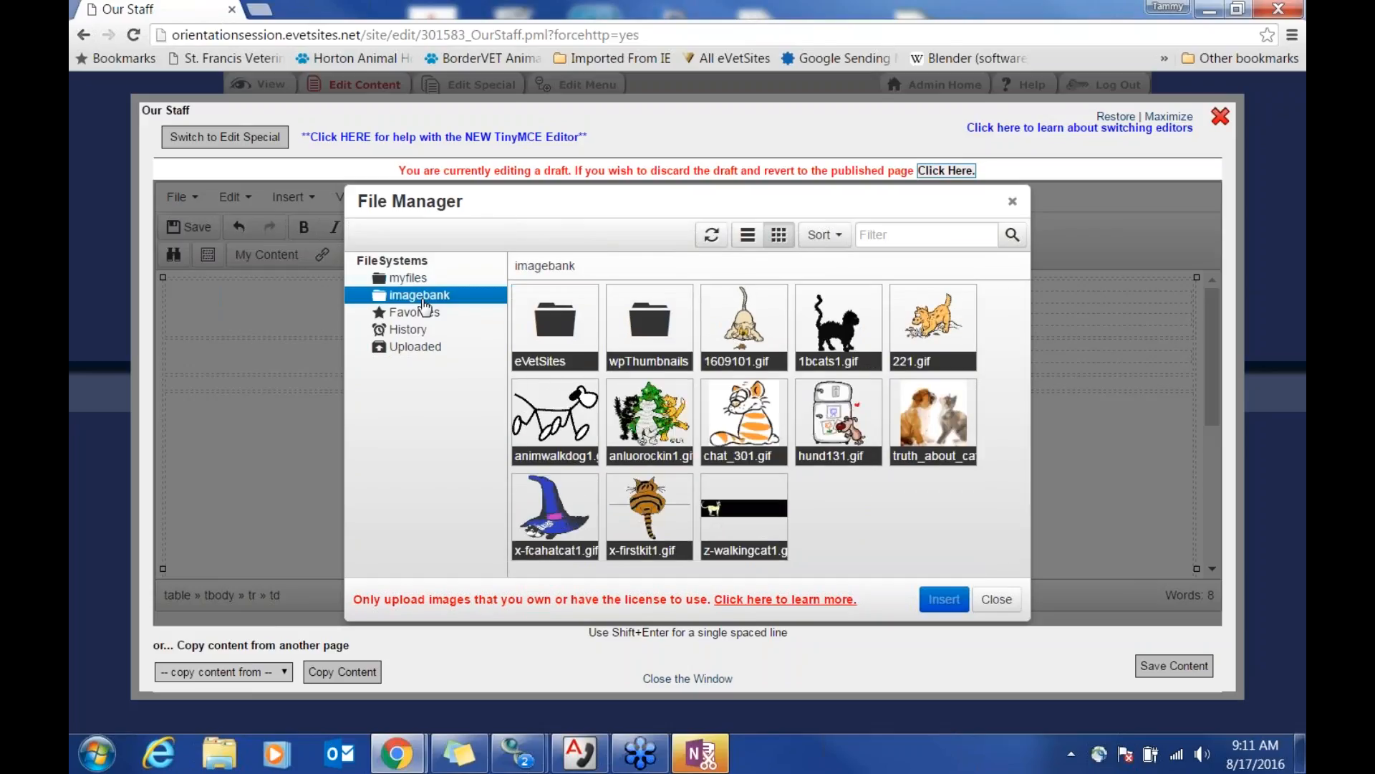
pyautogui.doubleClick(553, 331)
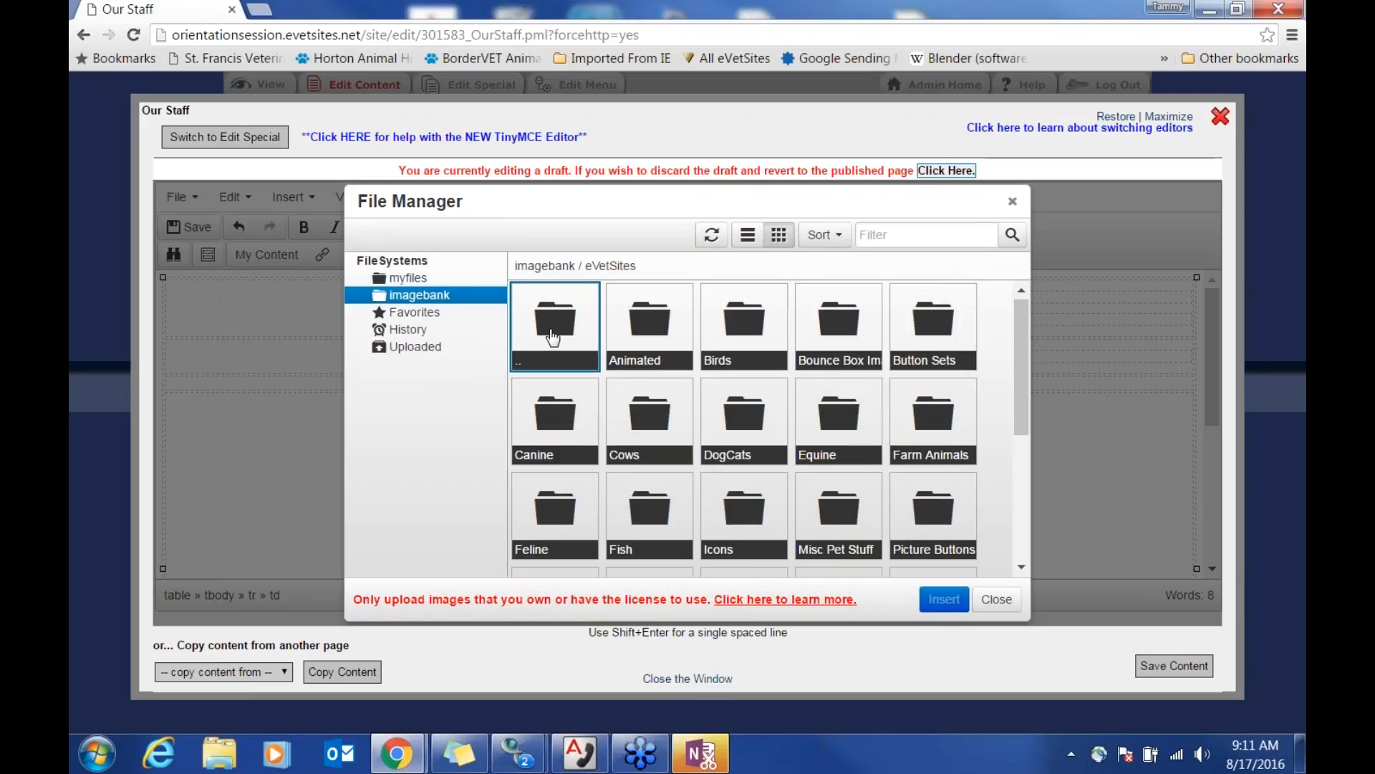
pyautogui.scroll(-1, 853, 444)
pyautogui.scroll(-1, 839, 429)
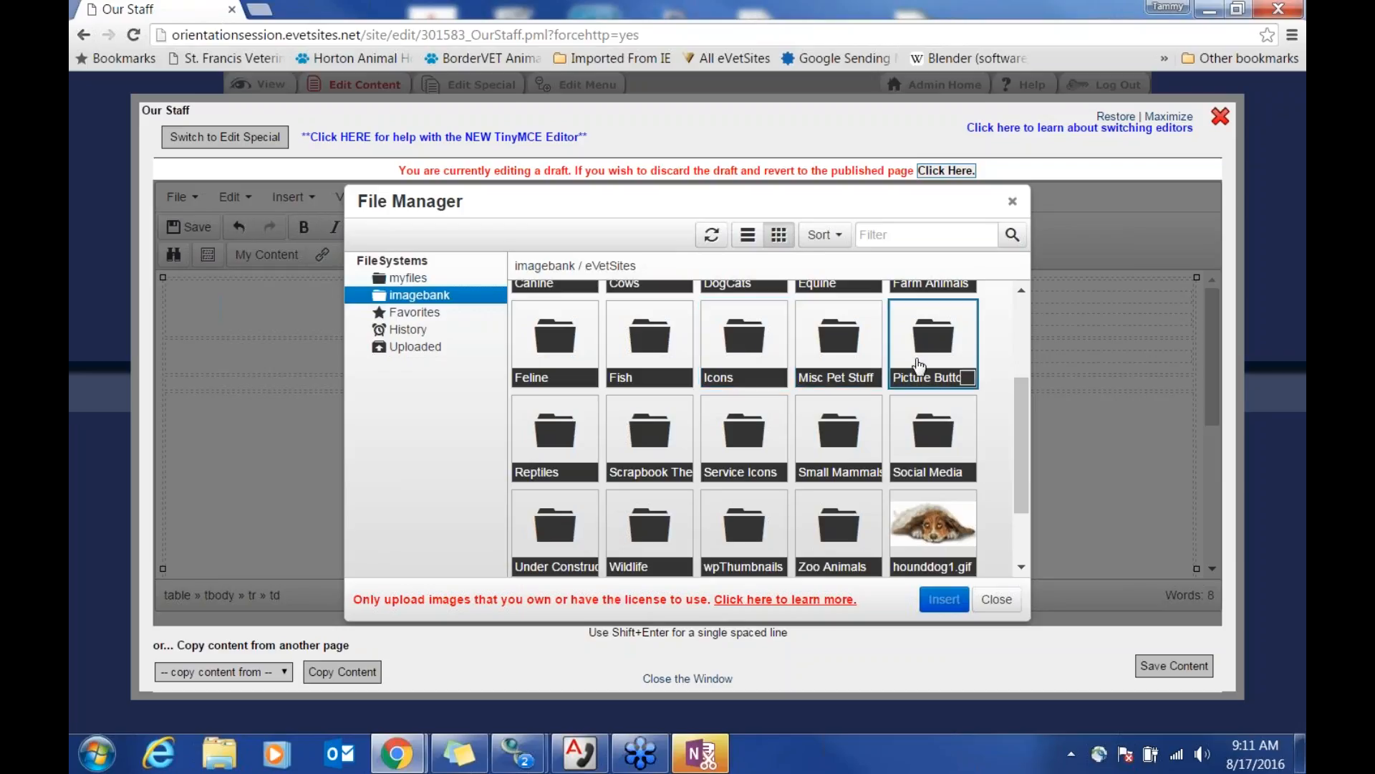
pyautogui.doubleClick(725, 348)
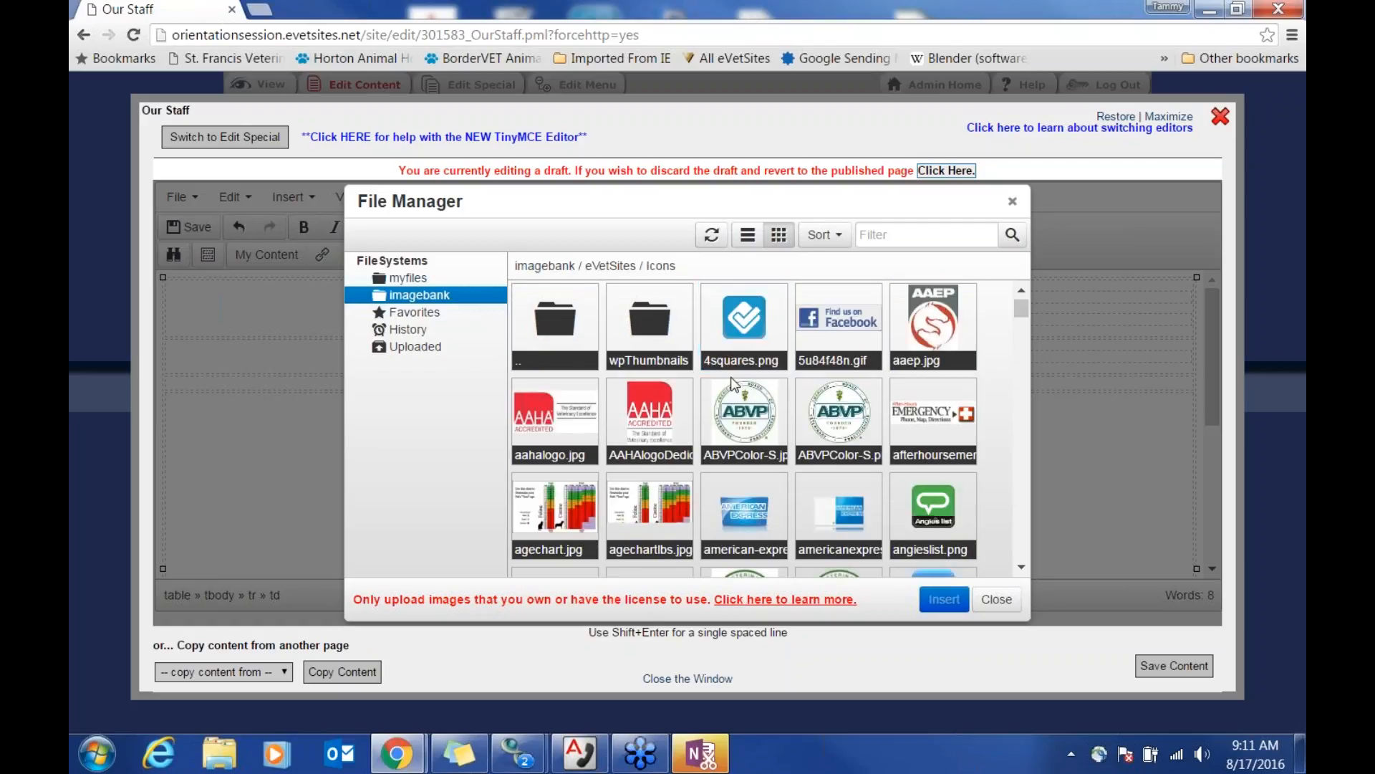
pyautogui.scroll(-1, 1015, 443)
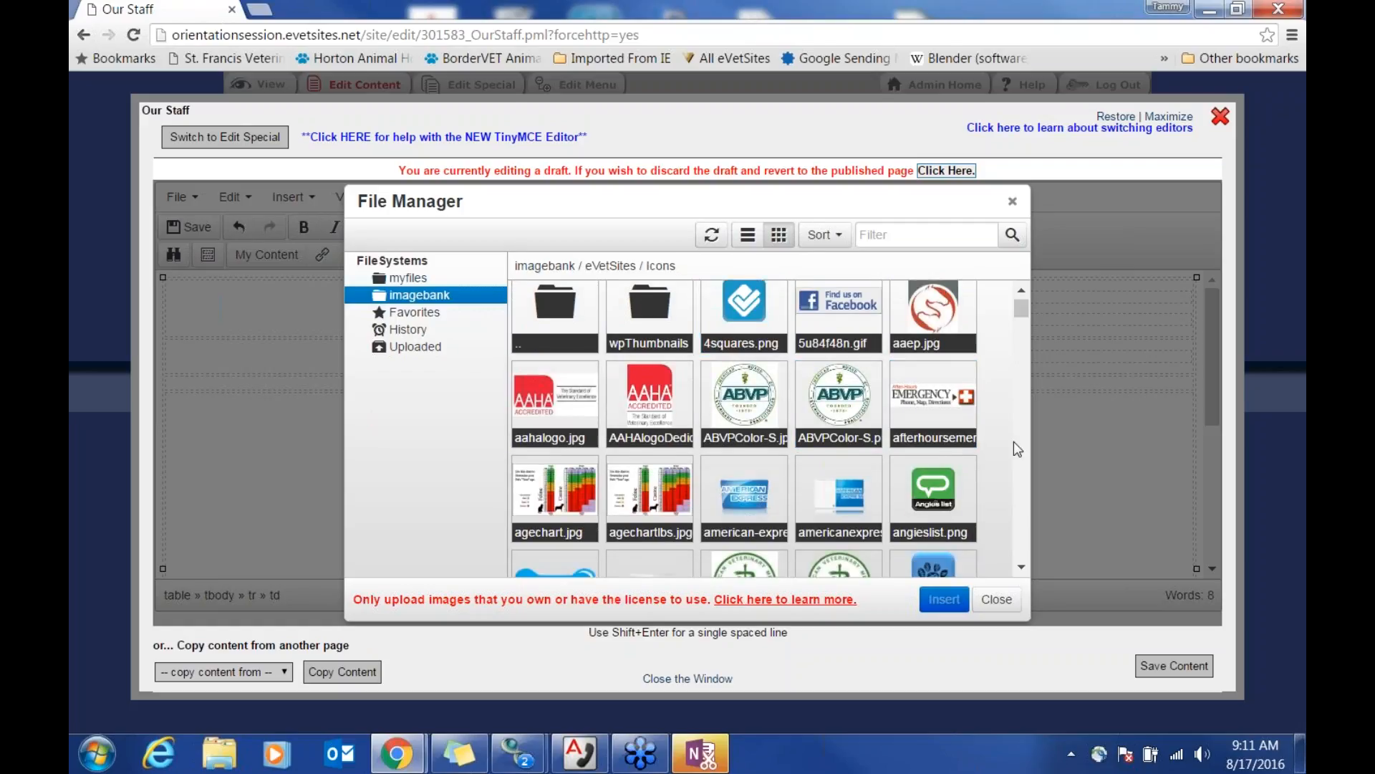
pyautogui.scroll(-3, 1013, 442)
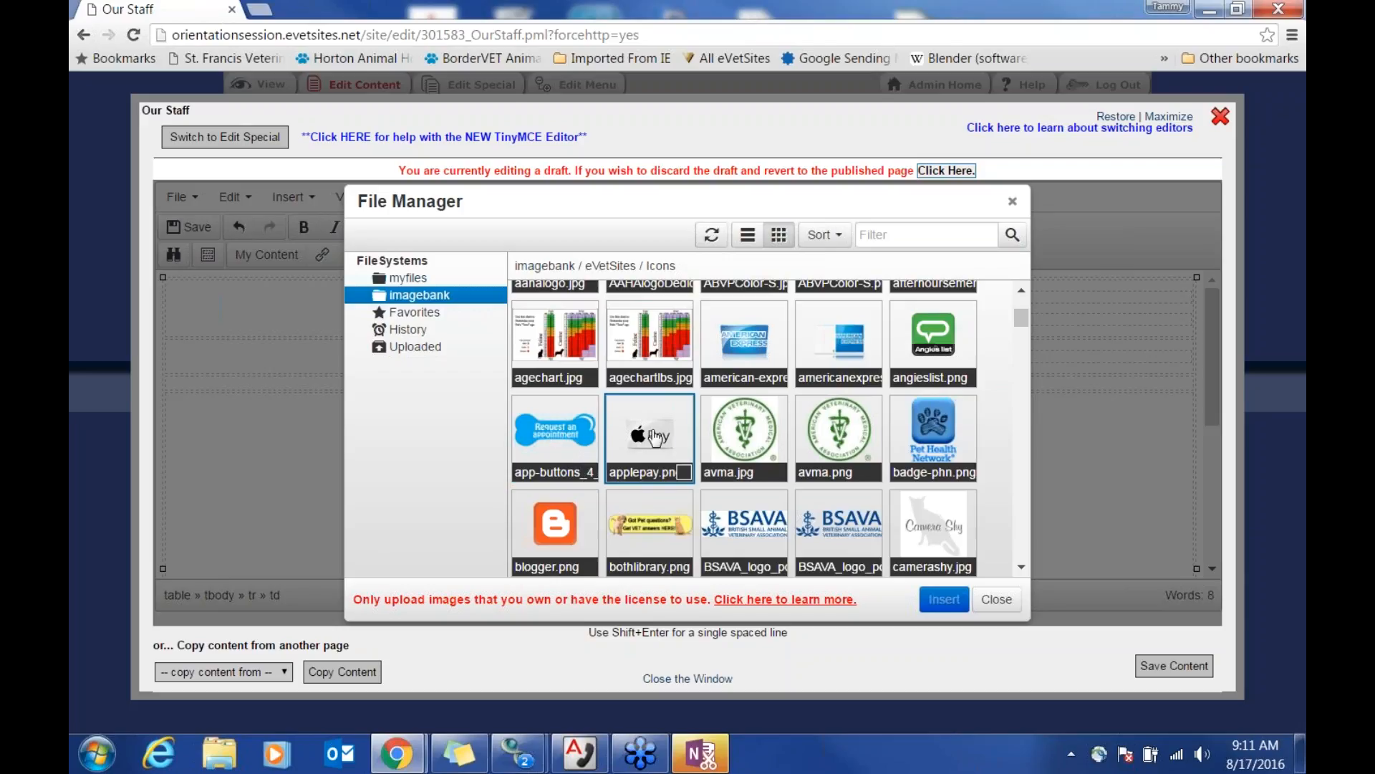
pyautogui.scroll(-1, 945, 462)
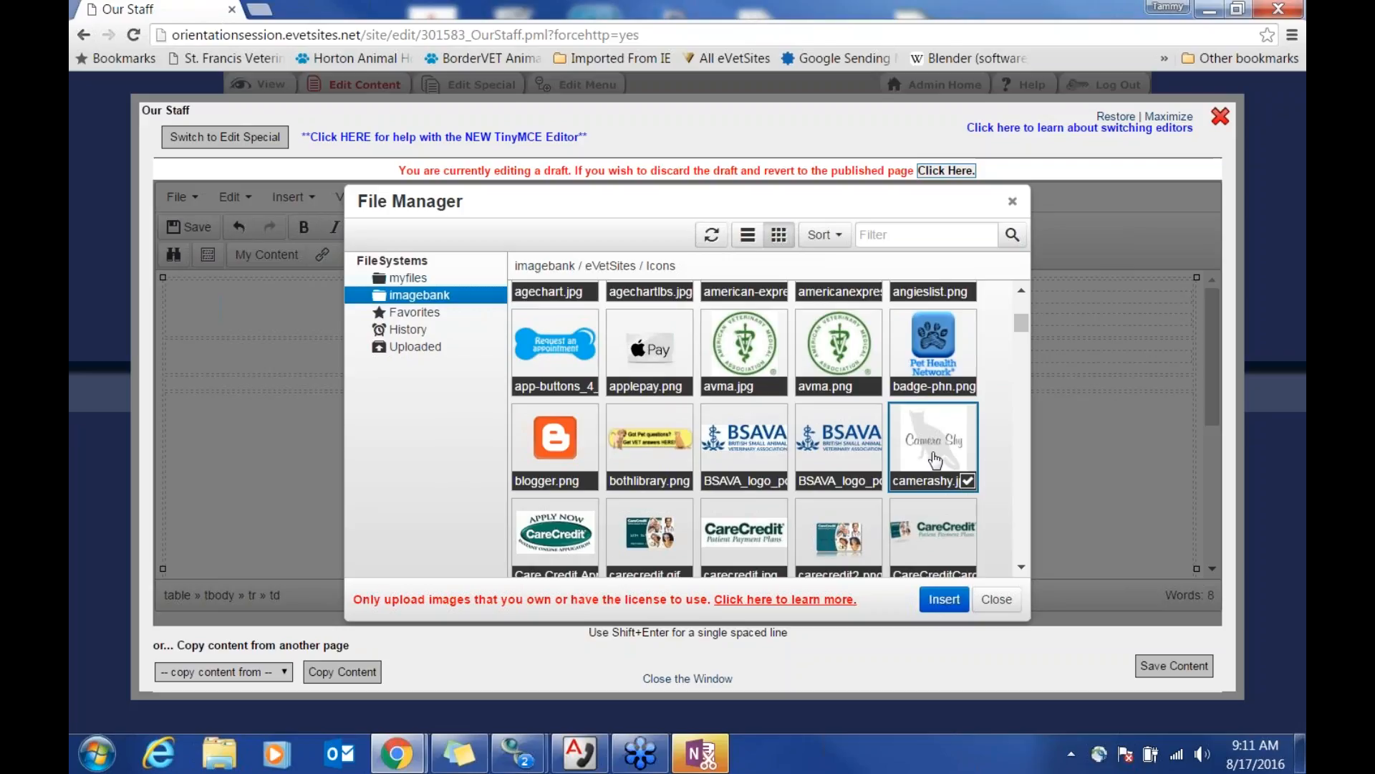
pyautogui.click(944, 599)
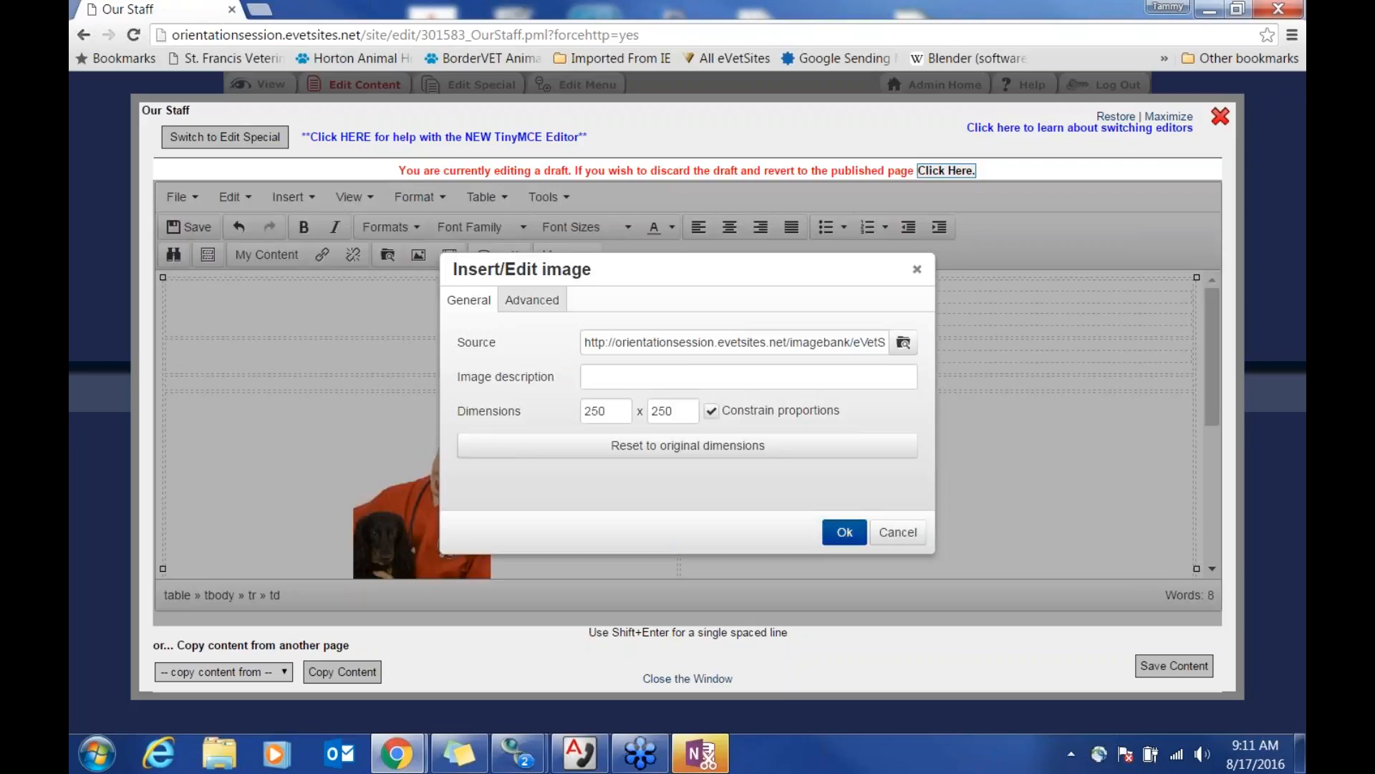
# Step: Insert the Camera Shy image, centre it in its cell, save the content, and reopen Insert/Edit image
pyautogui.click(844, 532)
pyautogui.click(443, 446)
pyautogui.click(323, 400)
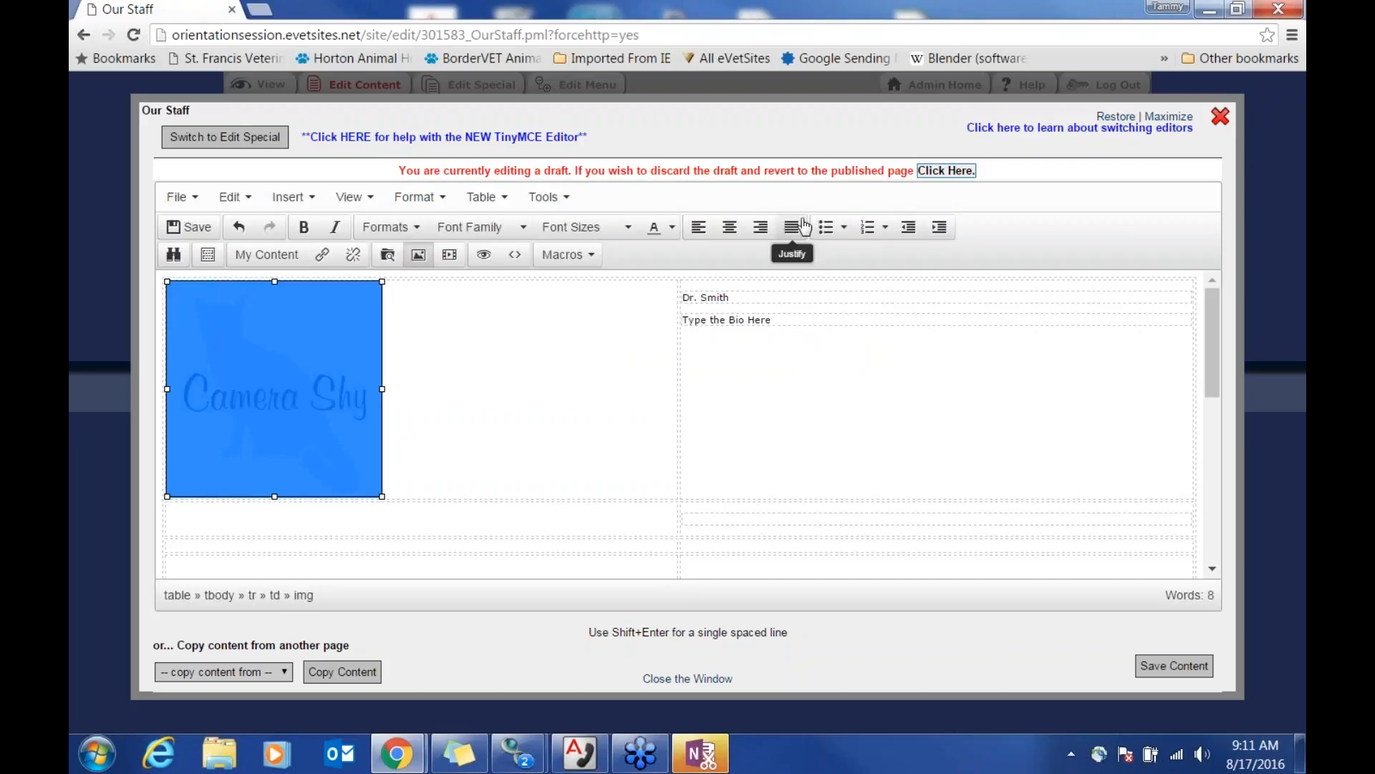
pyautogui.click(730, 227)
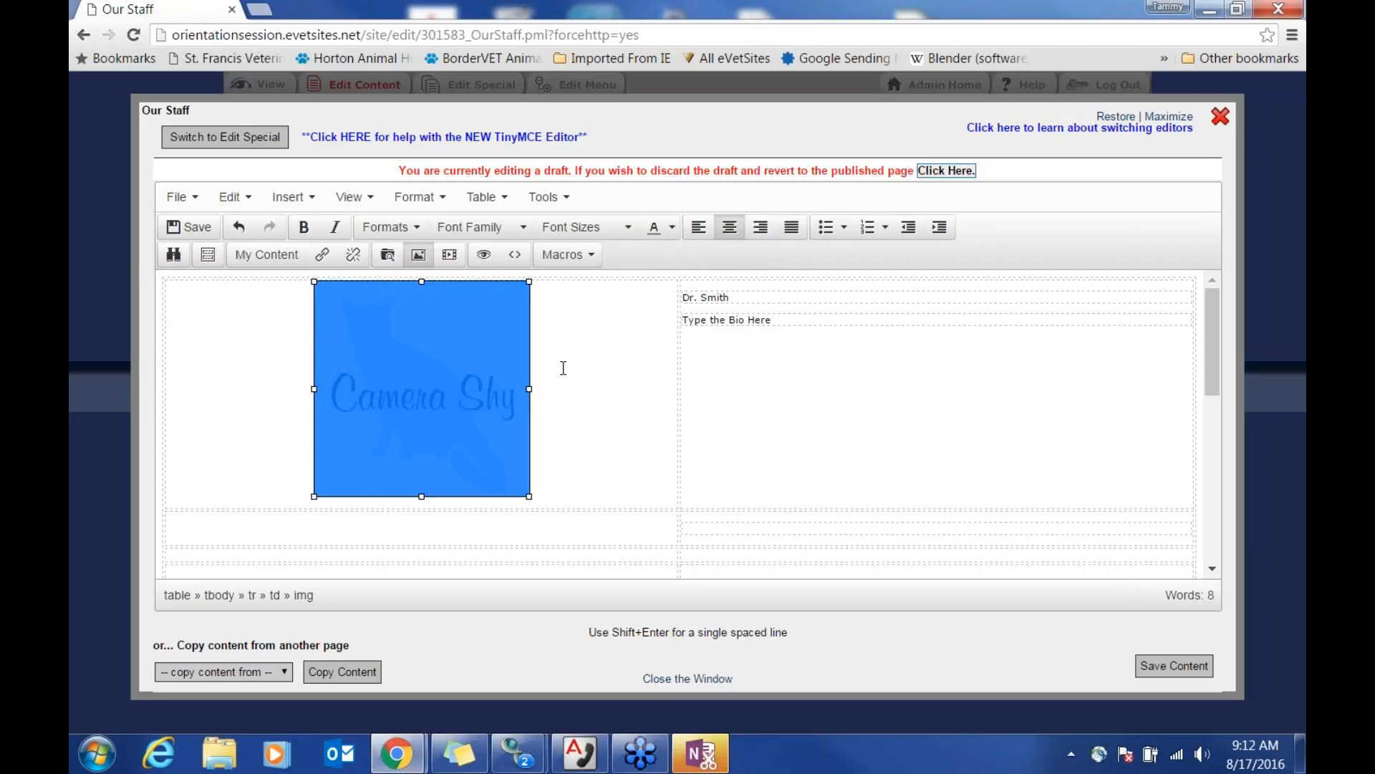
pyautogui.click(583, 433)
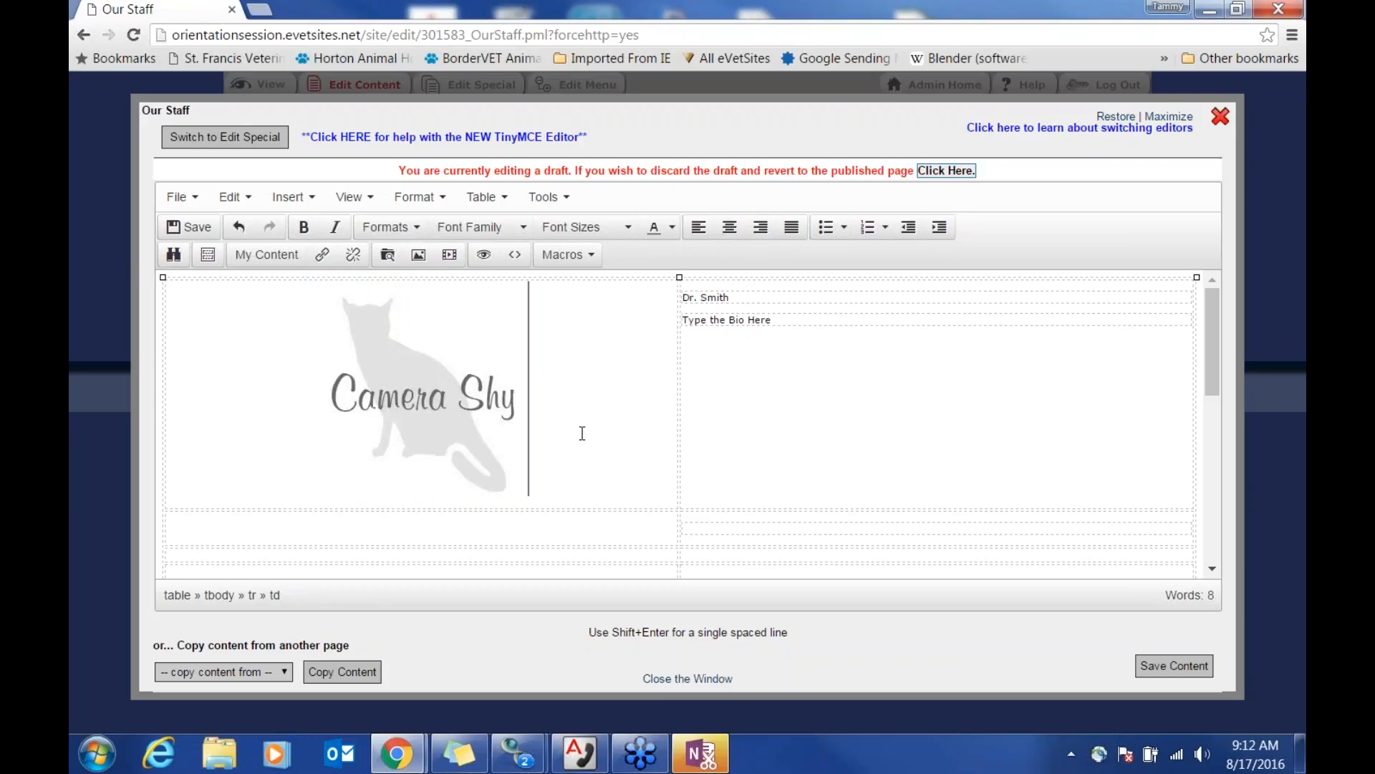
pyautogui.click(1152, 666)
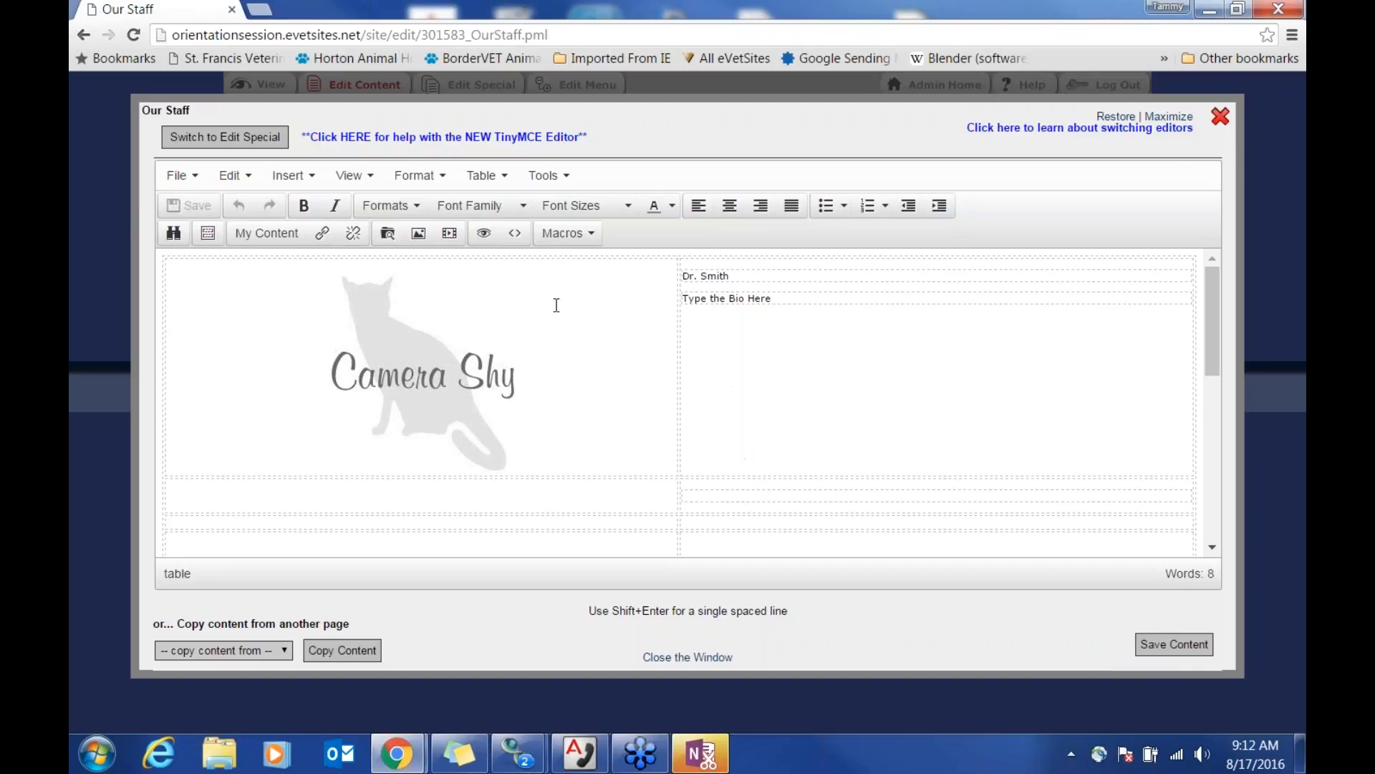
pyautogui.click(418, 233)
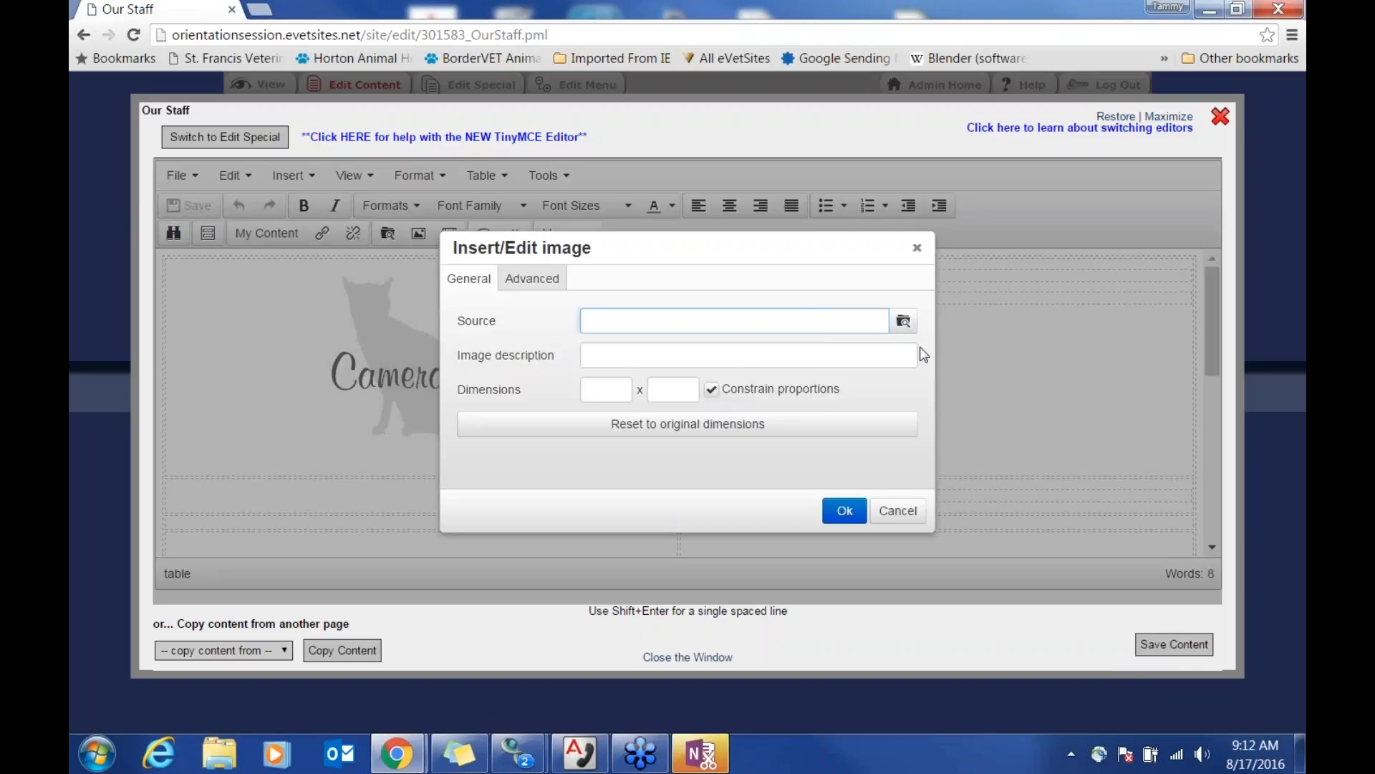
pyautogui.click(905, 326)
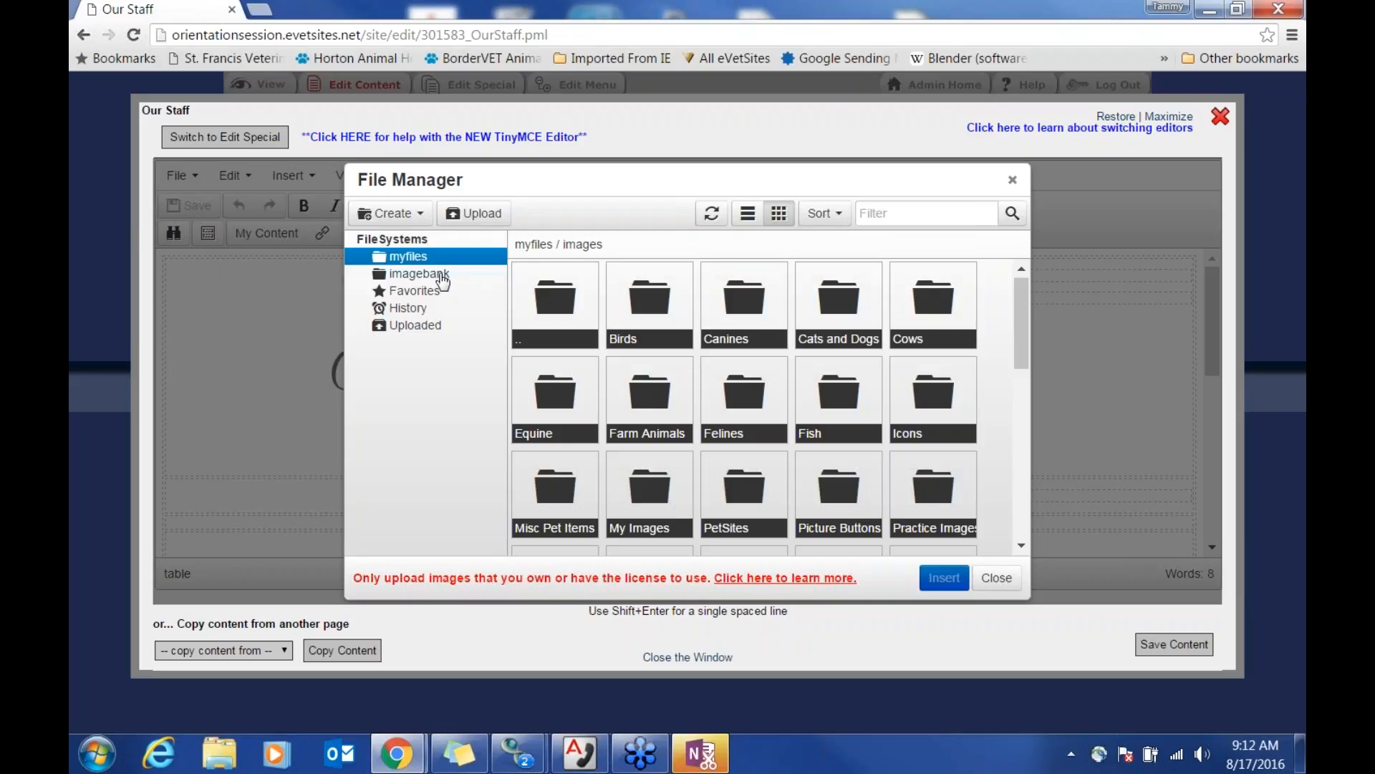
pyautogui.click(440, 277)
pyautogui.doubleClick(558, 308)
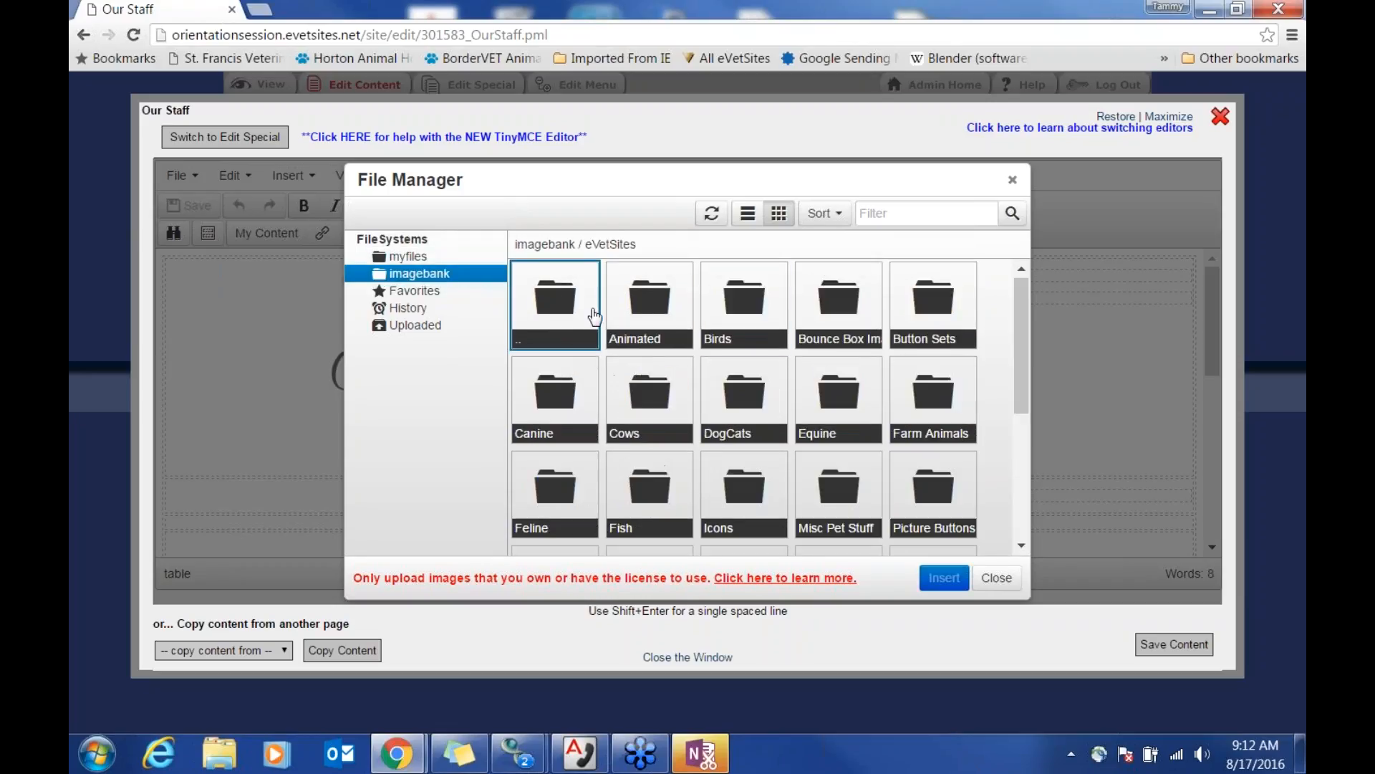
pyautogui.scroll(-1, 978, 438)
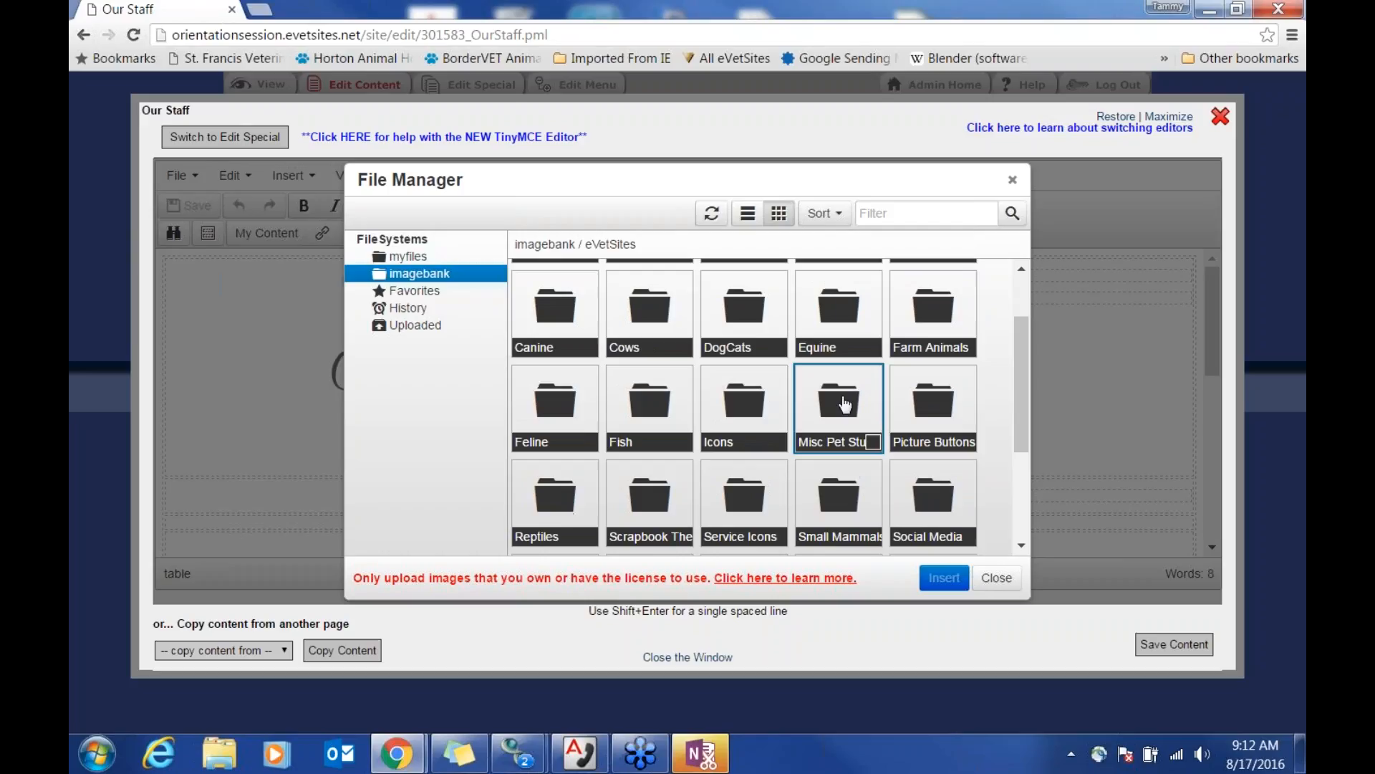
pyautogui.doubleClick(744, 416)
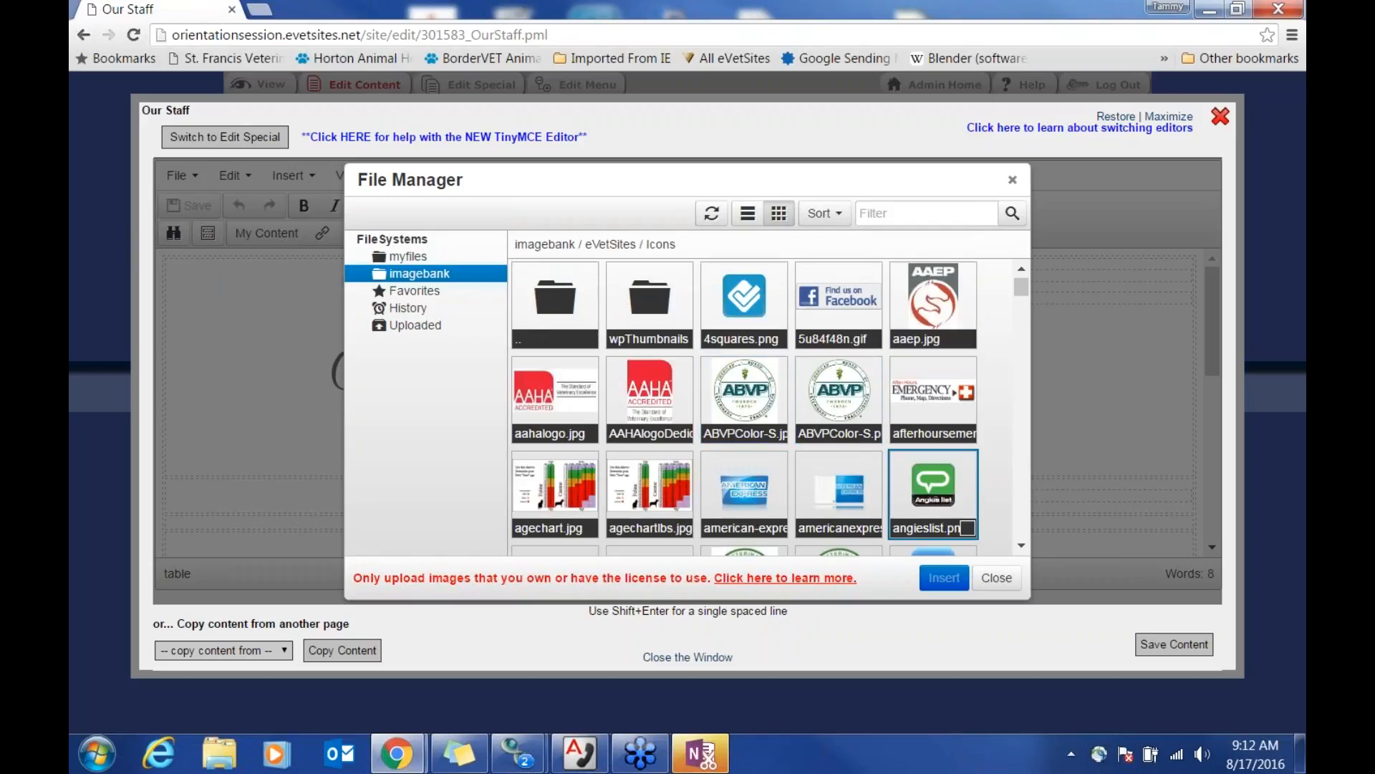
pyautogui.scroll(-2, 989, 488)
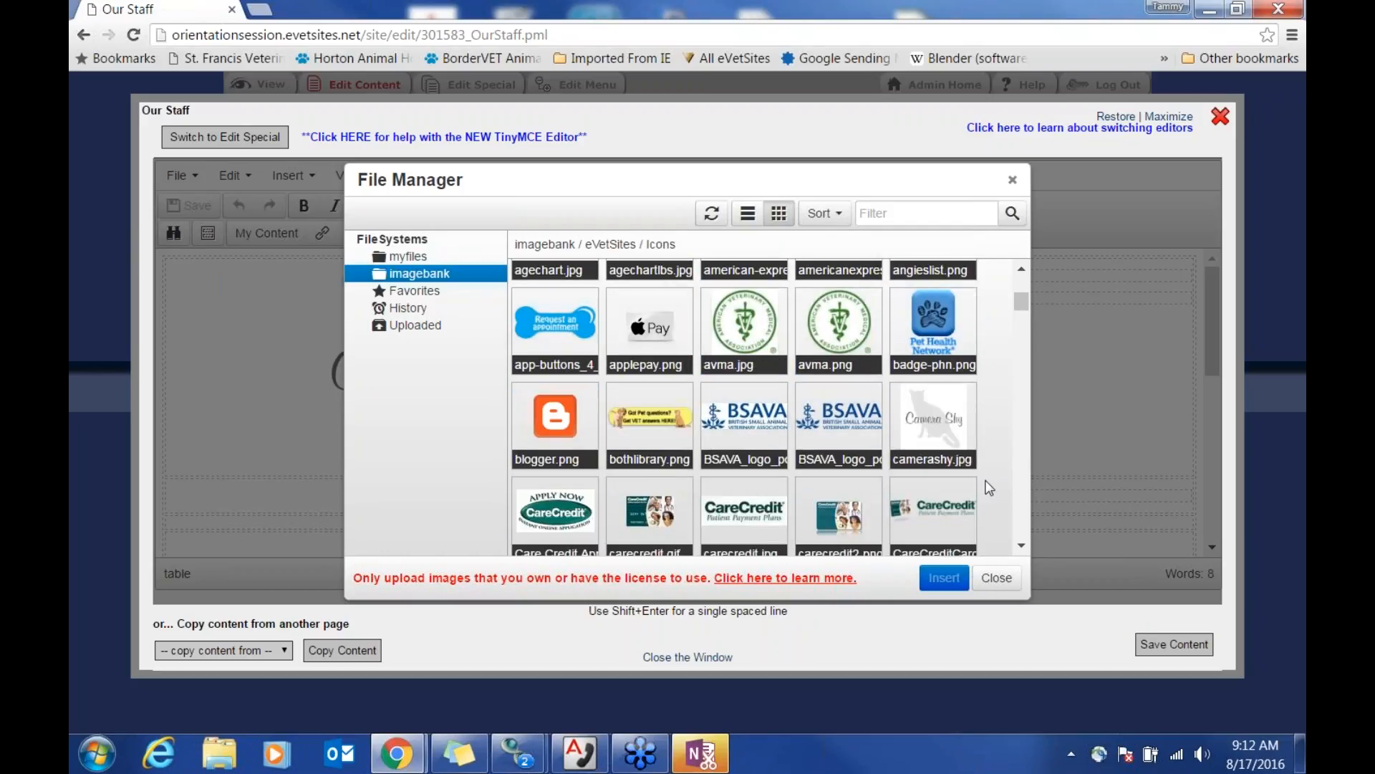
pyautogui.scroll(-1, 990, 490)
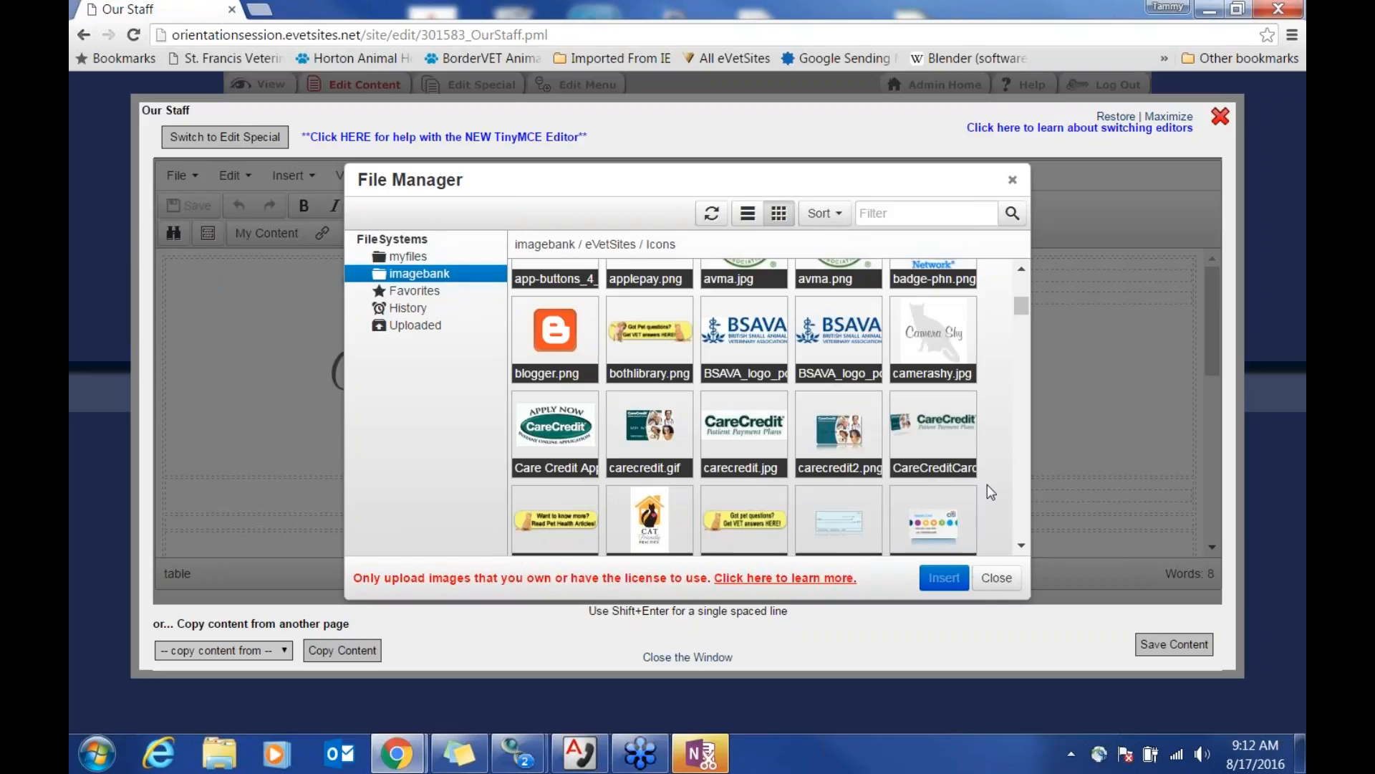
pyautogui.scroll(-1, 988, 486)
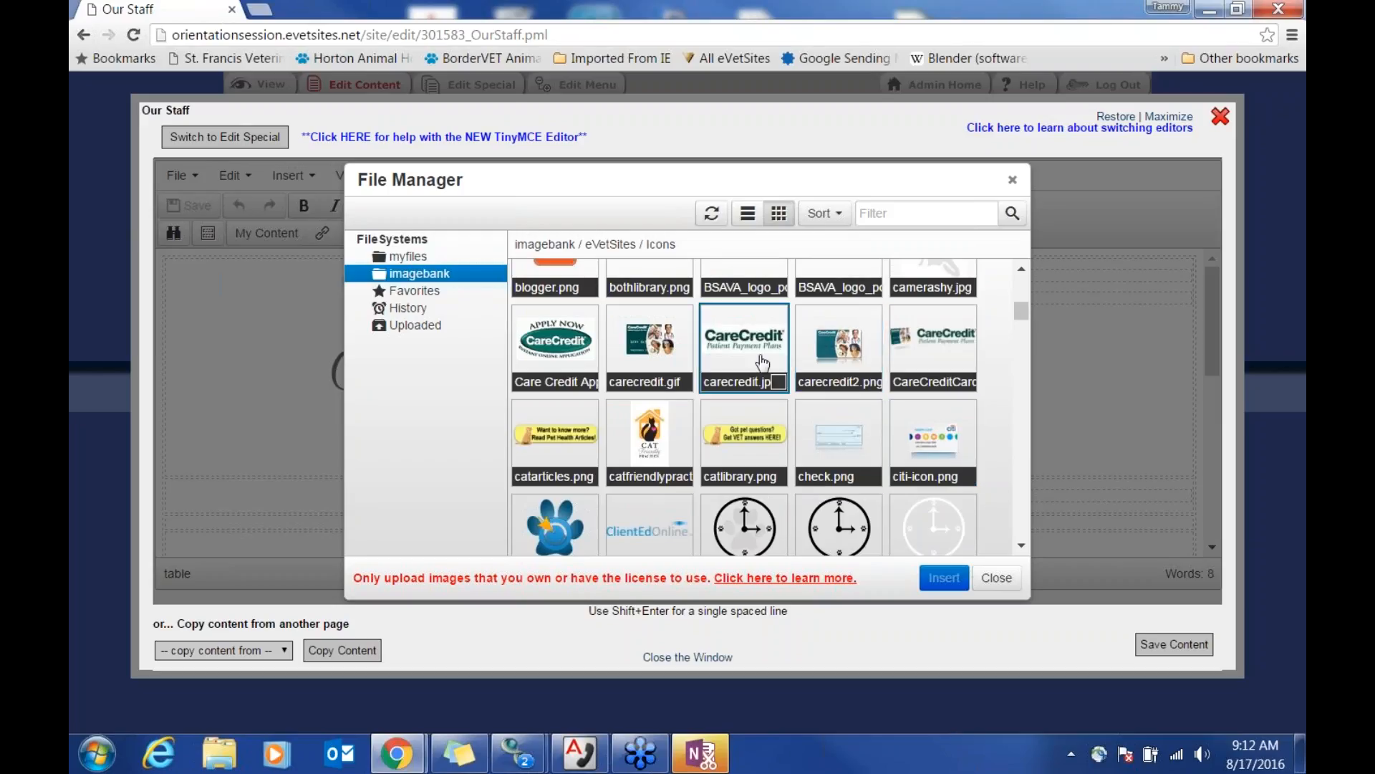
pyautogui.scroll(-3, 998, 483)
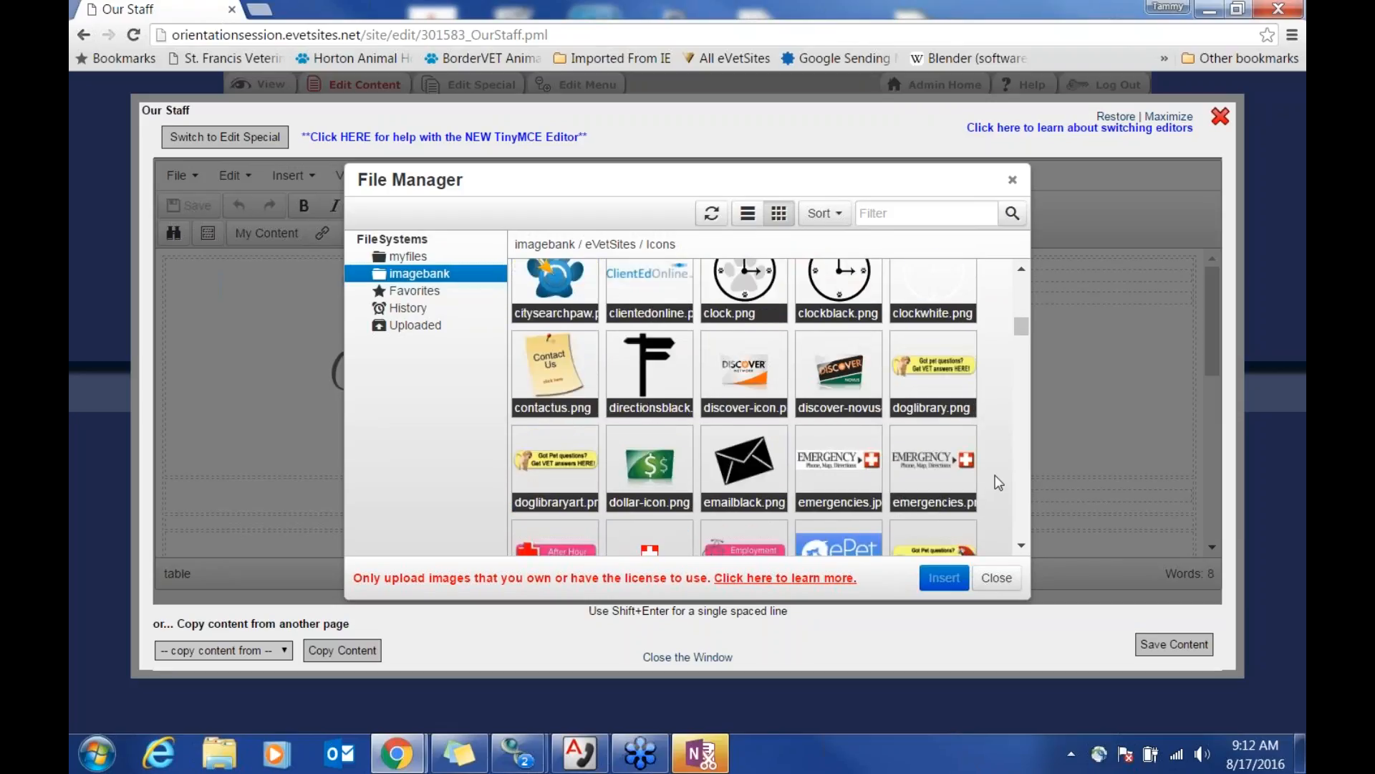
pyautogui.scroll(-2, 998, 482)
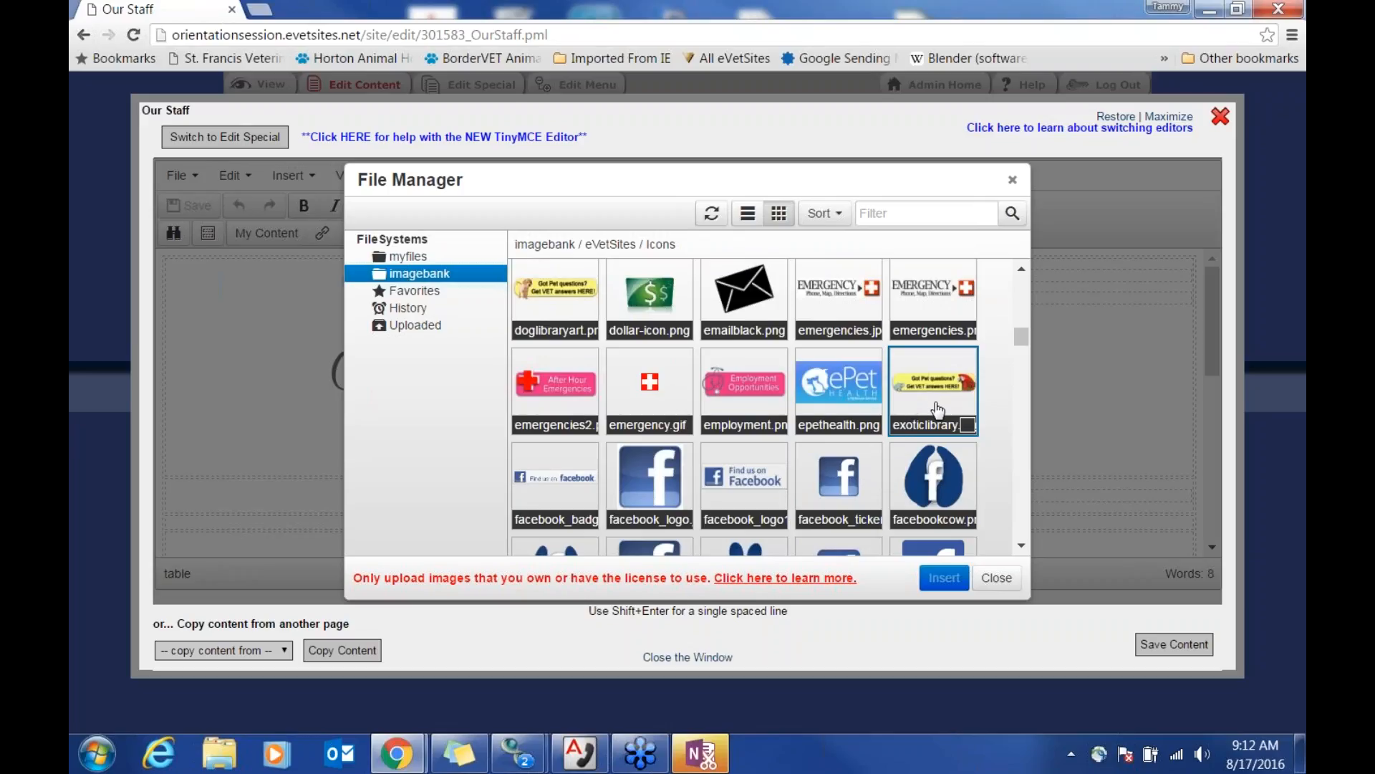
pyautogui.scroll(-3, 1006, 444)
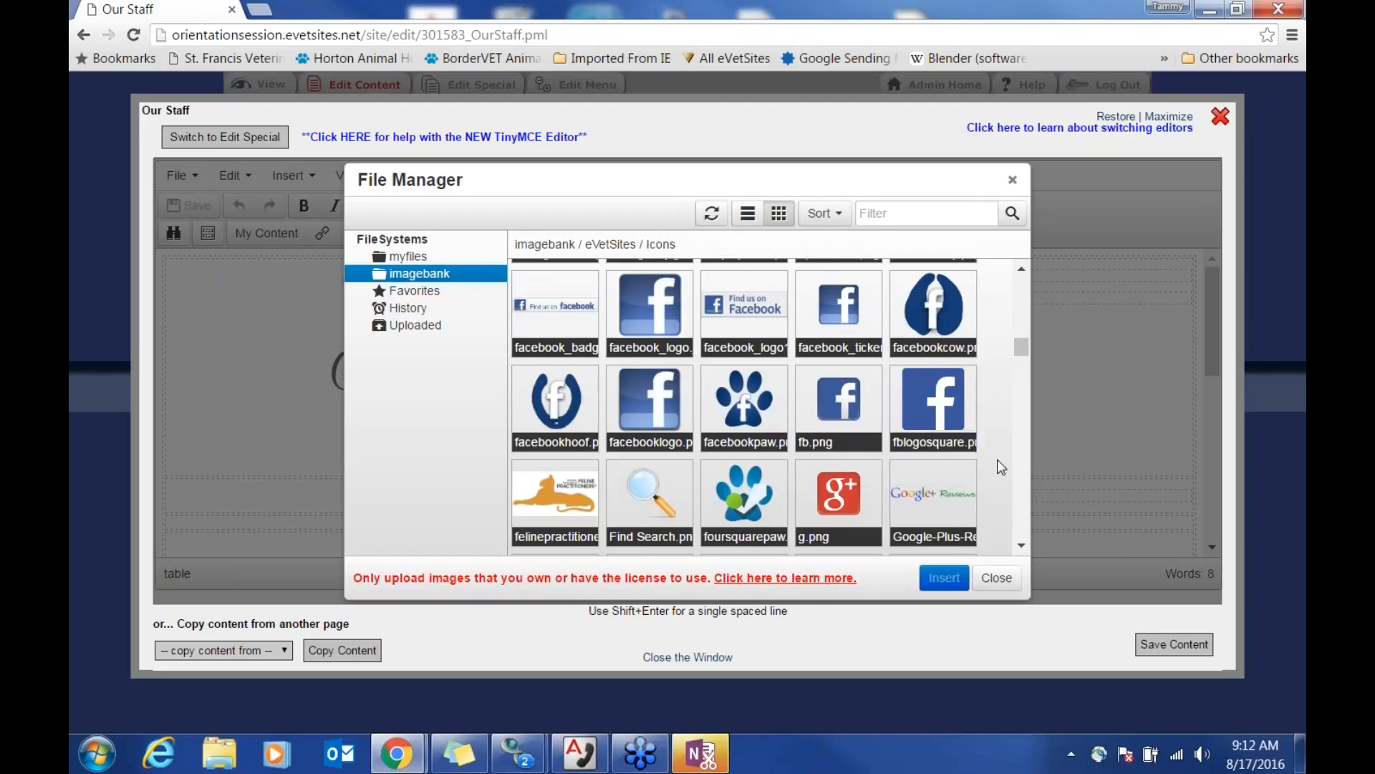
pyautogui.scroll(-3, 999, 464)
pyautogui.scroll(-1, 1001, 467)
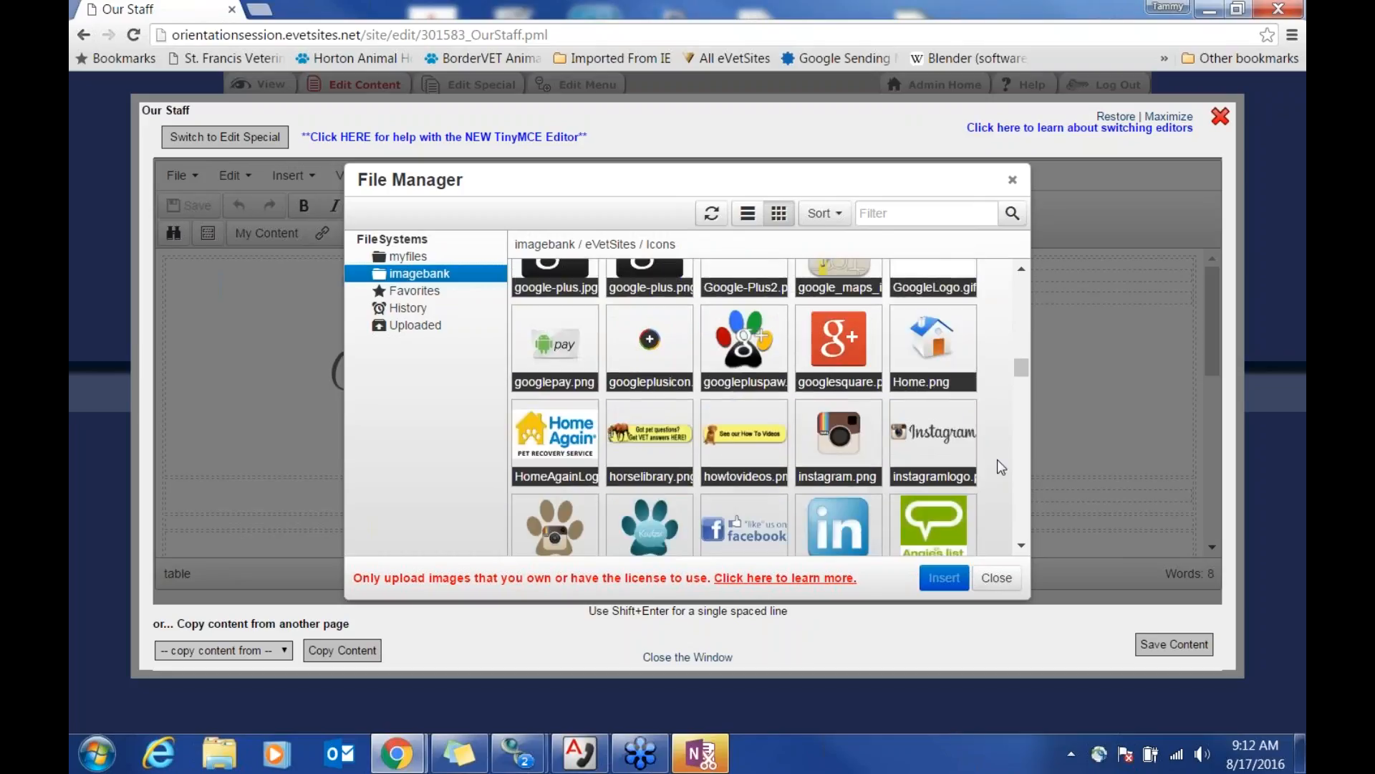
pyautogui.scroll(-2, 1001, 467)
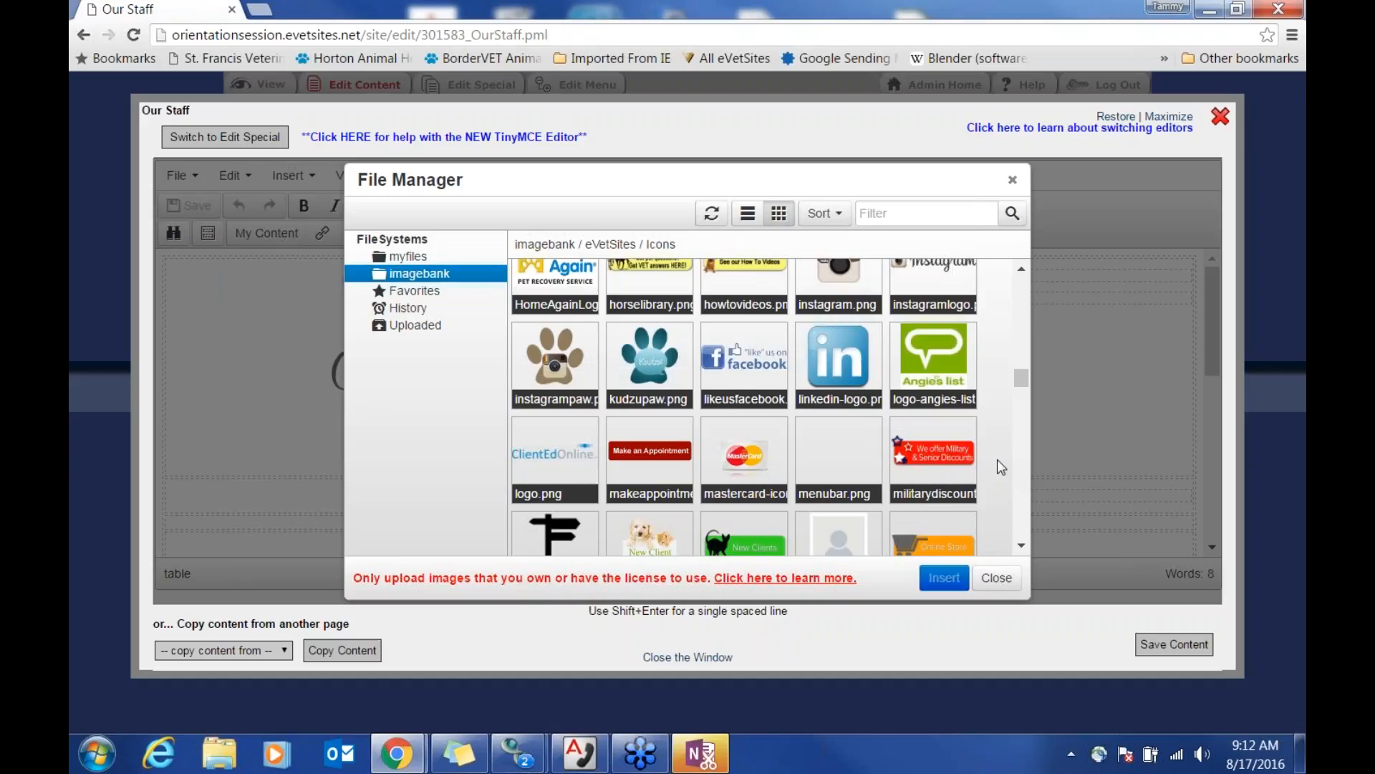
pyautogui.scroll(-1, 997, 462)
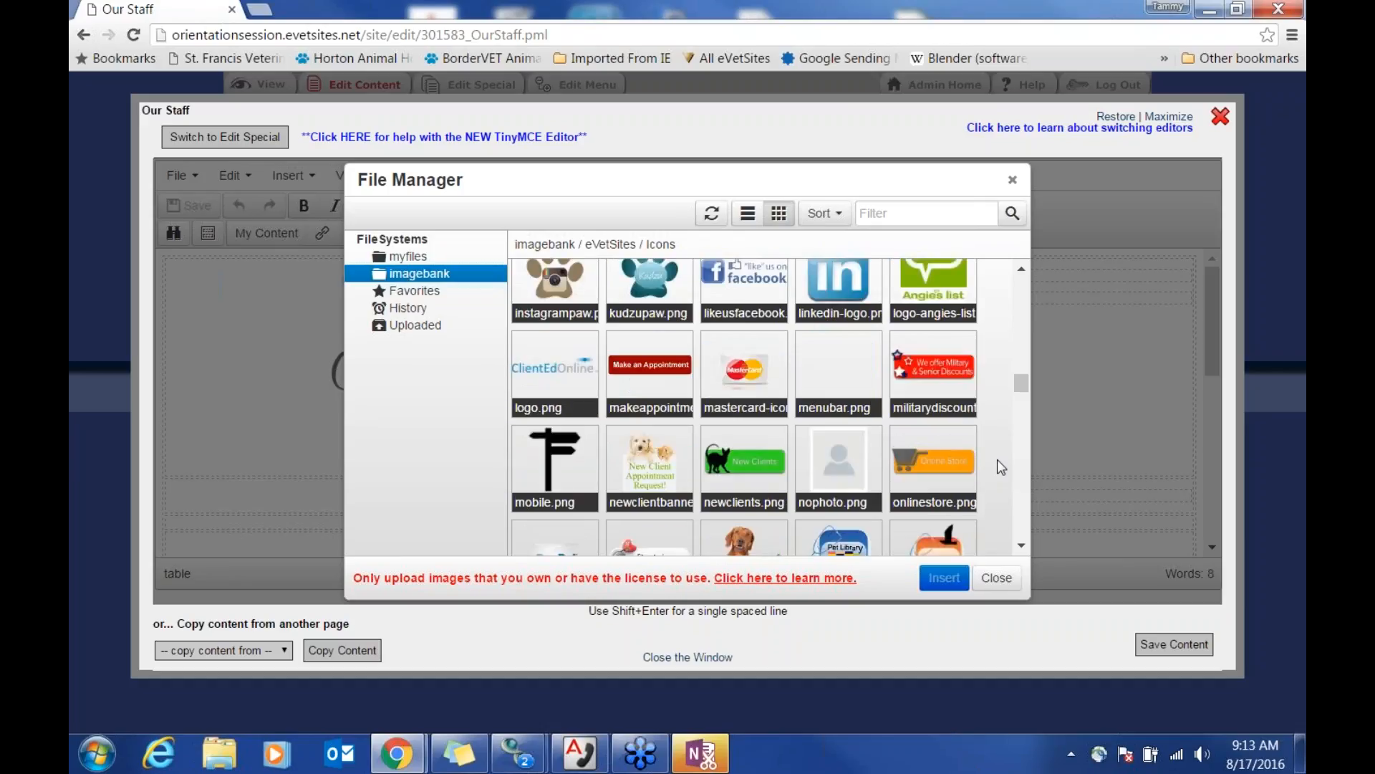
pyautogui.scroll(-1, 1000, 467)
pyautogui.scroll(-3, 1000, 467)
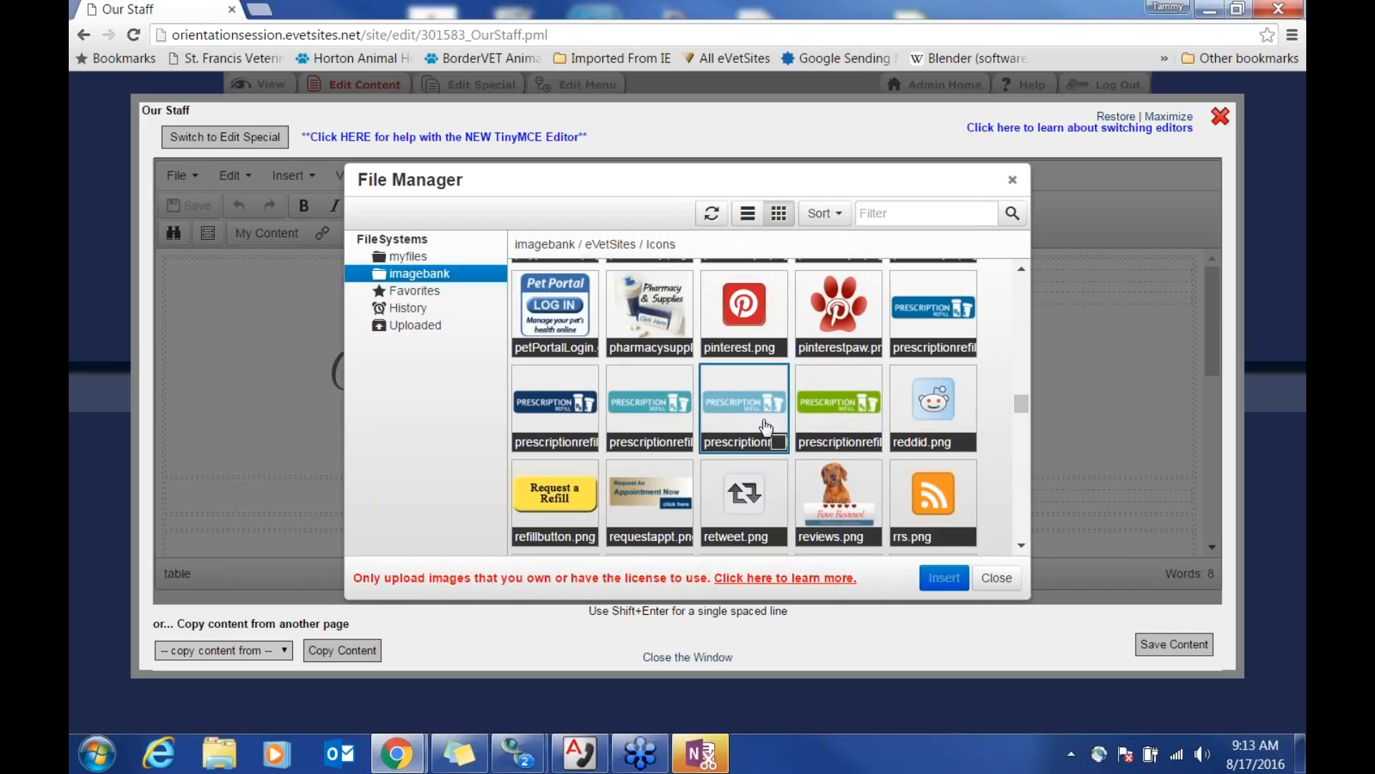
pyautogui.scroll(-5, 994, 487)
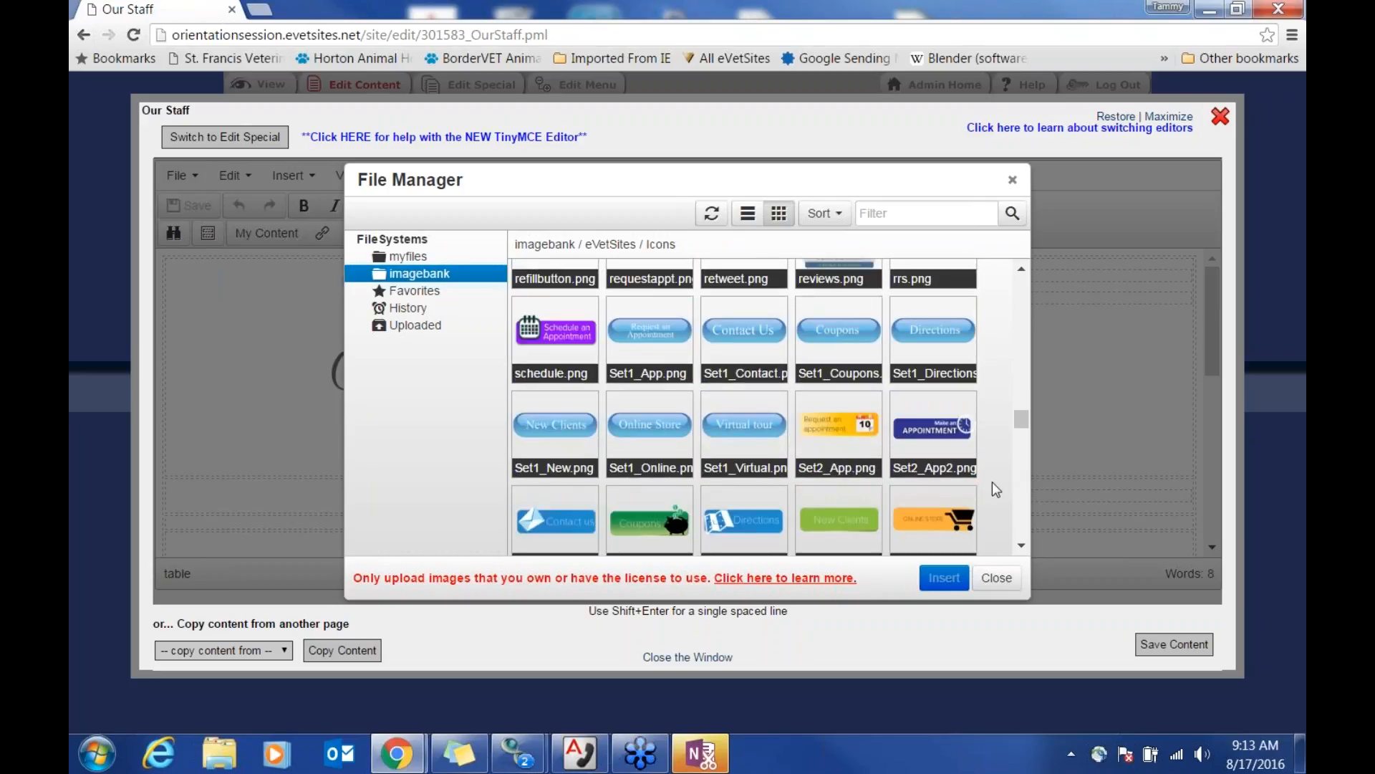
pyautogui.scroll(-1, 992, 490)
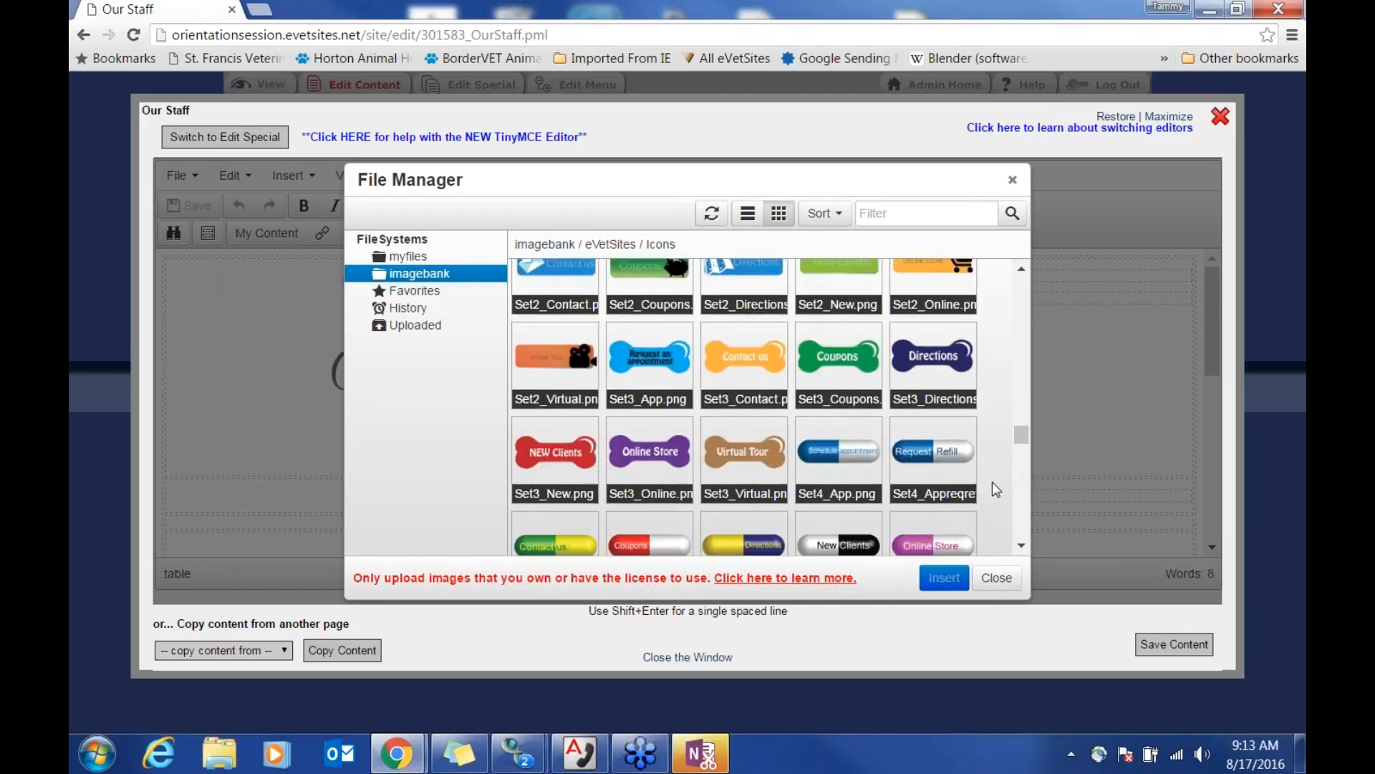
pyautogui.scroll(-1, 995, 489)
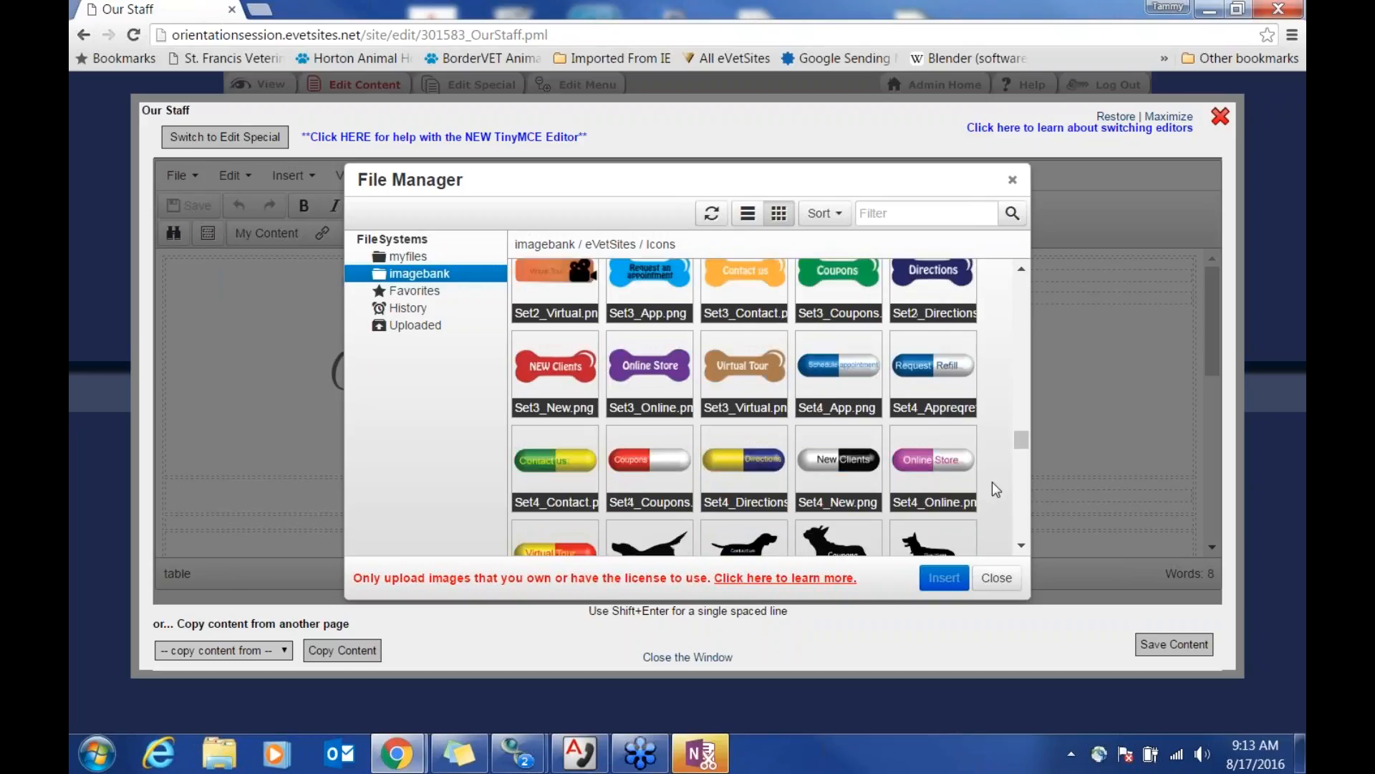
pyautogui.scroll(-1, 996, 489)
pyautogui.scroll(-3, 996, 489)
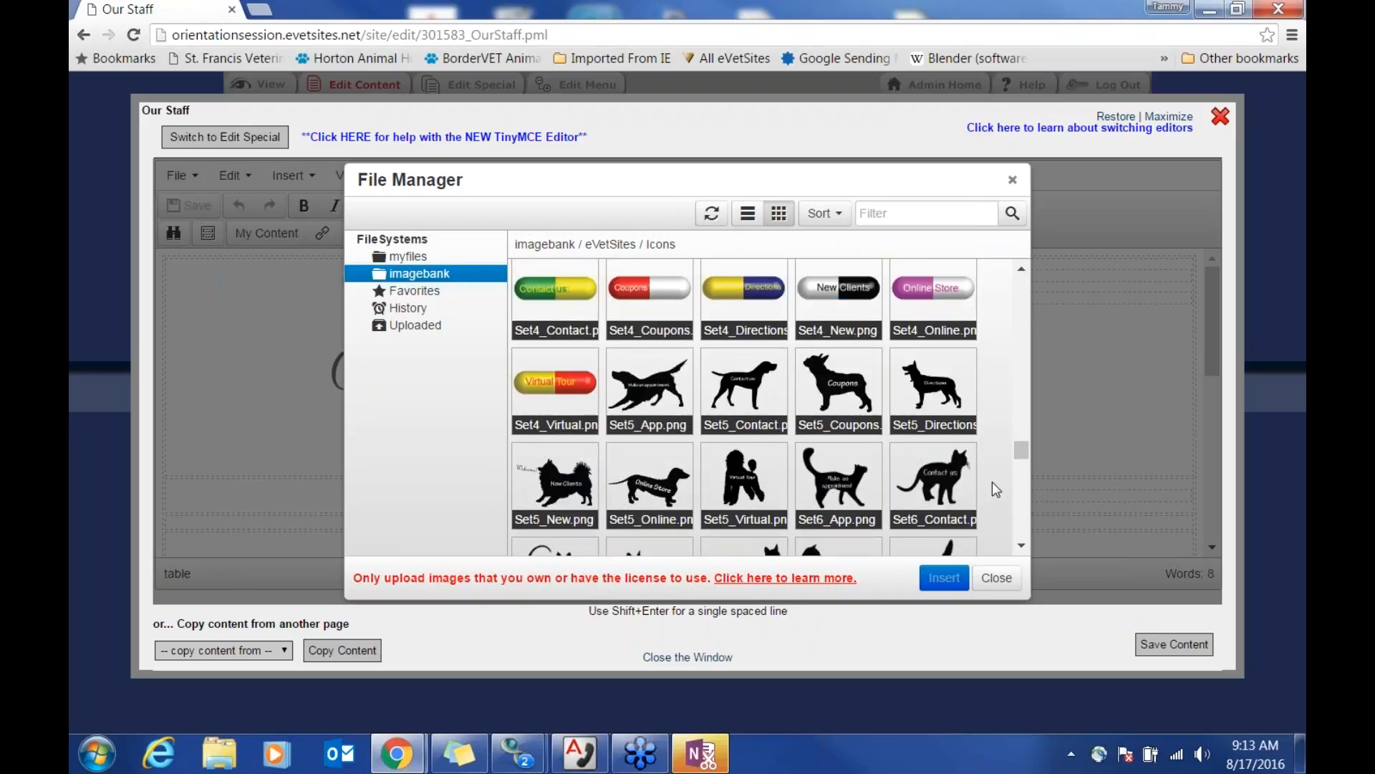
pyautogui.scroll(-4, 991, 481)
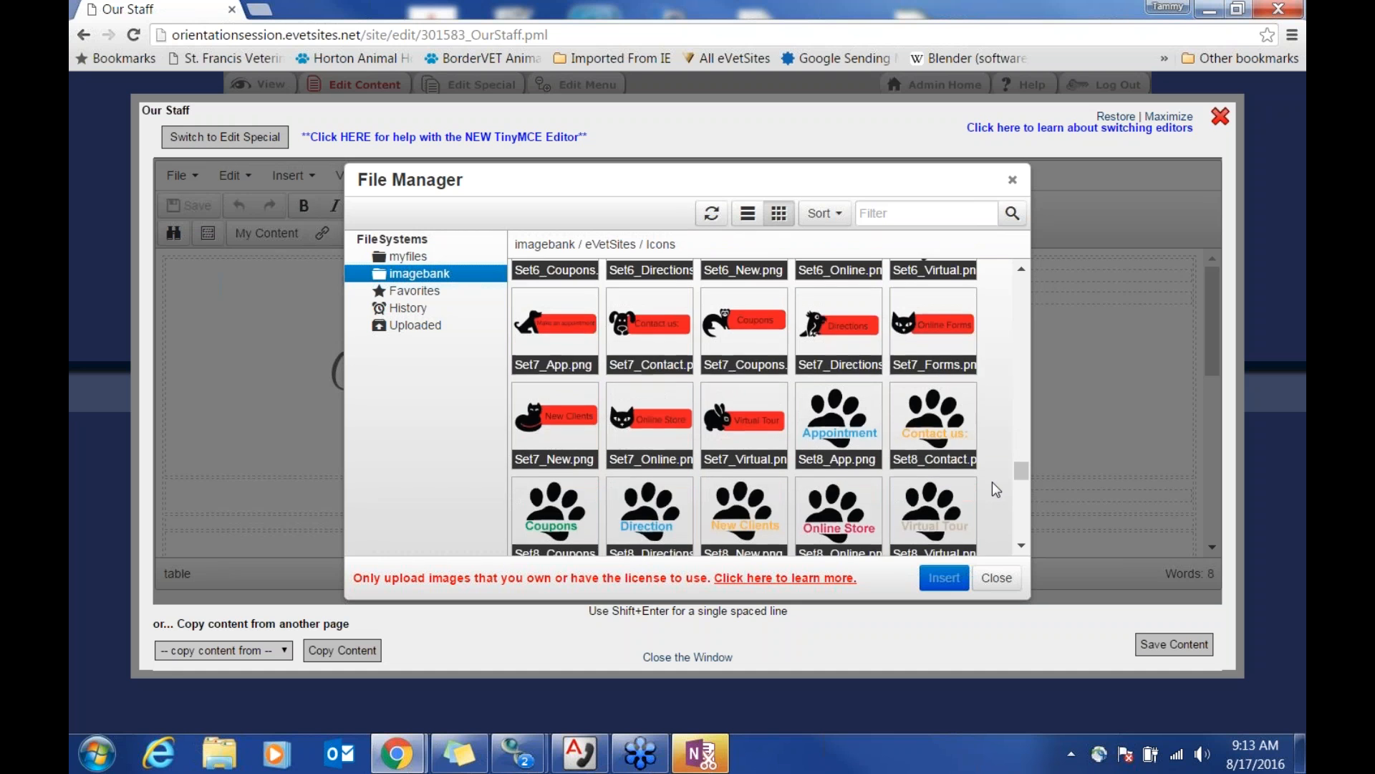
pyautogui.scroll(-6, 991, 481)
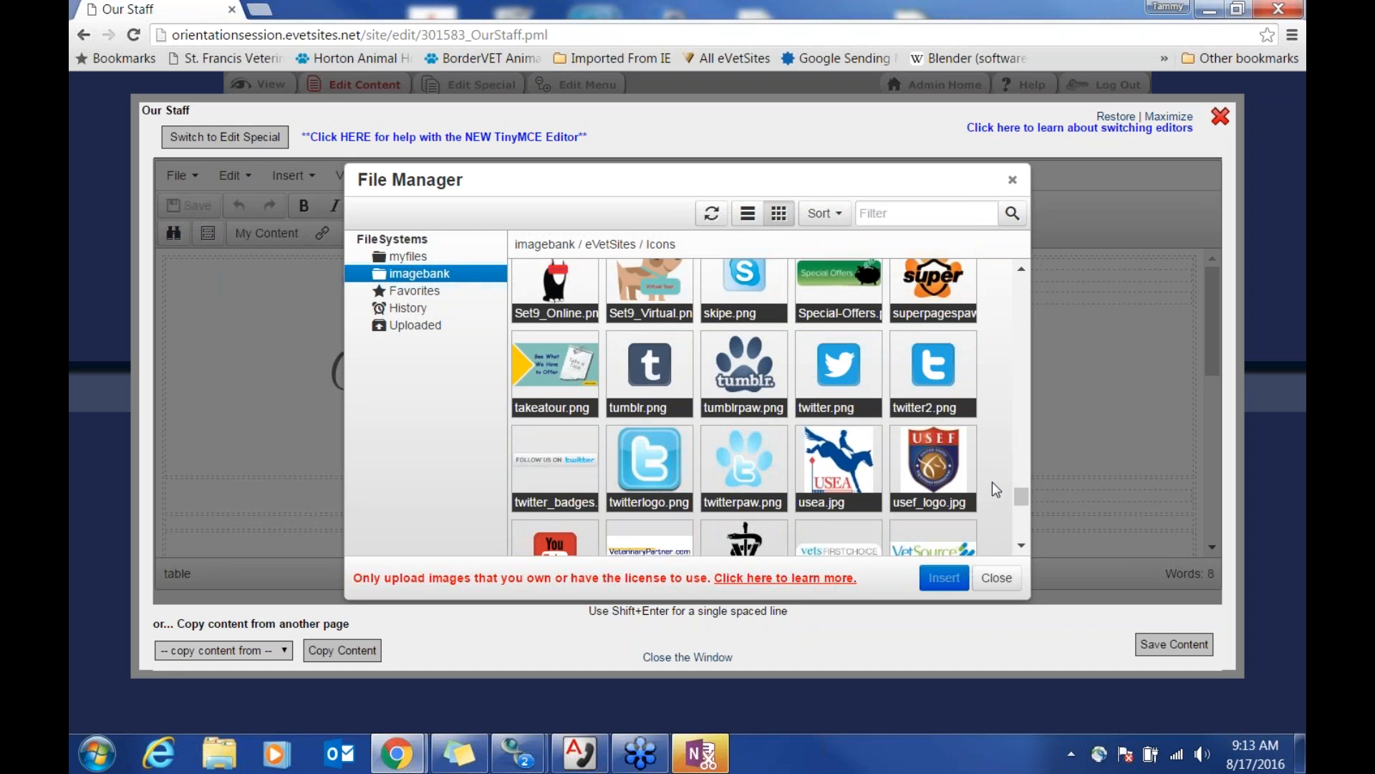
pyautogui.scroll(-3, 991, 481)
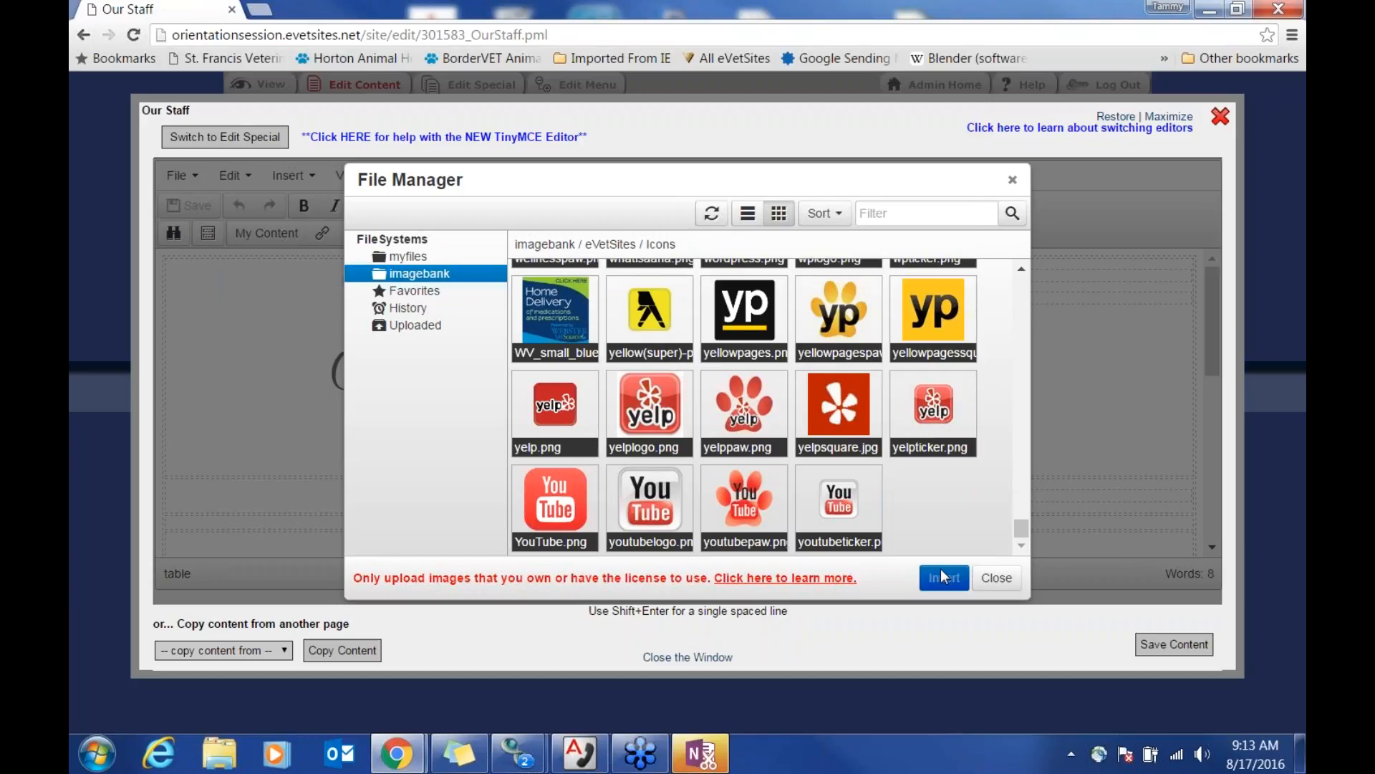
# Step: Cancel the image dialog, close the Our Staff editor, check the live page, then go to Admin Home
pyautogui.click(996, 578)
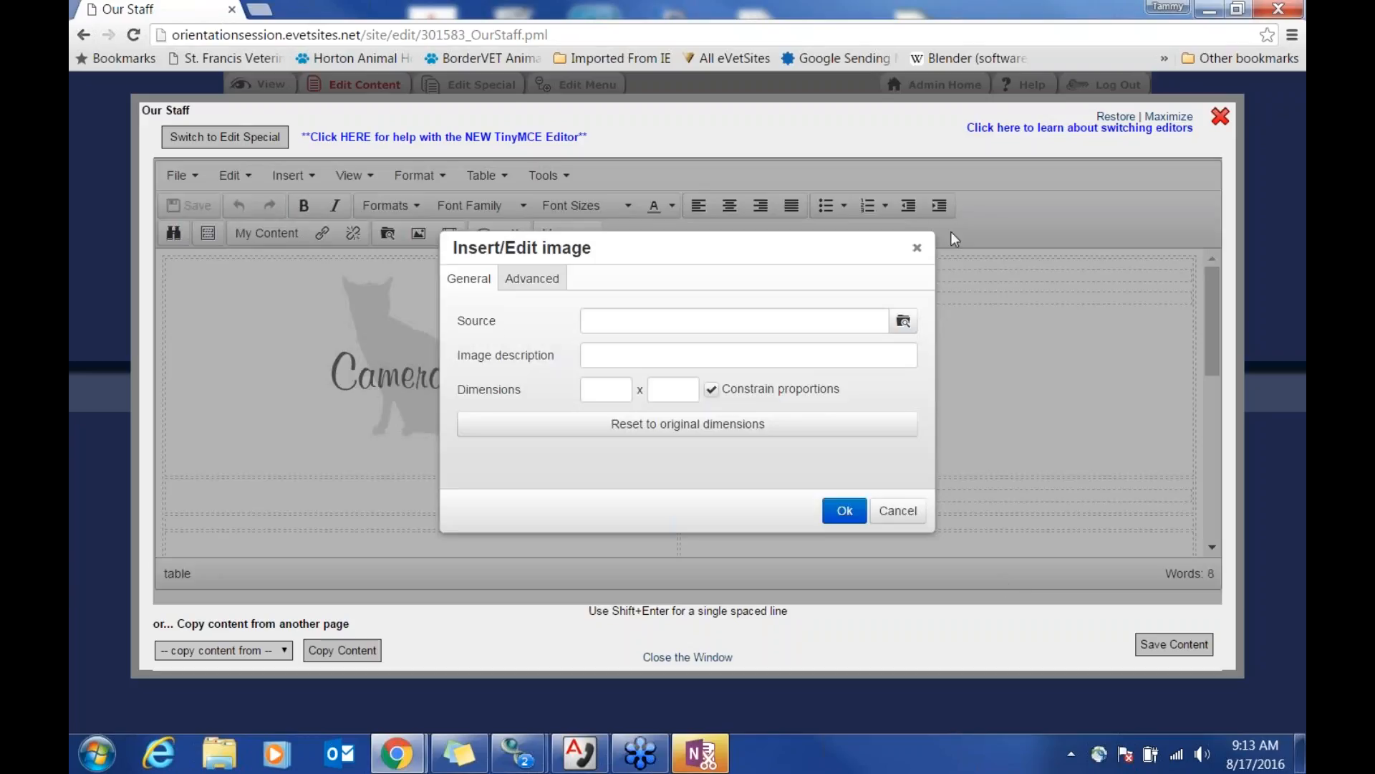
pyautogui.click(917, 248)
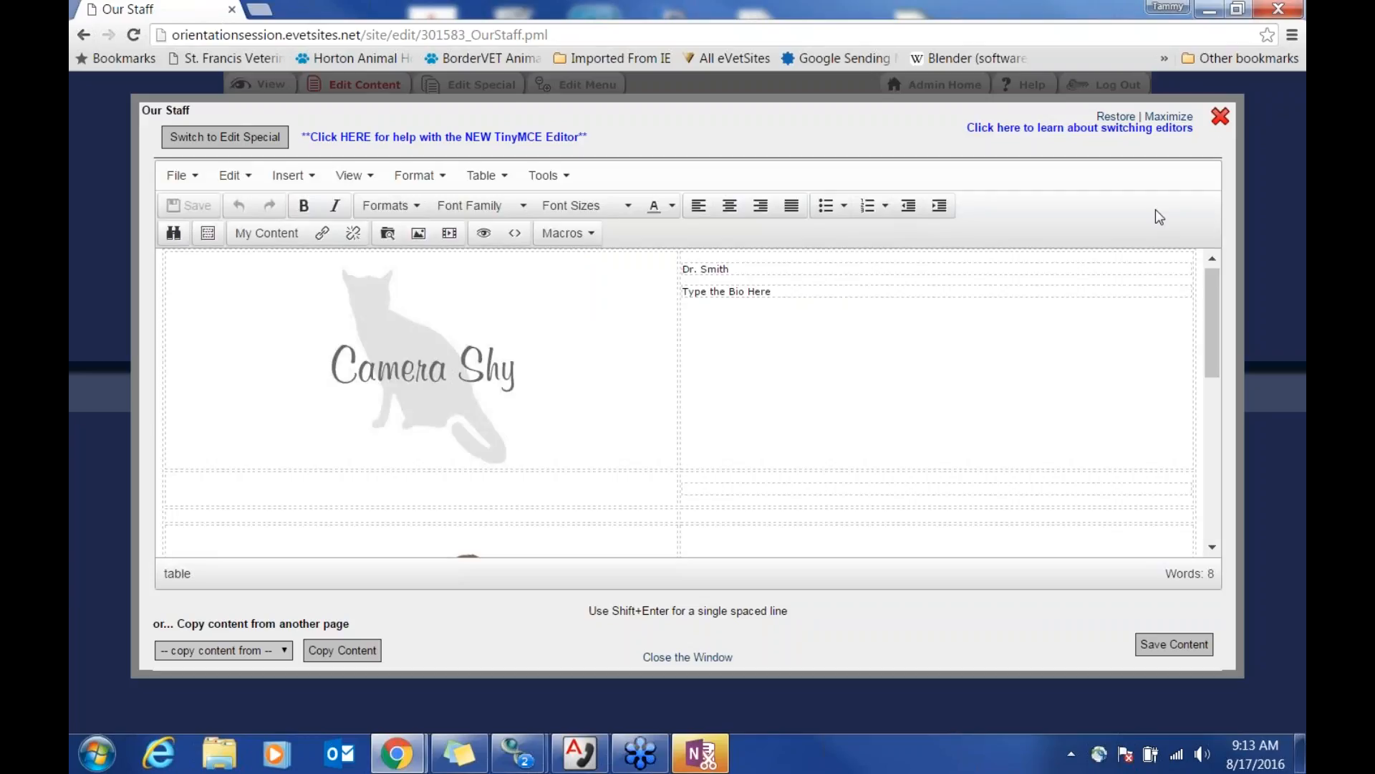
pyautogui.click(1220, 116)
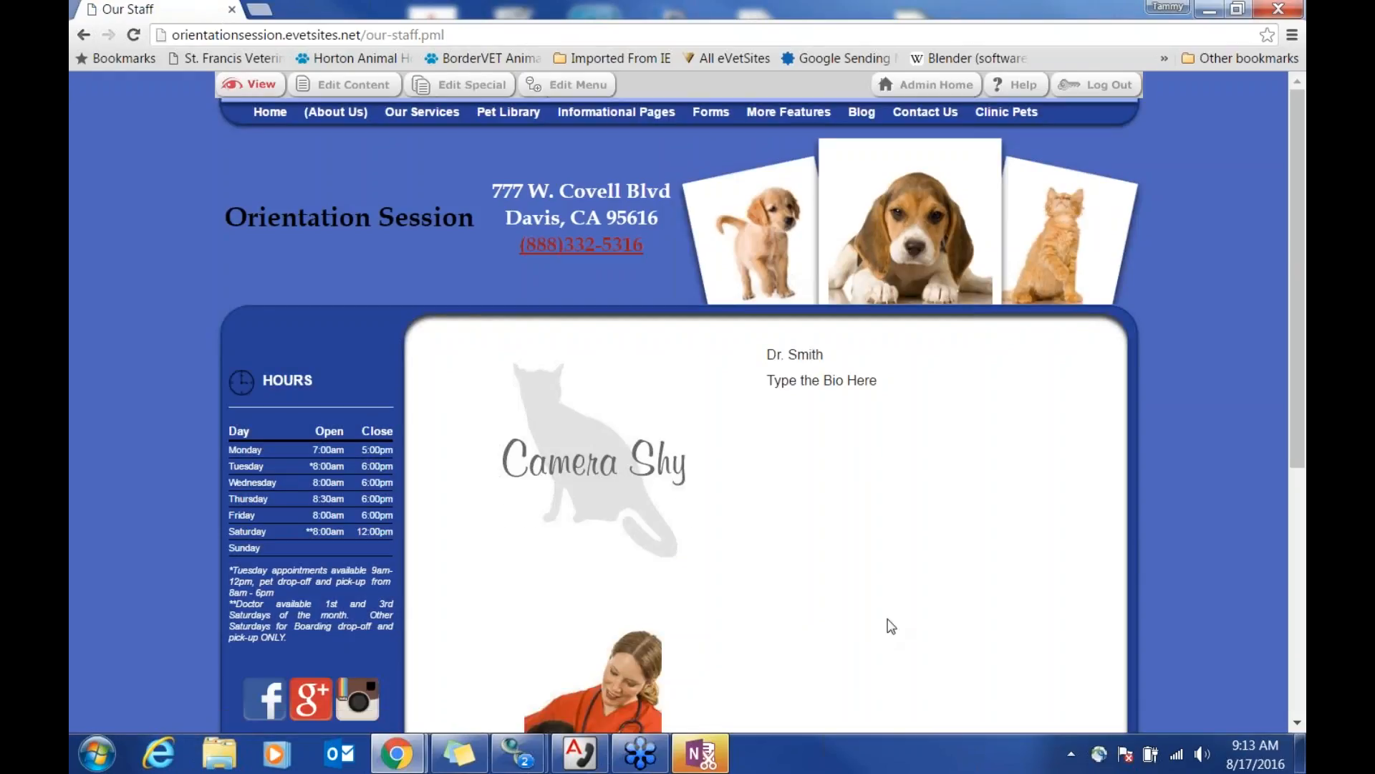
pyautogui.scroll(-2, 421, 469)
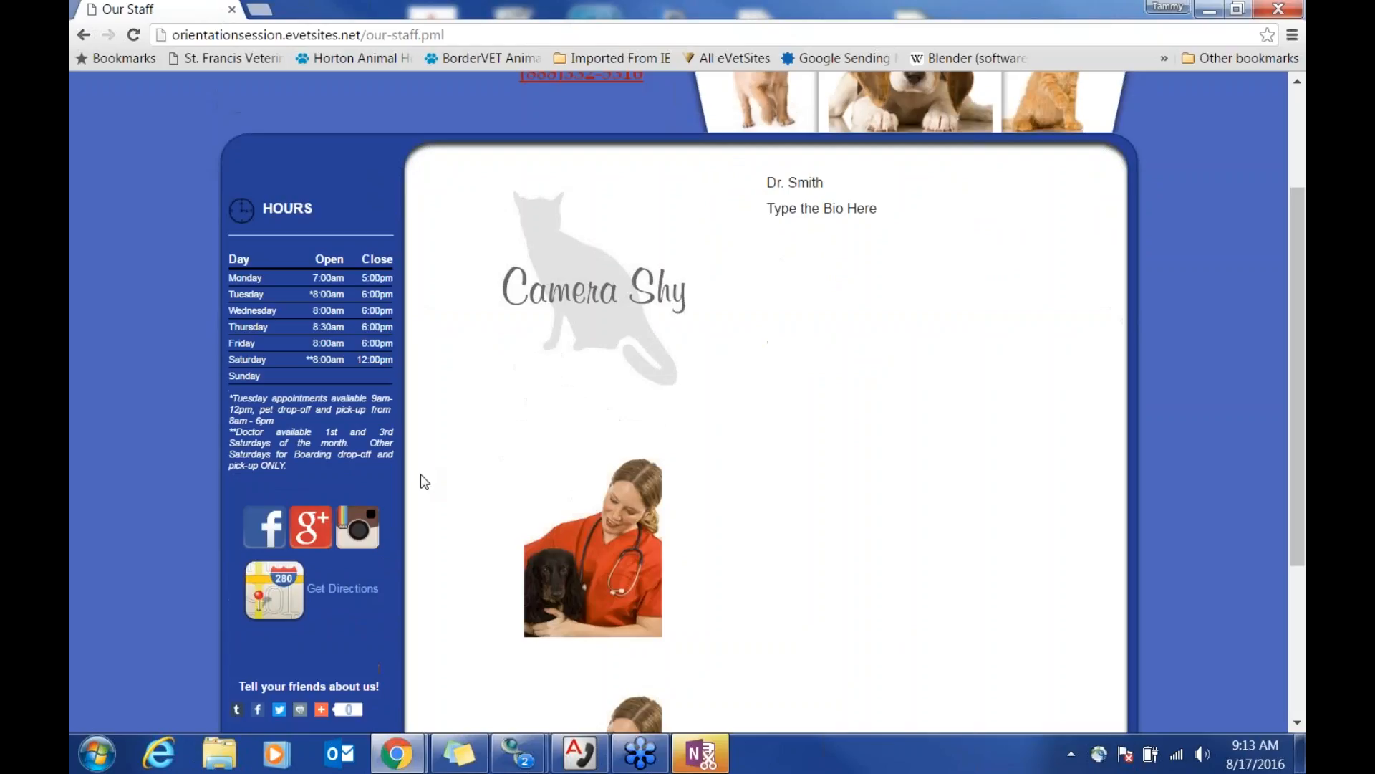
pyautogui.scroll(2, 357, 467)
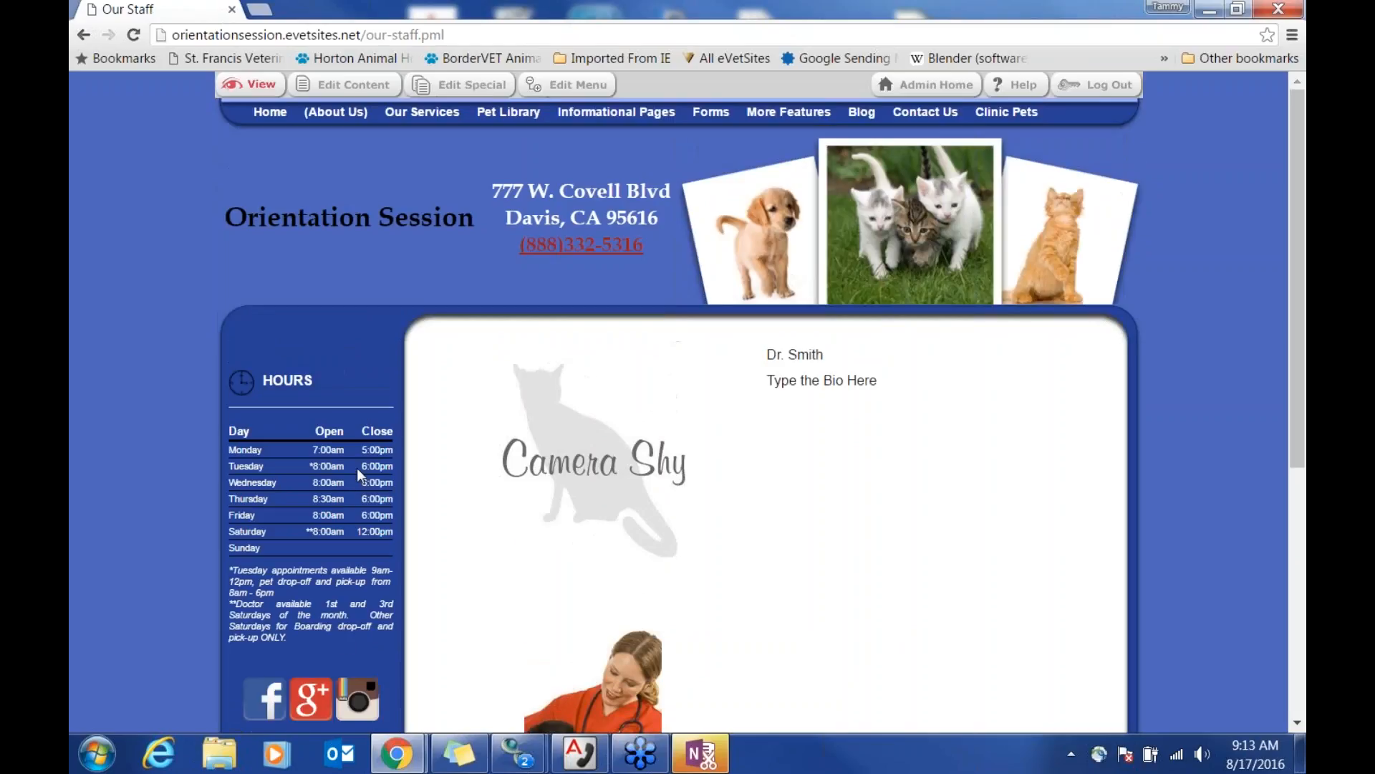
pyautogui.click(920, 87)
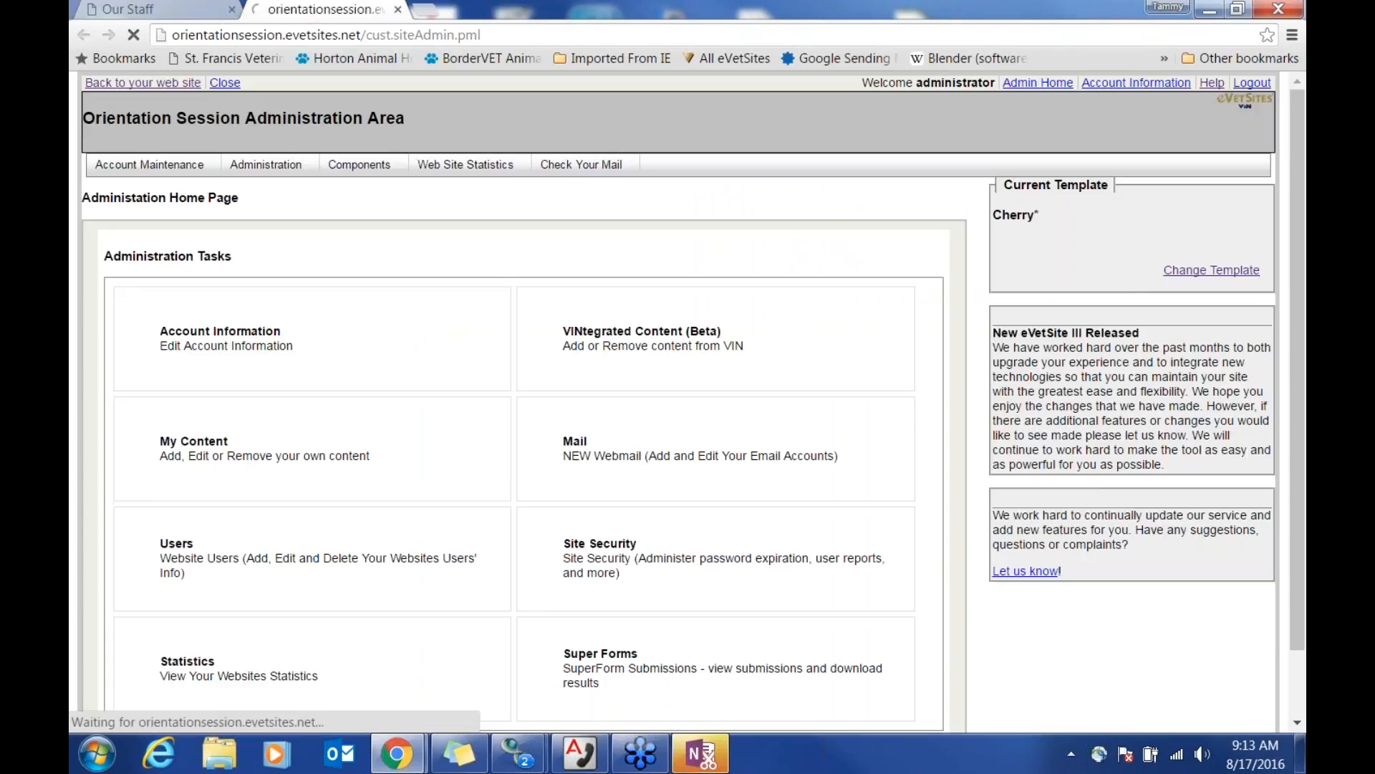
# Step: Open Administration > Site Common Content and add a blank line below Get Directions
pyautogui.click(299, 166)
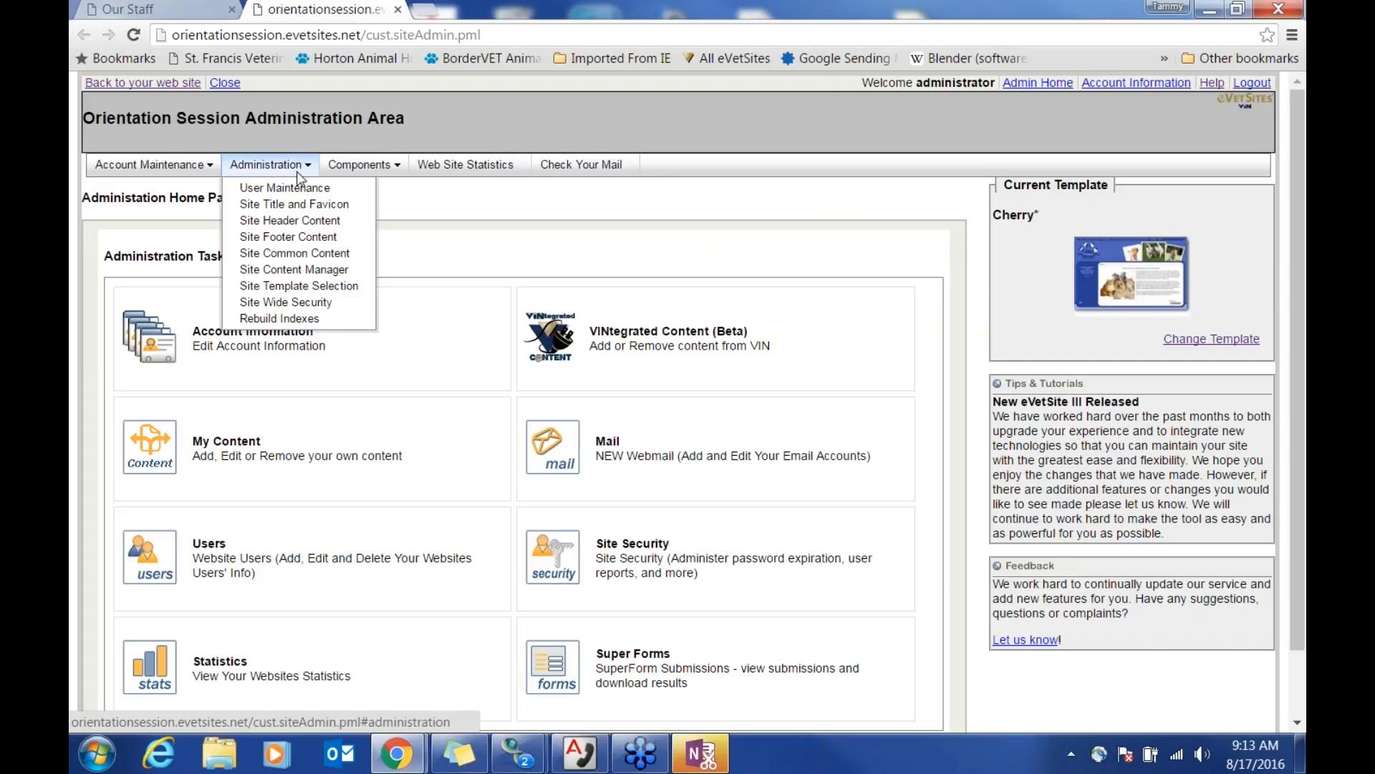
pyautogui.click(343, 257)
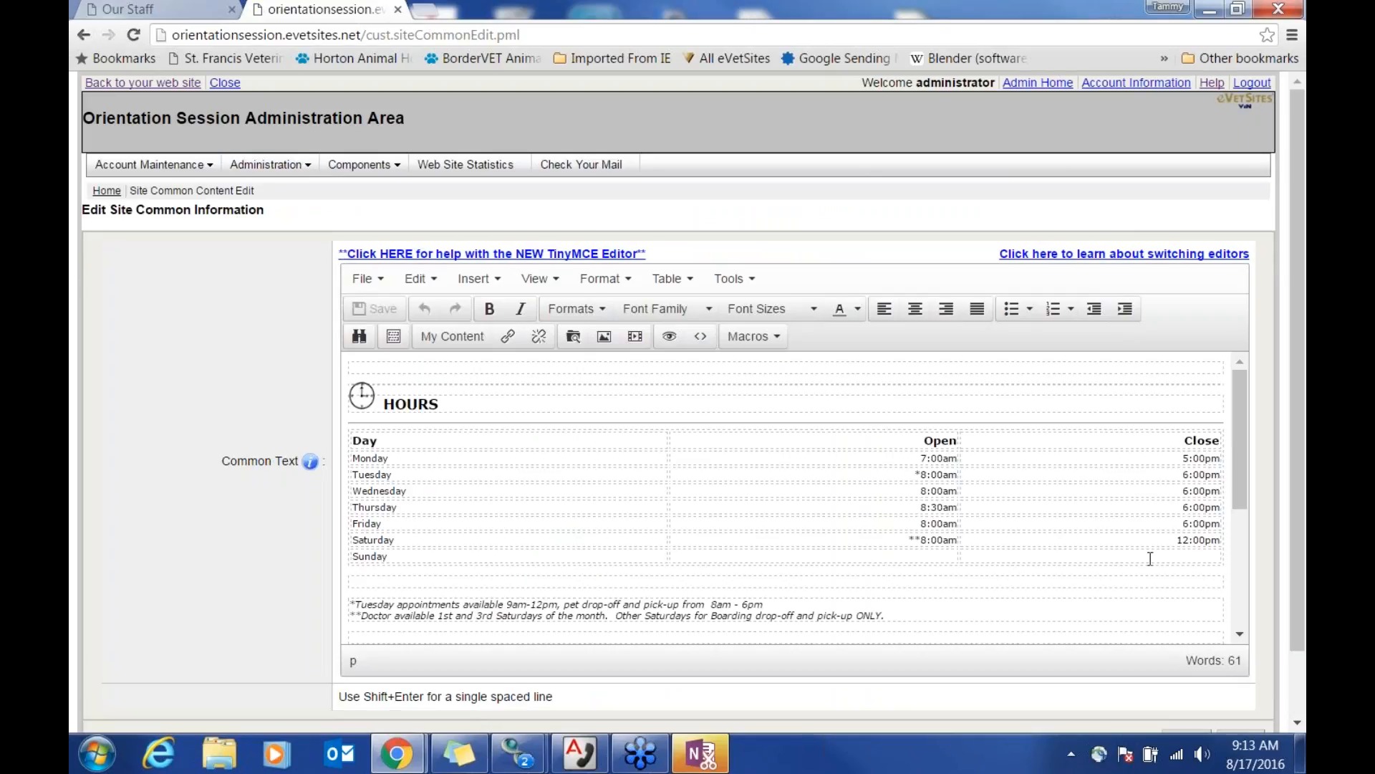
pyautogui.click(902, 541)
pyautogui.scroll(-3, 896, 545)
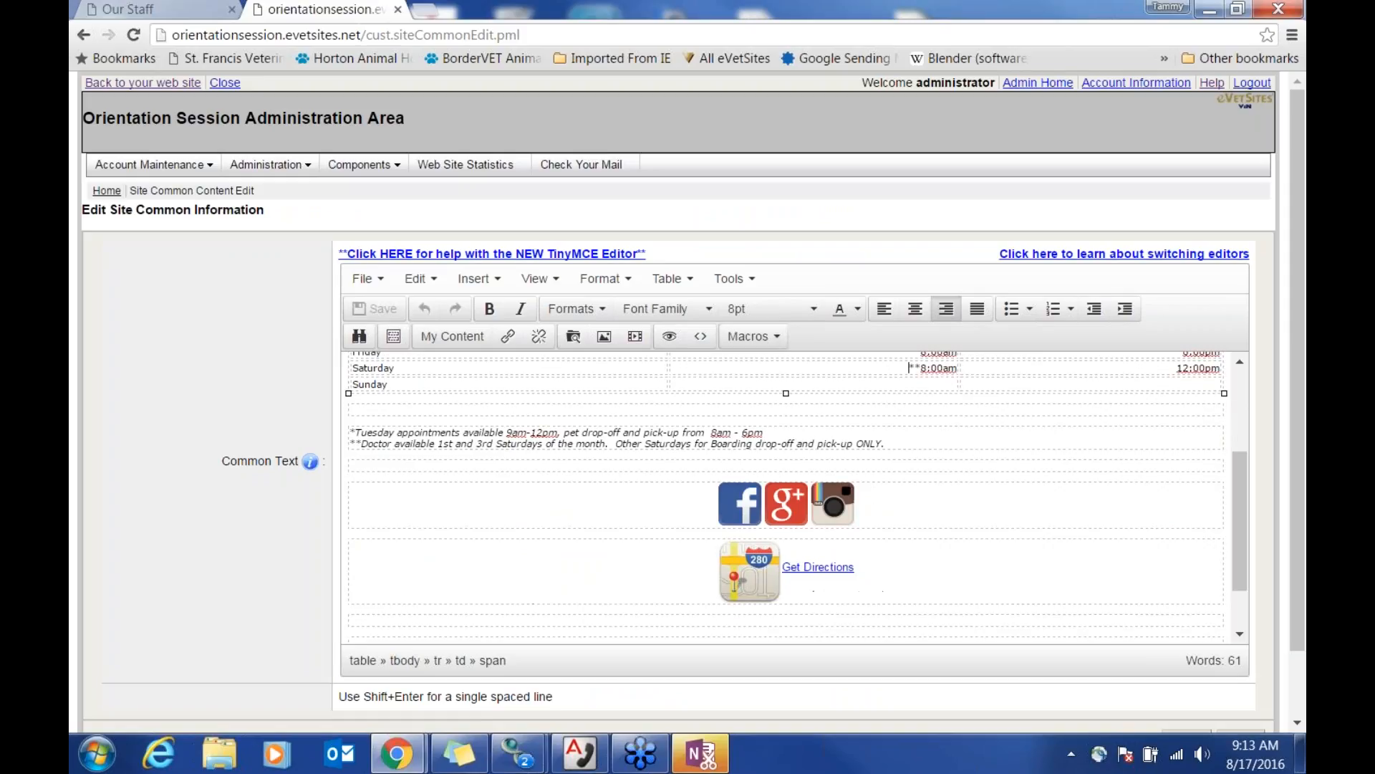
pyautogui.scroll(3, 908, 521)
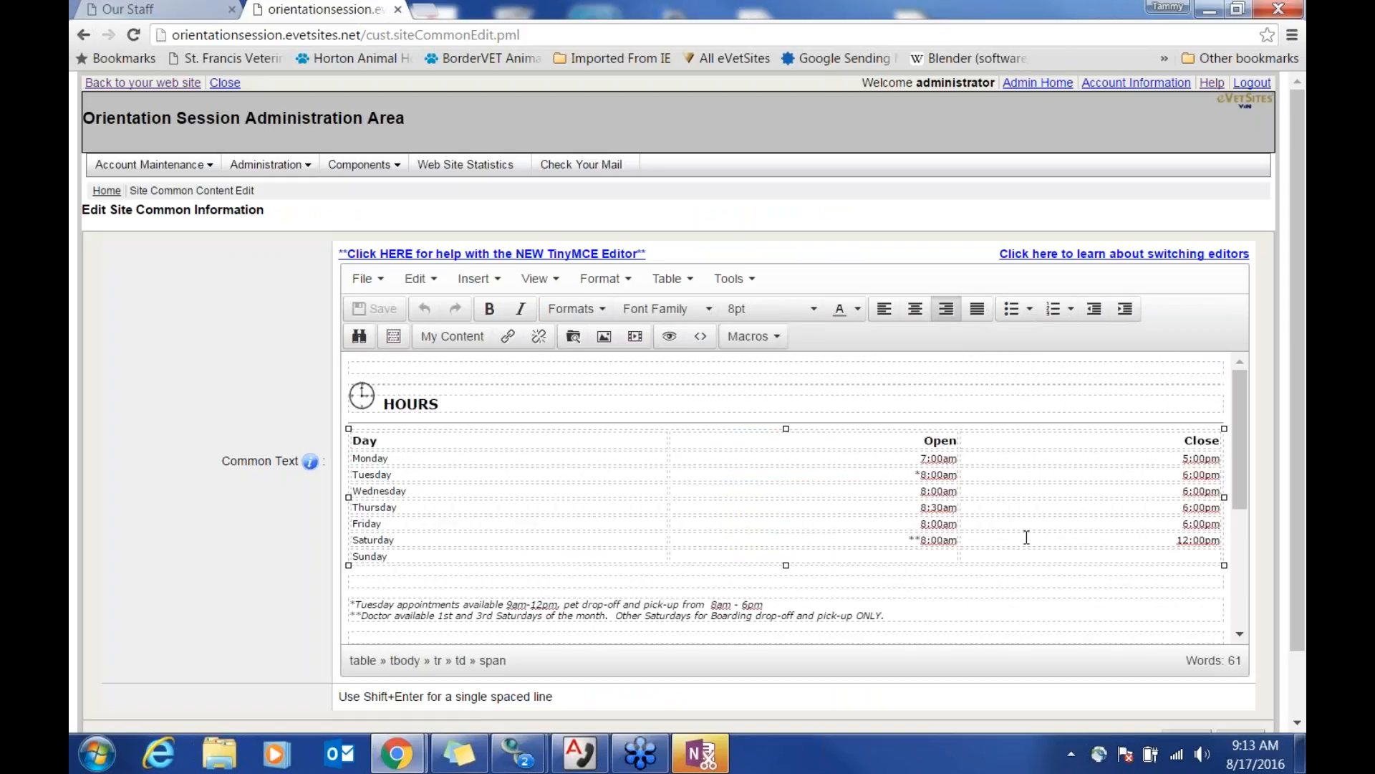
pyautogui.scroll(-4, 1026, 537)
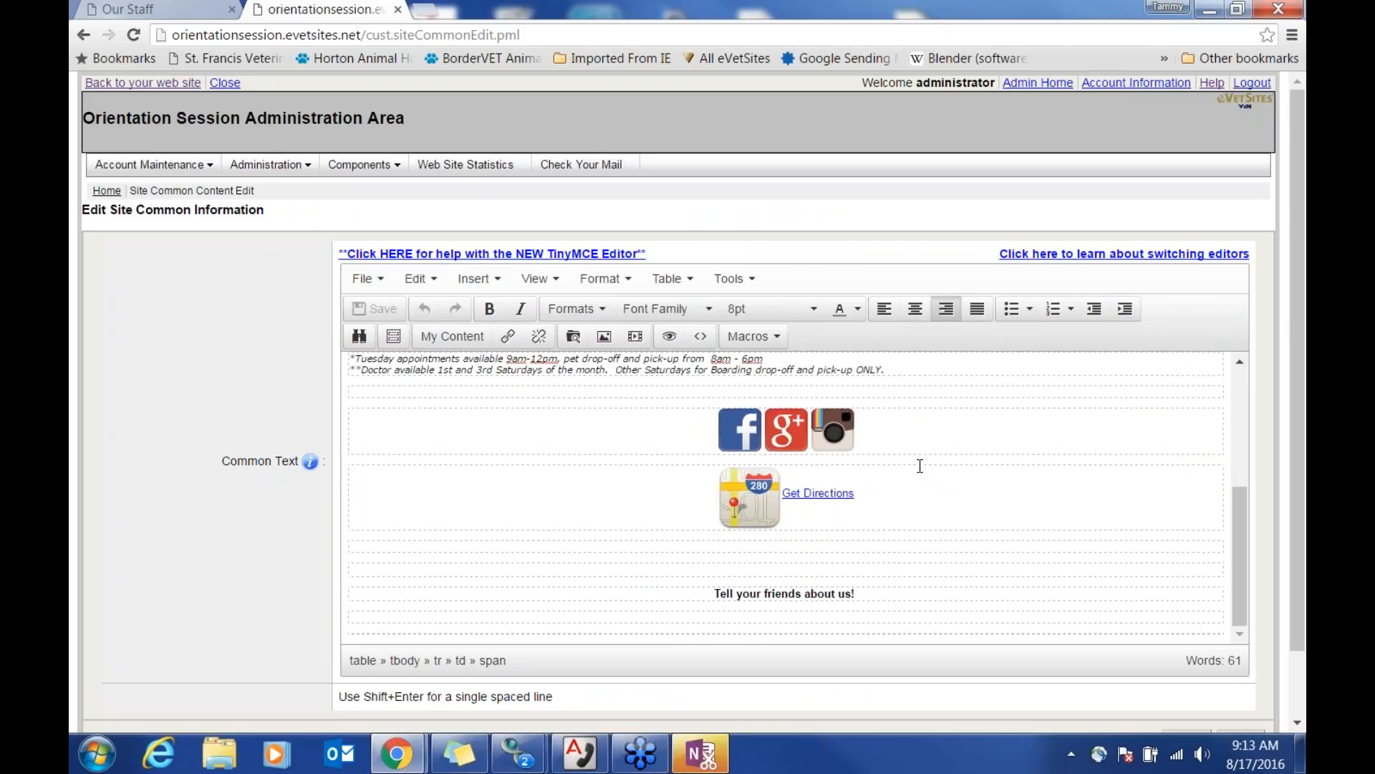
pyautogui.click(904, 512)
pyautogui.press('Return')
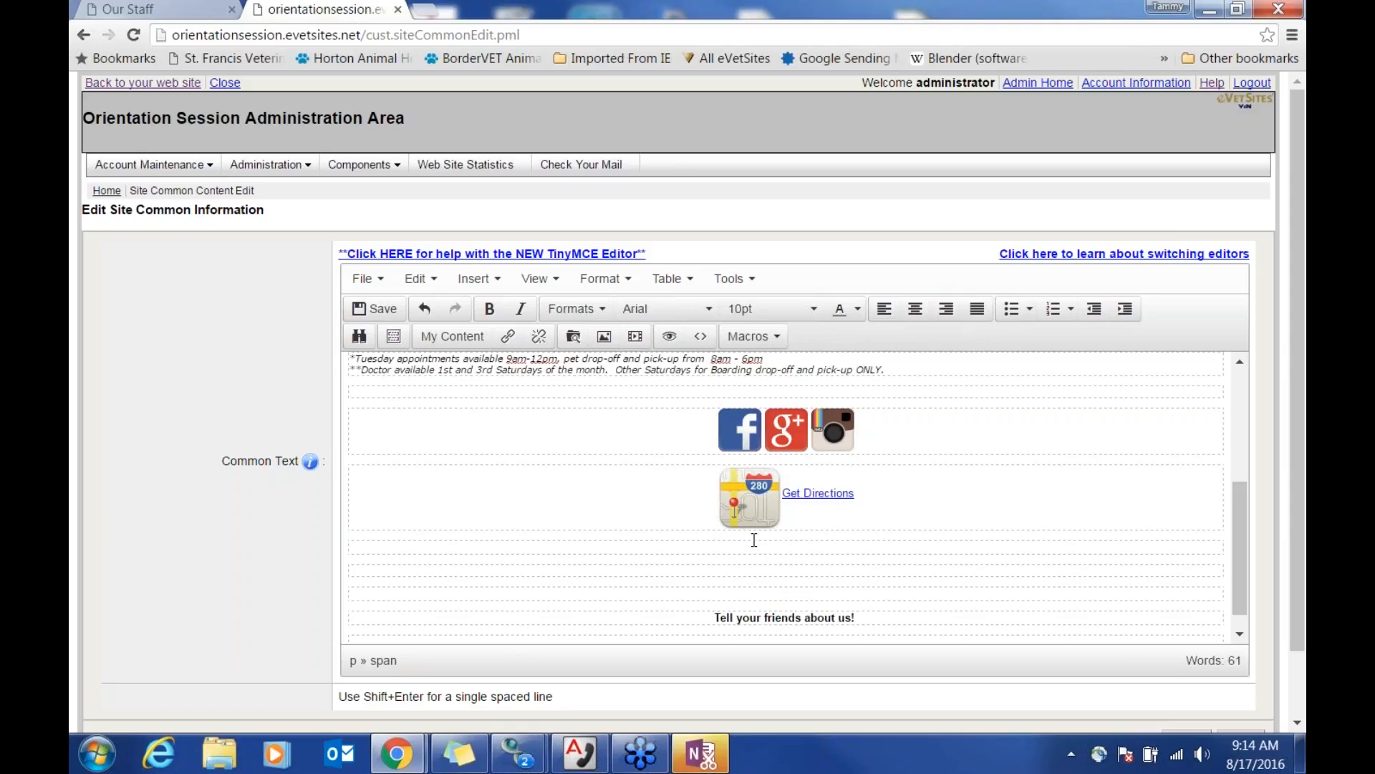
# Step: Choose the blue Request an appointment bone graphic from imagebank > eVetSites > Icons as the image source
pyautogui.click(604, 336)
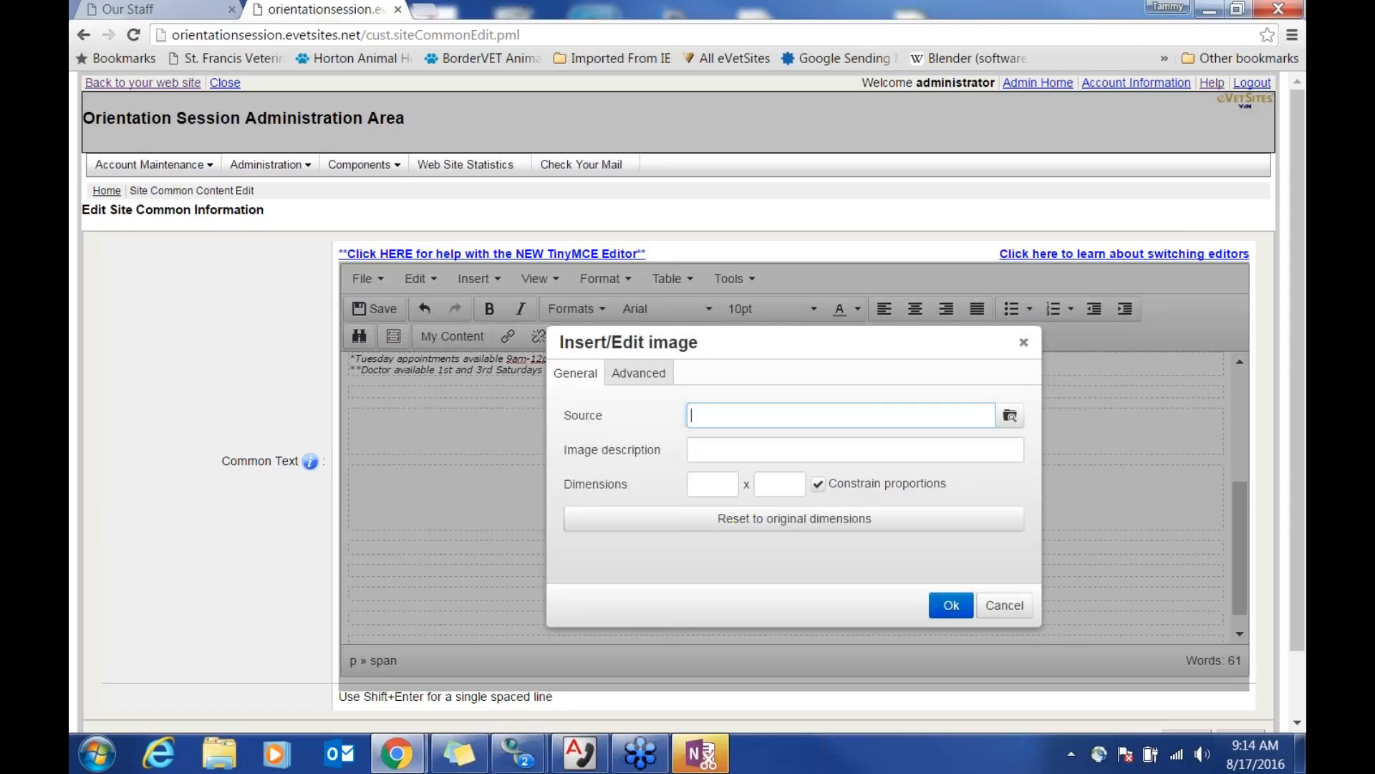
pyautogui.click(1011, 416)
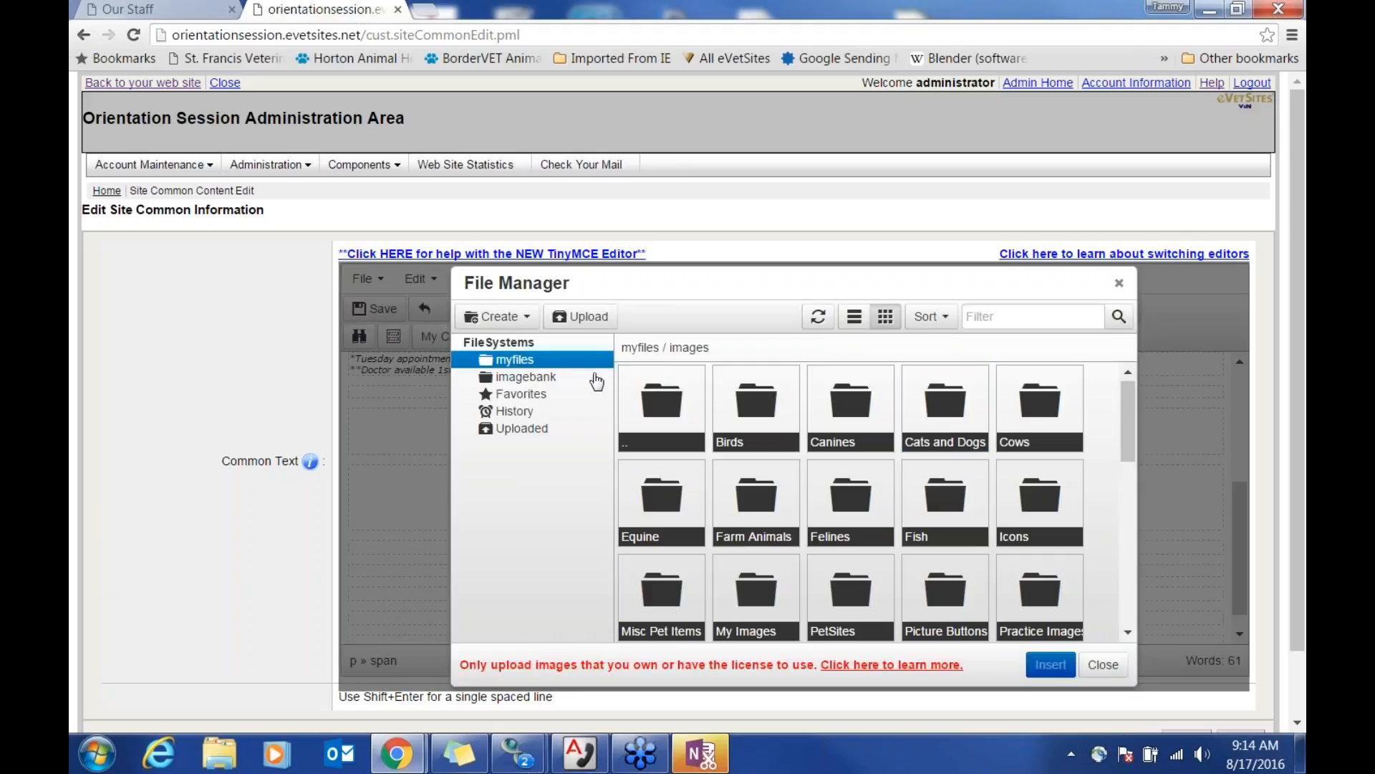
pyautogui.click(546, 381)
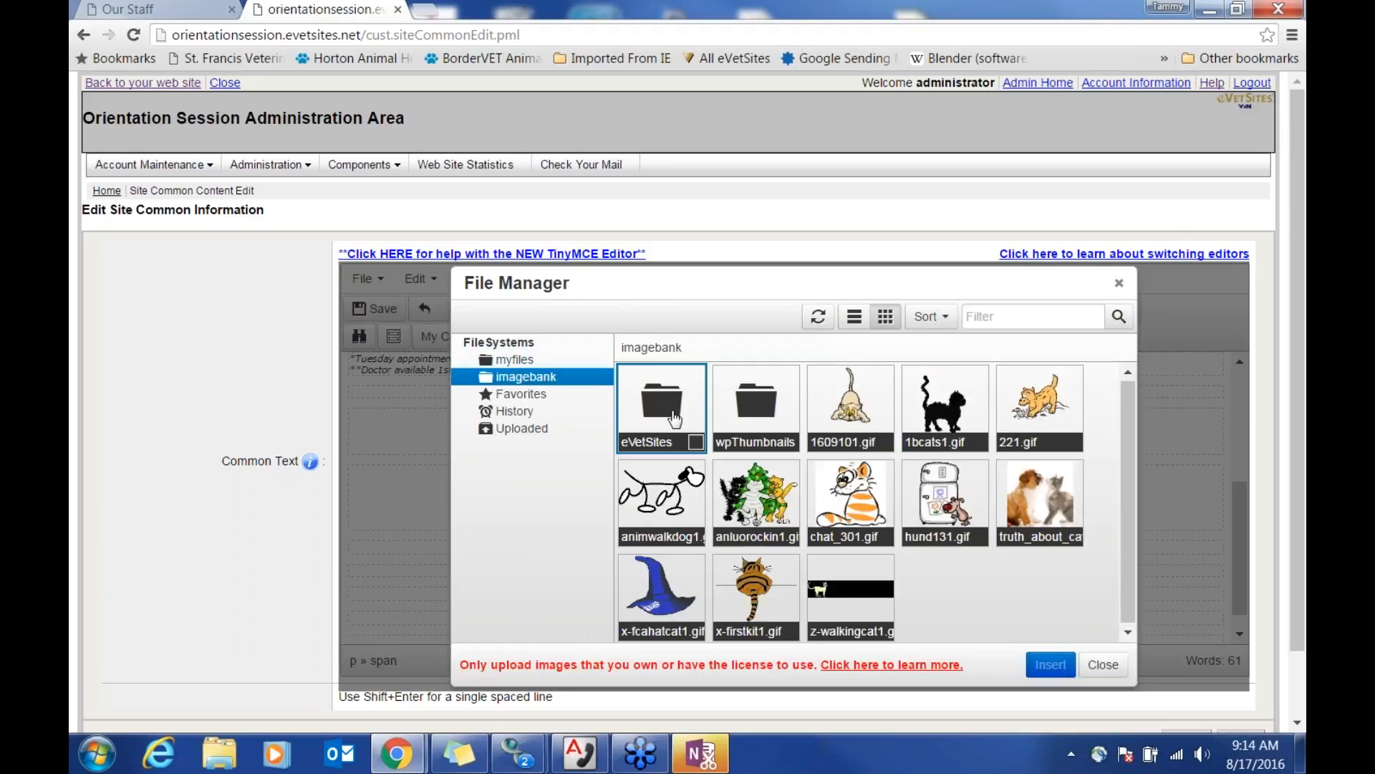
pyautogui.doubleClick(672, 416)
pyautogui.scroll(-3, 867, 487)
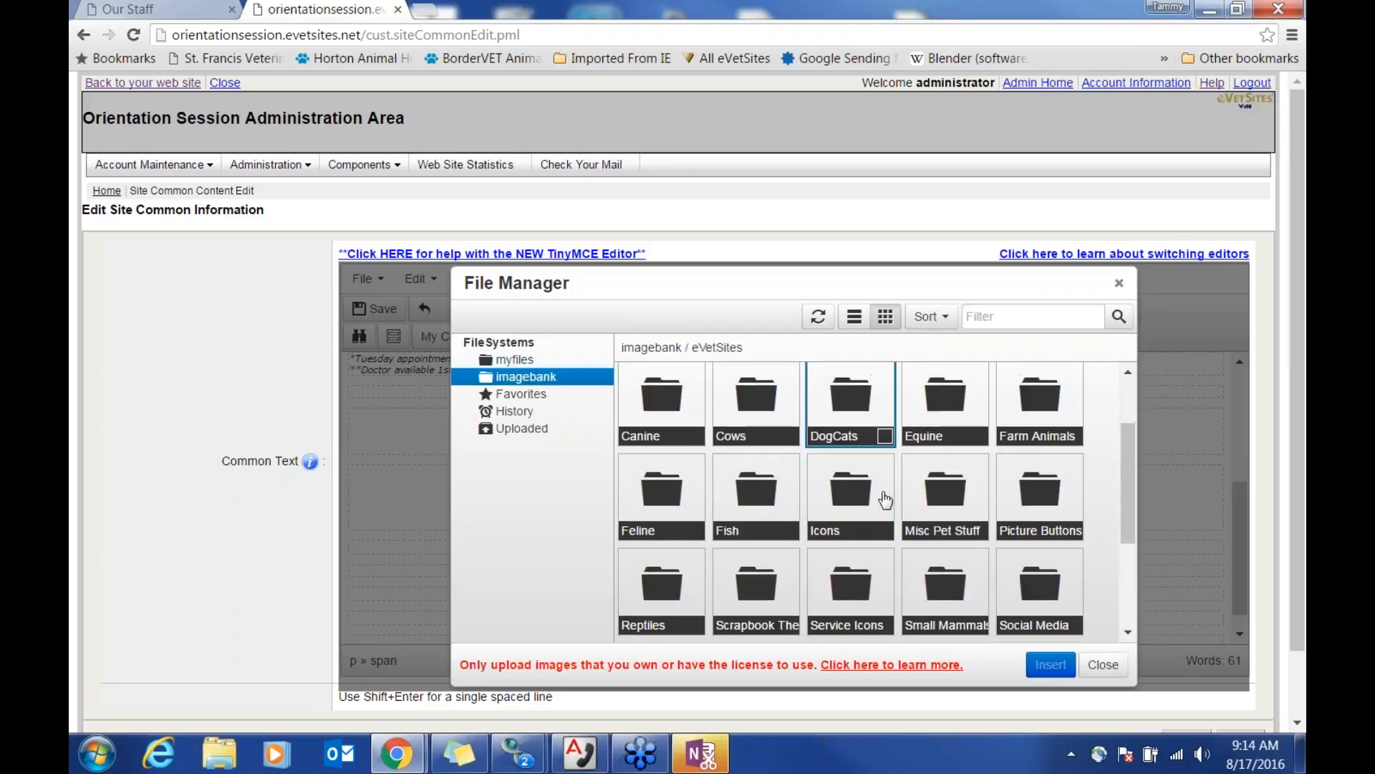
pyautogui.doubleClick(855, 443)
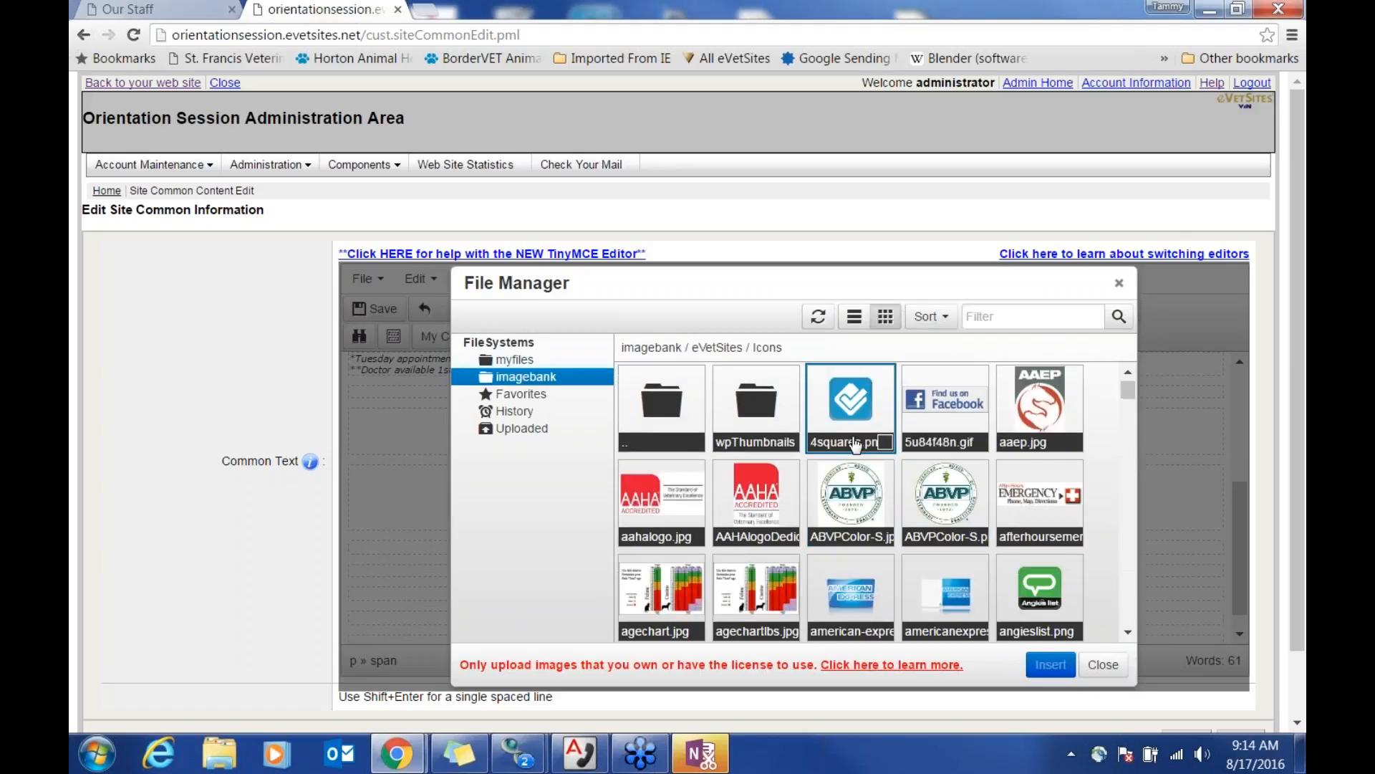
pyautogui.scroll(-3, 991, 549)
pyautogui.click(662, 430)
pyautogui.click(1050, 664)
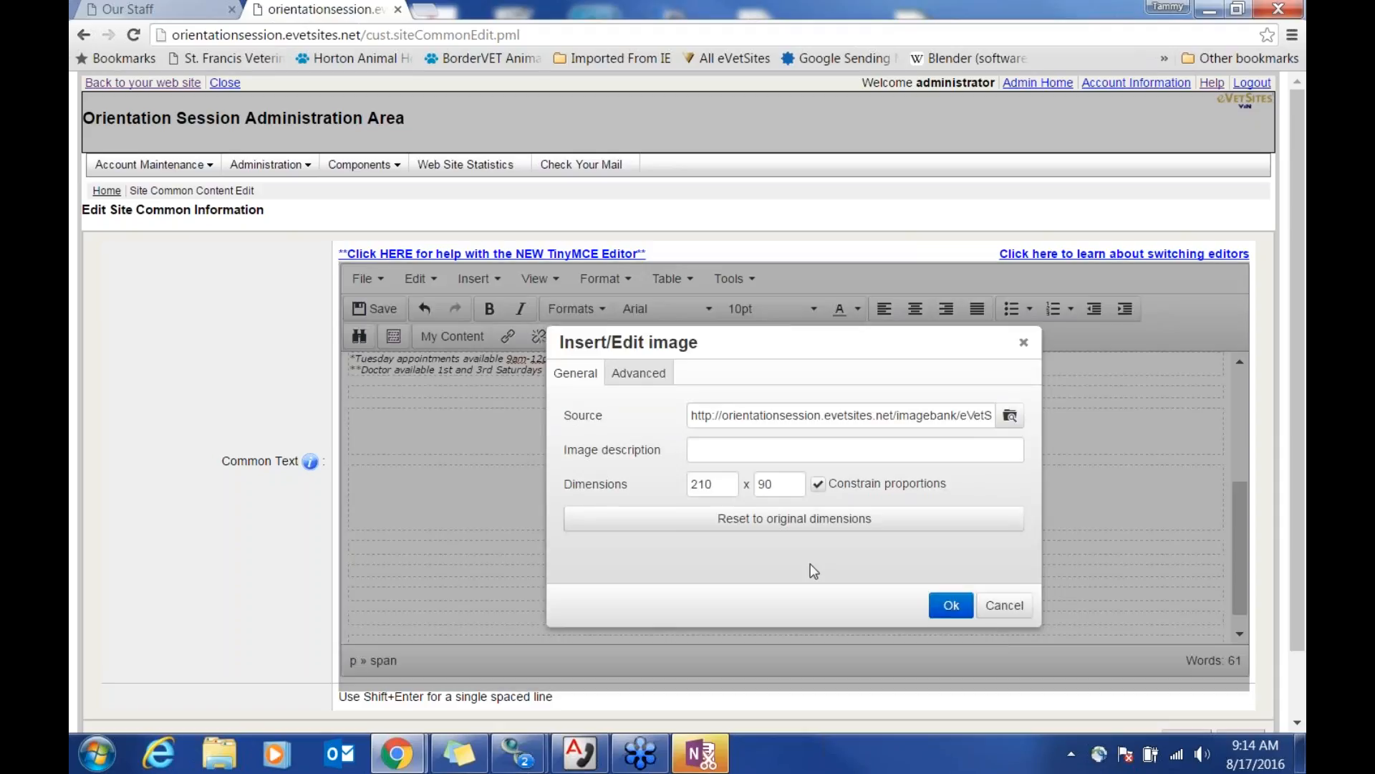
# Step: Describe the image as 'Clickehere for appointments', insert it, and start linking it
pyautogui.click(766, 449)
pyautogui.write('Clickehere for appointments')
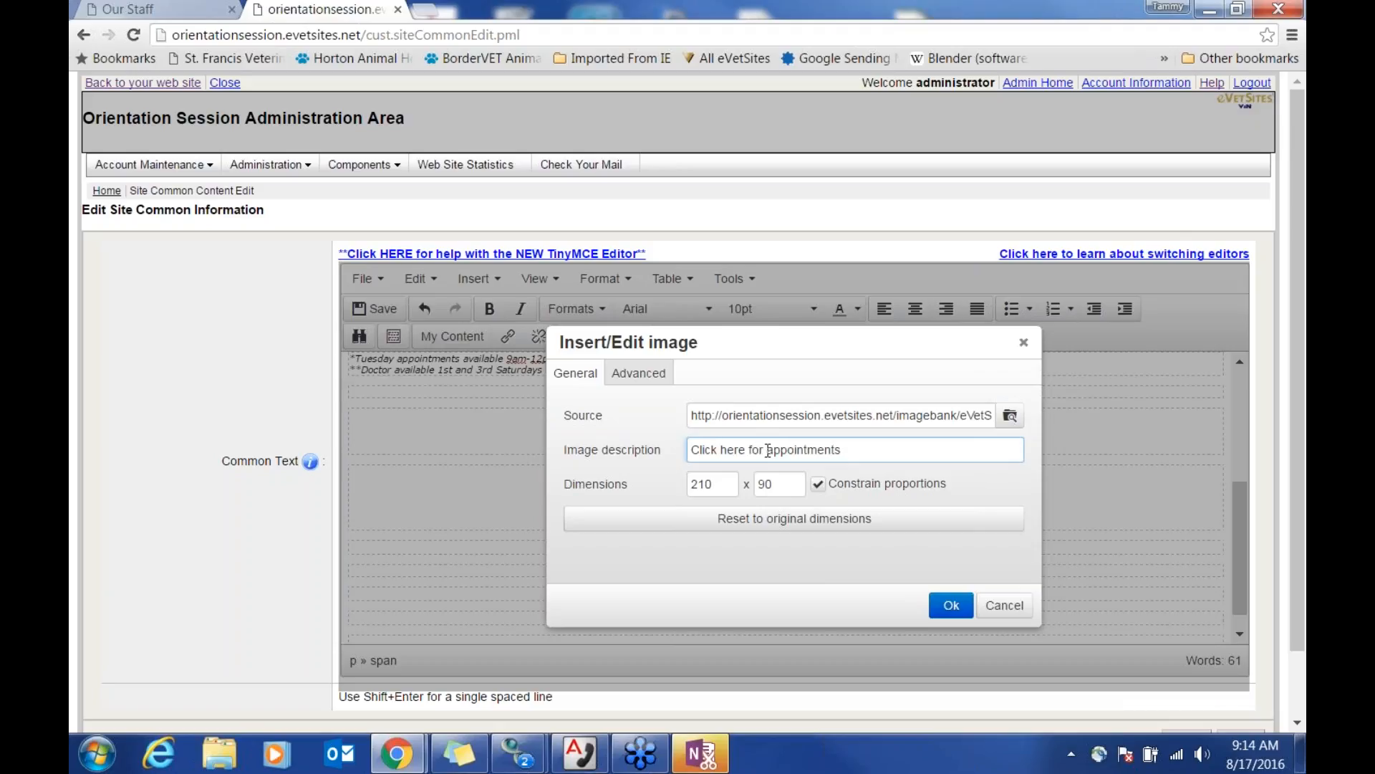
pyautogui.click(953, 605)
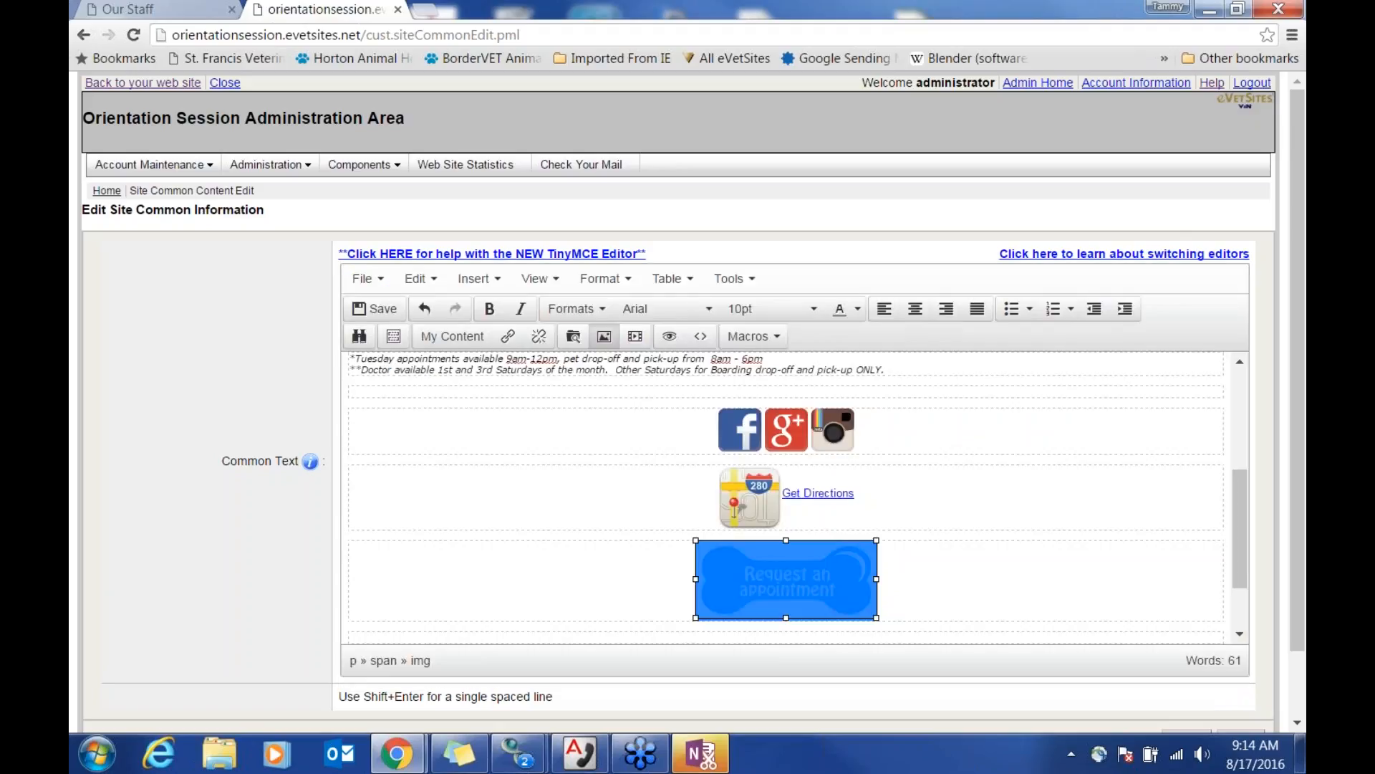
pyautogui.click(971, 597)
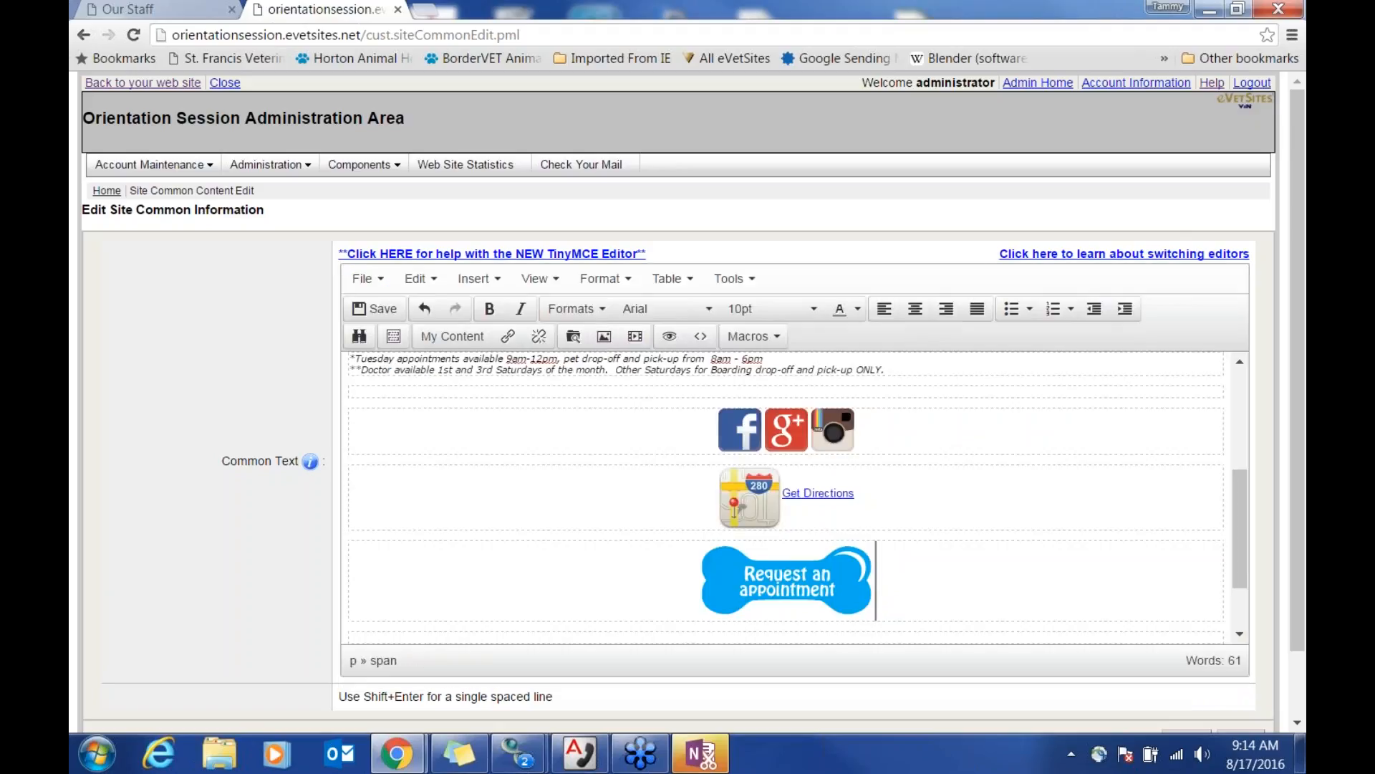
pyautogui.click(798, 581)
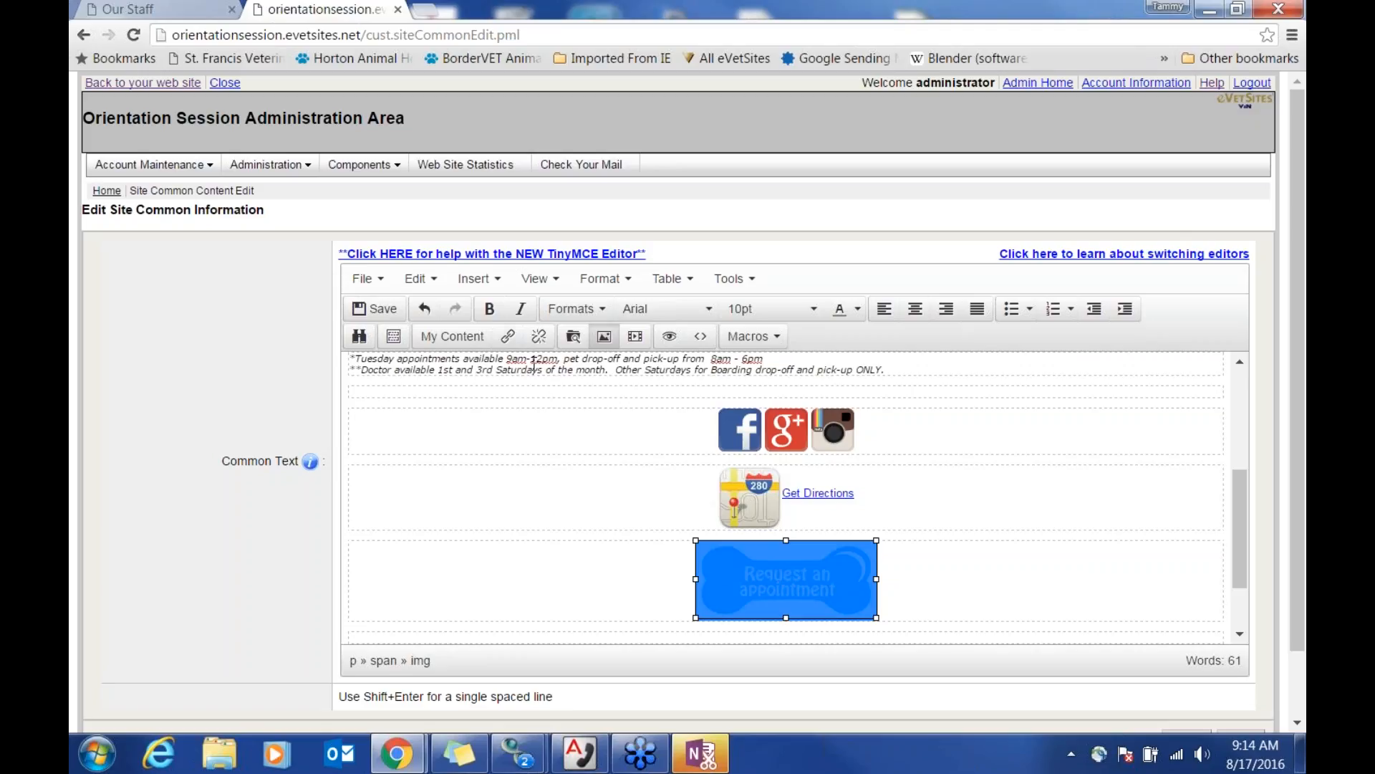
pyautogui.click(510, 344)
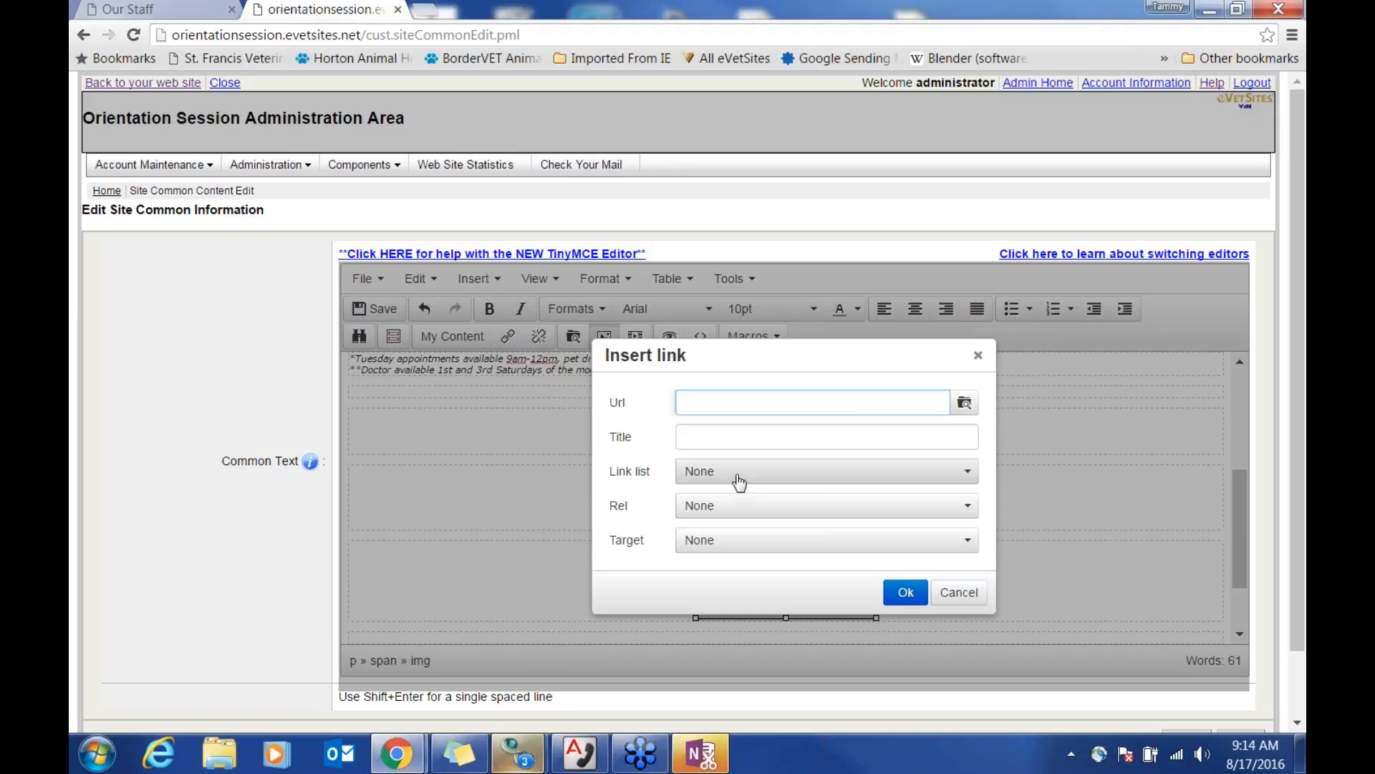
# Step: Link the image to Forms / Request Appointment (/request-appointment.pml), opening in the same window
pyautogui.click(740, 478)
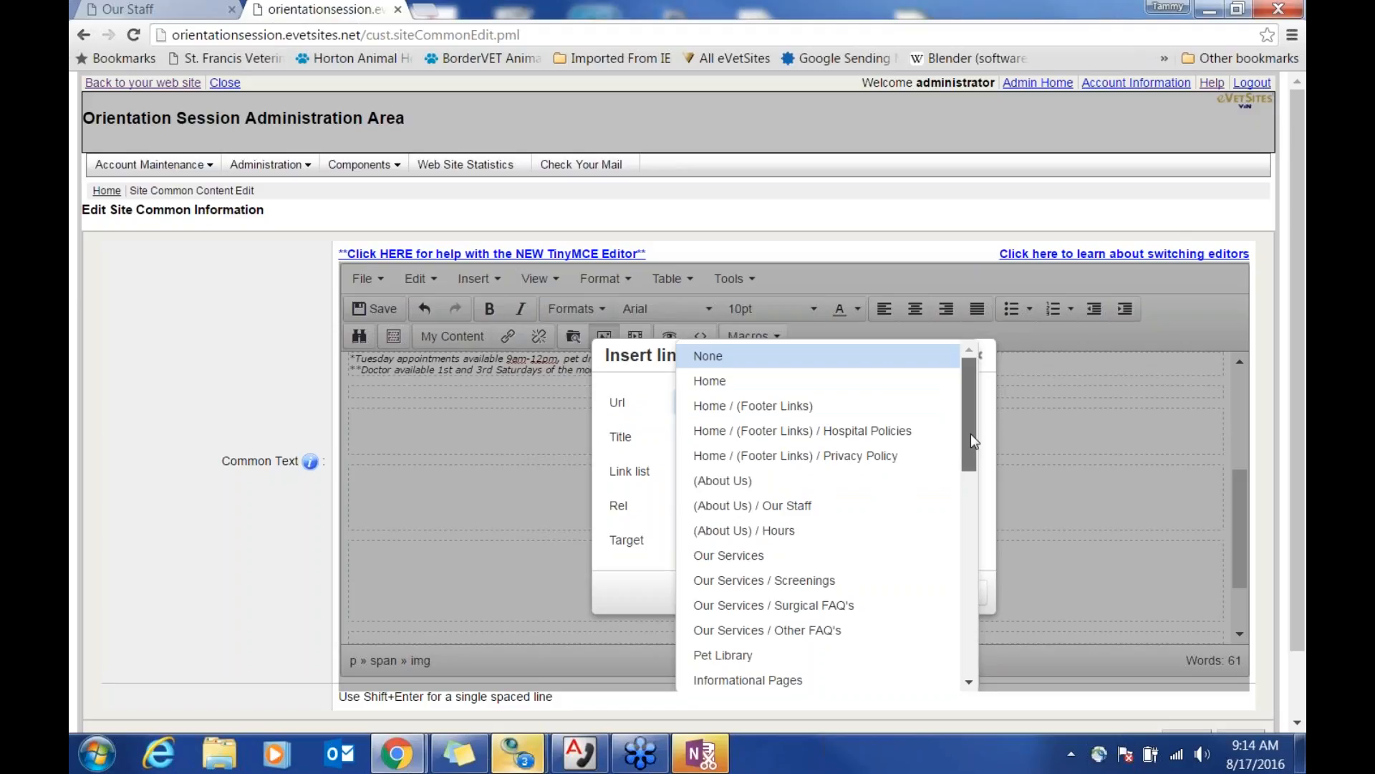
pyautogui.moveTo(971, 435); pyautogui.dragTo(986, 552)
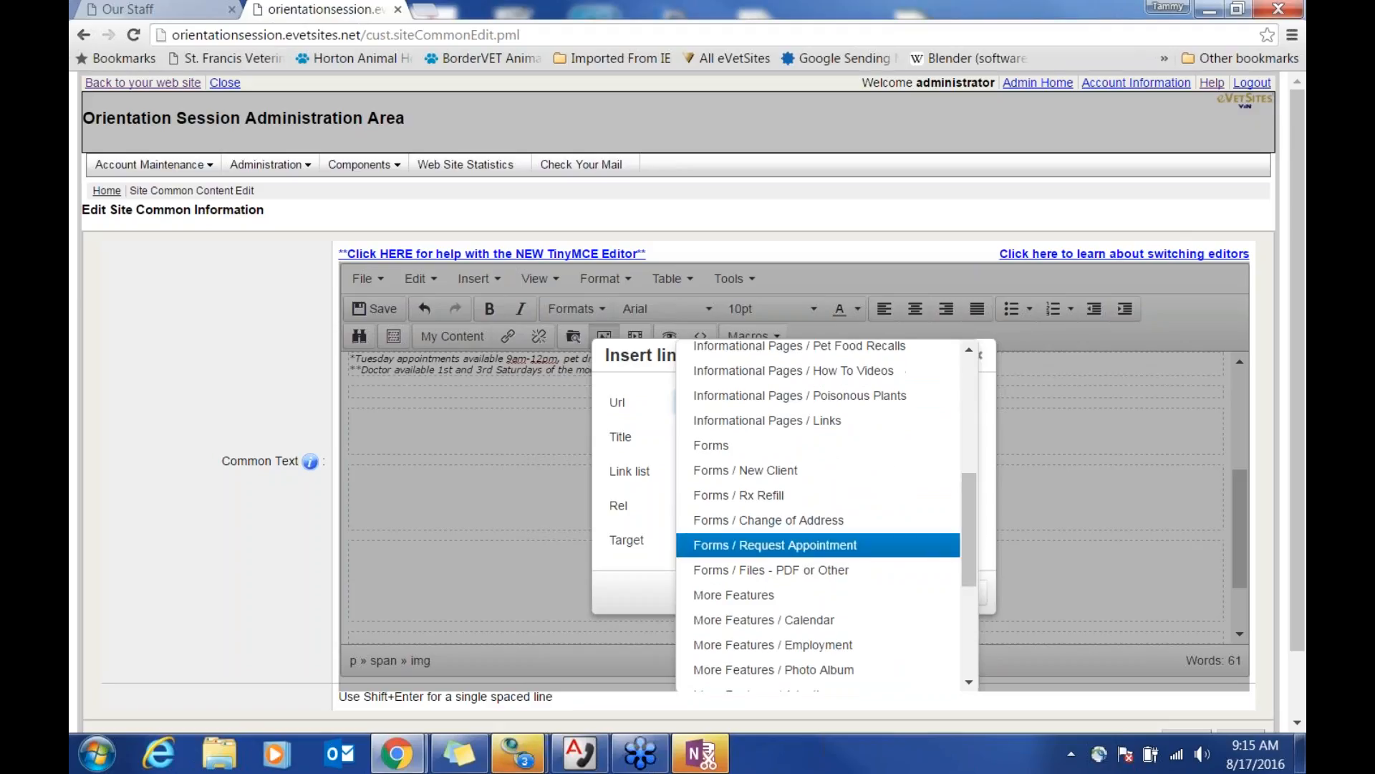
pyautogui.click(853, 549)
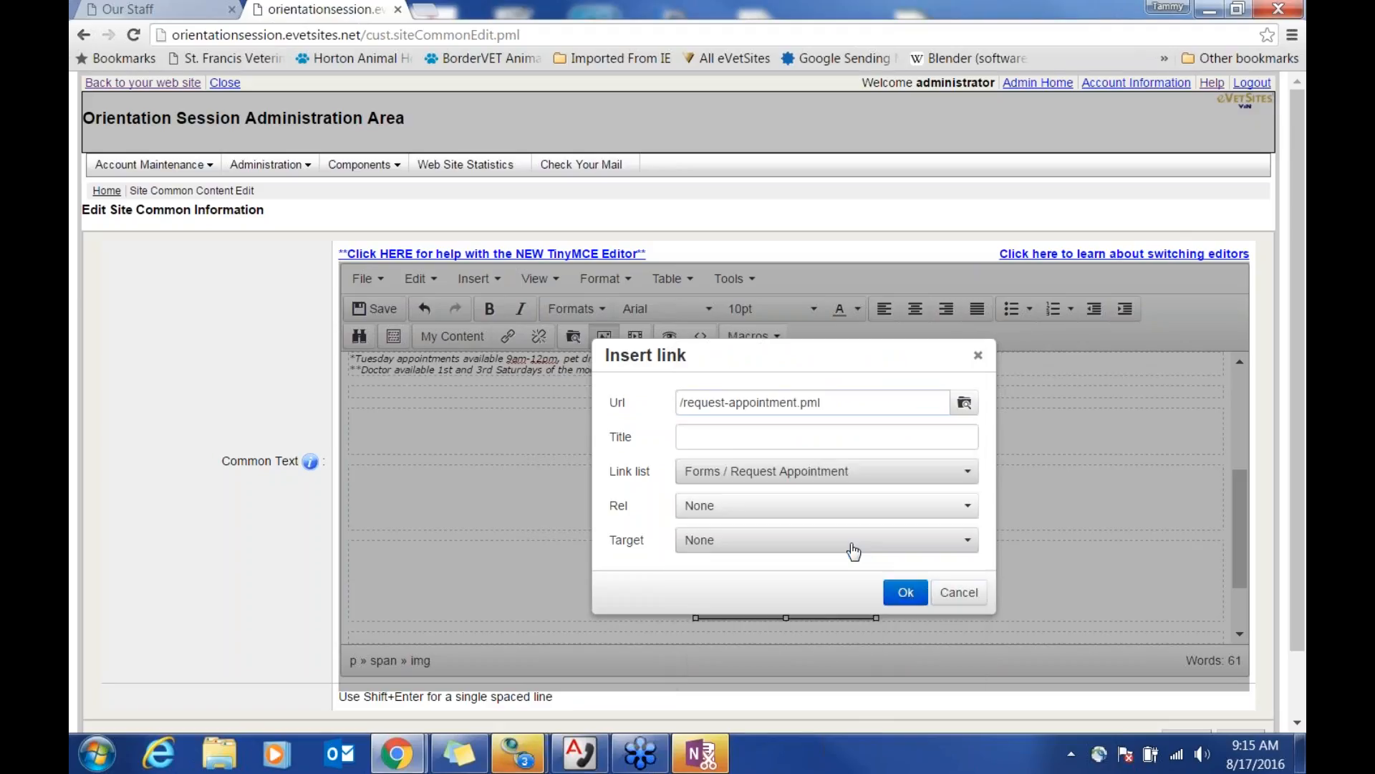
pyautogui.click(787, 544)
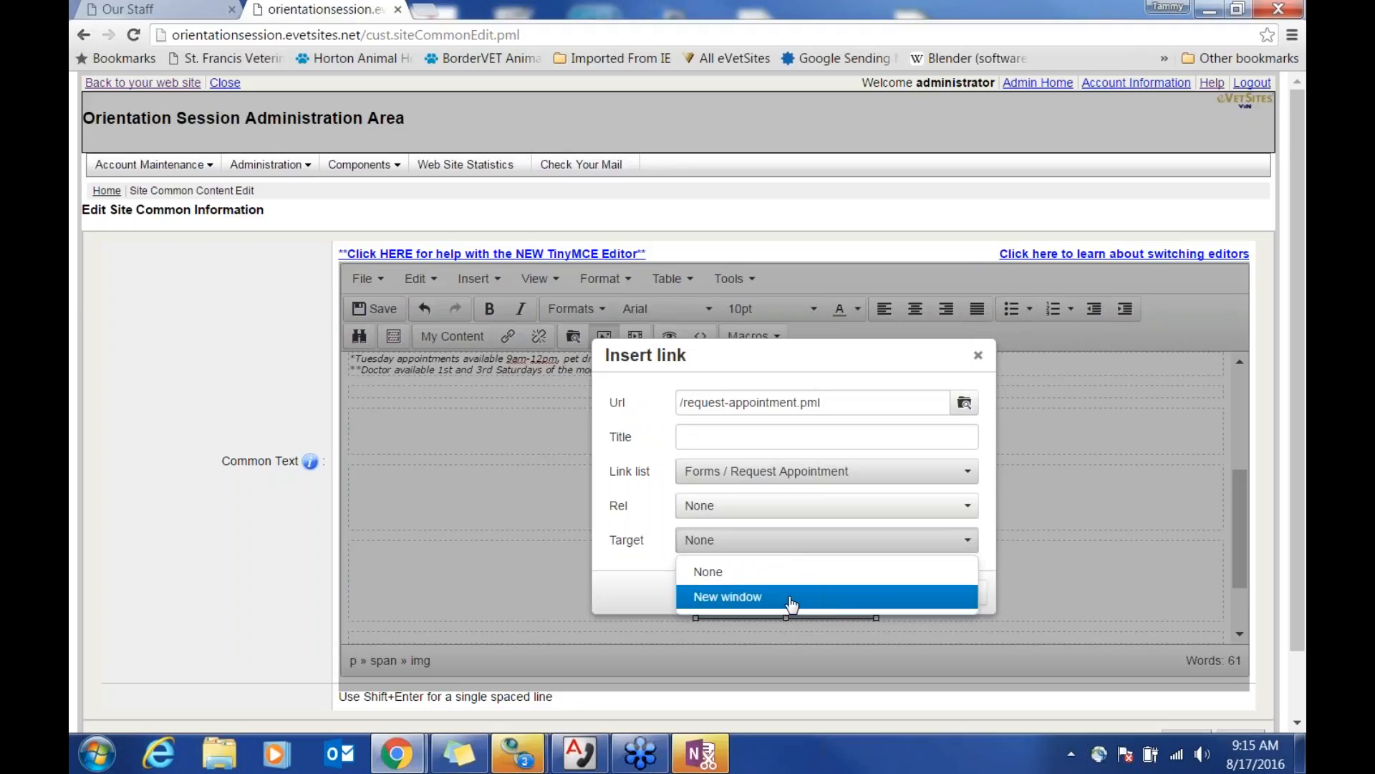
pyautogui.click(613, 574)
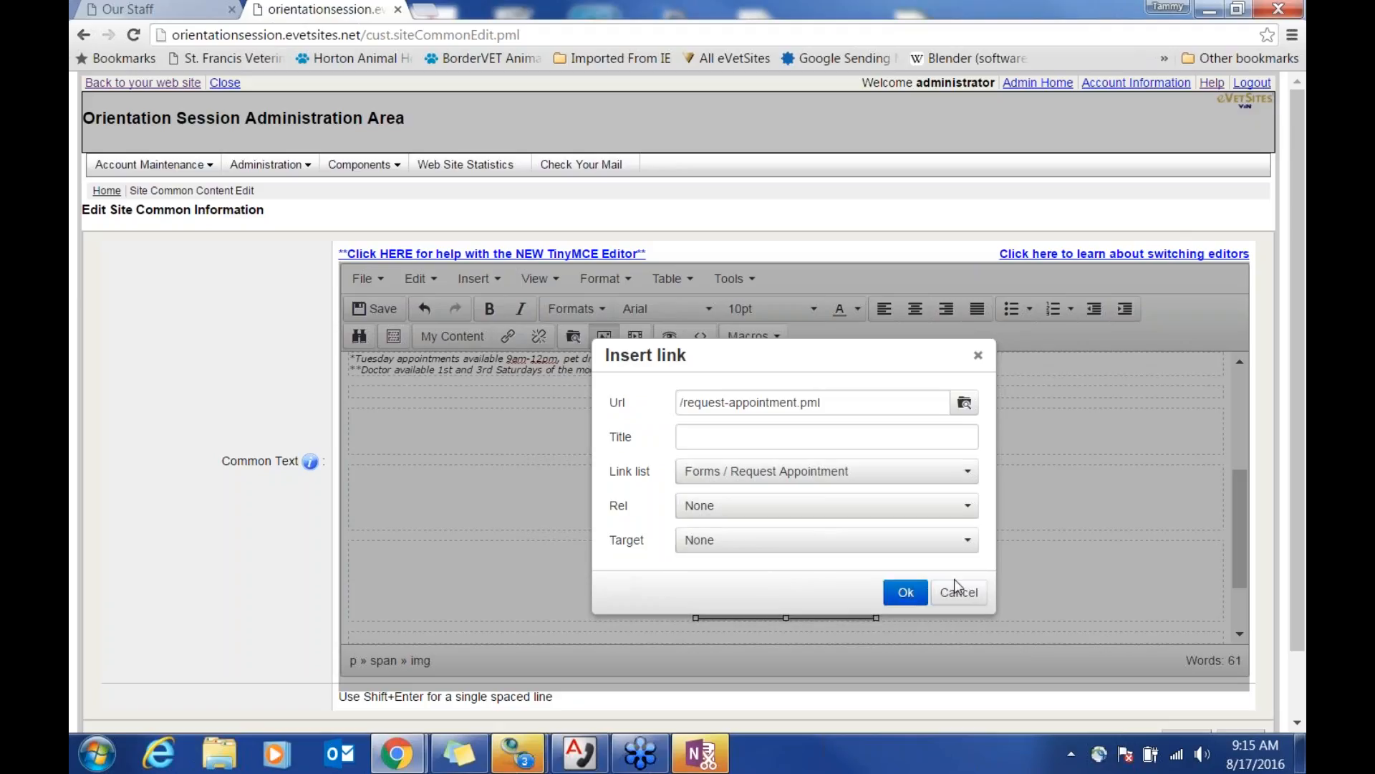
pyautogui.click(905, 593)
# Step: Save the updated sidebar content with Update
pyautogui.click(937, 588)
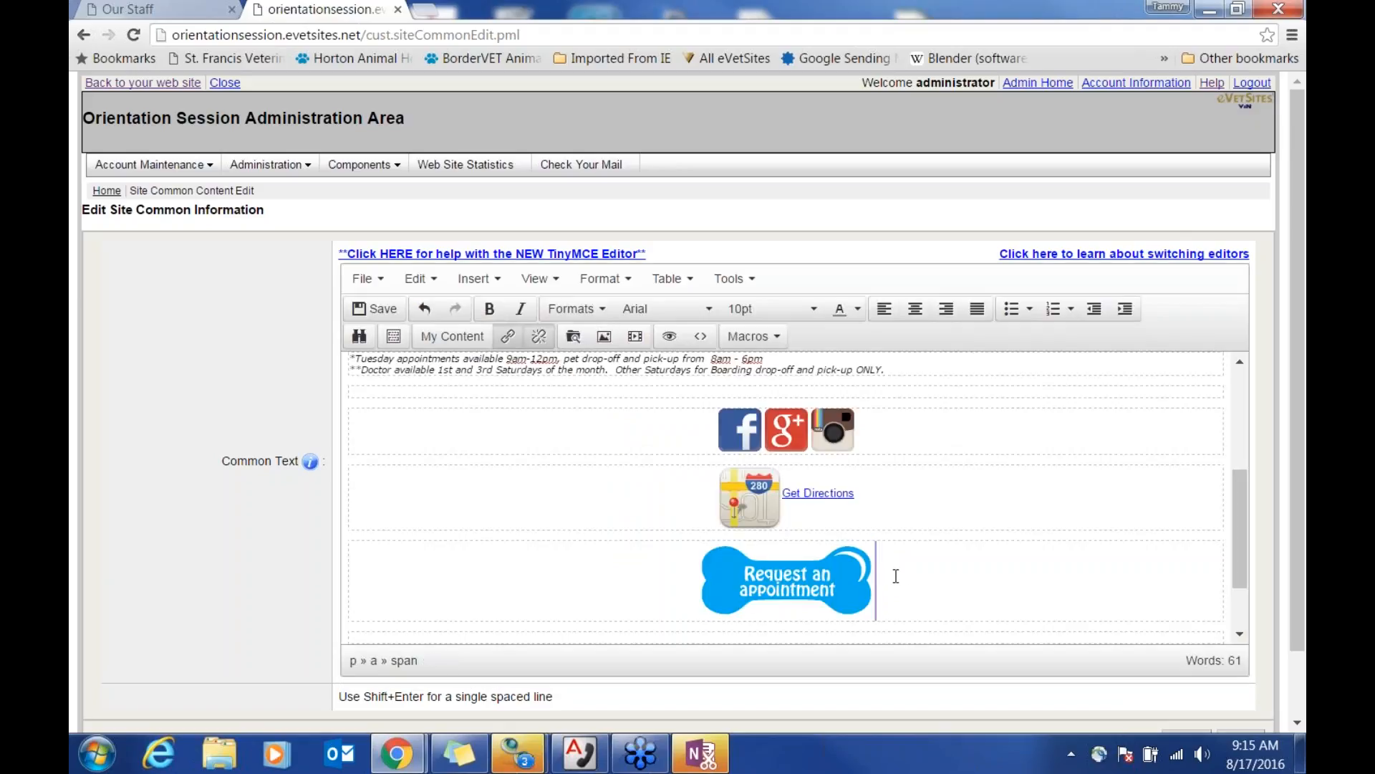
pyautogui.scroll(-2, 1136, 556)
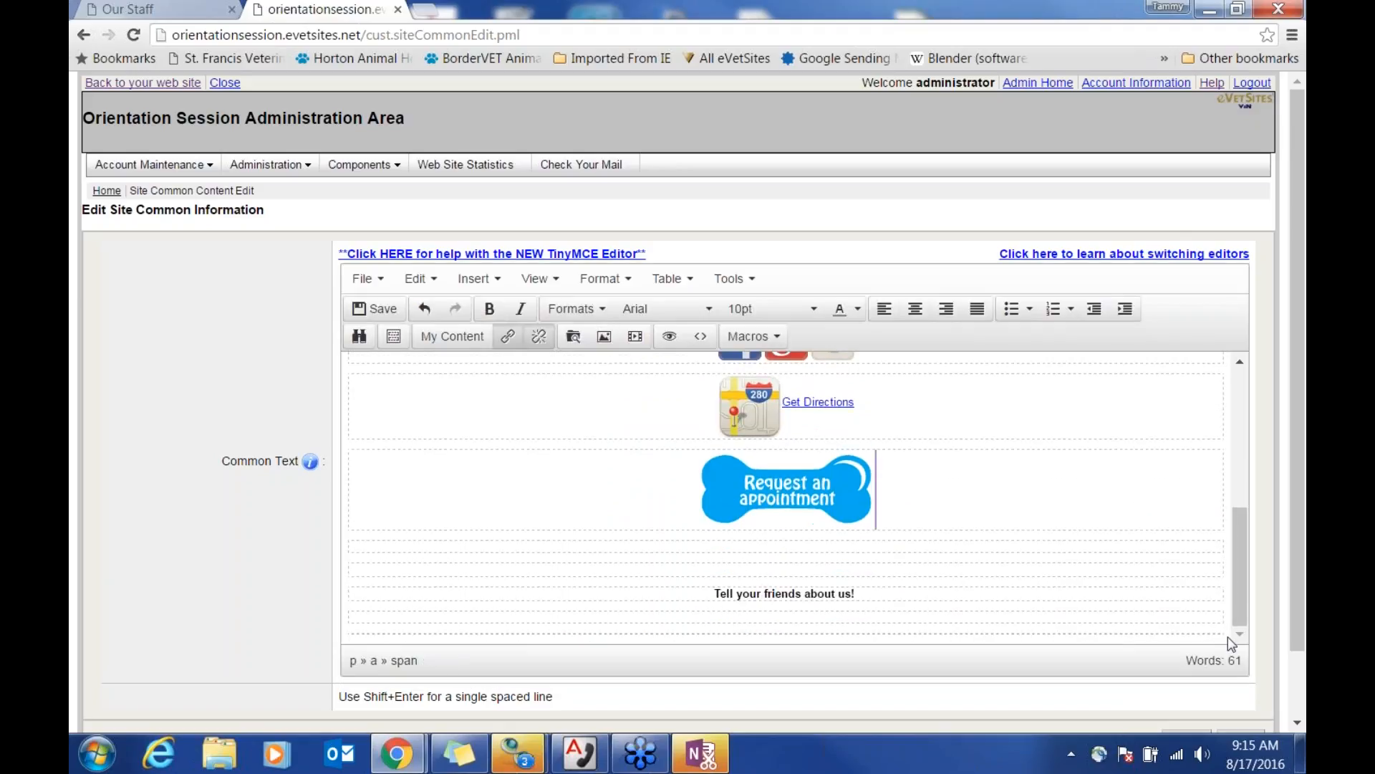
pyautogui.scroll(-1, 1232, 634)
pyautogui.scroll(-1, 1228, 639)
pyautogui.click(1180, 660)
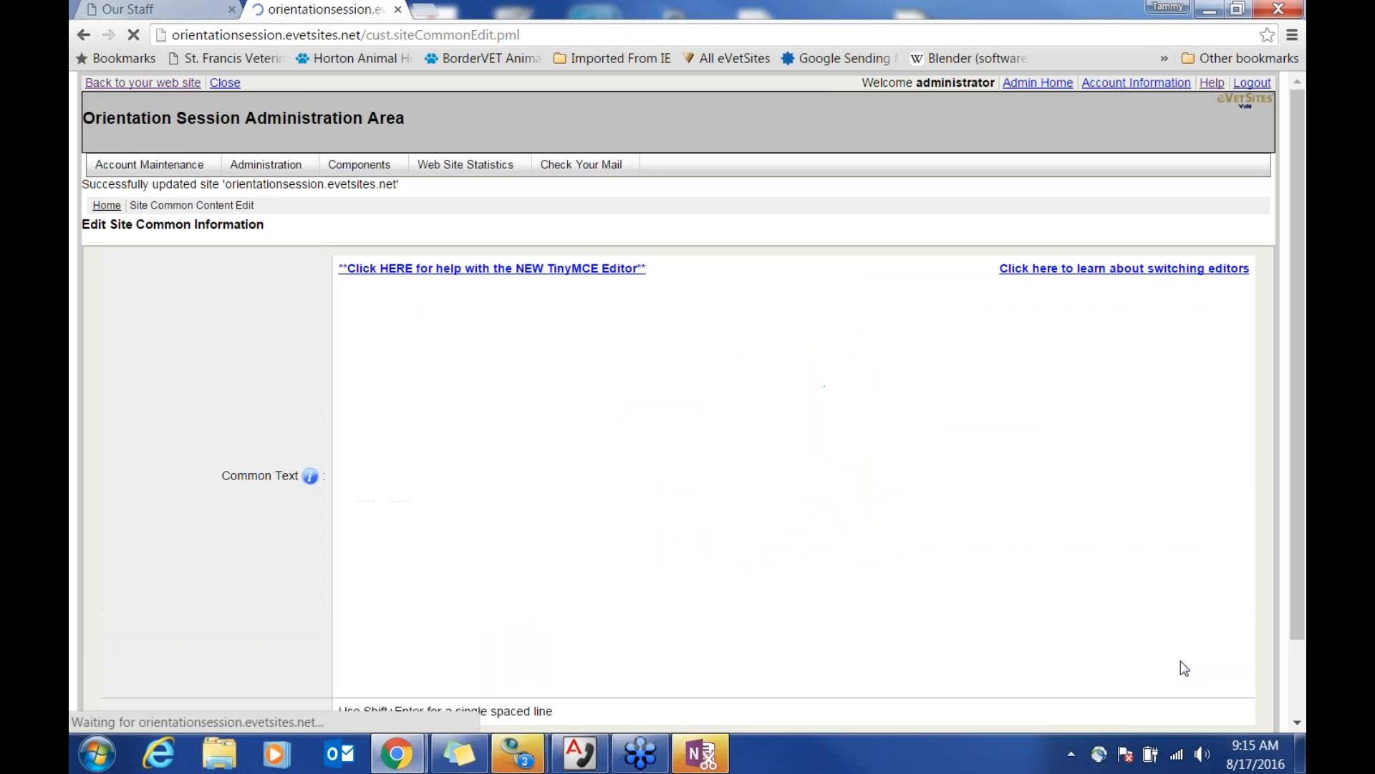
# Step: Back on the live site, confirm the appointment button opens the Request Appointment form
pyautogui.click(167, 85)
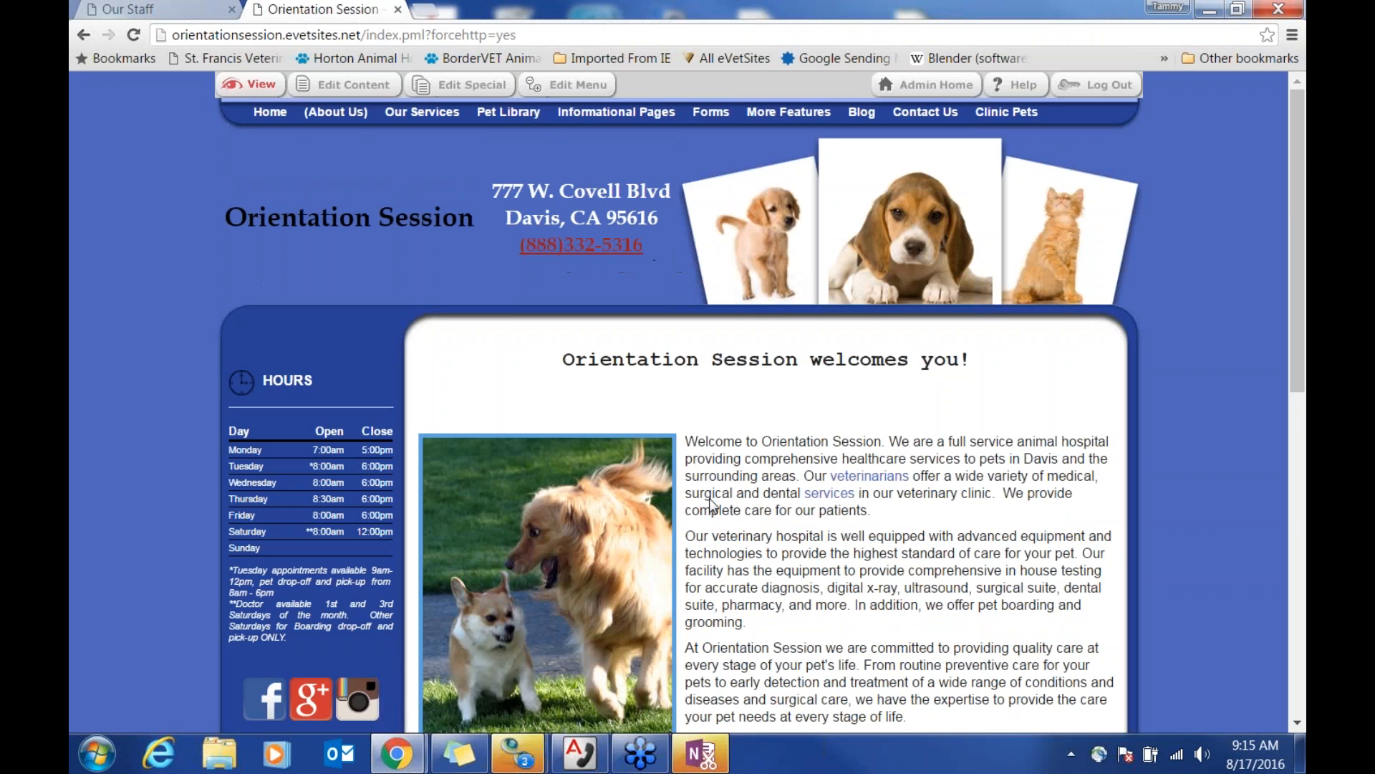
pyautogui.scroll(-3, 727, 503)
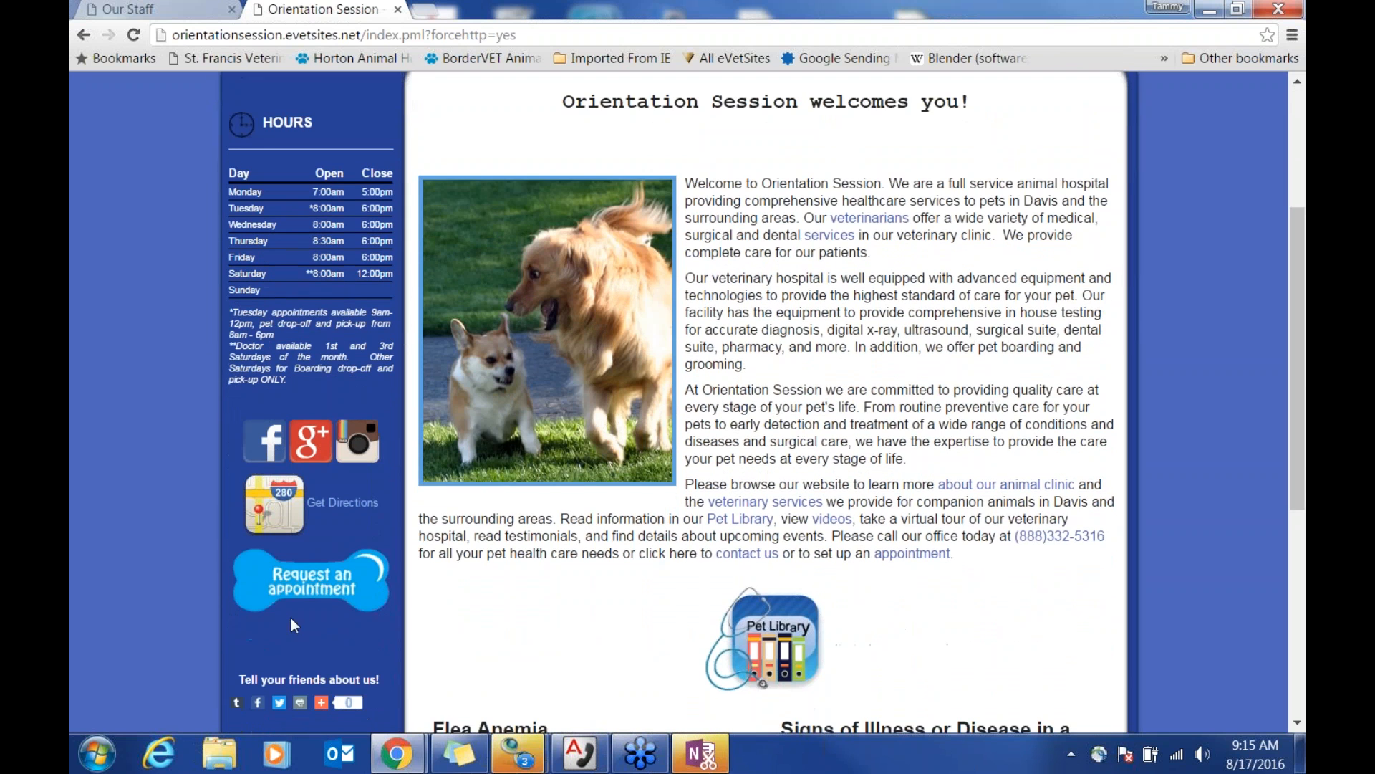
pyautogui.click(320, 592)
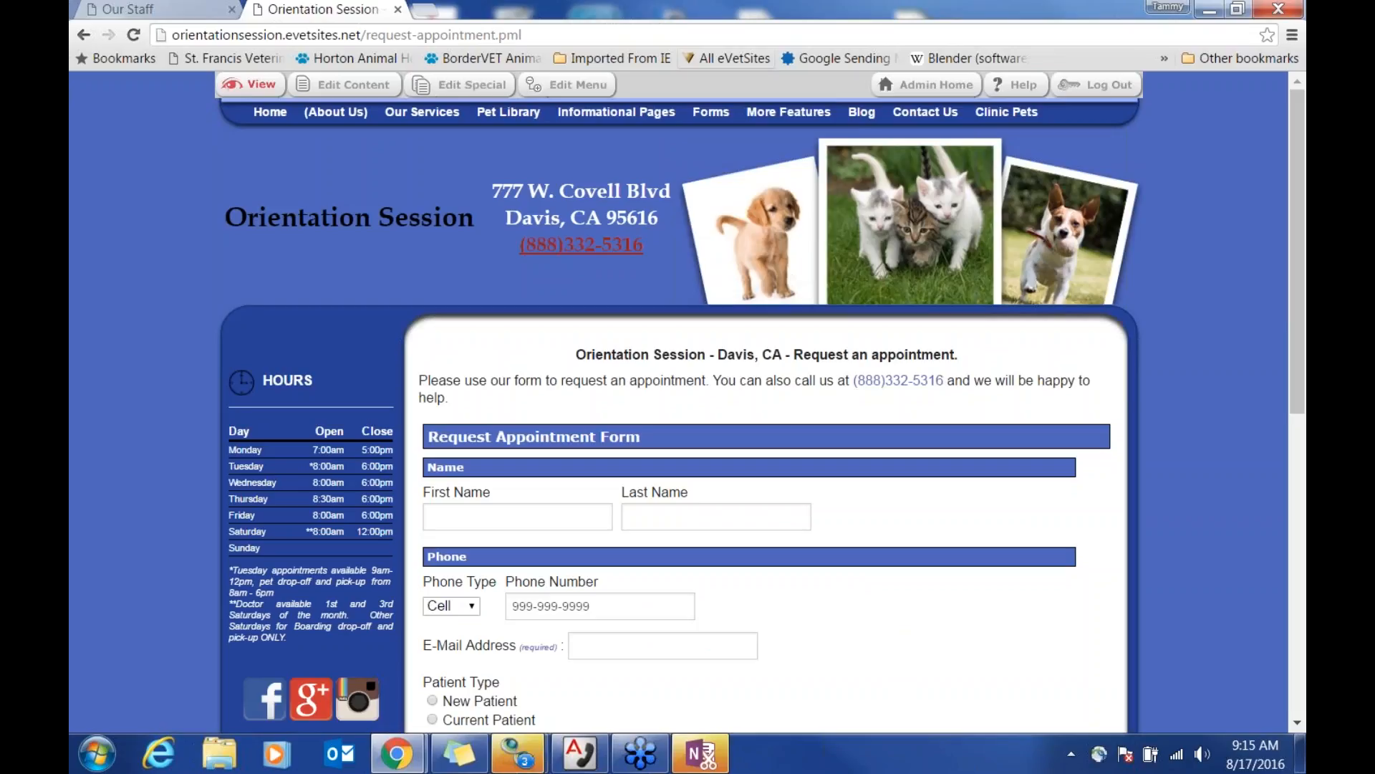
pyautogui.moveTo(711, 113)
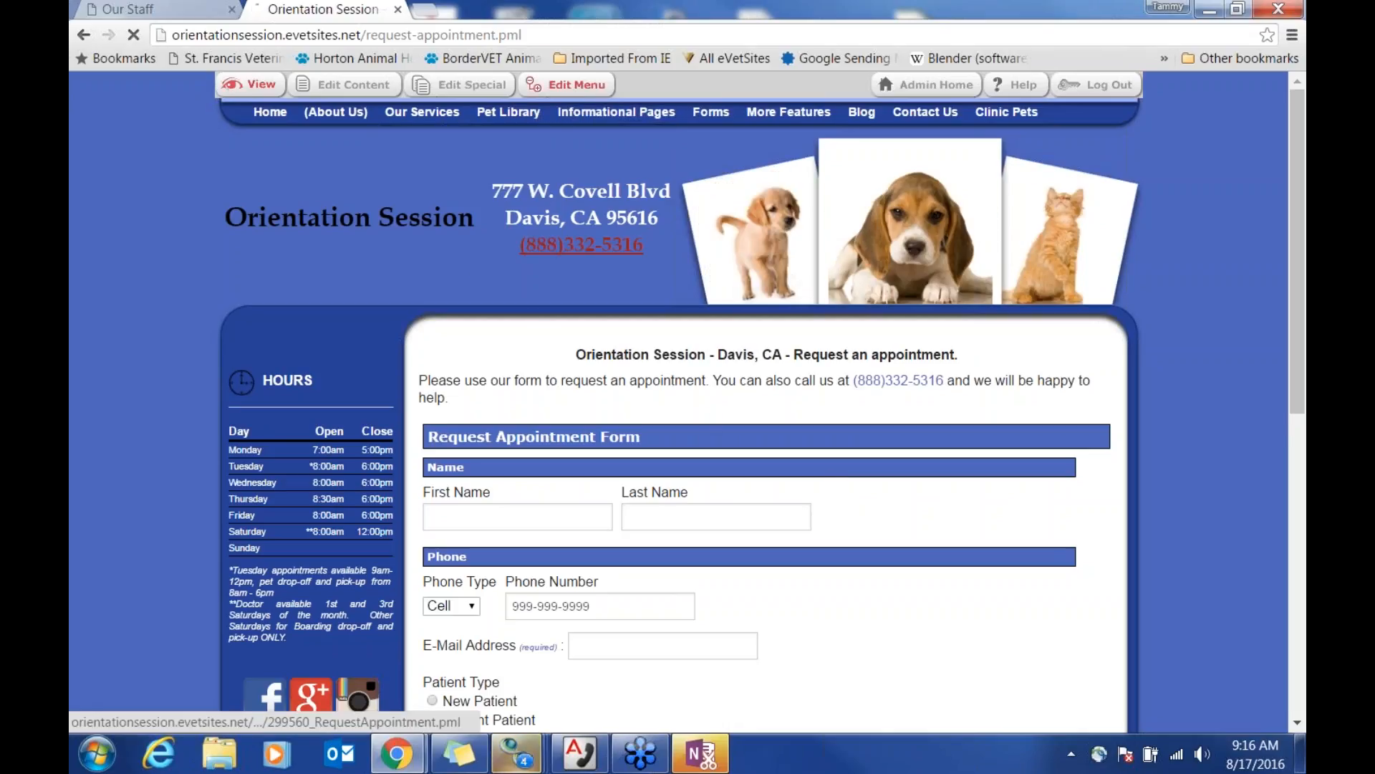
# Step: Add a sub-page under Forms named 'Practice' with the title 'Practice - Davis, CA'
pyautogui.click(566, 84)
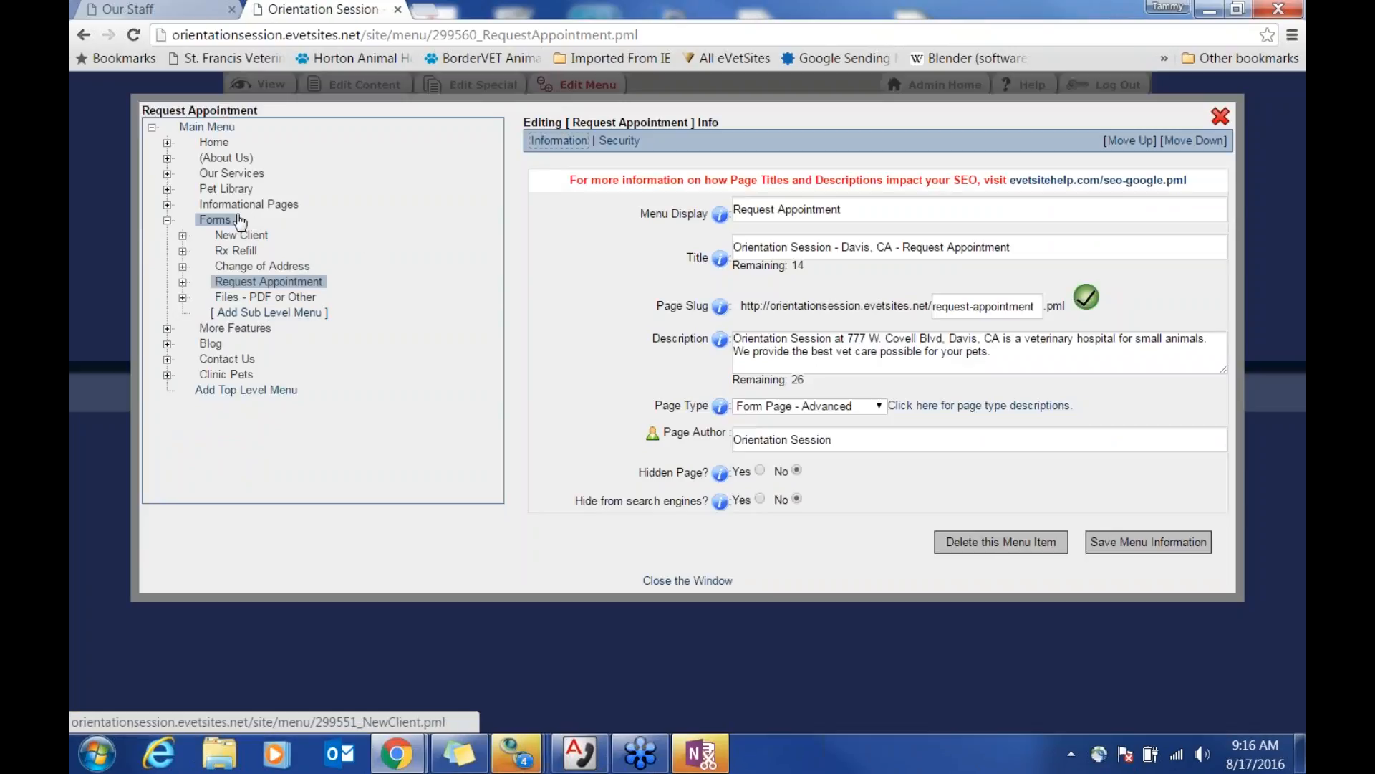
pyautogui.click(300, 315)
pyautogui.click(773, 144)
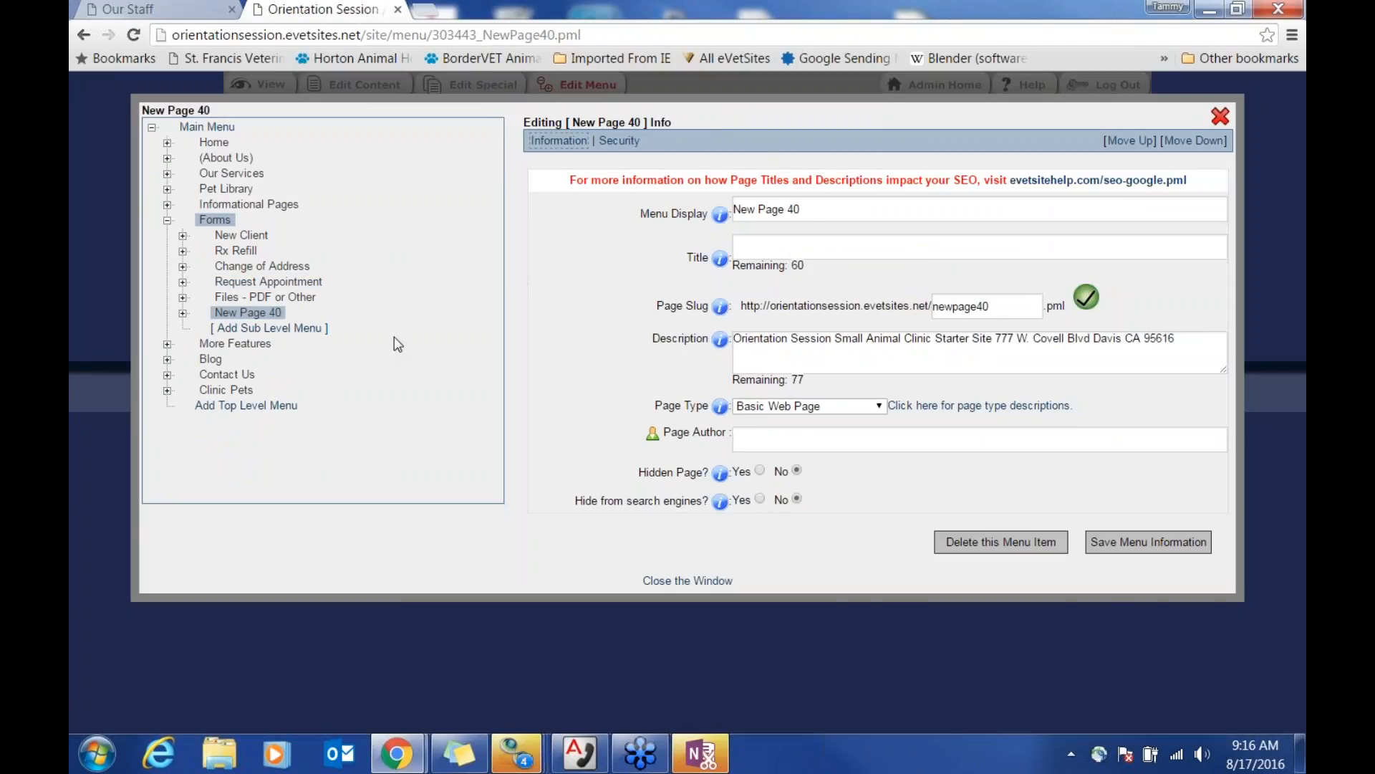
pyautogui.moveTo(816, 209); pyautogui.dragTo(737, 216)
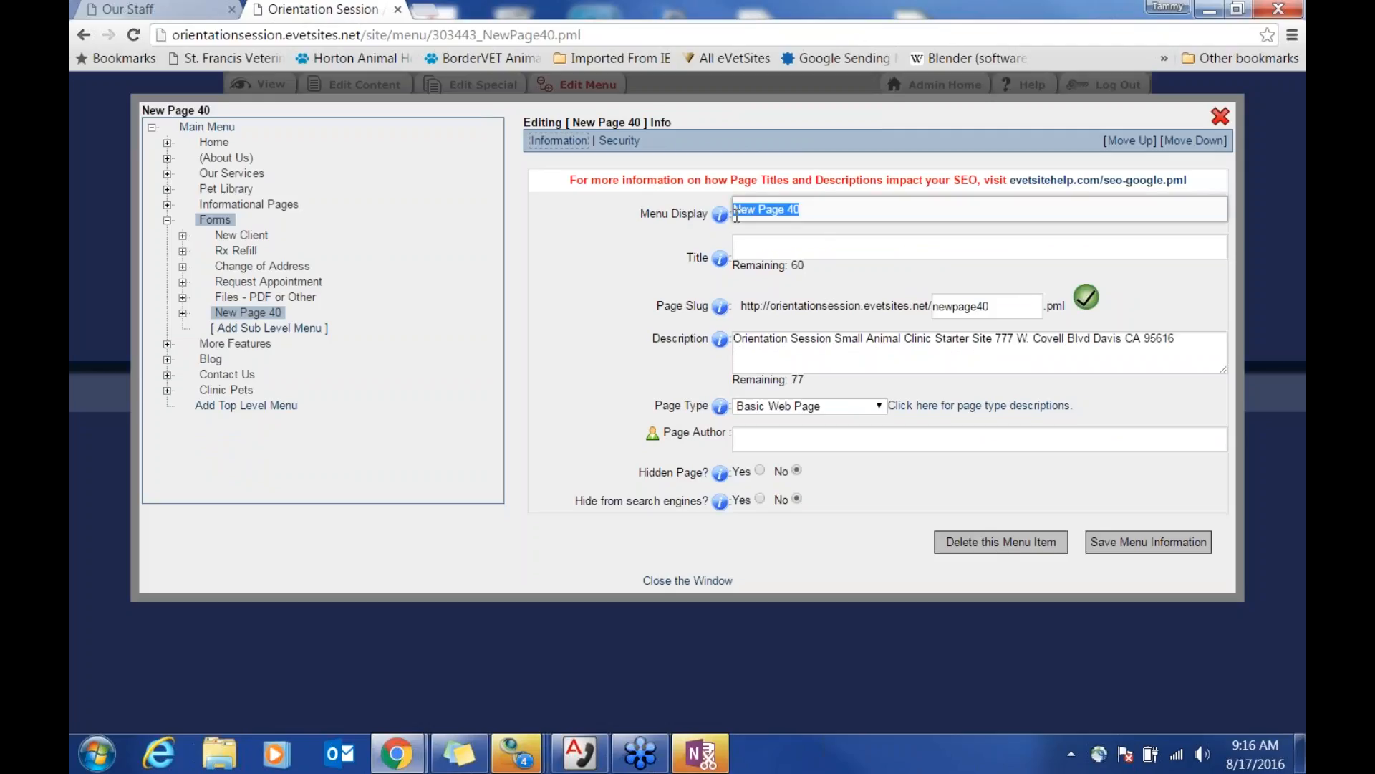
pyautogui.write('P')
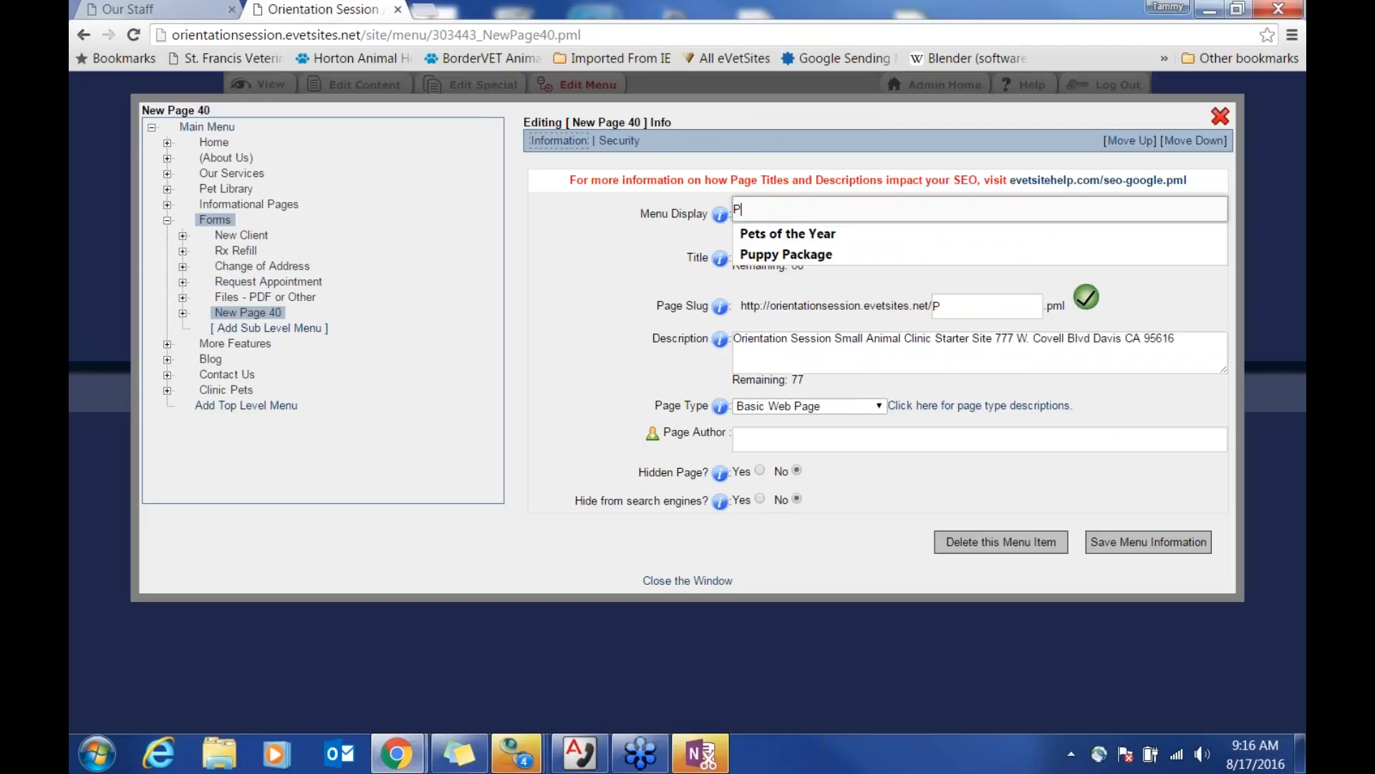
pyautogui.write('ractice')
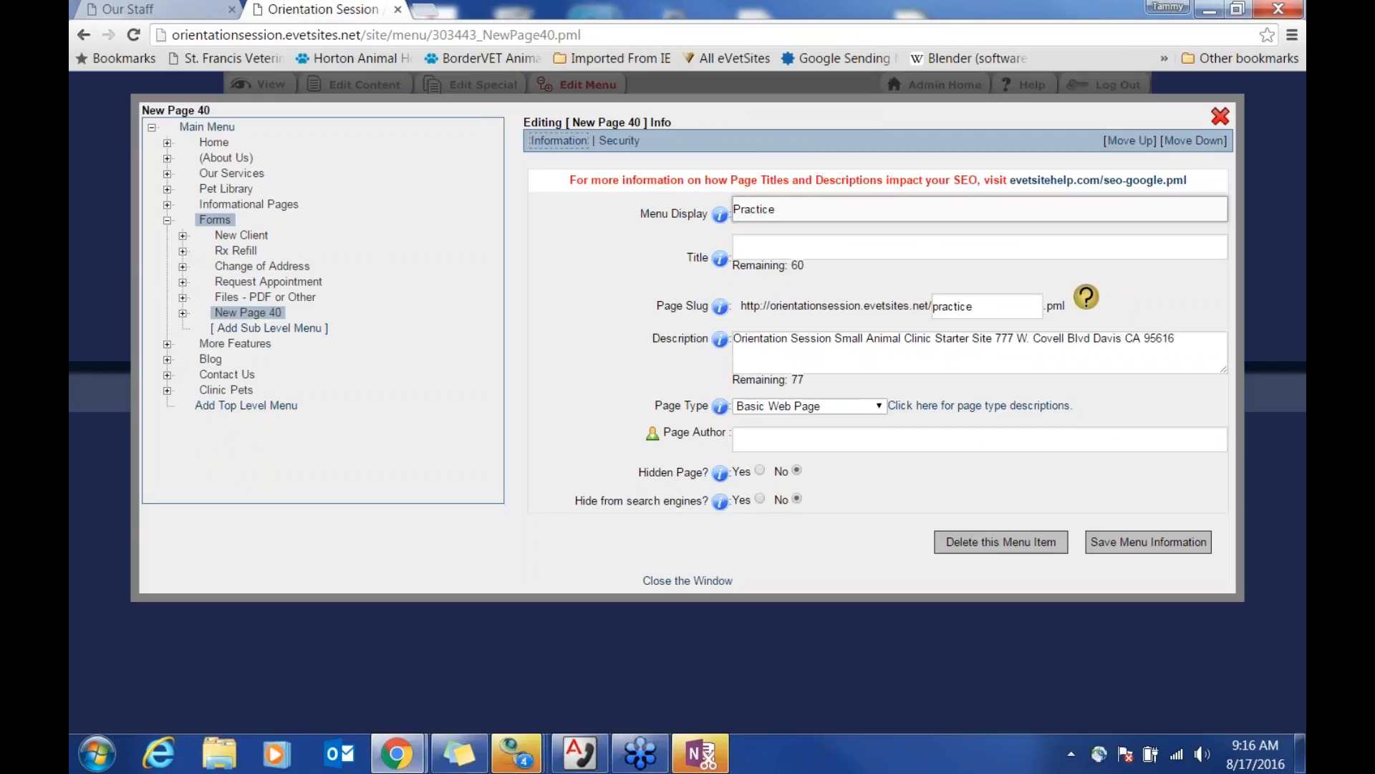
pyautogui.click(798, 249)
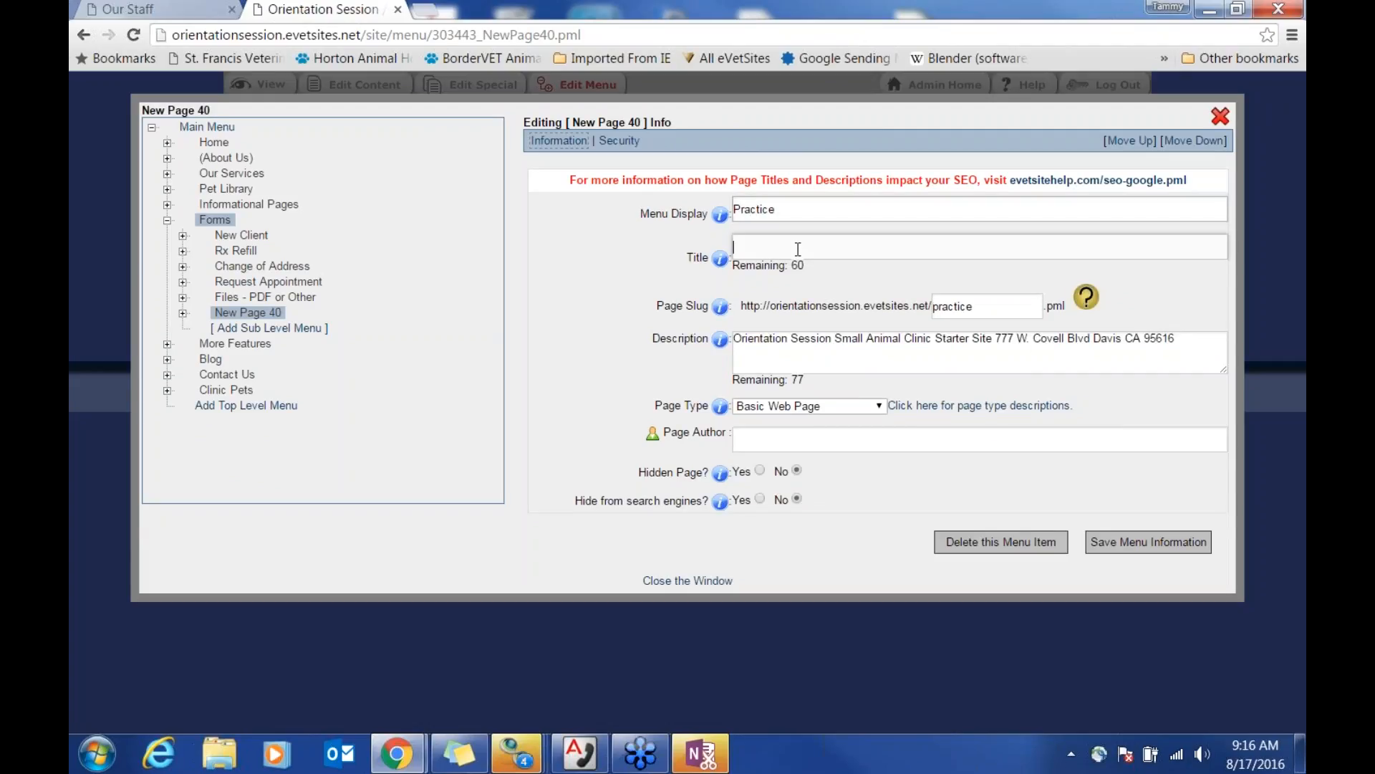
pyautogui.write('Practice -')
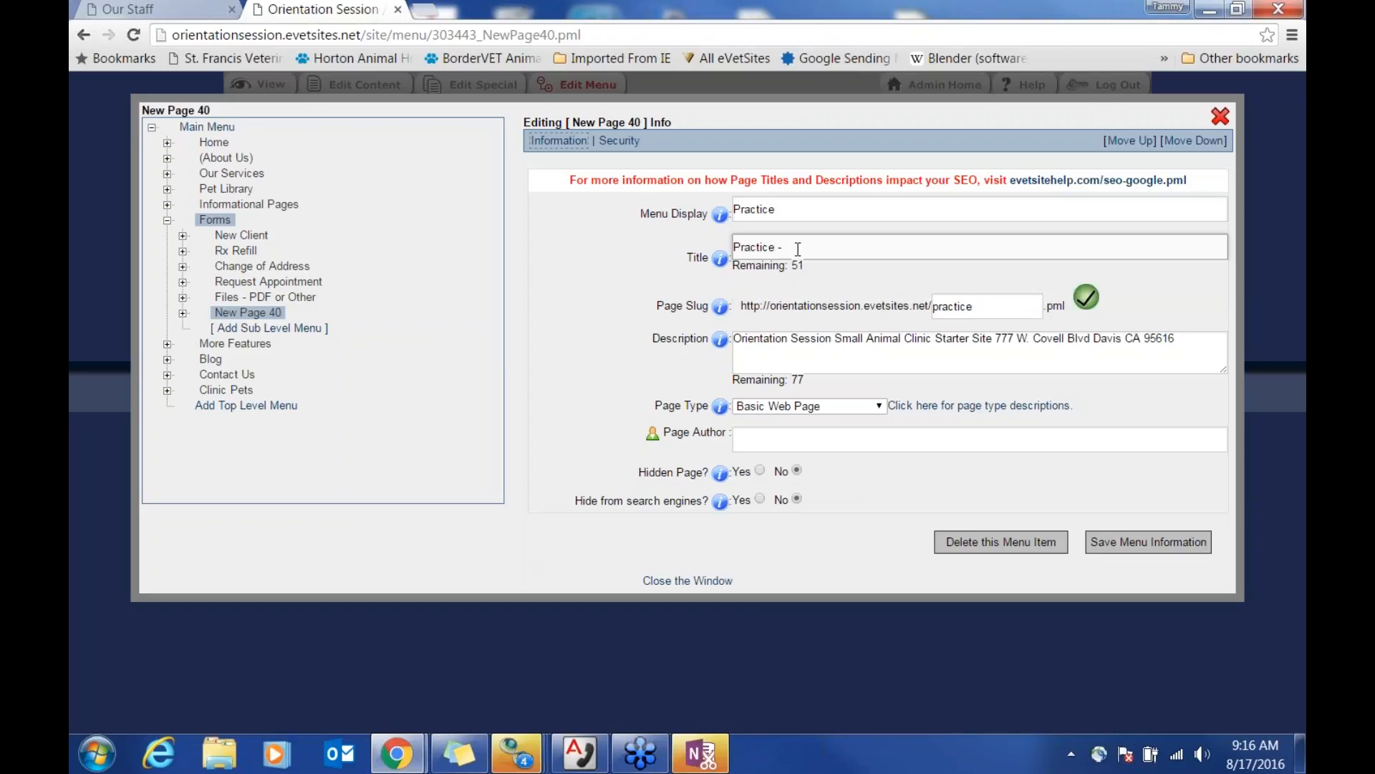
pyautogui.write(' Davis, CA')
pyautogui.write(' -')
pyautogui.press('BackSpace')
pyautogui.press('BackSpace')
pyautogui.click(927, 315)
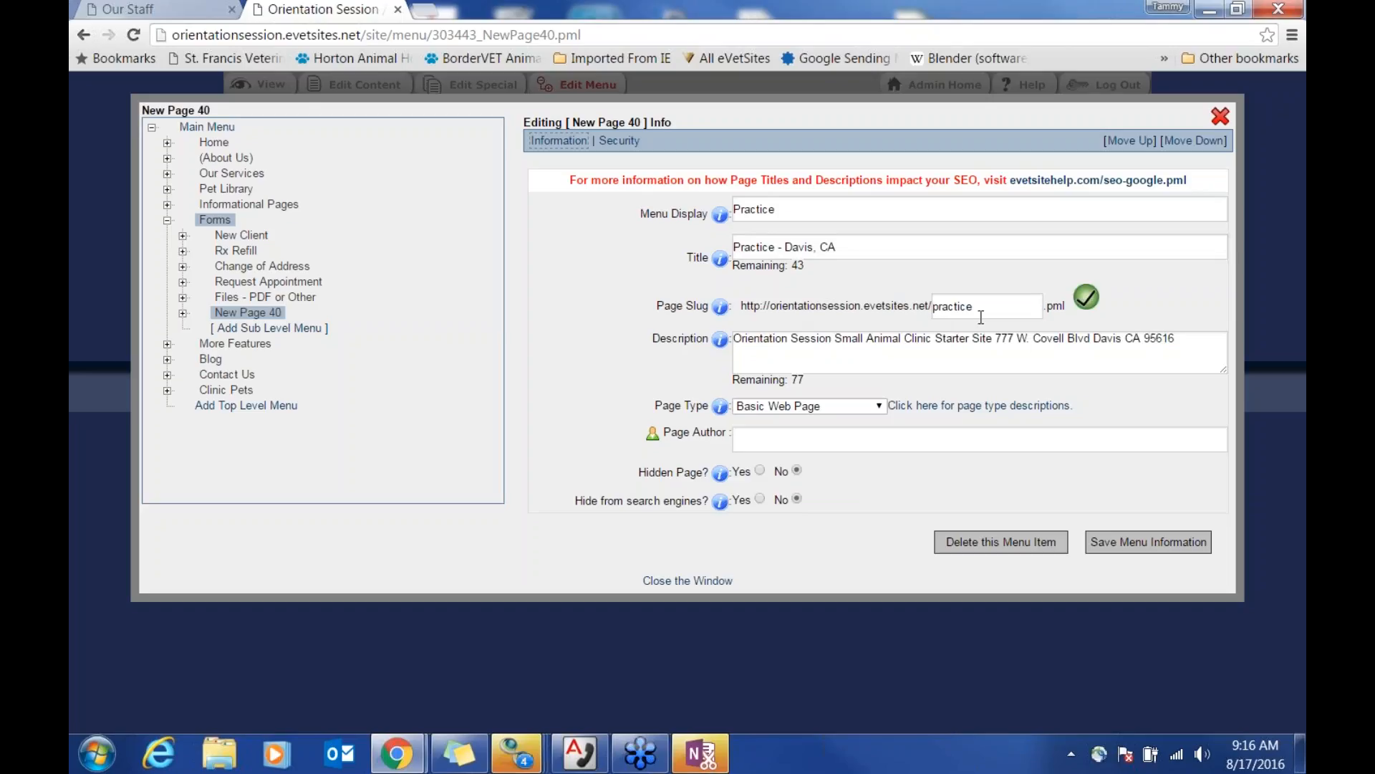
# Step: Add the description 'This is our practice form.', set type Form Page - Advanced, save, and view it
pyautogui.click(842, 361)
pyautogui.click(1194, 345)
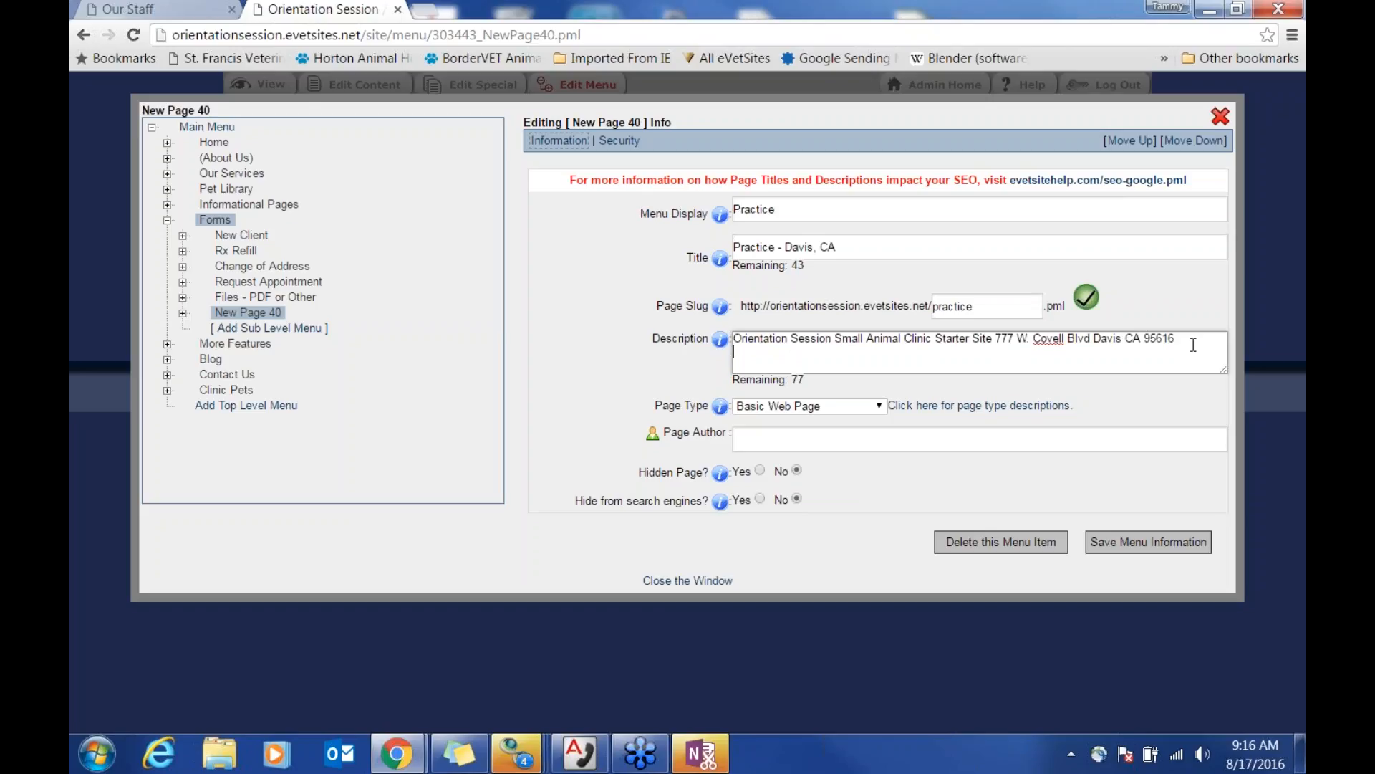
pyautogui.press('Return')
pyautogui.write('This is our practice form.')
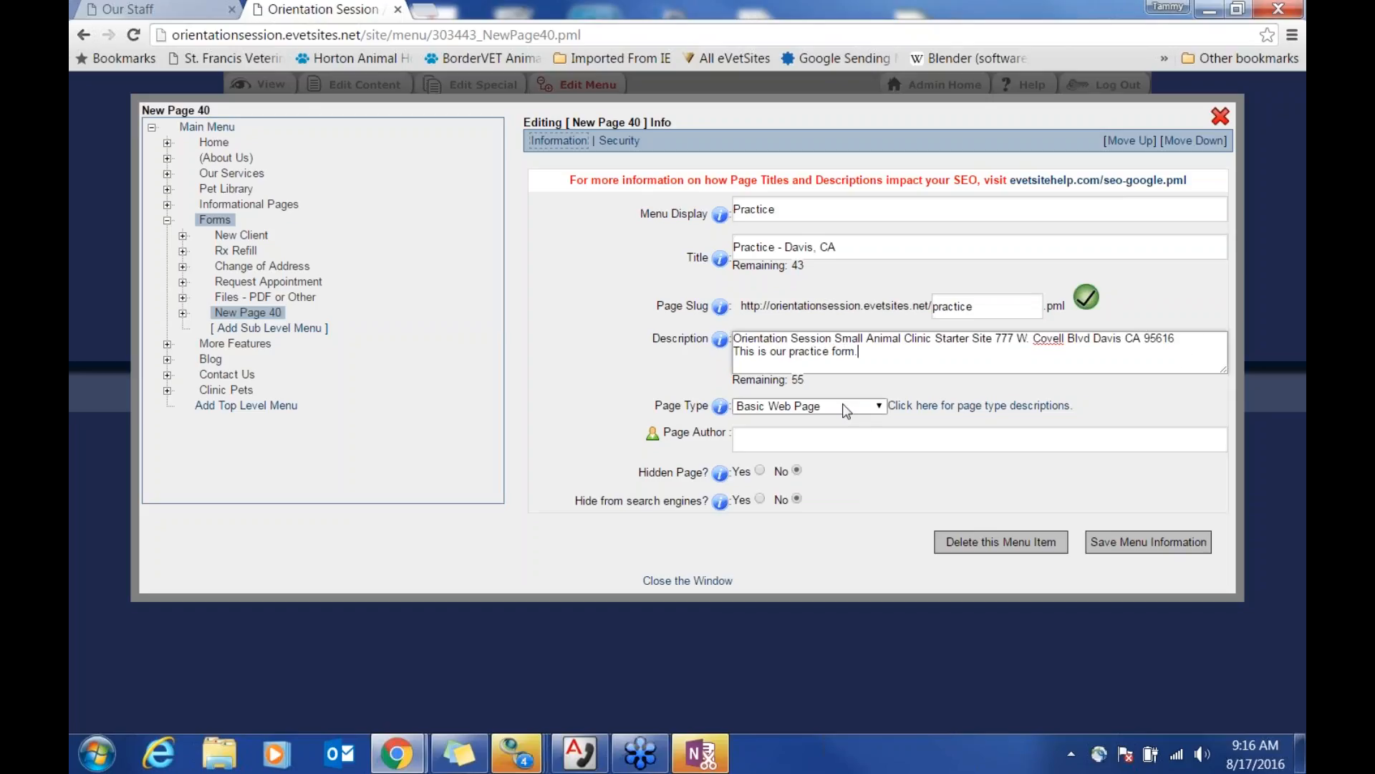
pyautogui.click(862, 410)
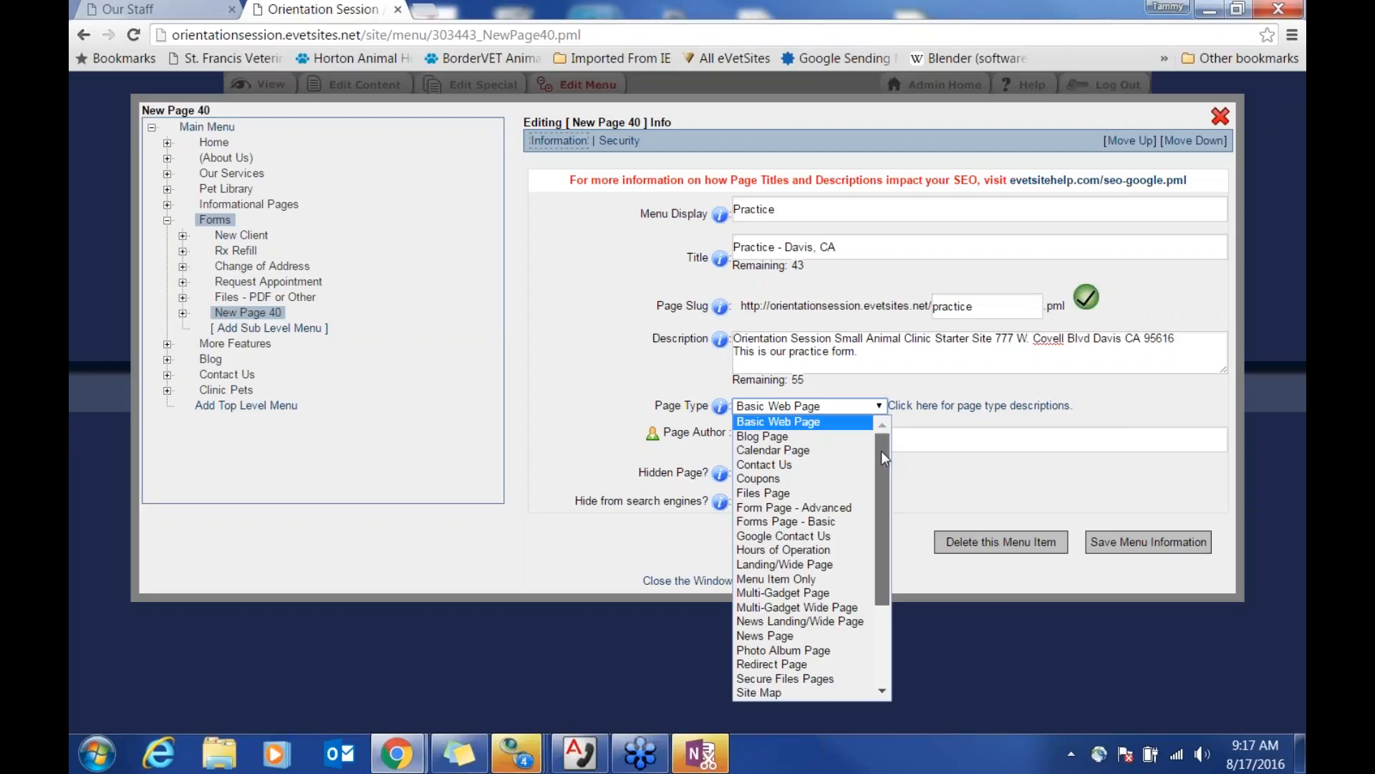
pyautogui.click(858, 508)
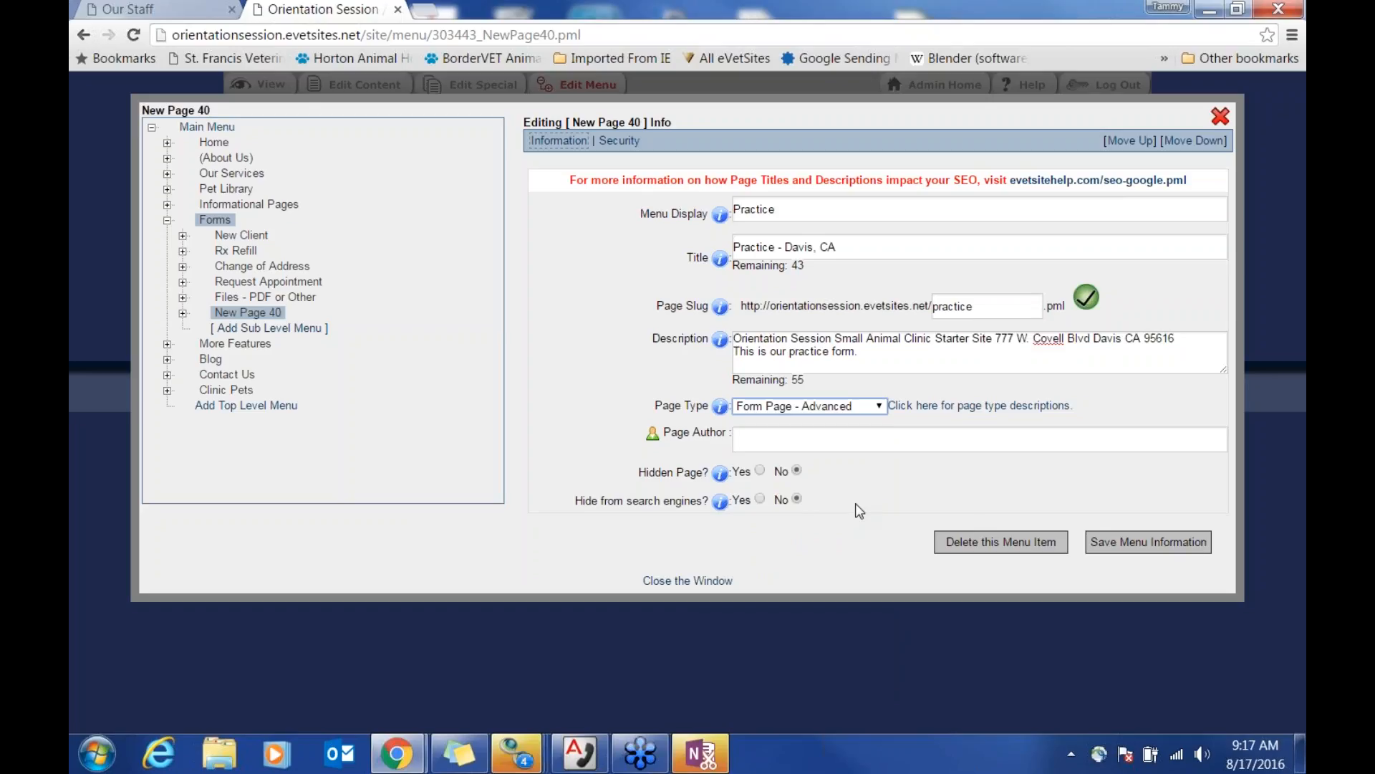
pyautogui.click(1149, 550)
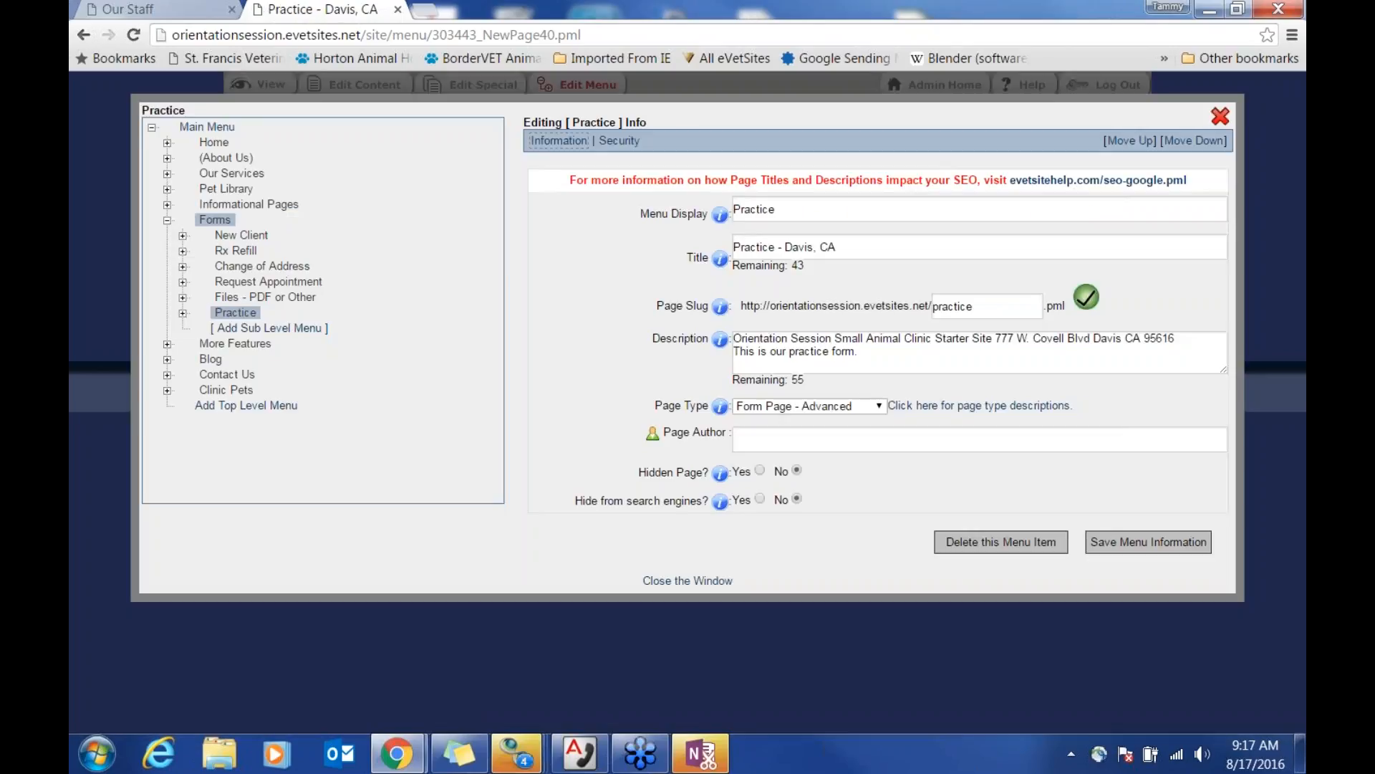
pyautogui.click(1221, 120)
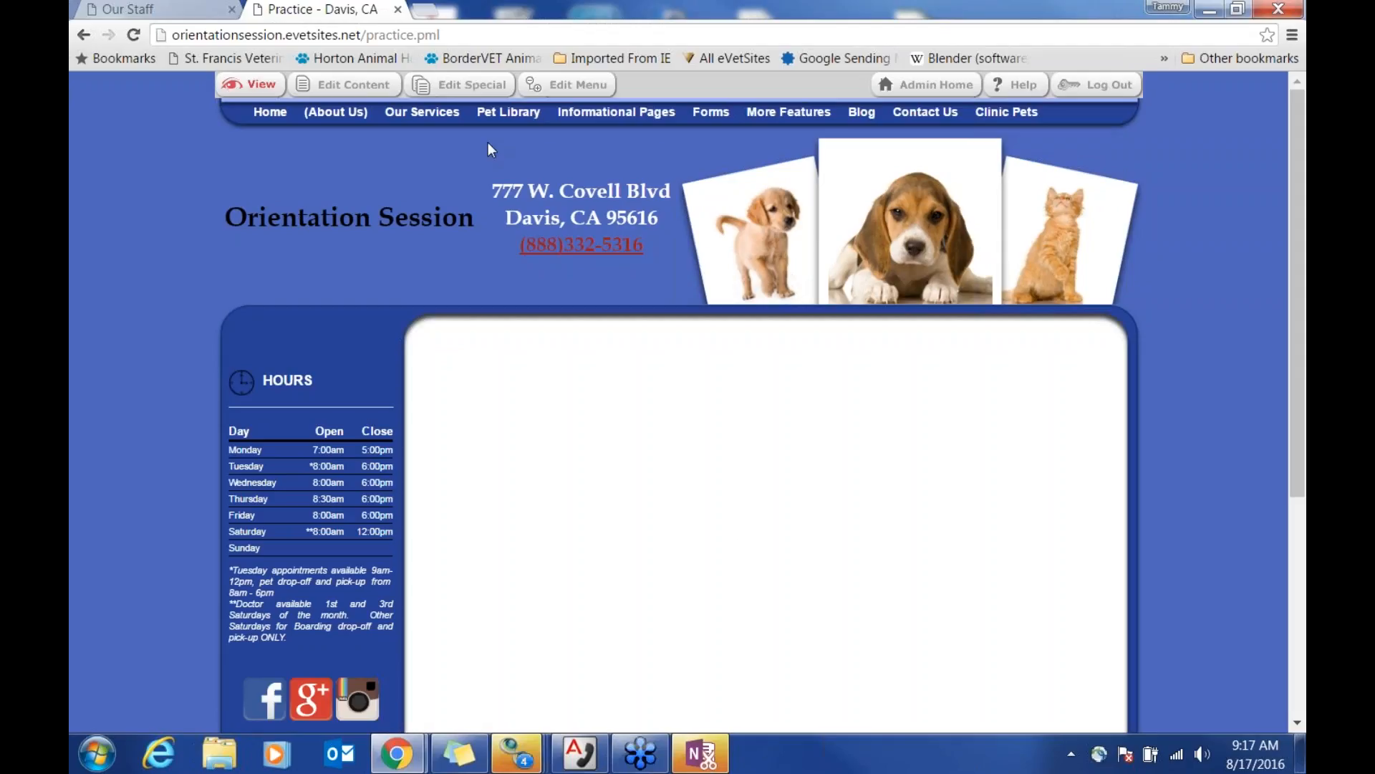
# Step: Open the Practice Form settings and change its response to 'Thank You. Type your message'
pyautogui.click(472, 86)
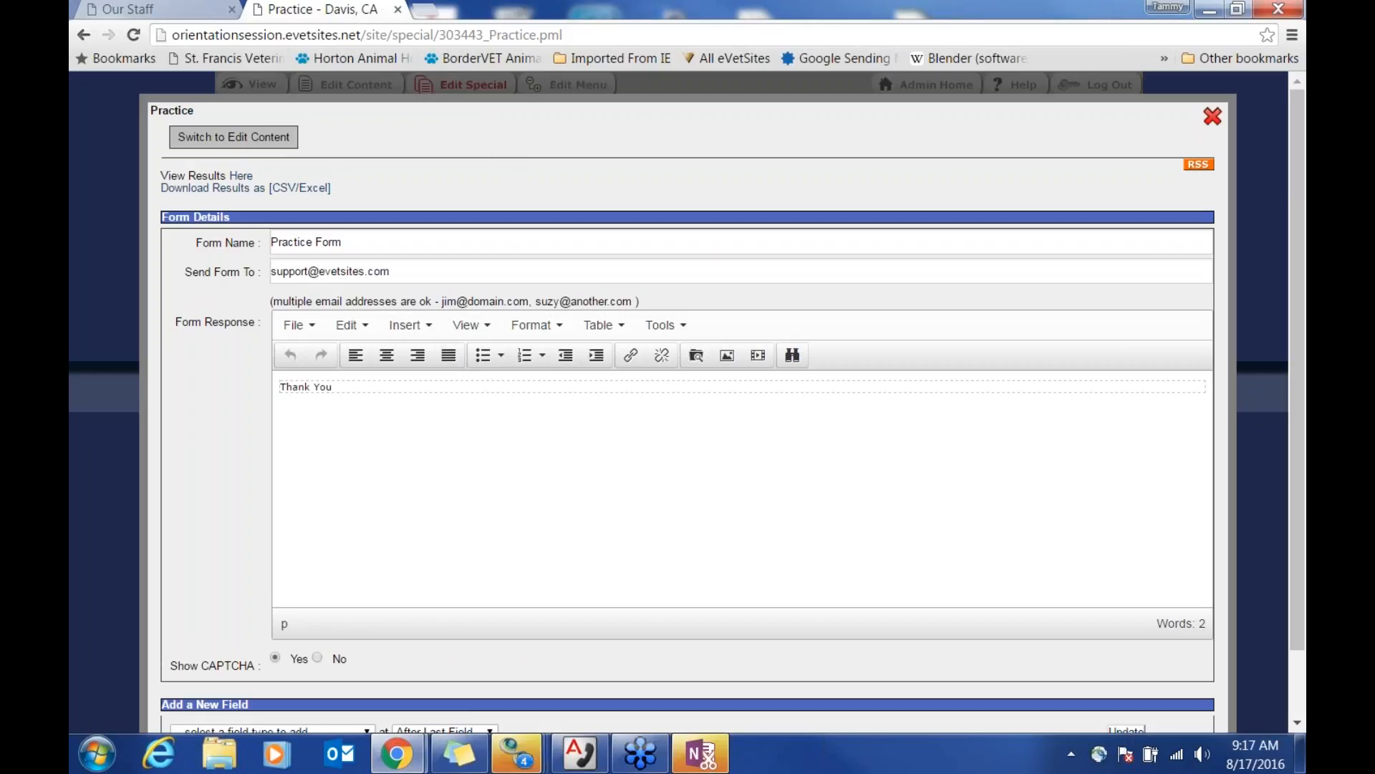
pyautogui.moveTo(405, 266); pyautogui.dragTo(246, 272)
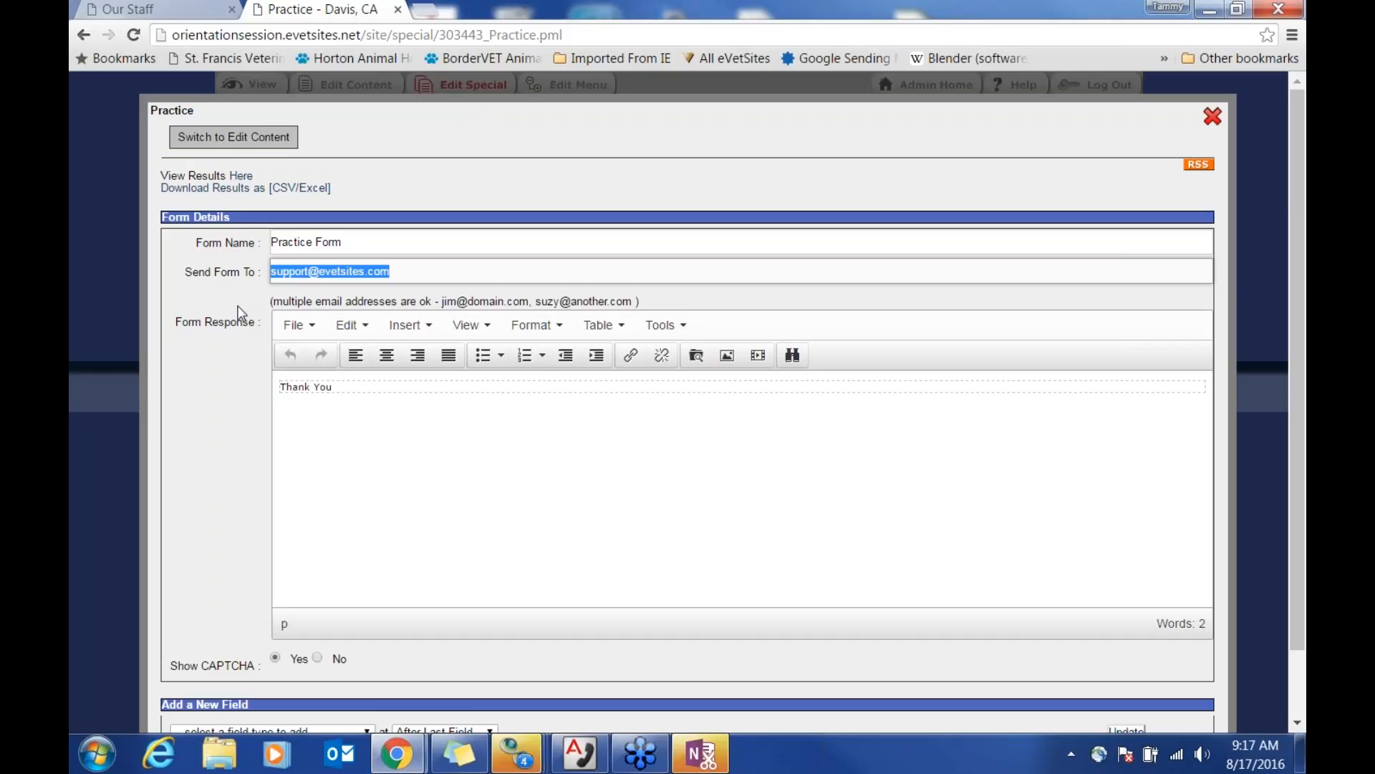
pyautogui.moveTo(374, 241); pyautogui.dragTo(243, 244)
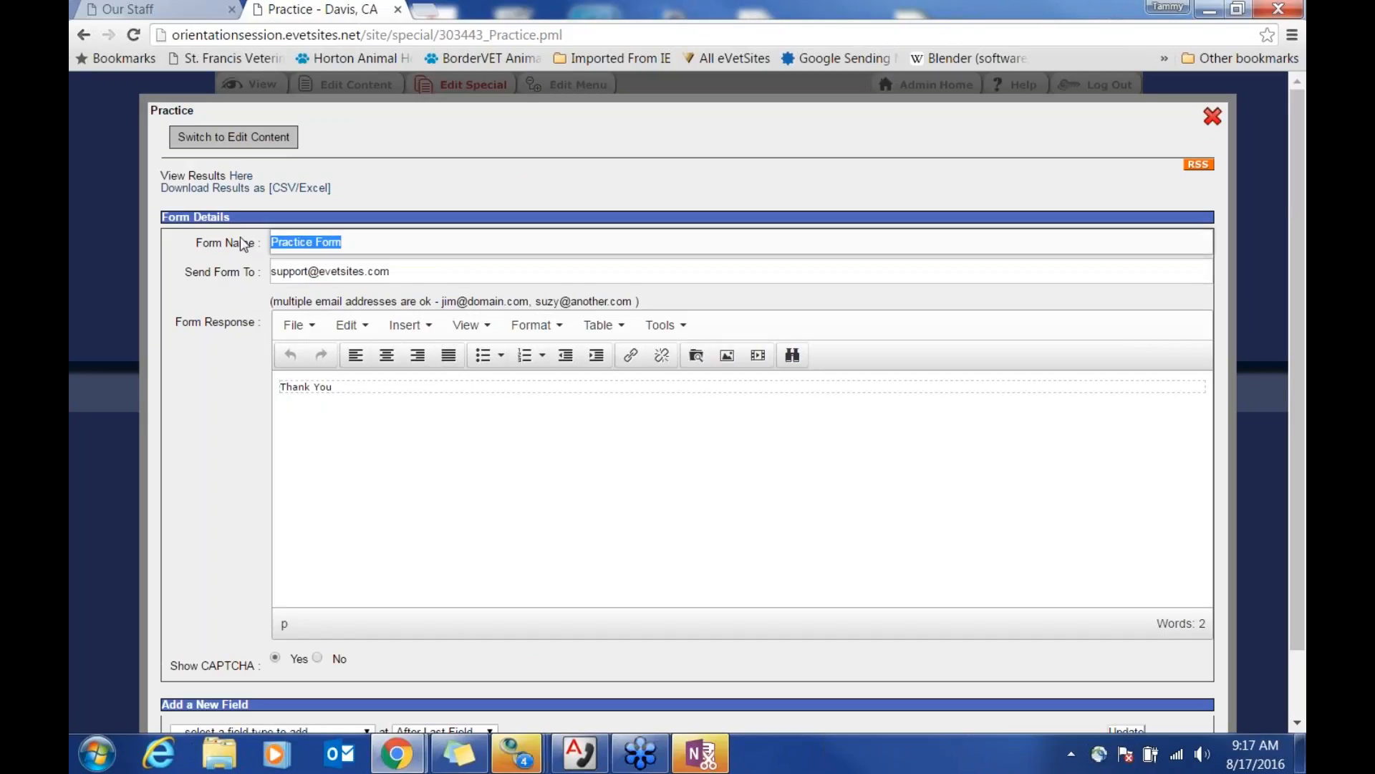
pyautogui.click(584, 464)
pyautogui.moveTo(347, 384); pyautogui.dragTo(284, 383)
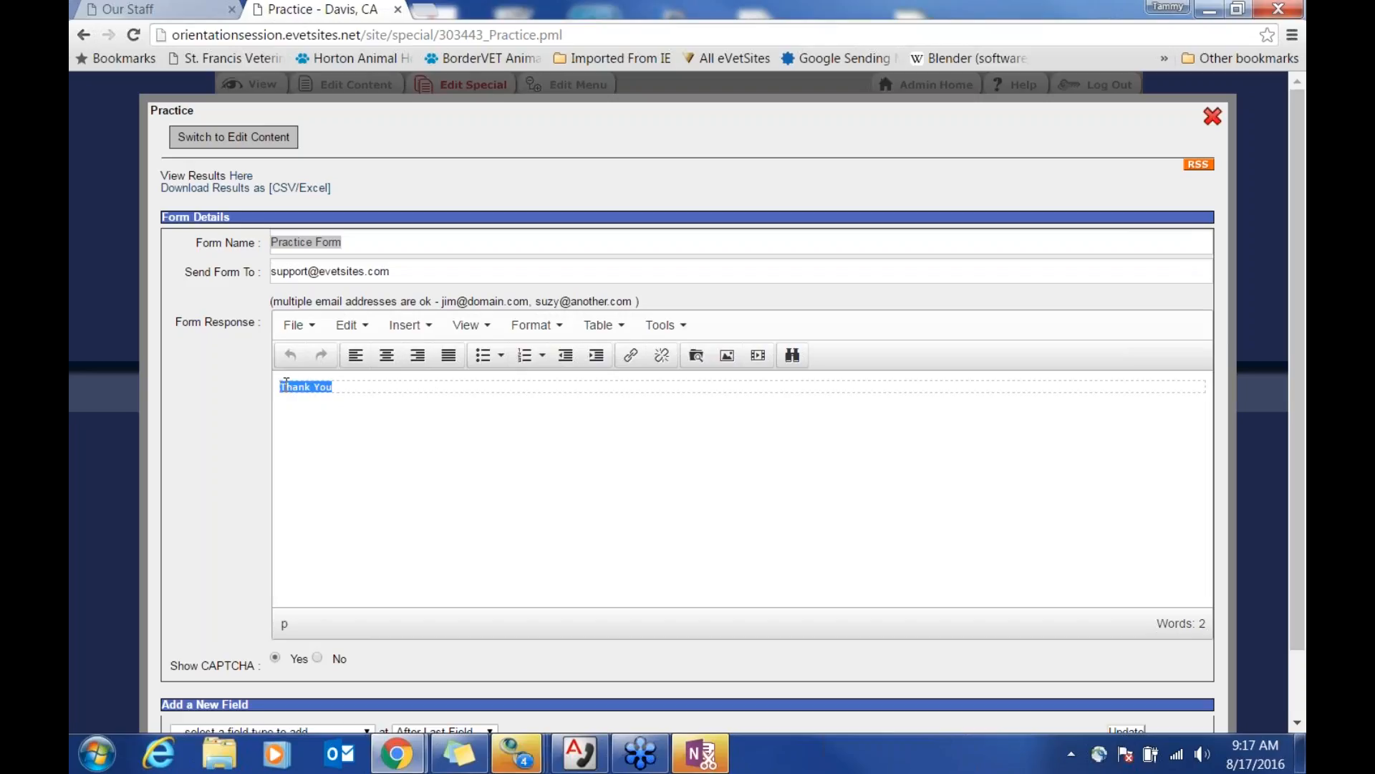
pyautogui.click(353, 381)
pyautogui.write('.')
pyautogui.write('Type your message')
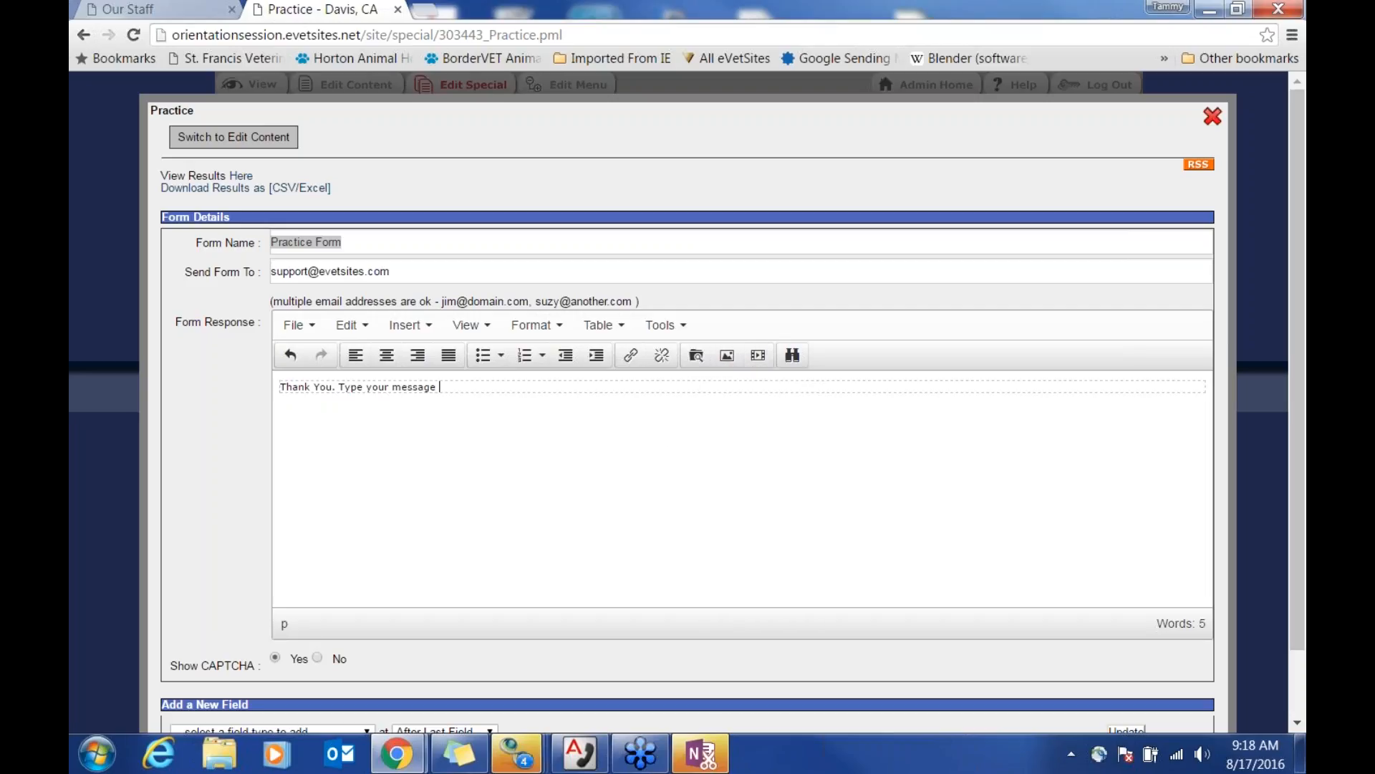
pyautogui.scroll(-1, 863, 482)
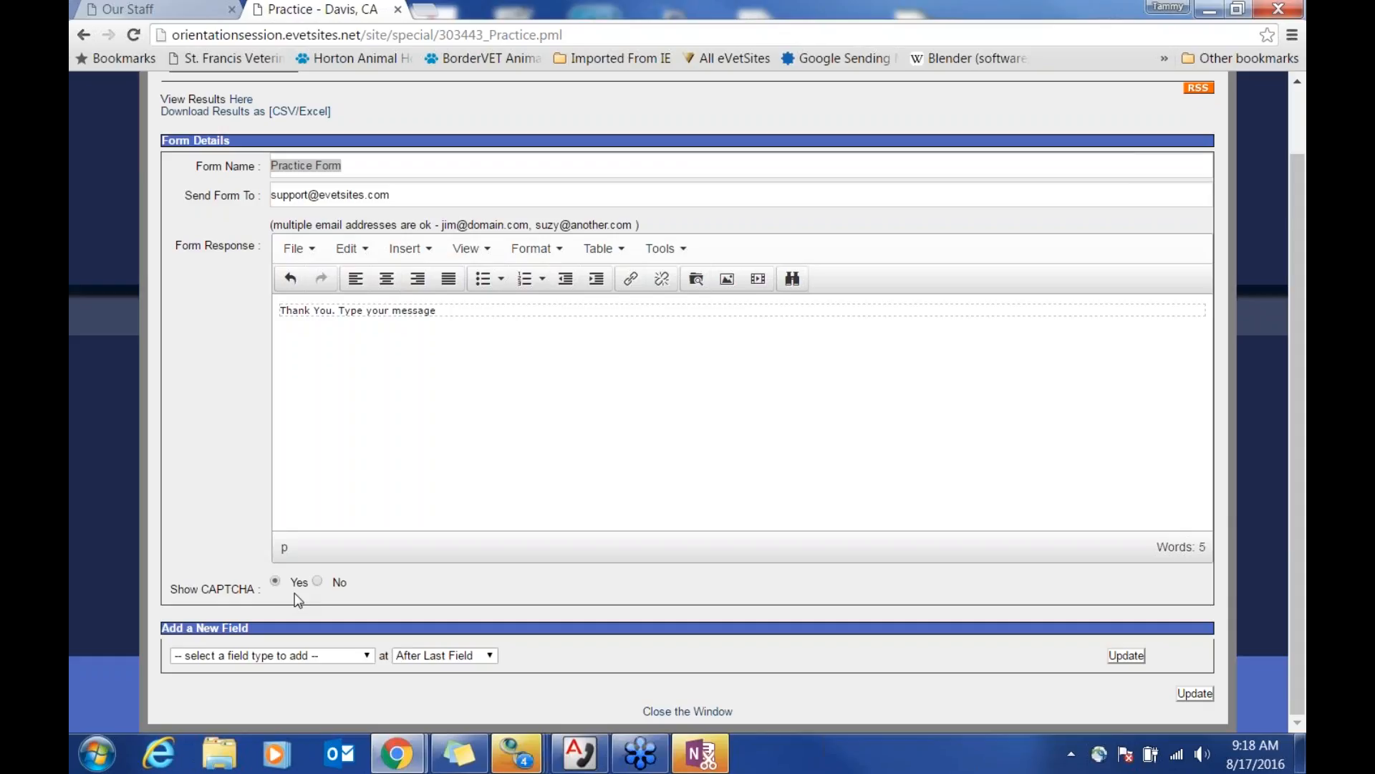
pyautogui.click(353, 663)
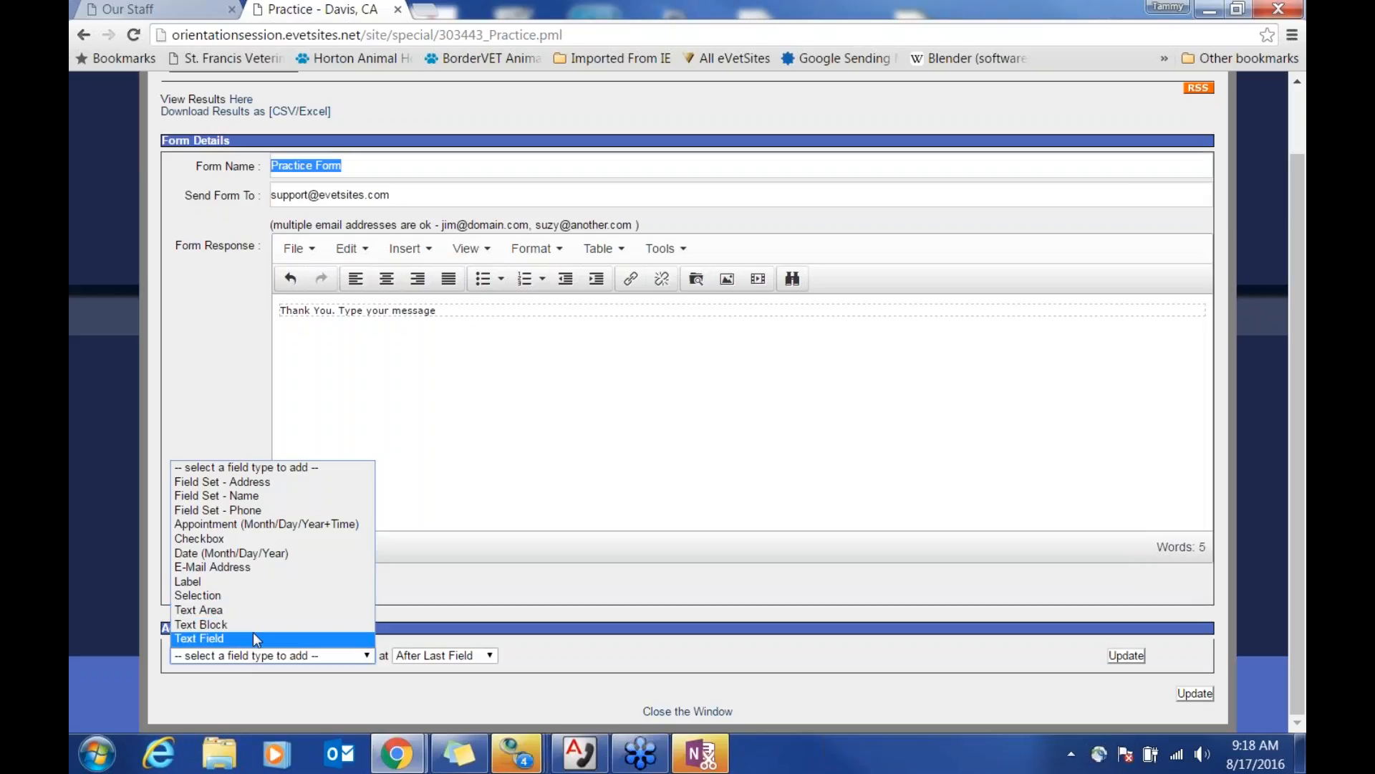
# Step: Add the Name field set and an appointment date-and-time field to the Practice Form
pyautogui.click(253, 496)
pyautogui.click(1127, 656)
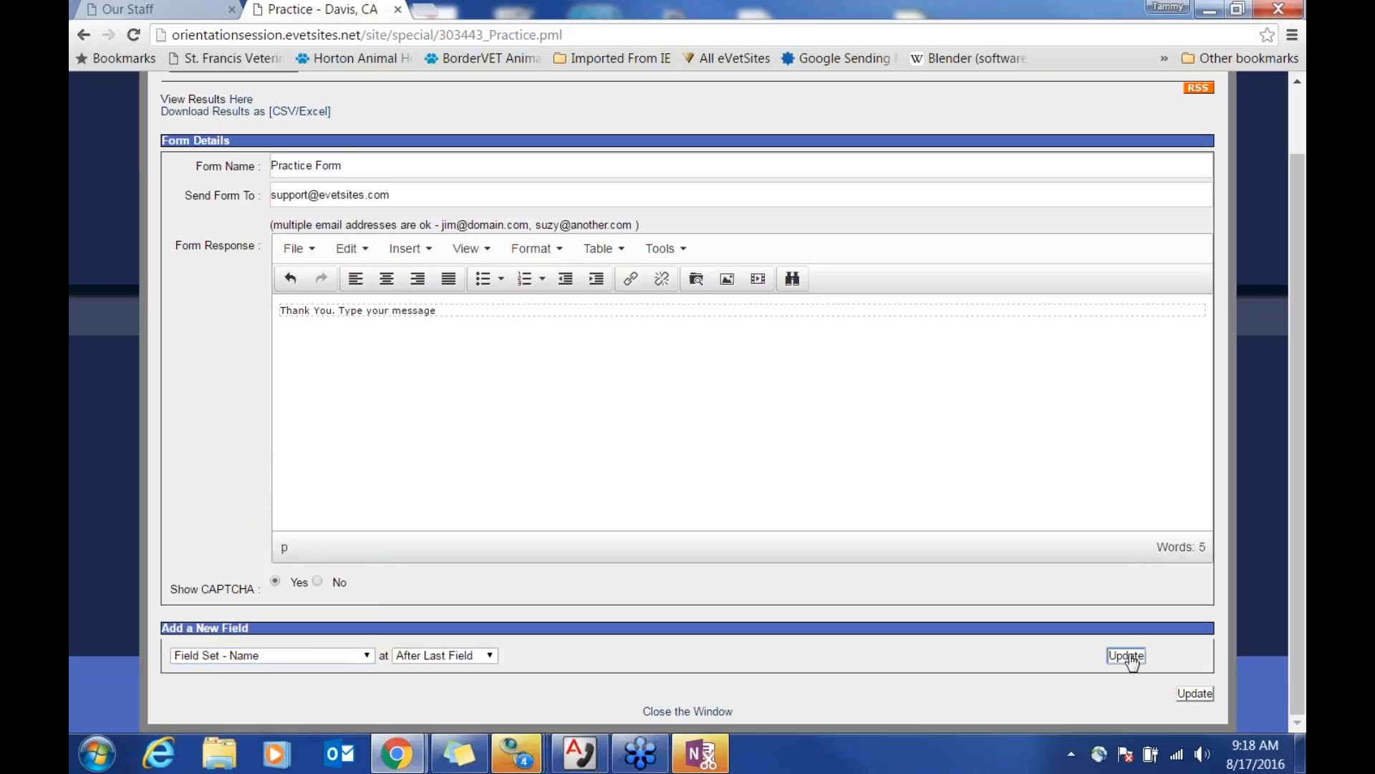
pyautogui.scroll(-3, 983, 614)
pyautogui.click(357, 524)
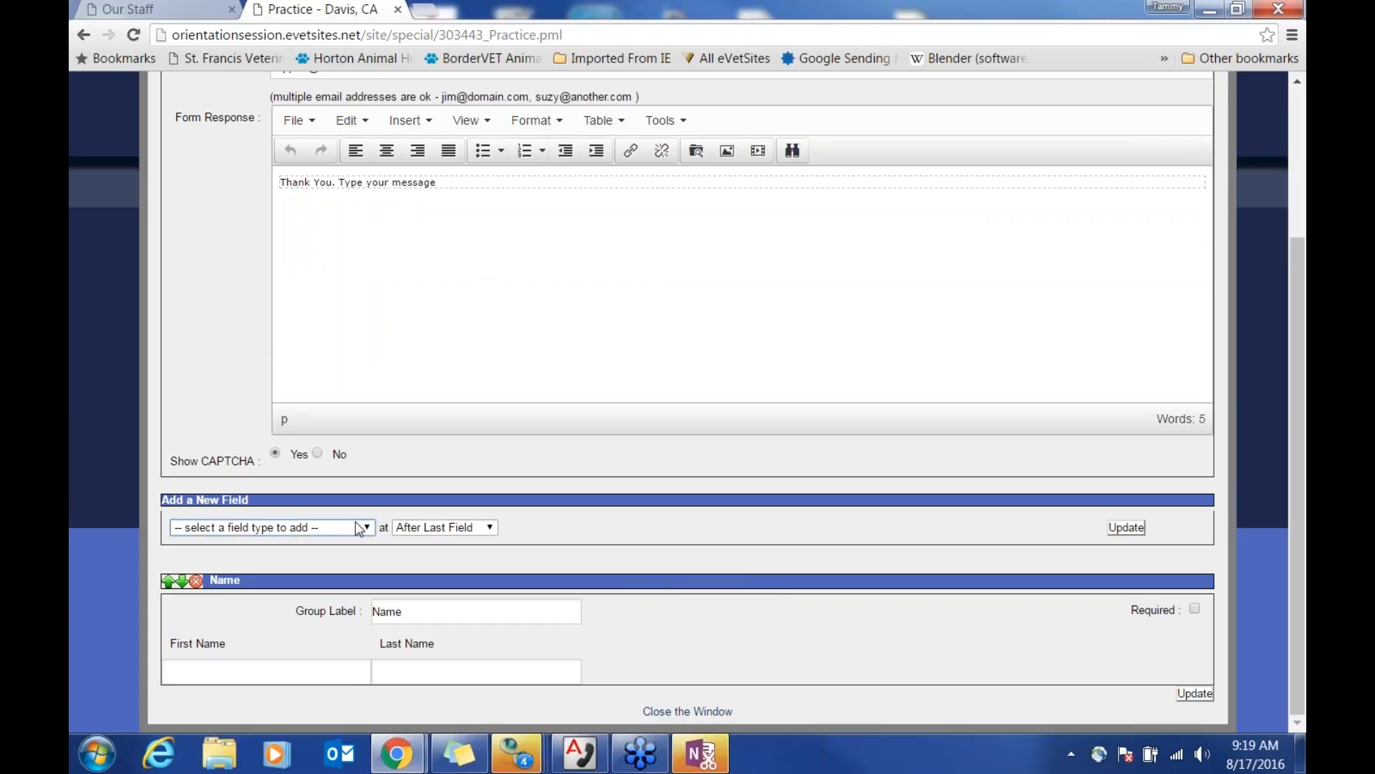
pyautogui.click(359, 528)
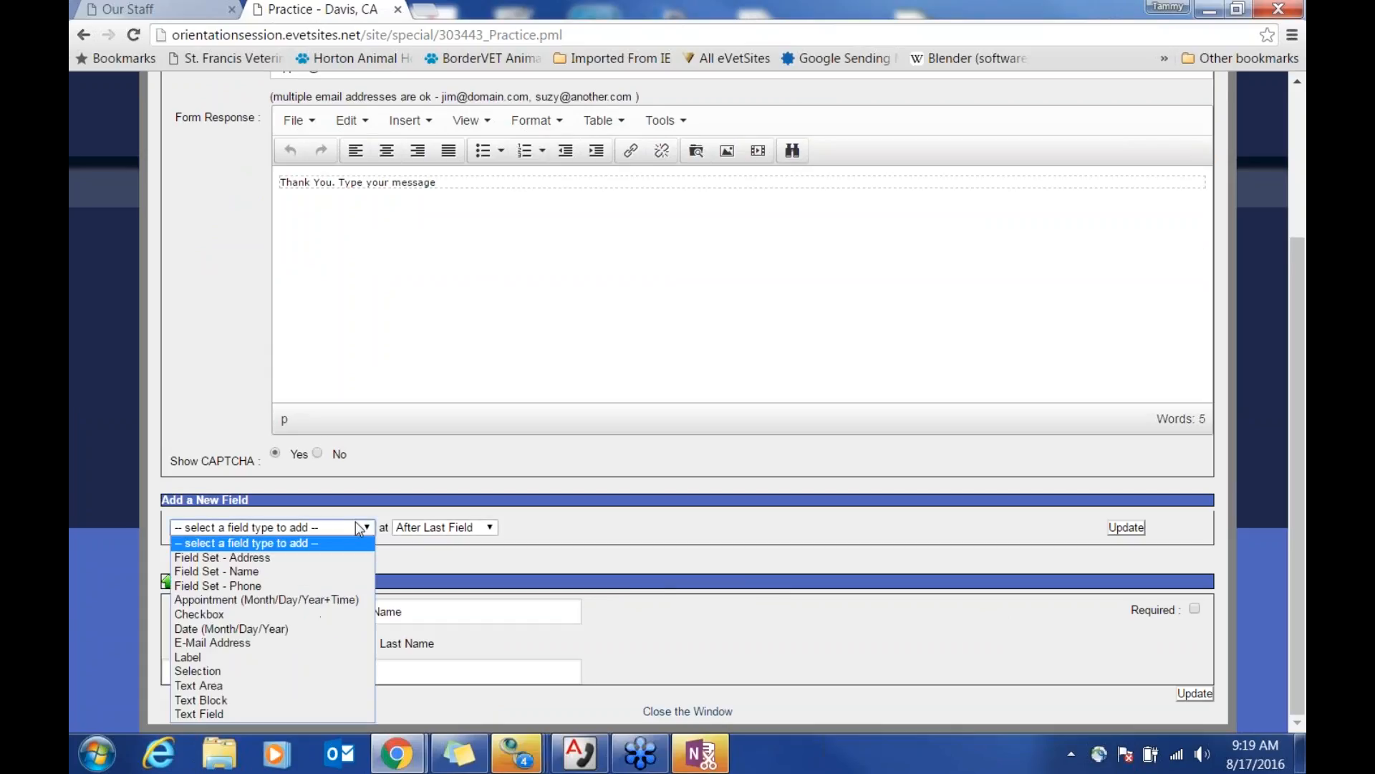
pyautogui.click(338, 600)
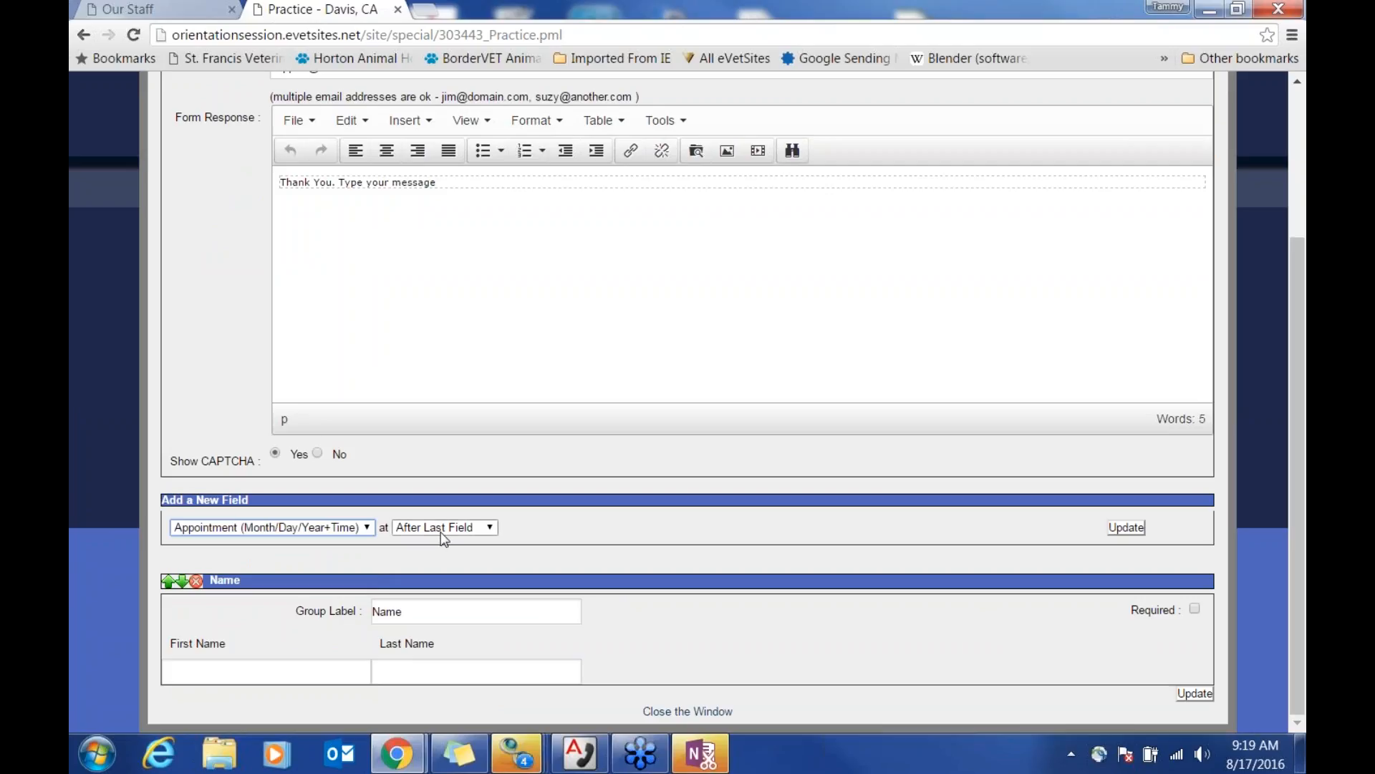
pyautogui.click(1126, 527)
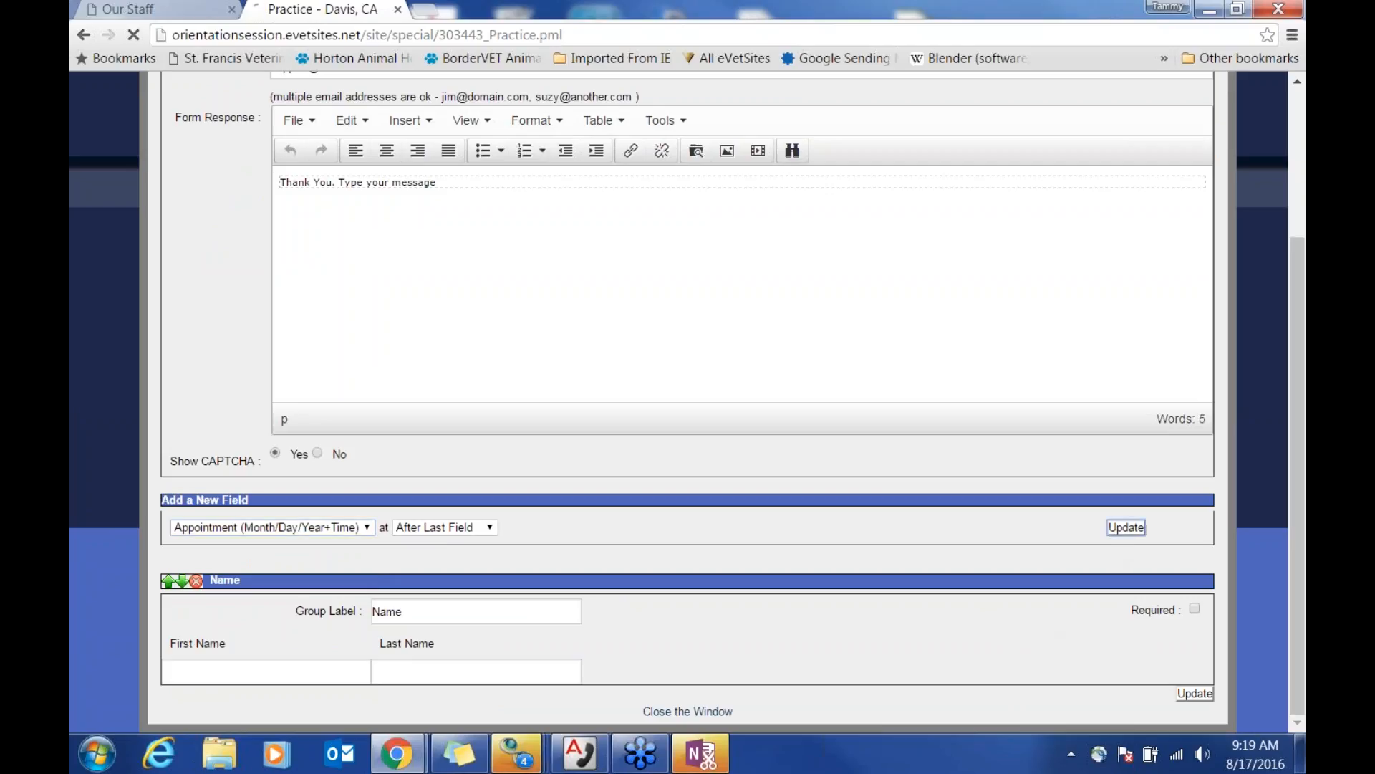
# Step: Add a second appointment field and label them 'Appointment - 1st Choice' and 'Appointment - 2nd Choice'
pyautogui.scroll(-4, 936, 540)
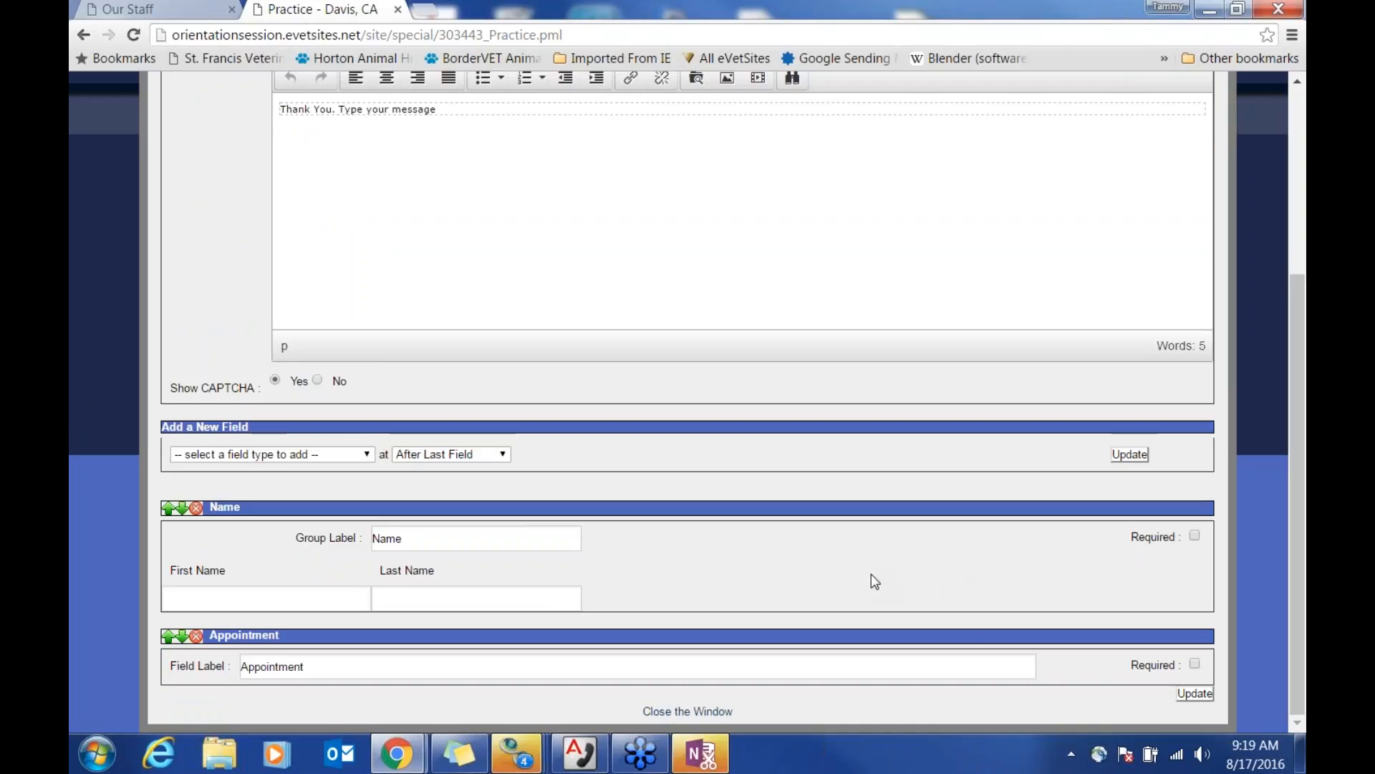
pyautogui.click(371, 459)
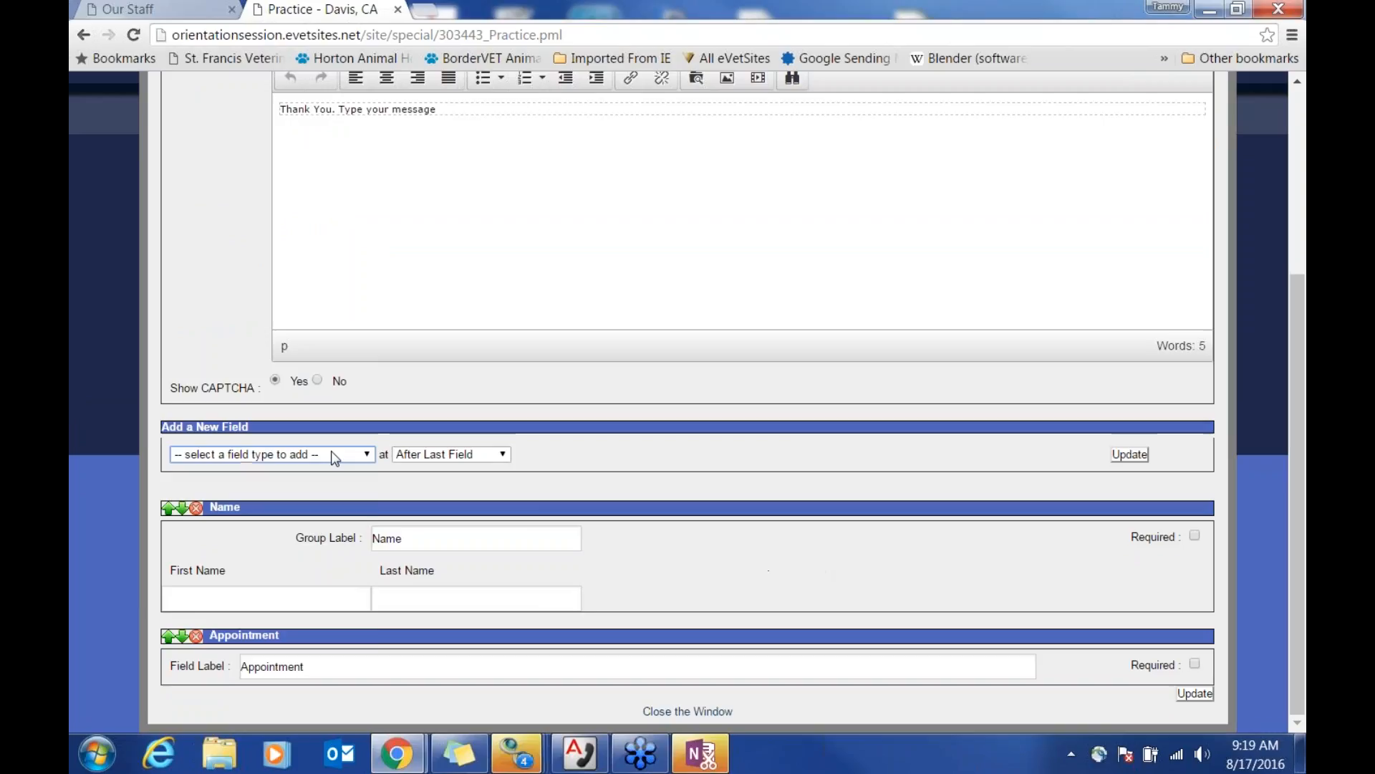
pyautogui.click(325, 529)
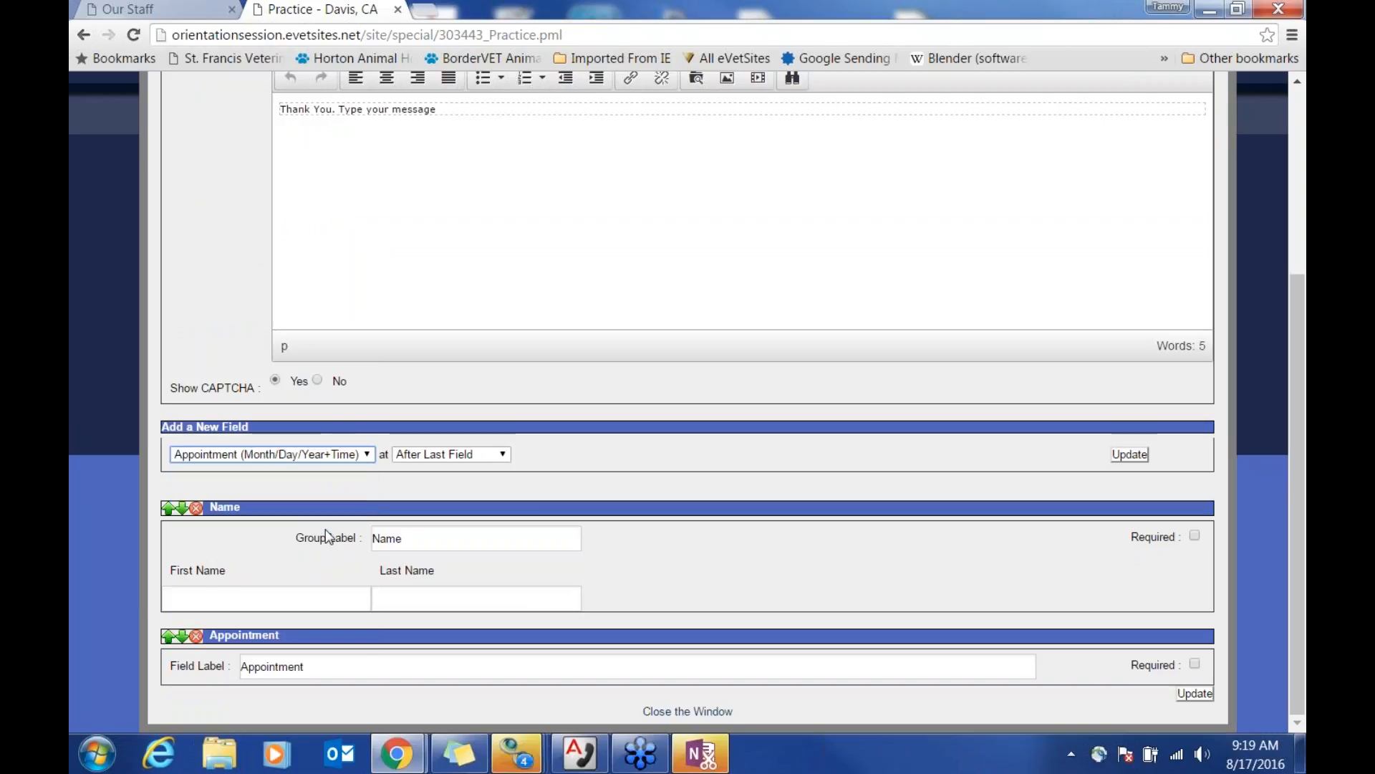
pyautogui.click(1118, 462)
pyautogui.scroll(-2, 810, 531)
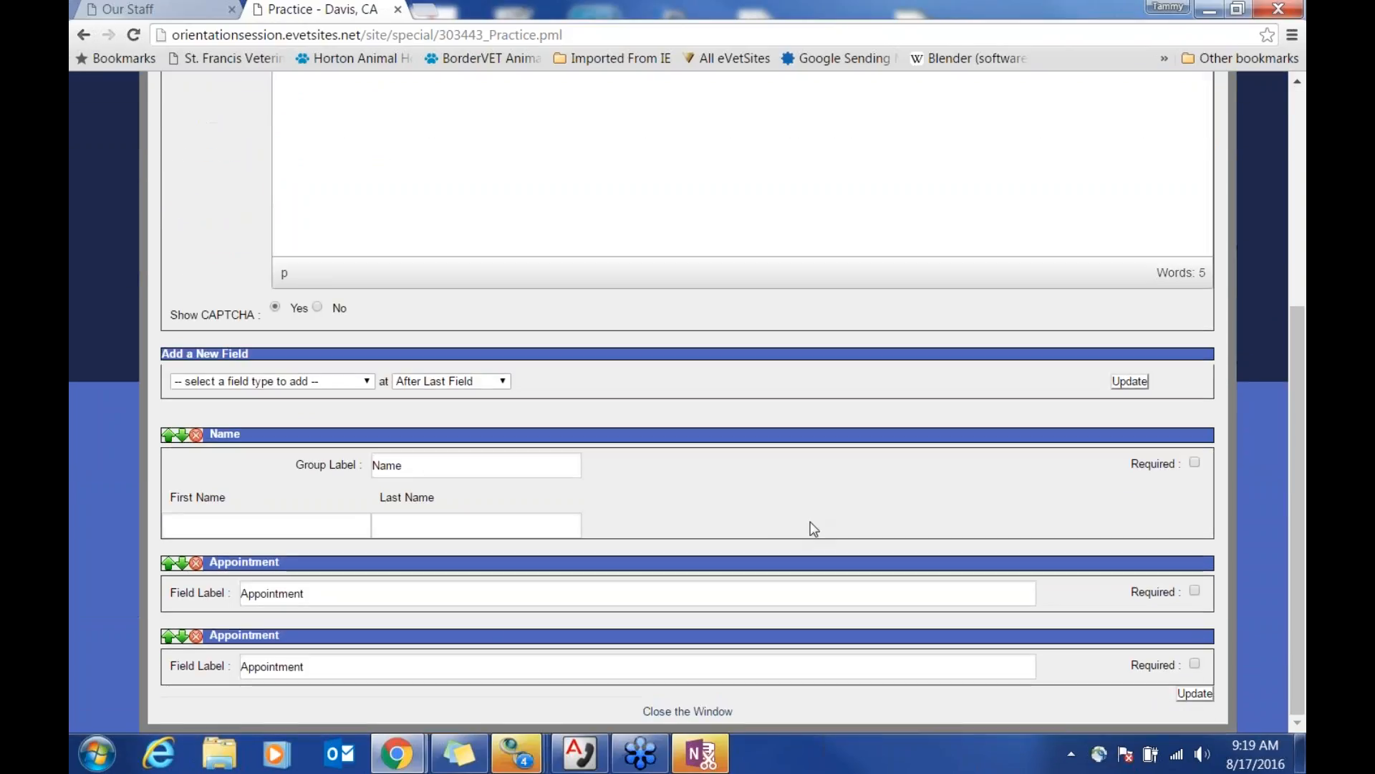
pyautogui.click(339, 594)
pyautogui.write('- 1st Chr')
pyautogui.write('ice')
pyautogui.click(447, 657)
pyautogui.write('- 2nd Choice')
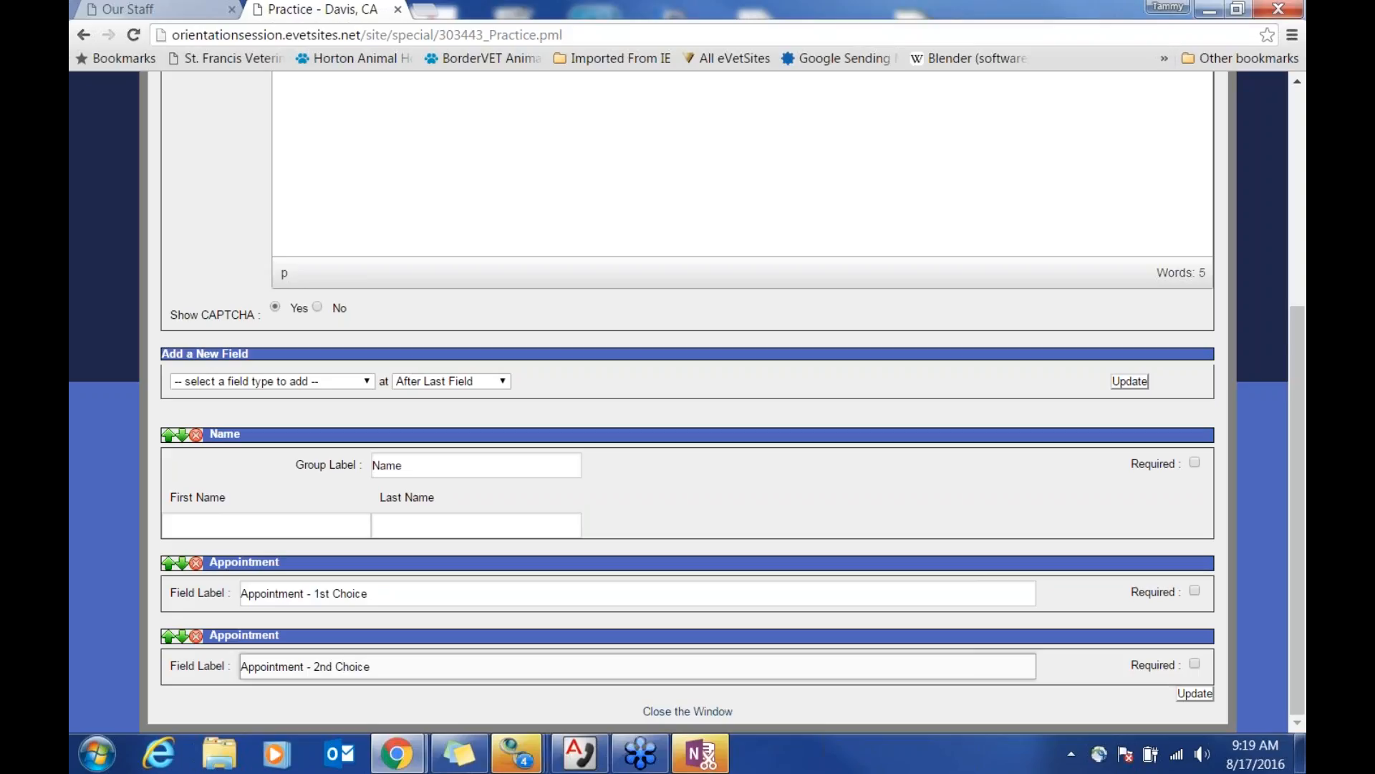
# Step: Make Name and Appointment - 1st Choice required and save the Practice Form
pyautogui.click(1195, 463)
pyautogui.click(1196, 592)
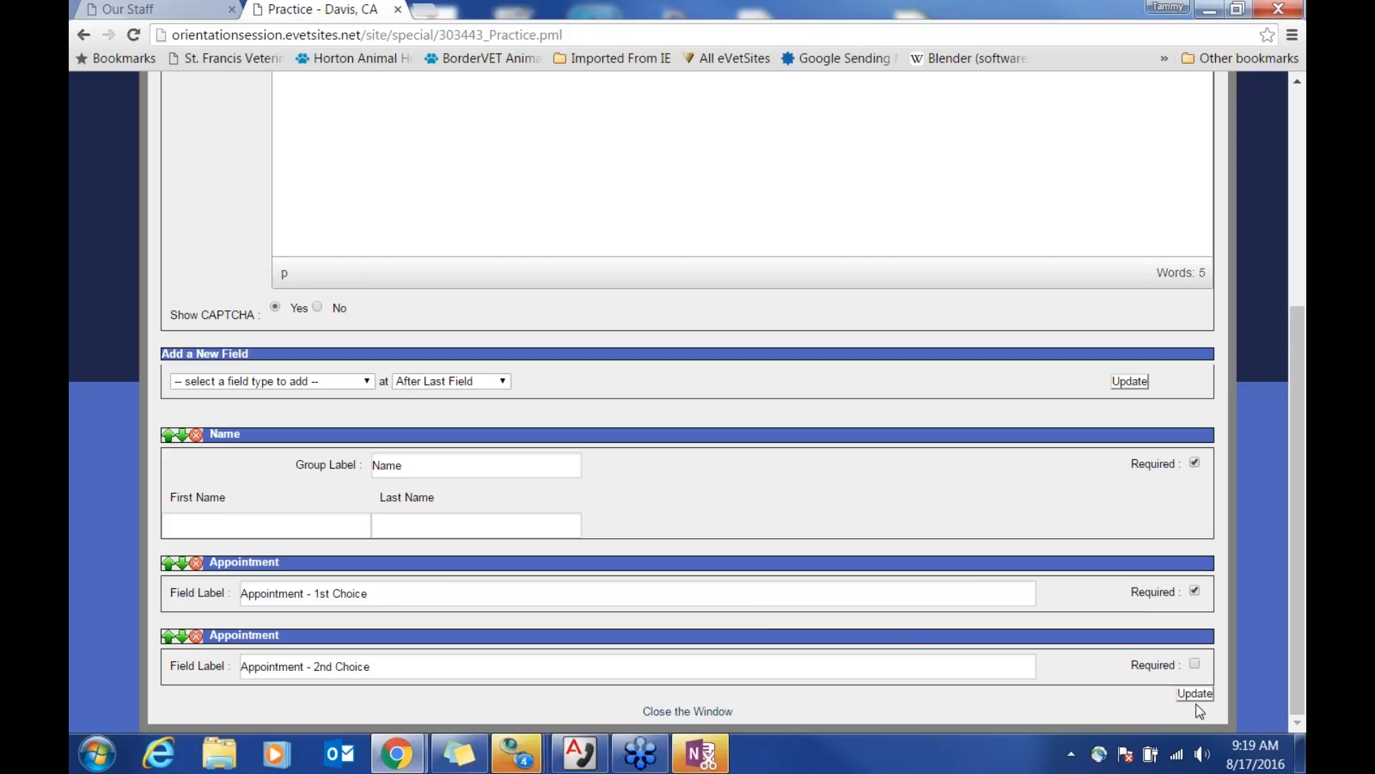
pyautogui.click(1194, 694)
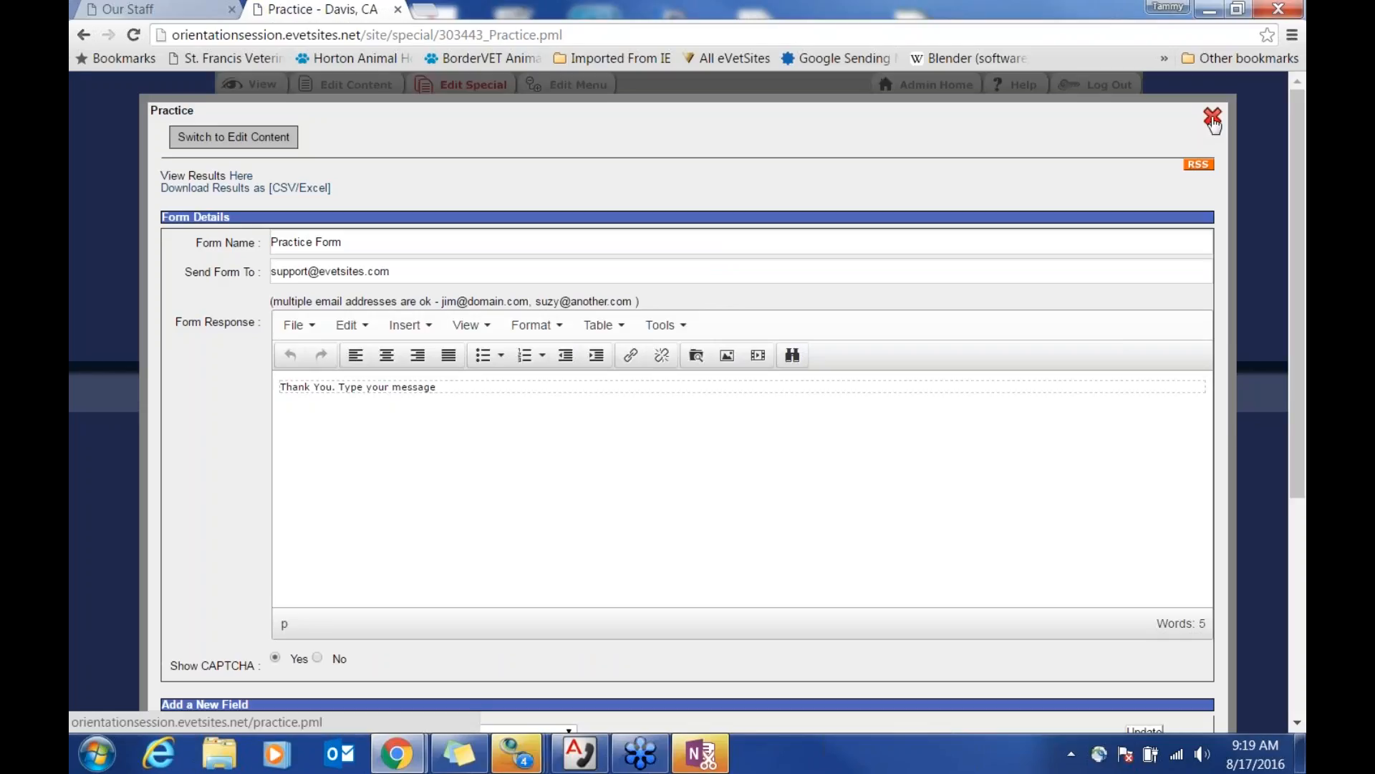
pyautogui.click(1212, 119)
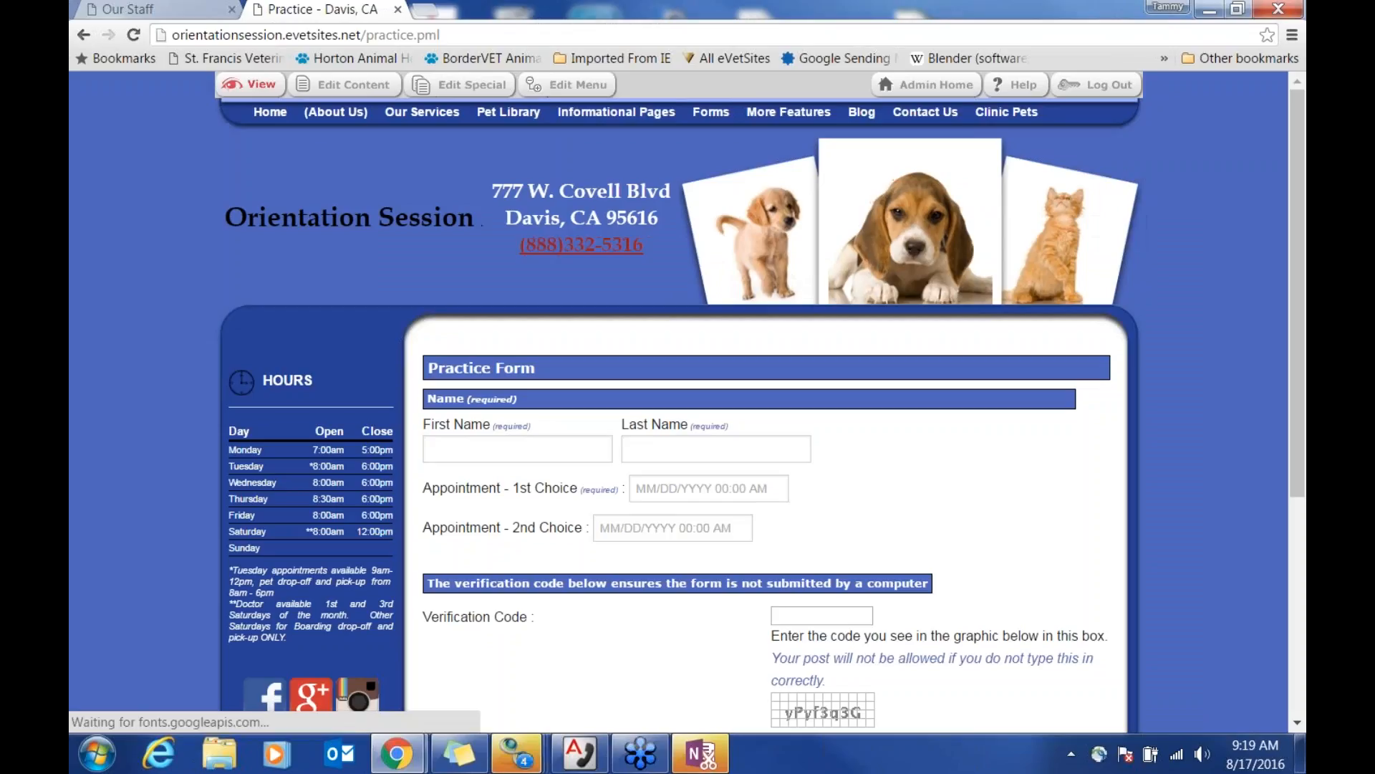
pyautogui.scroll(-1, 1063, 522)
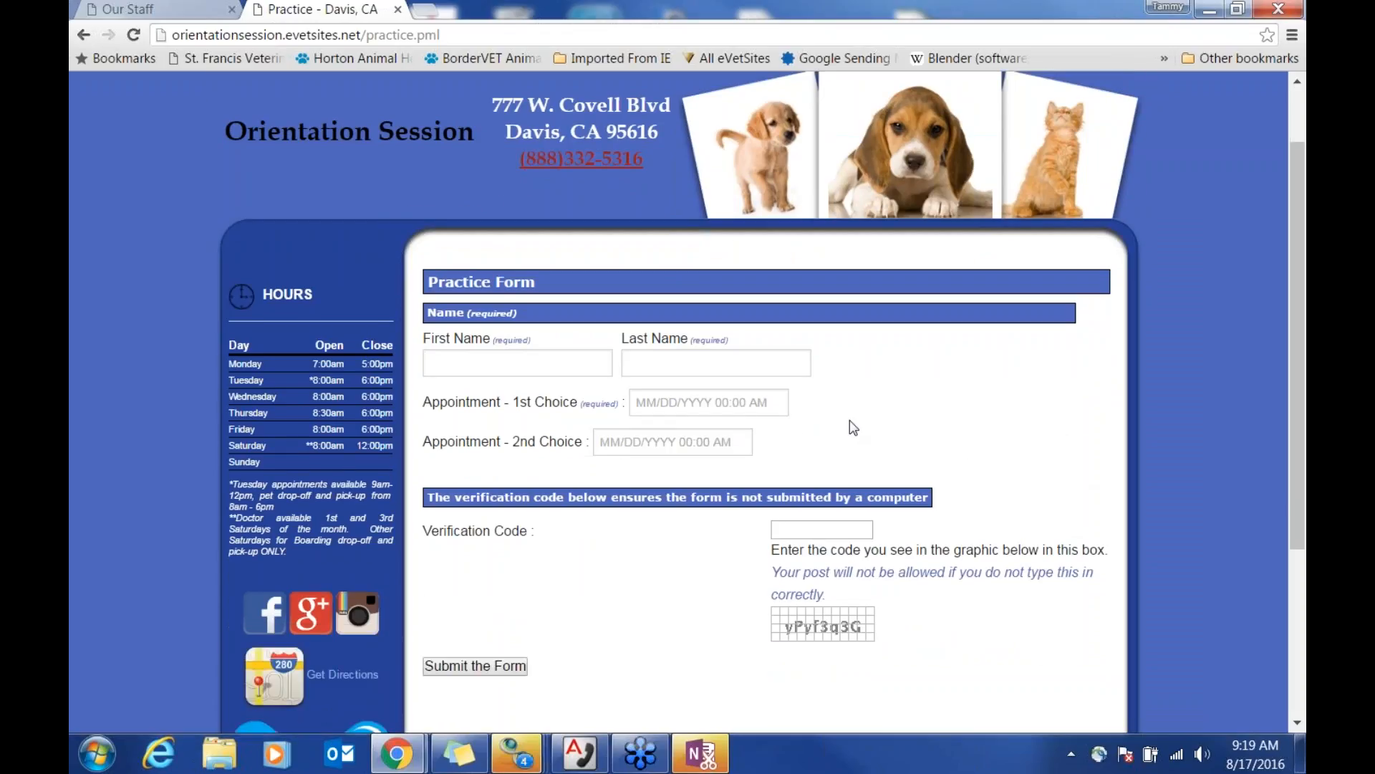
pyautogui.click(741, 403)
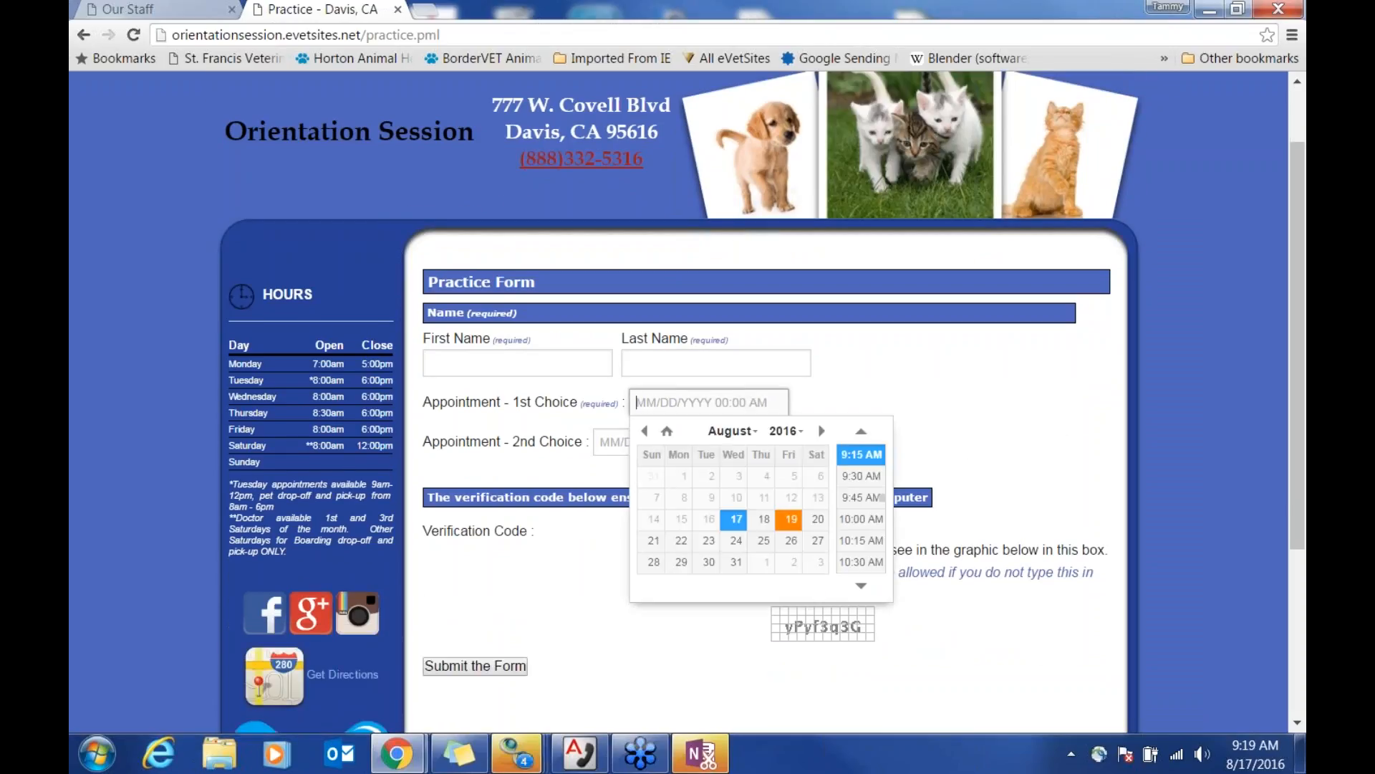
pyautogui.click(973, 419)
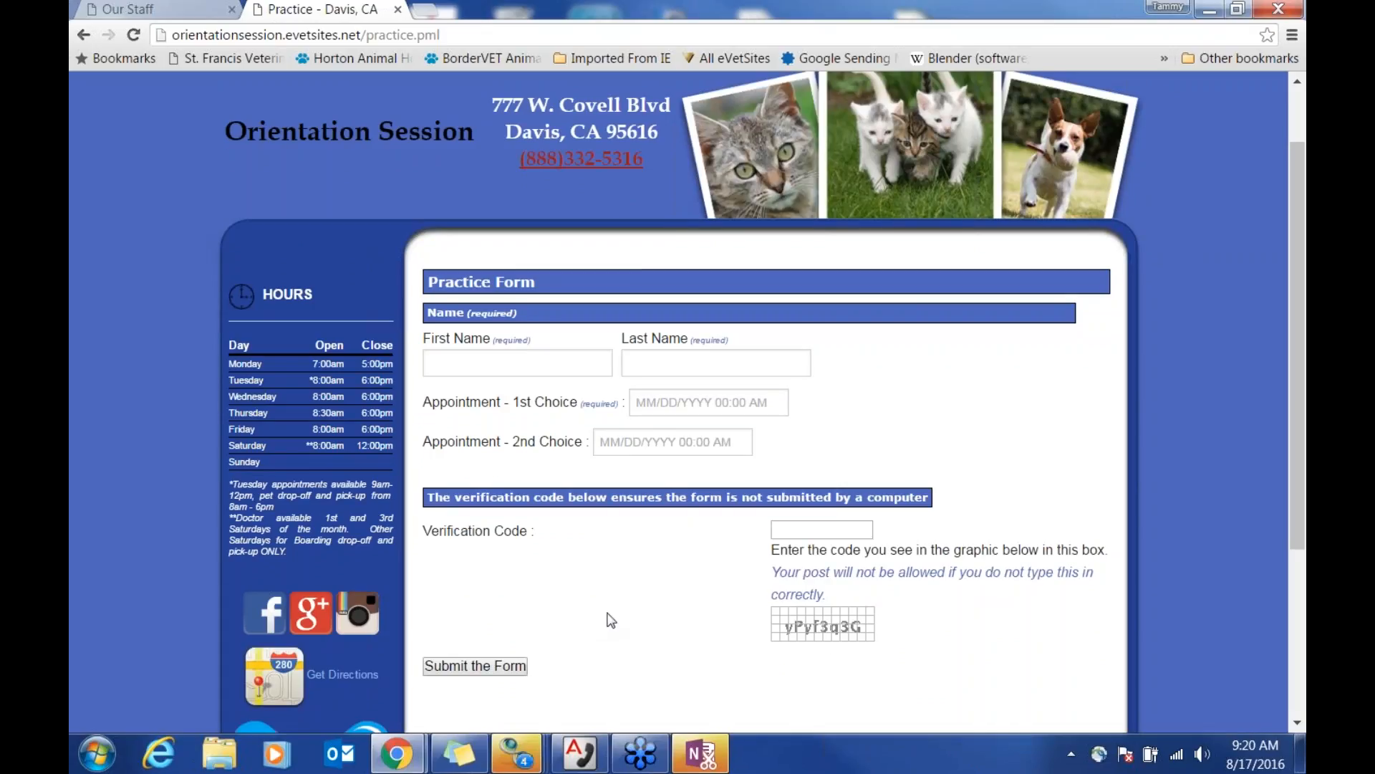
pyautogui.scroll(1, 595, 602)
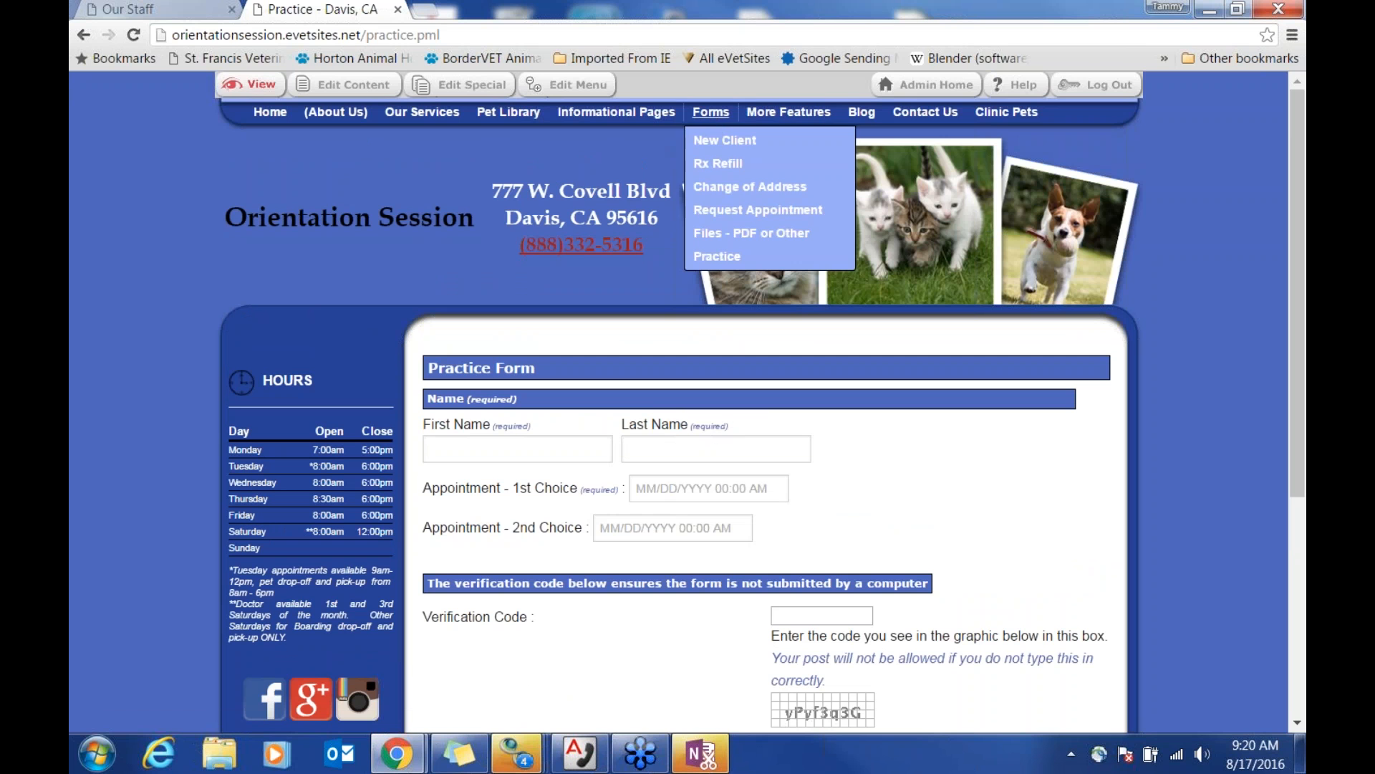
pyautogui.click(725, 141)
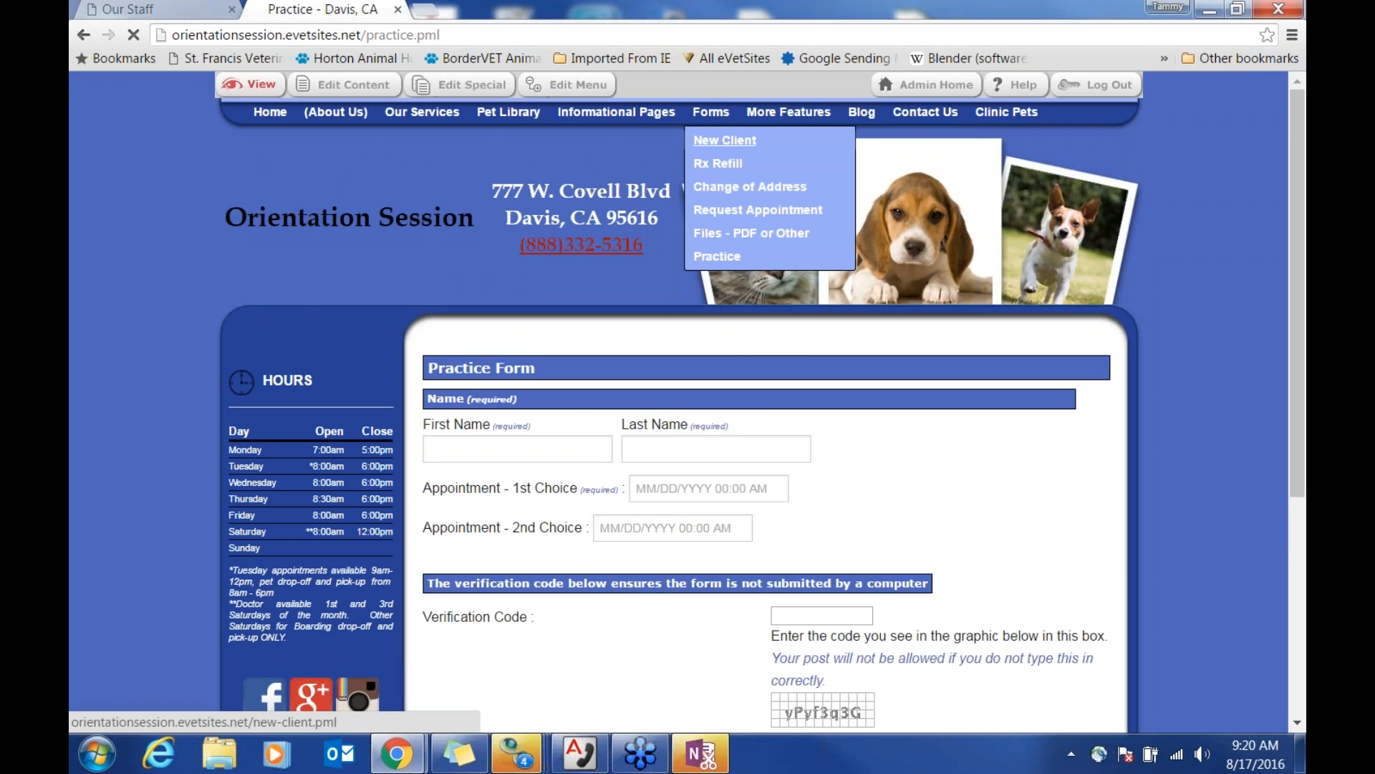
pyautogui.scroll(-1, 941, 416)
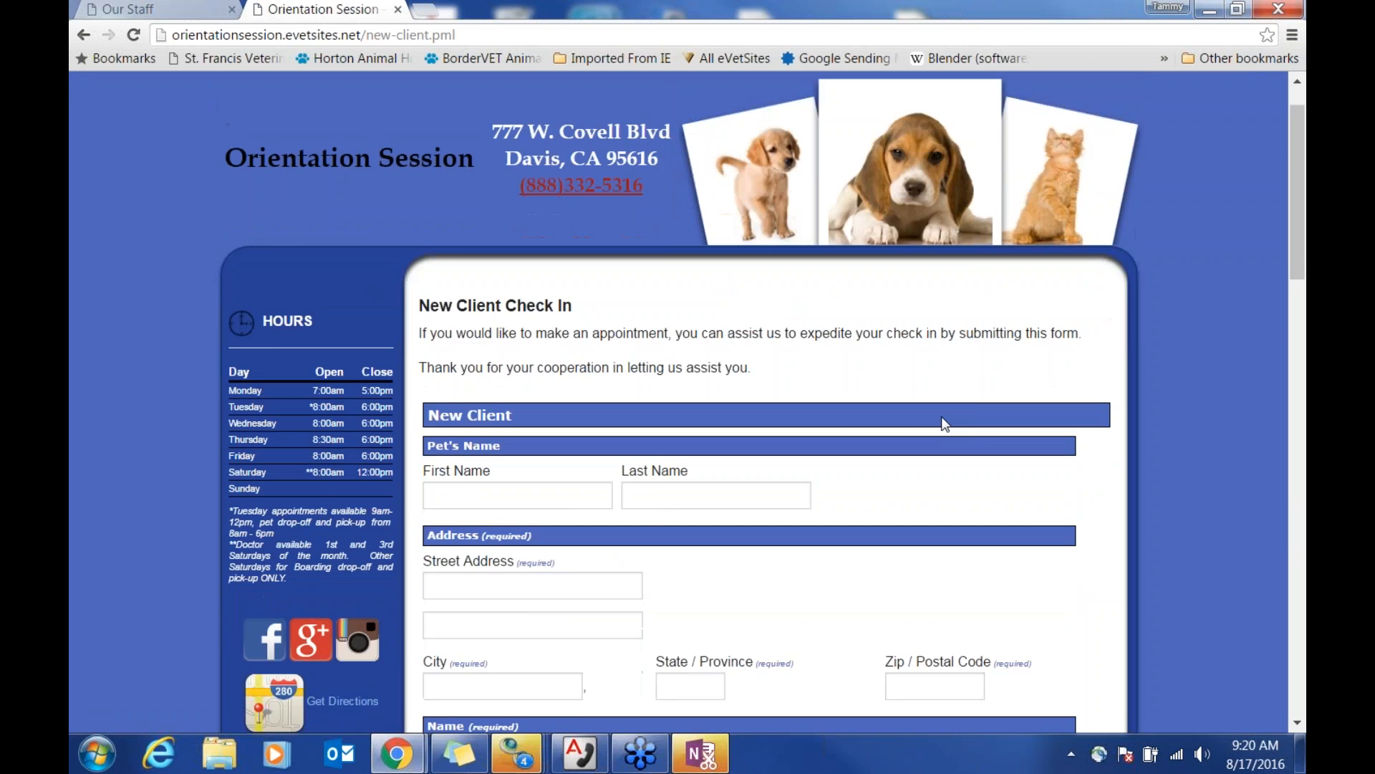
pyautogui.scroll(-3, 941, 414)
pyautogui.scroll(3, 940, 410)
pyautogui.moveTo(751, 341); pyautogui.dragTo(412, 270)
pyautogui.click(570, 334)
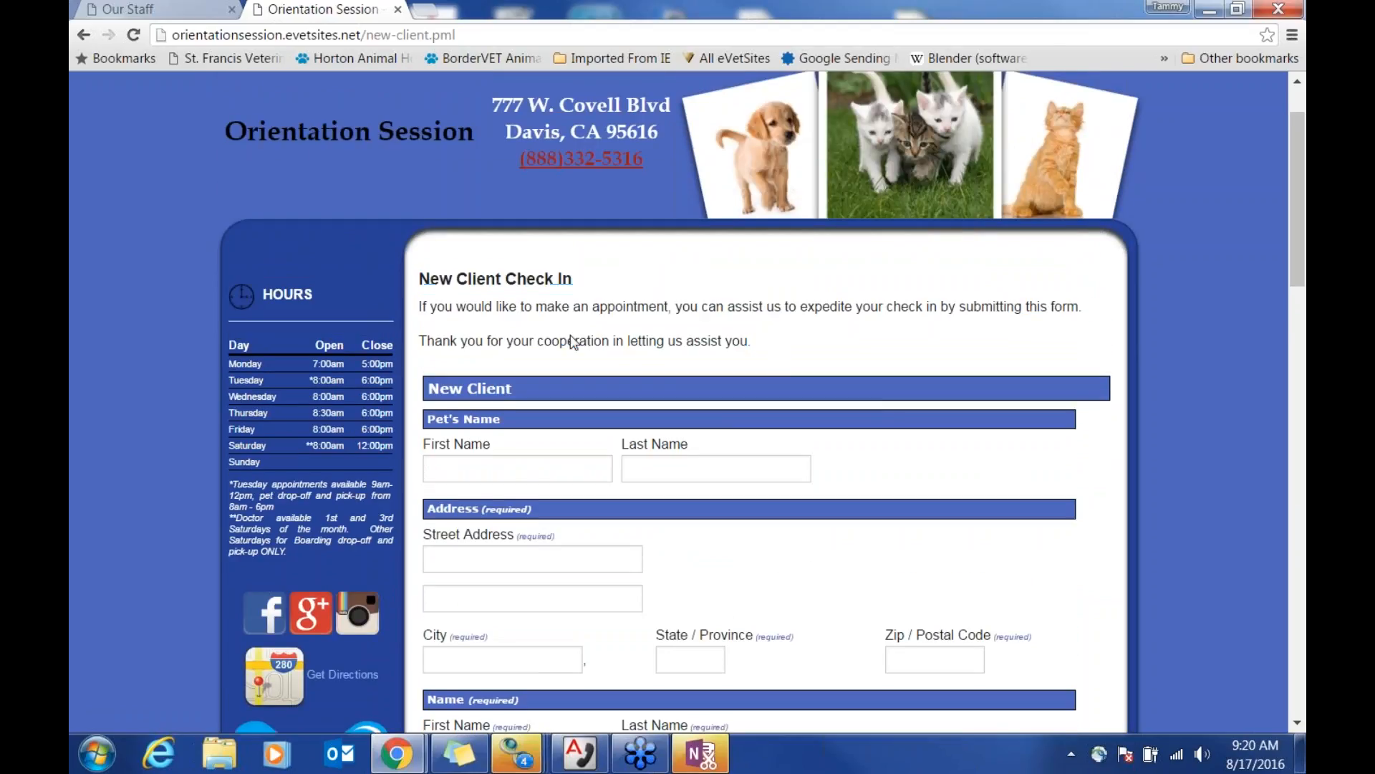
pyautogui.scroll(1, 496, 251)
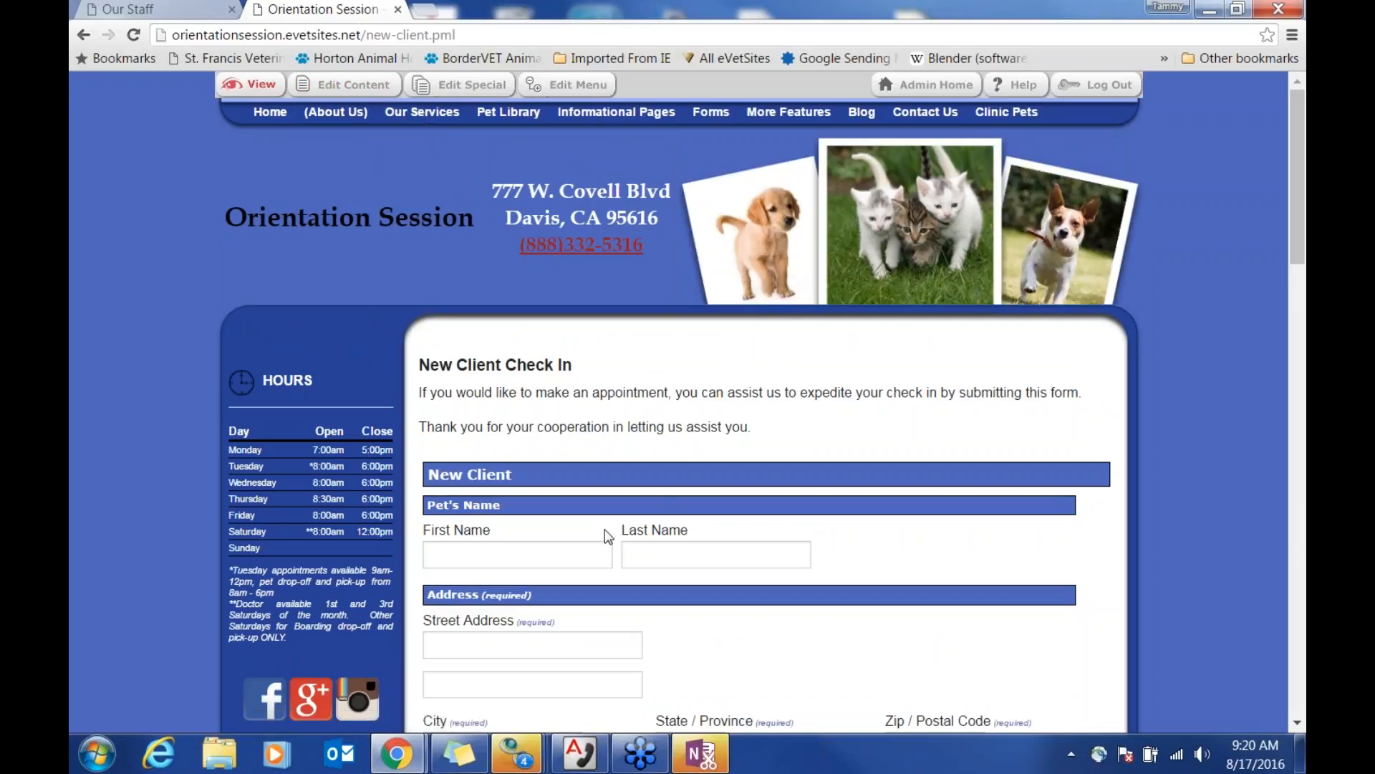
pyautogui.moveTo(431, 530); pyautogui.dragTo(823, 609)
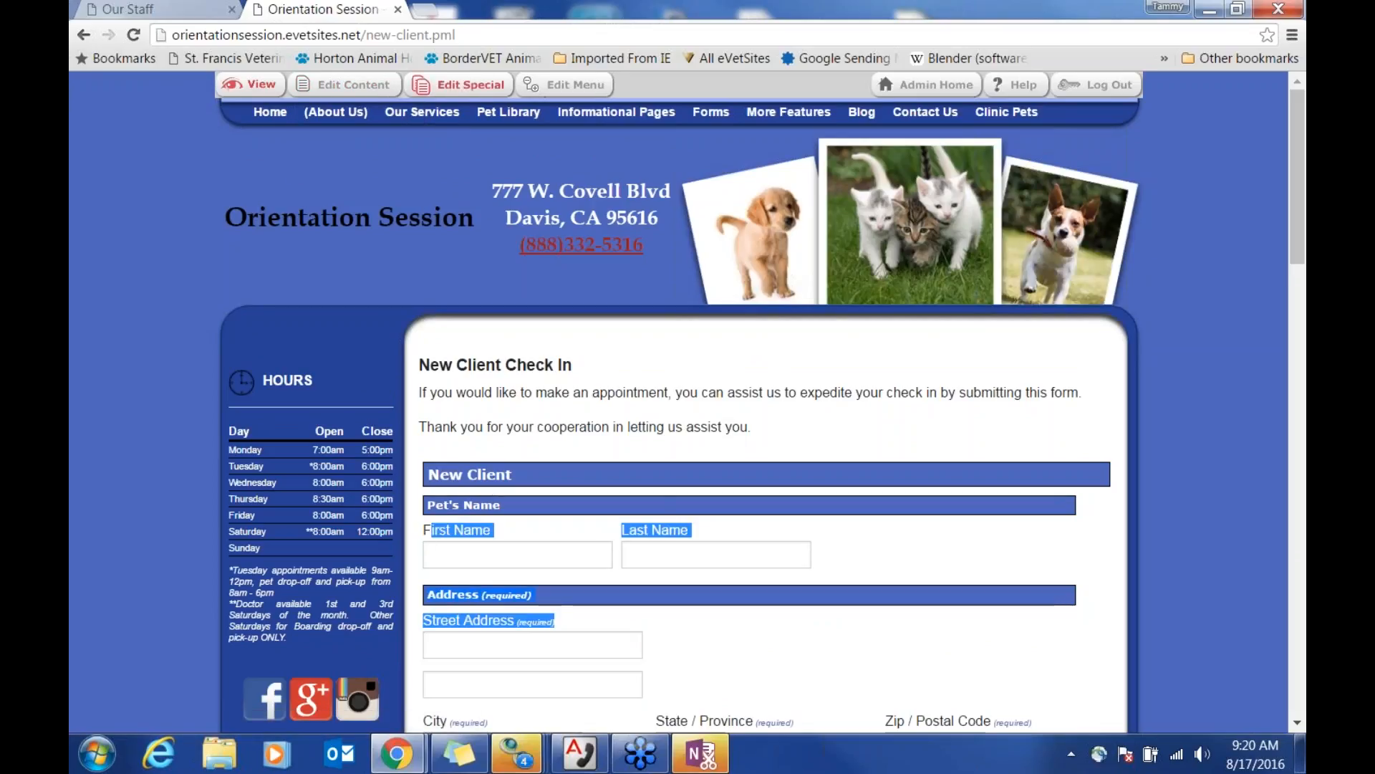
pyautogui.click(462, 86)
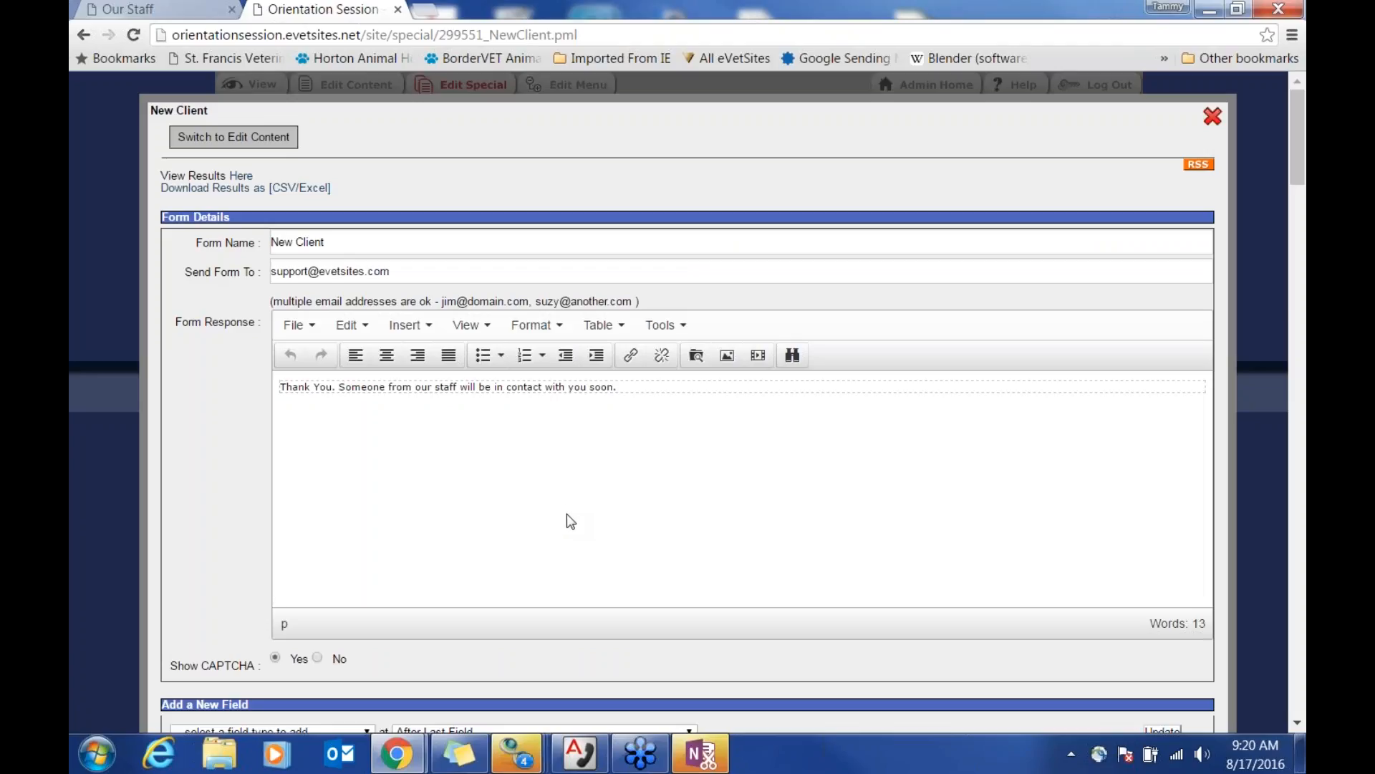
pyautogui.click(1208, 123)
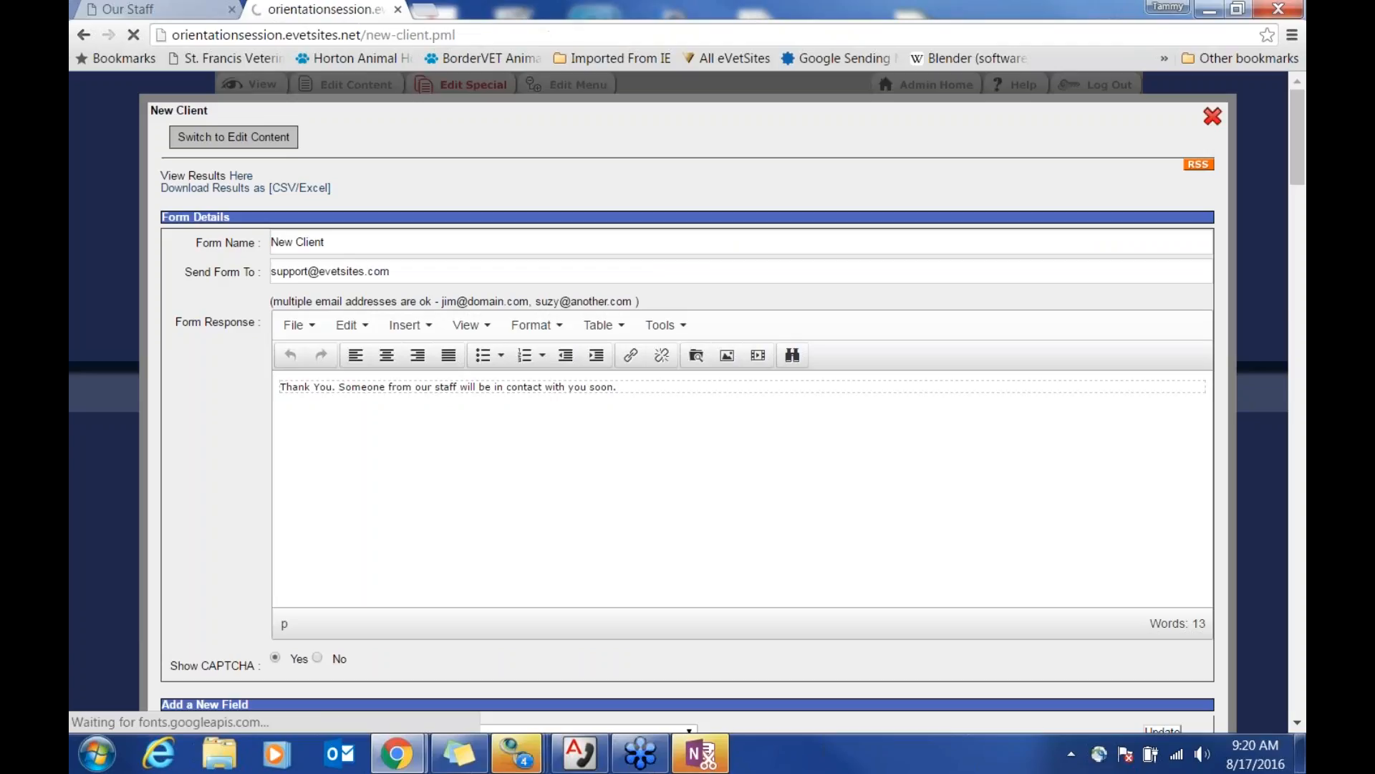
pyautogui.moveTo(710, 114)
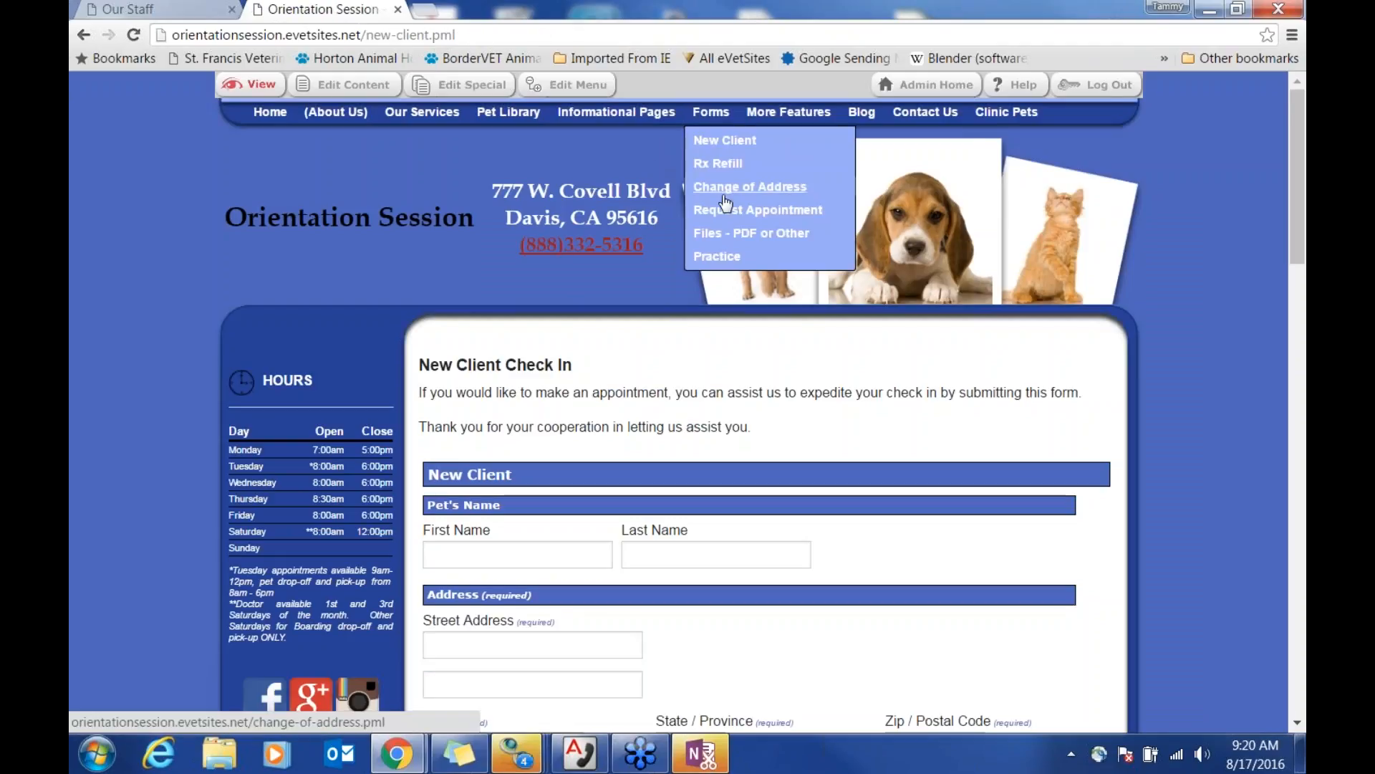
pyautogui.click(719, 258)
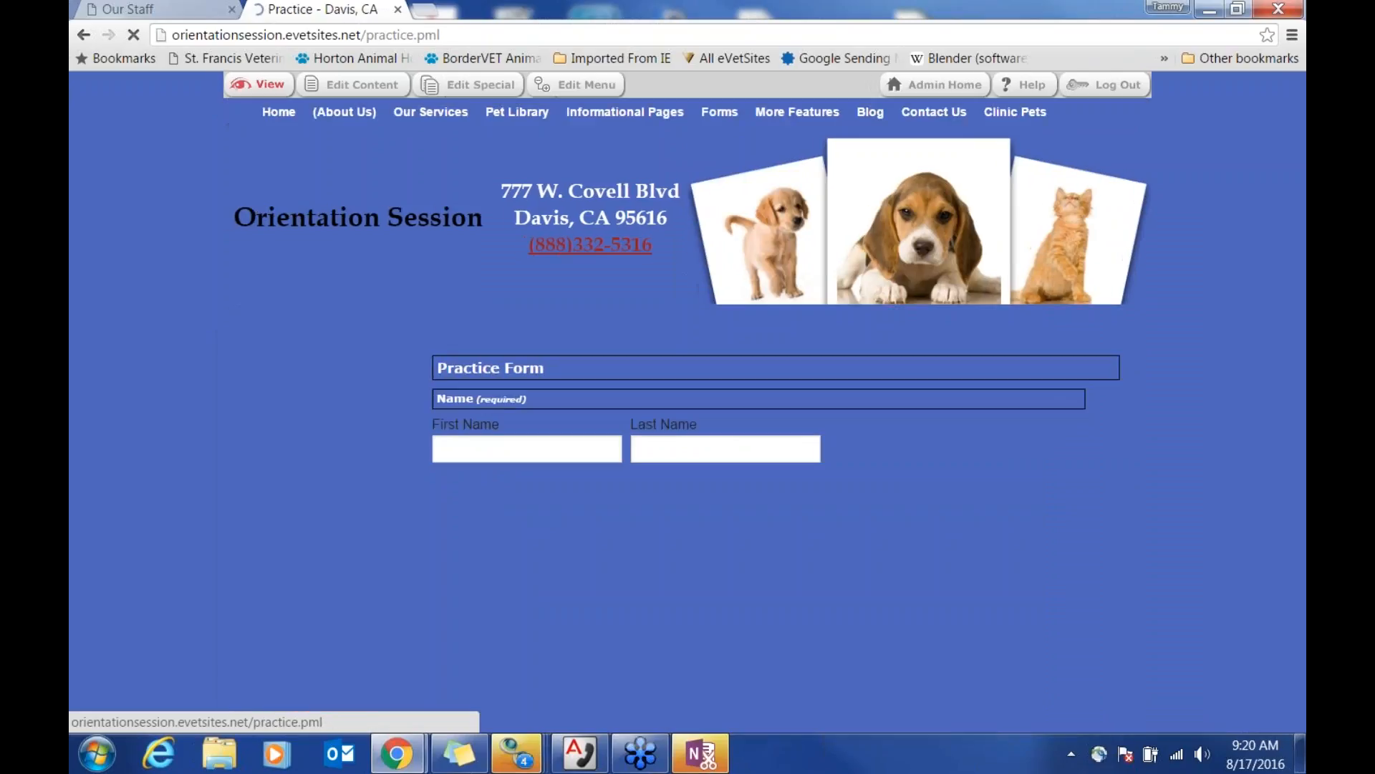
pyautogui.scroll(-1, 813, 458)
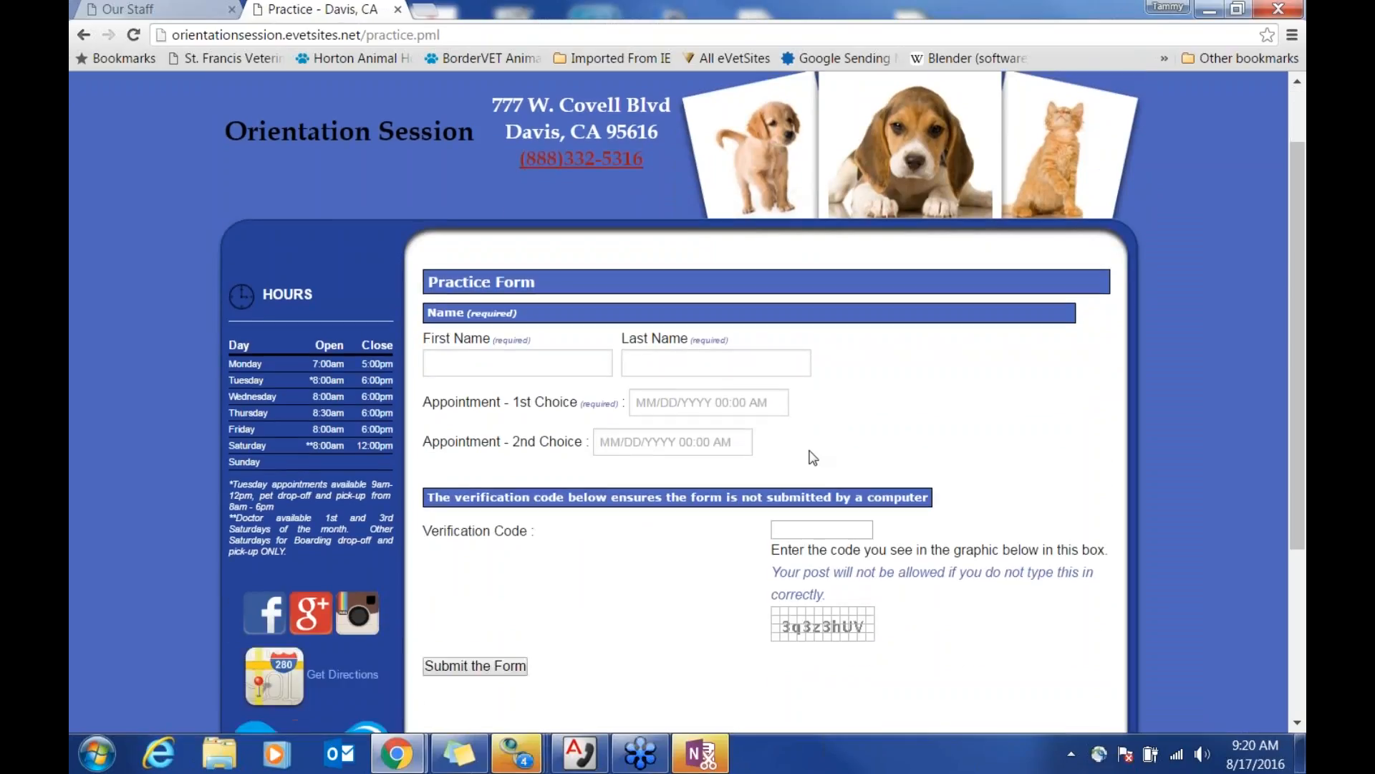
pyautogui.click(674, 405)
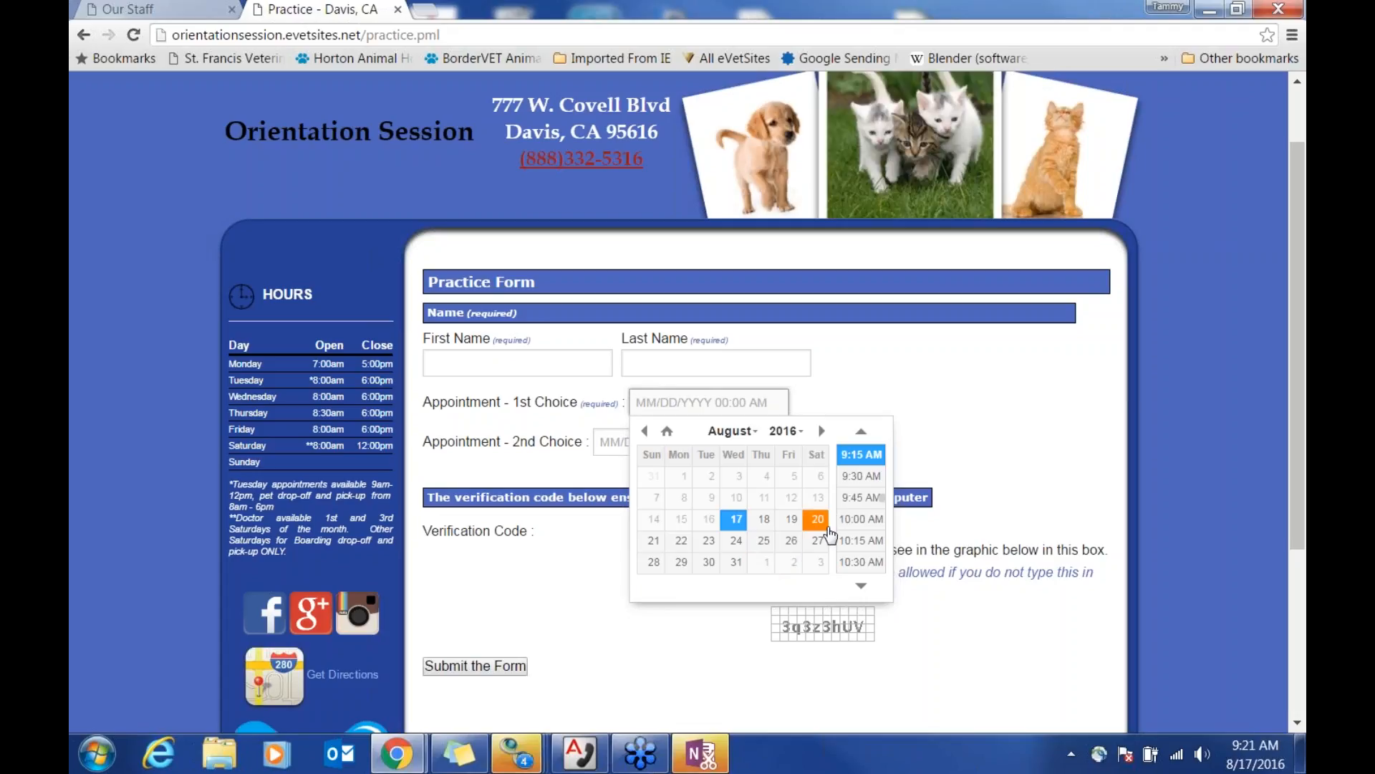
pyautogui.click(872, 387)
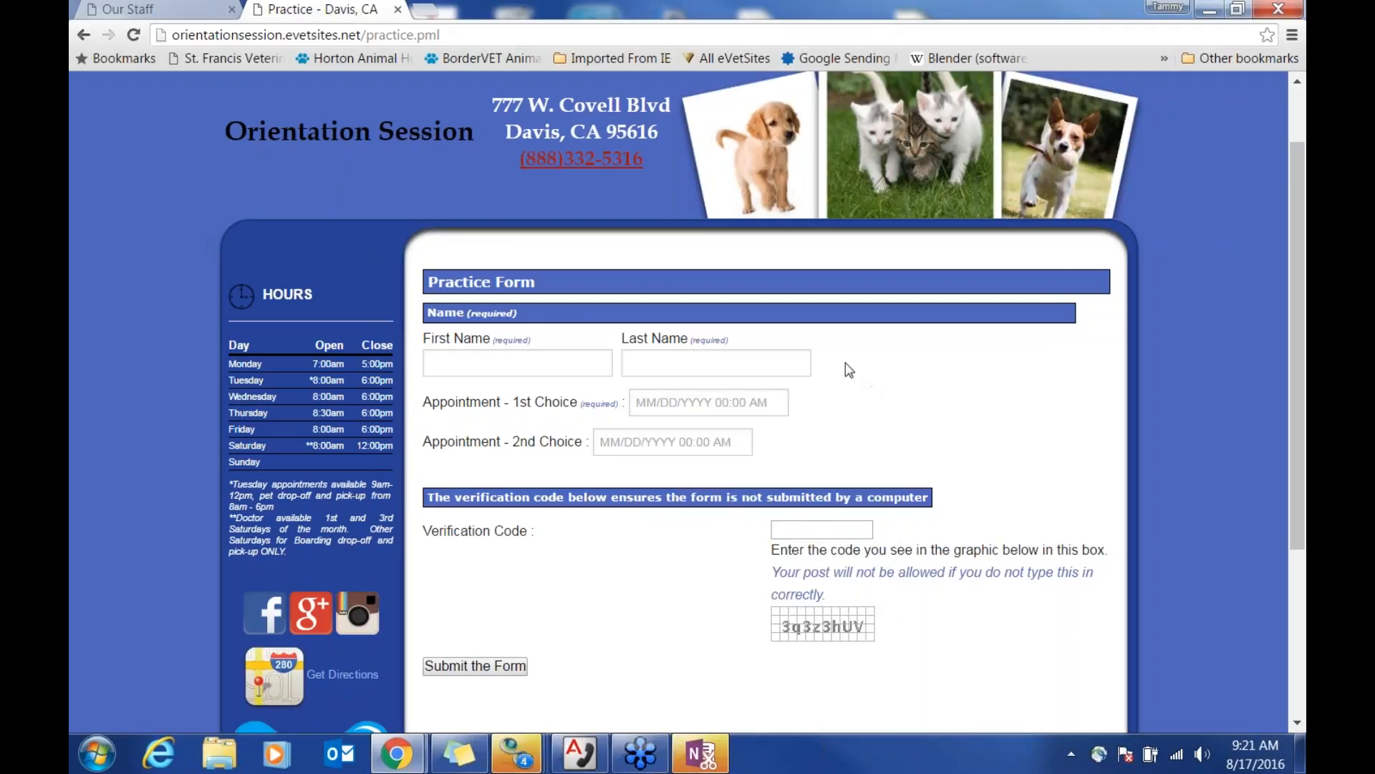
pyautogui.scroll(2, 633, 218)
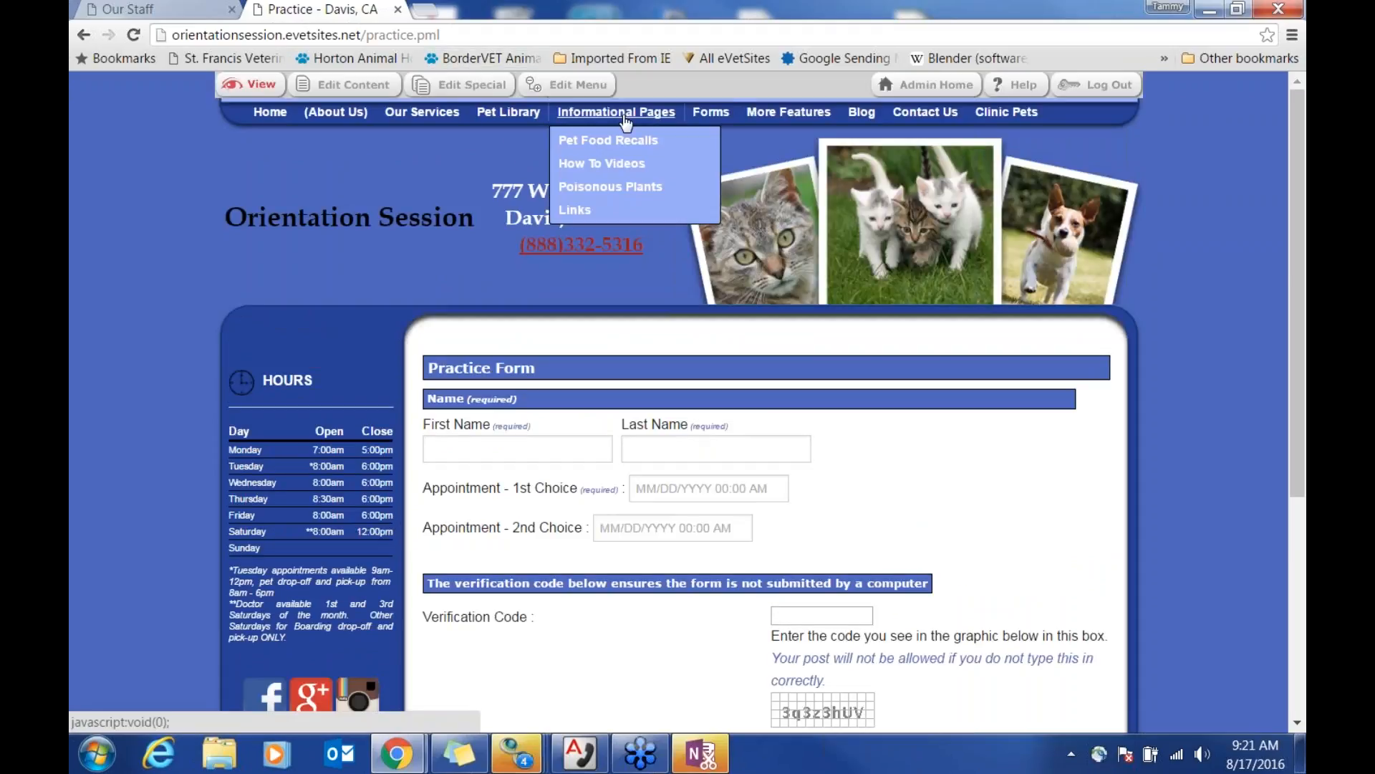
pyautogui.moveTo(717, 121)
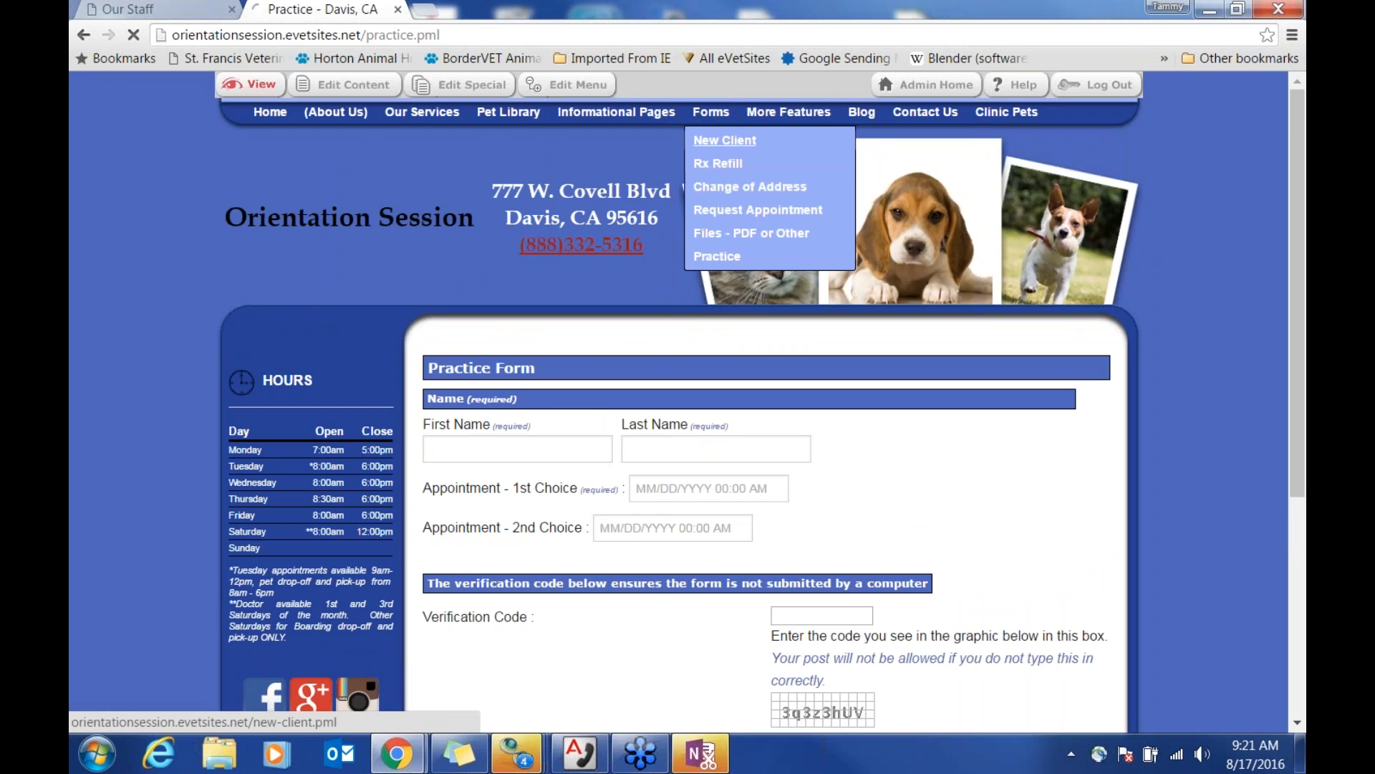
# Step: Open the New Client Check In page's form settings and expand the Add a New Field type list
pyautogui.click(724, 140)
pyautogui.scroll(-6, 798, 419)
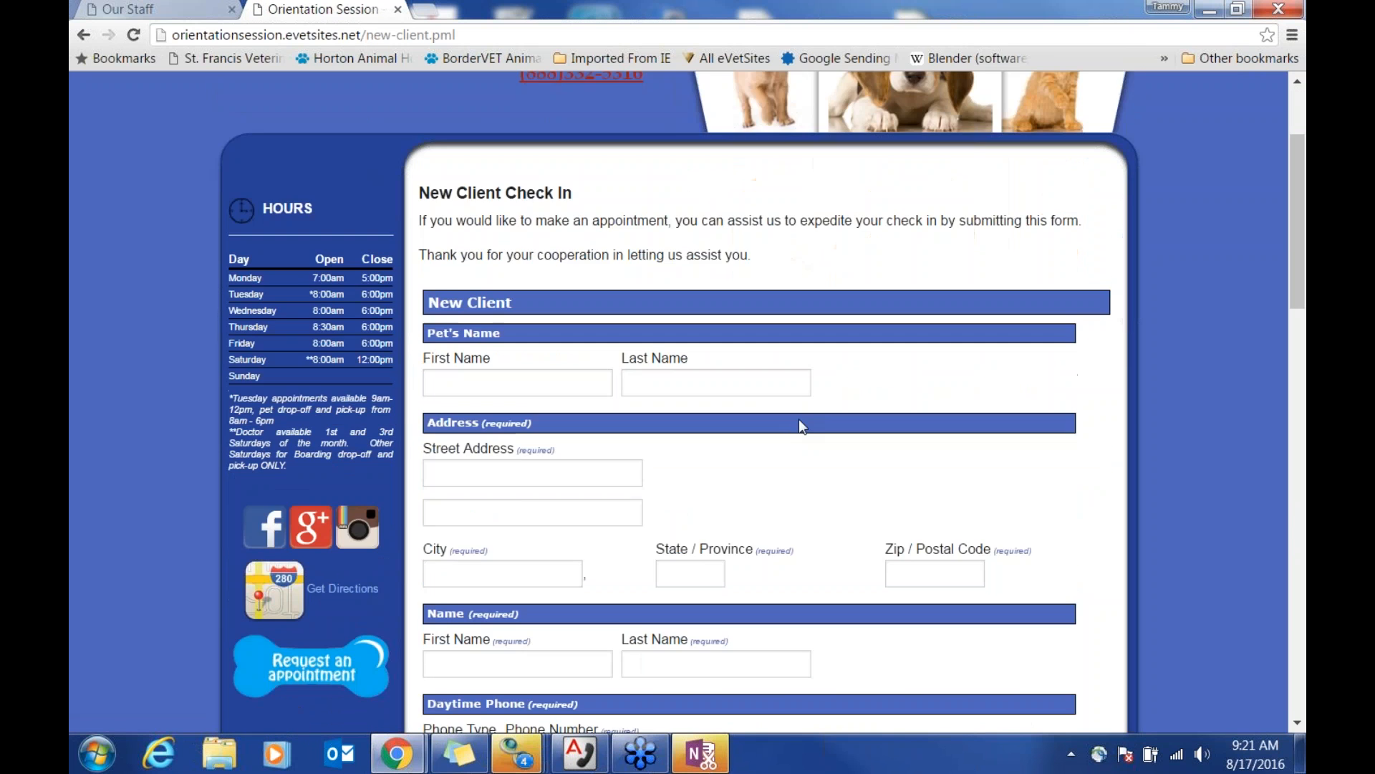
pyautogui.scroll(-4, 798, 419)
pyautogui.scroll(10, 807, 417)
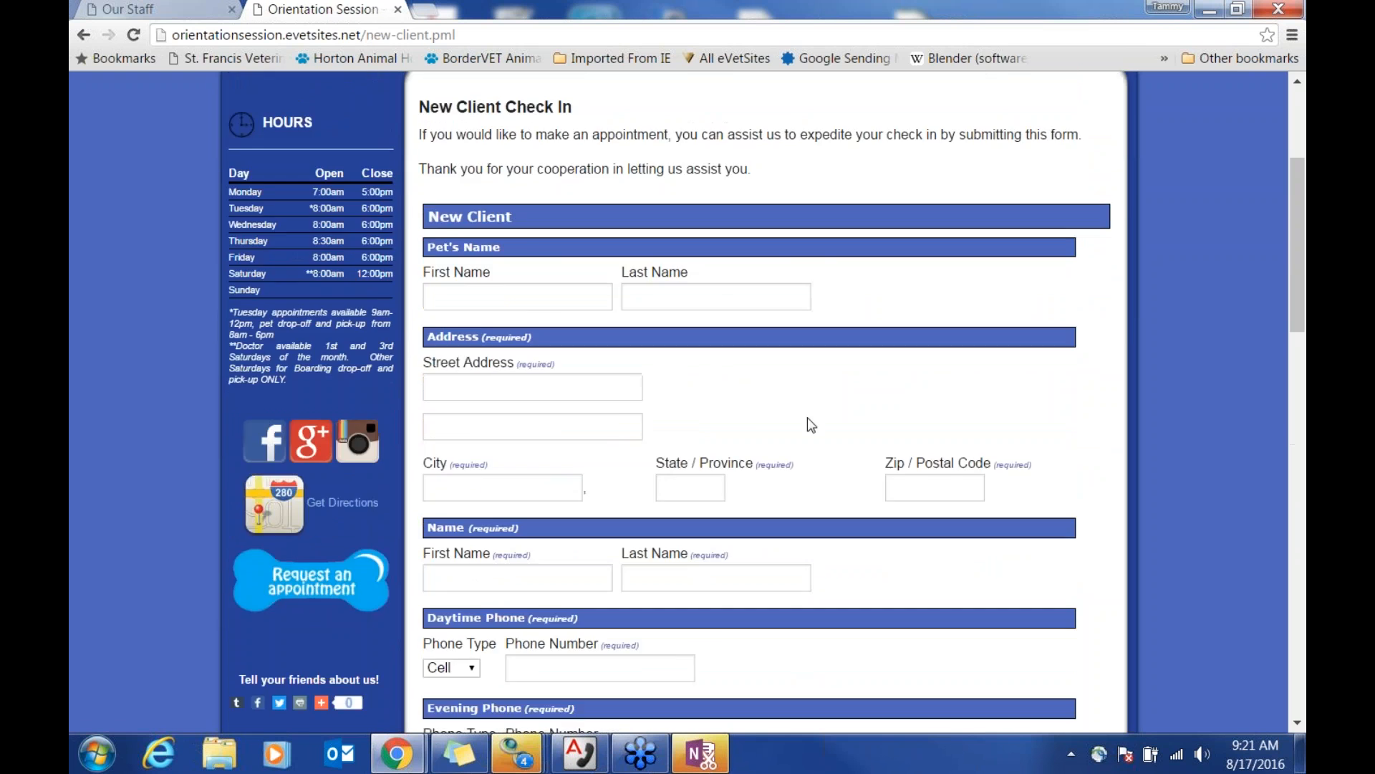
pyautogui.click(466, 87)
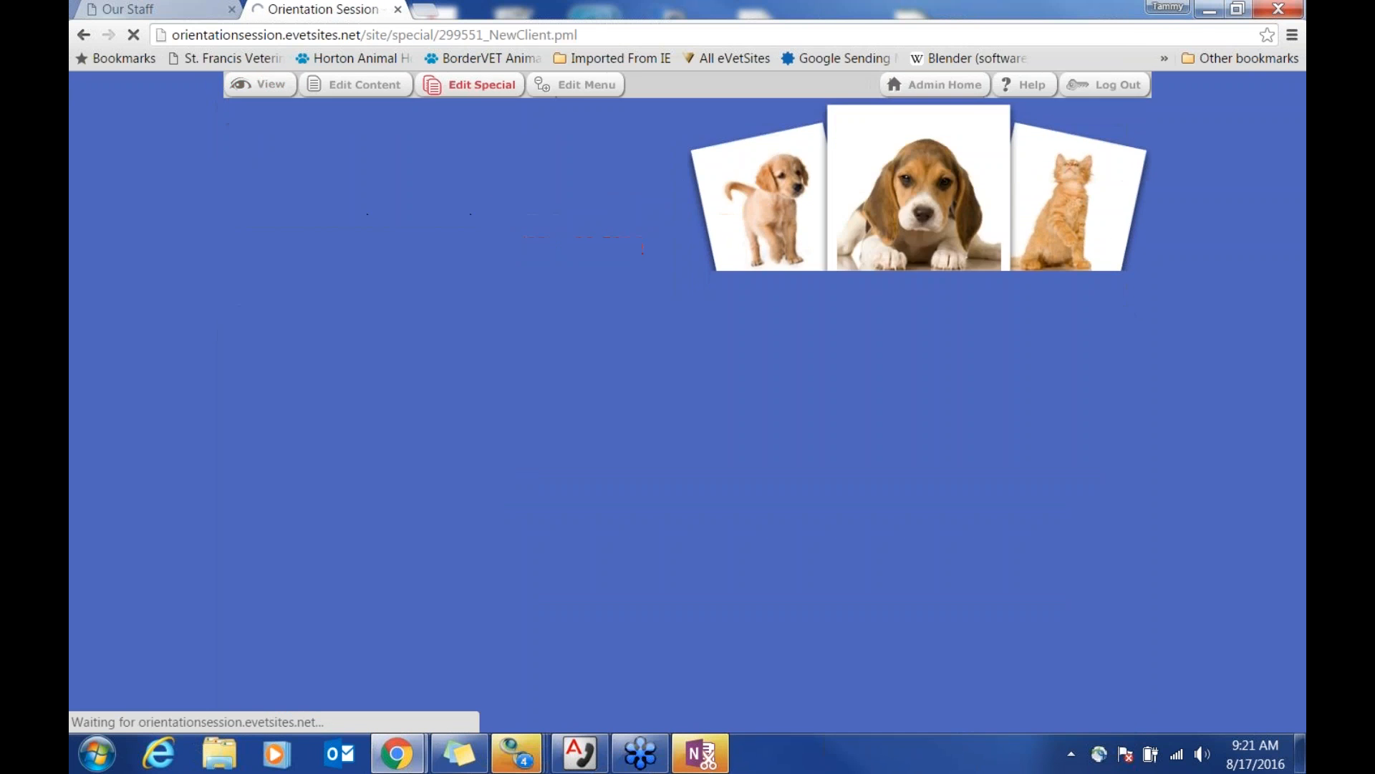
pyautogui.scroll(-4, 651, 527)
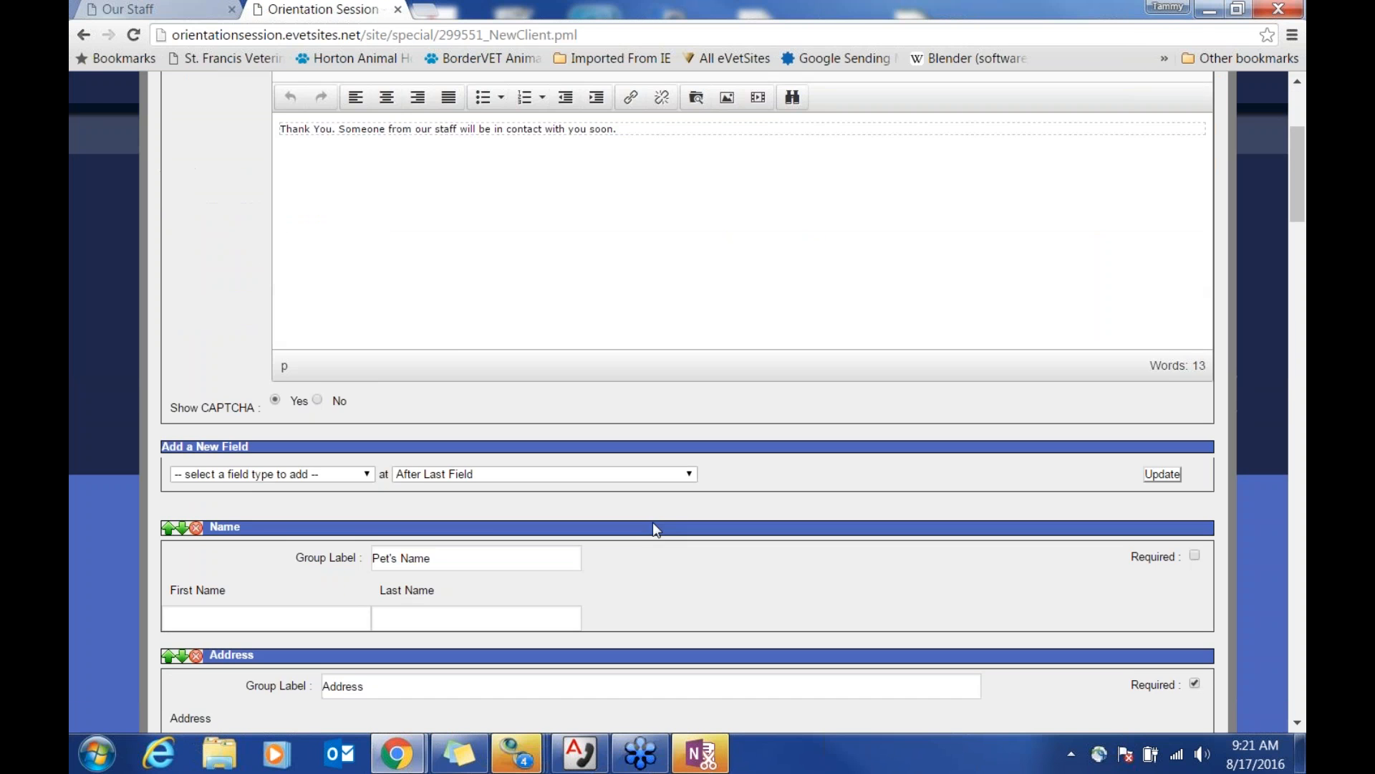
pyautogui.scroll(-3, 652, 522)
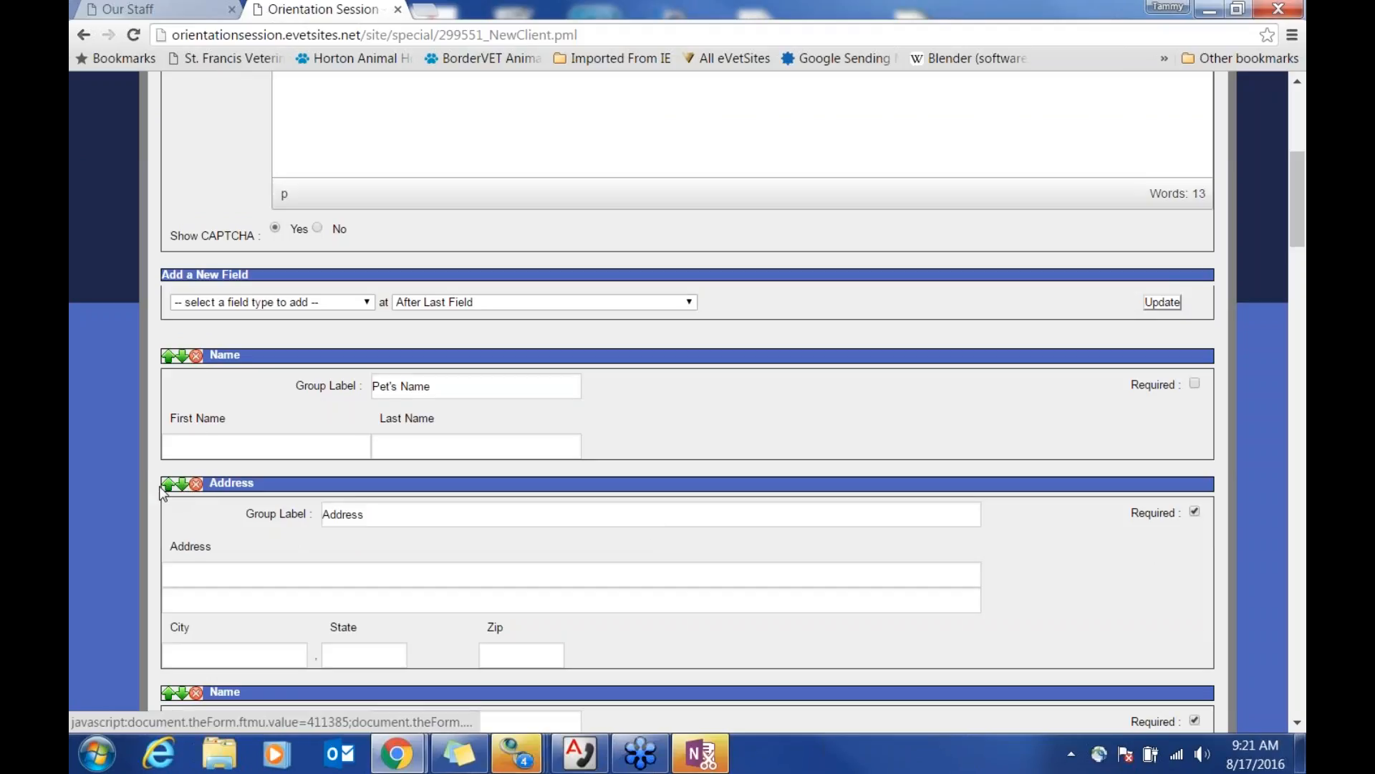
pyautogui.click(329, 304)
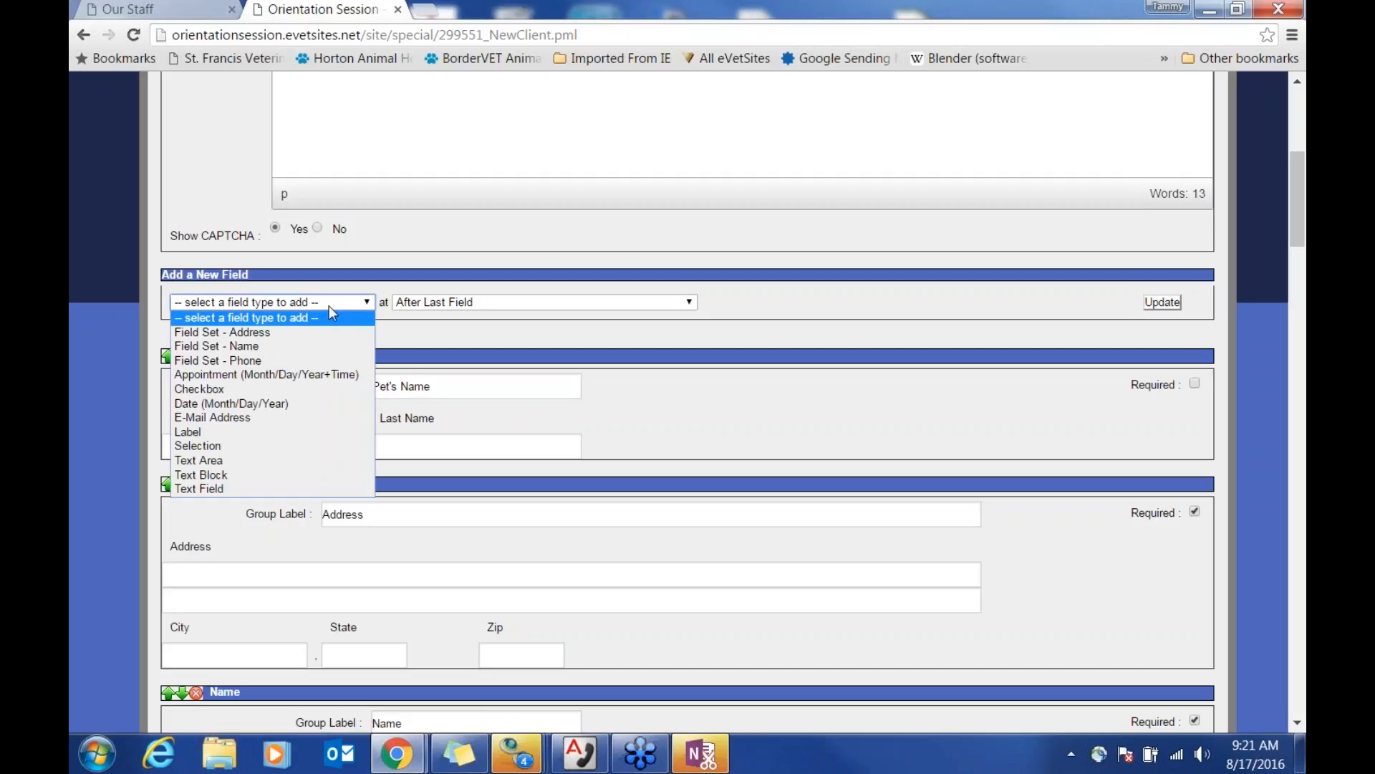
# Step: Insert a Text Area before the first field, labelled 'What main reason for an appointment', and save
pyautogui.click(306, 462)
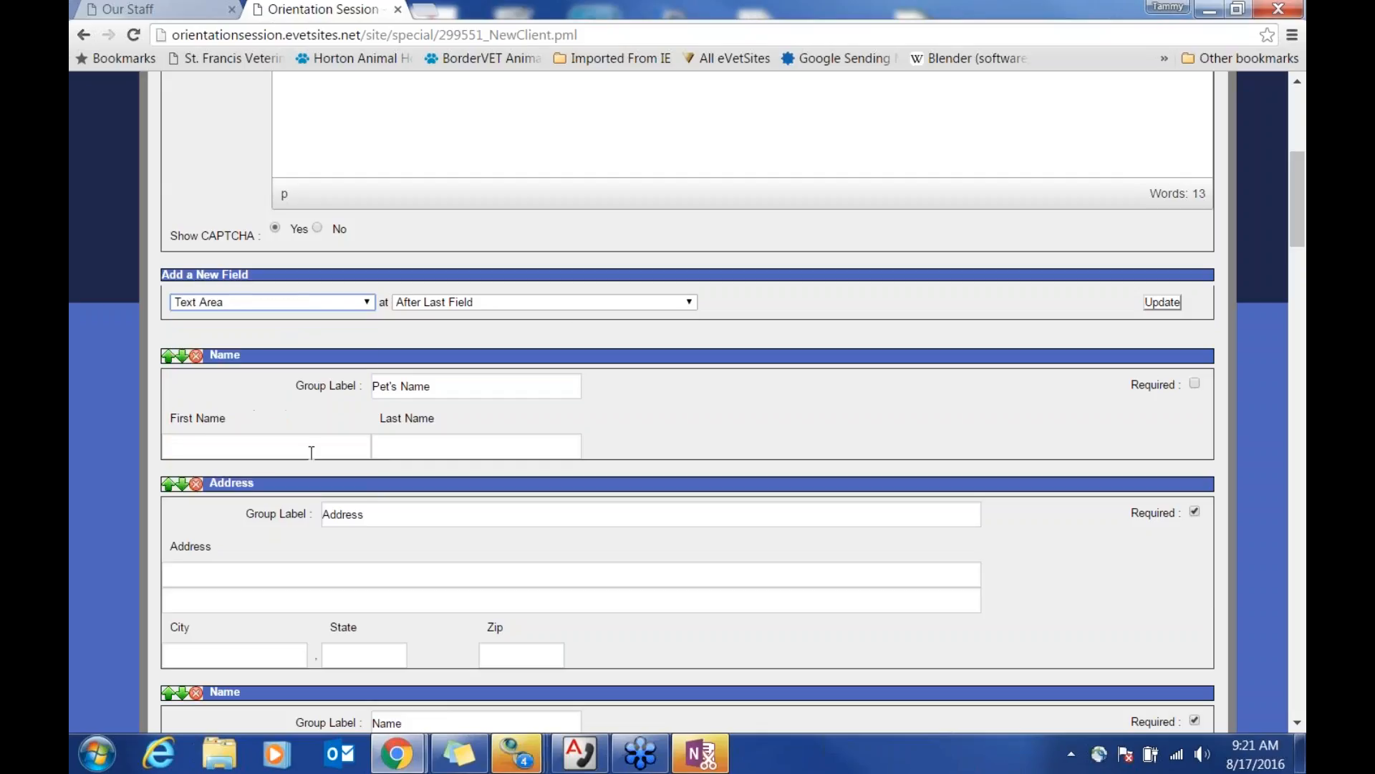
pyautogui.click(583, 301)
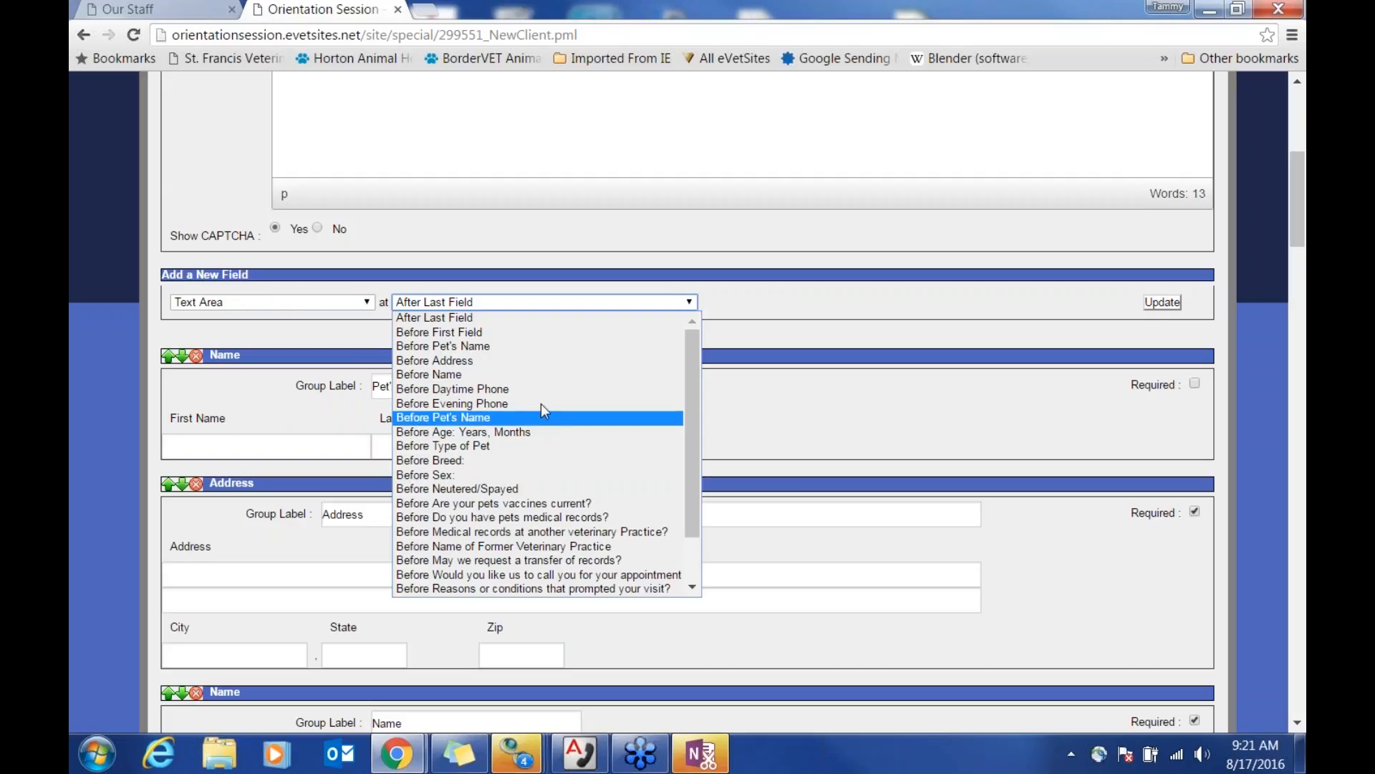
pyautogui.click(536, 338)
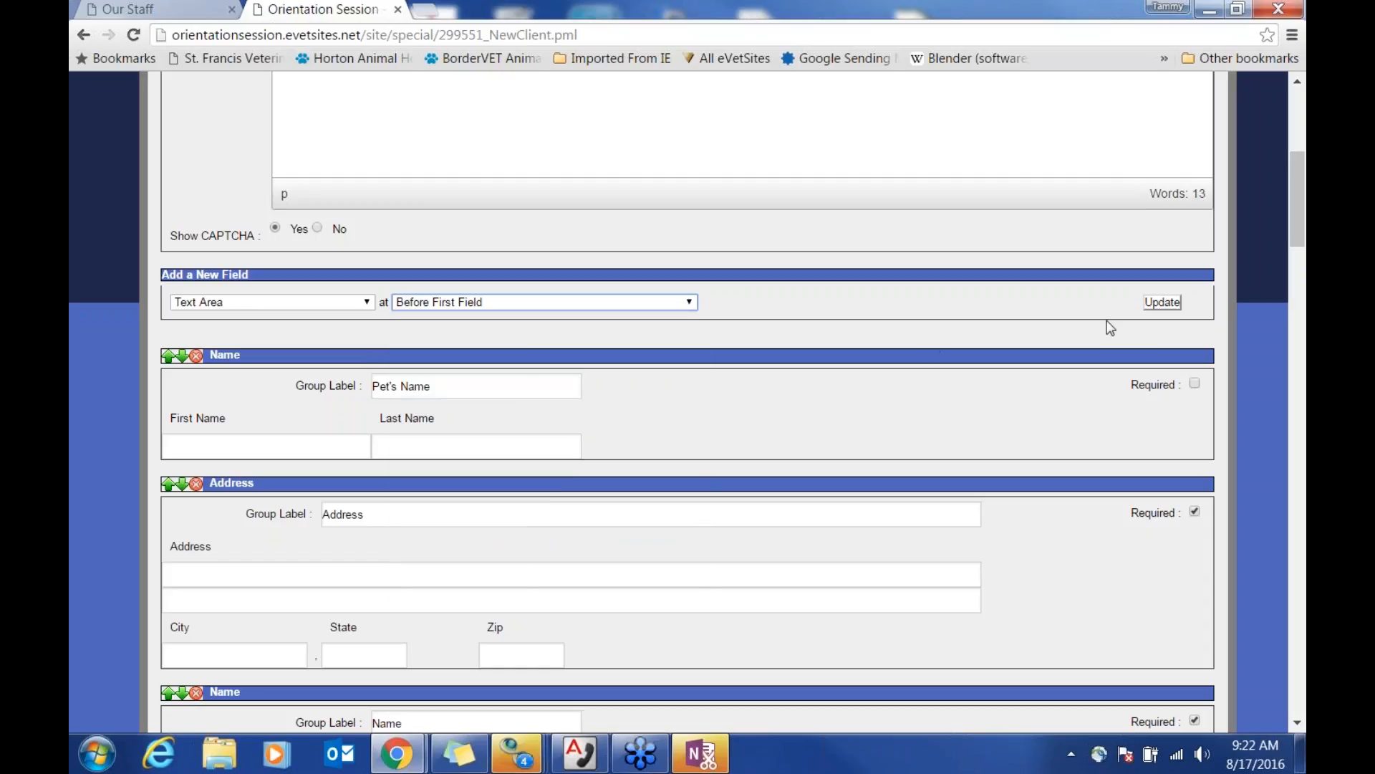
pyautogui.click(1163, 303)
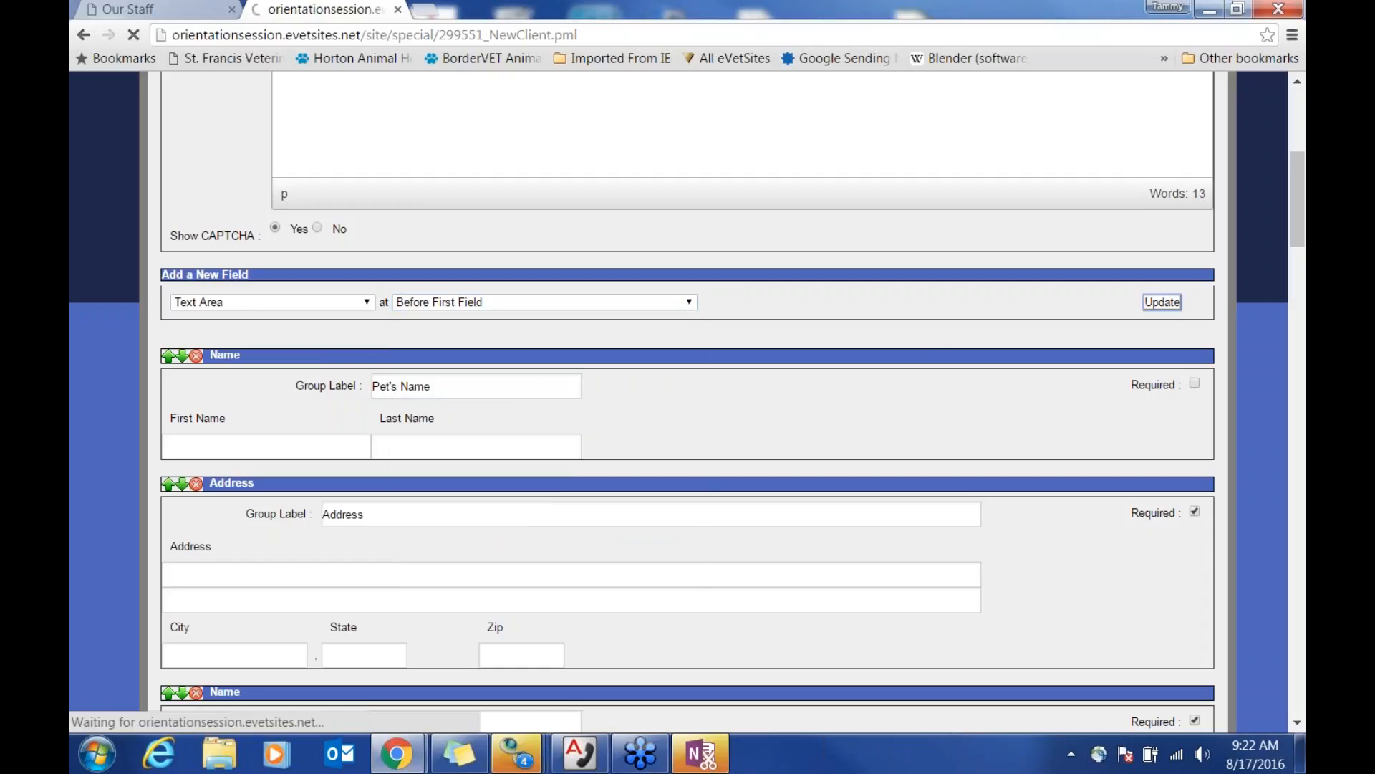
pyautogui.scroll(-6, 920, 414)
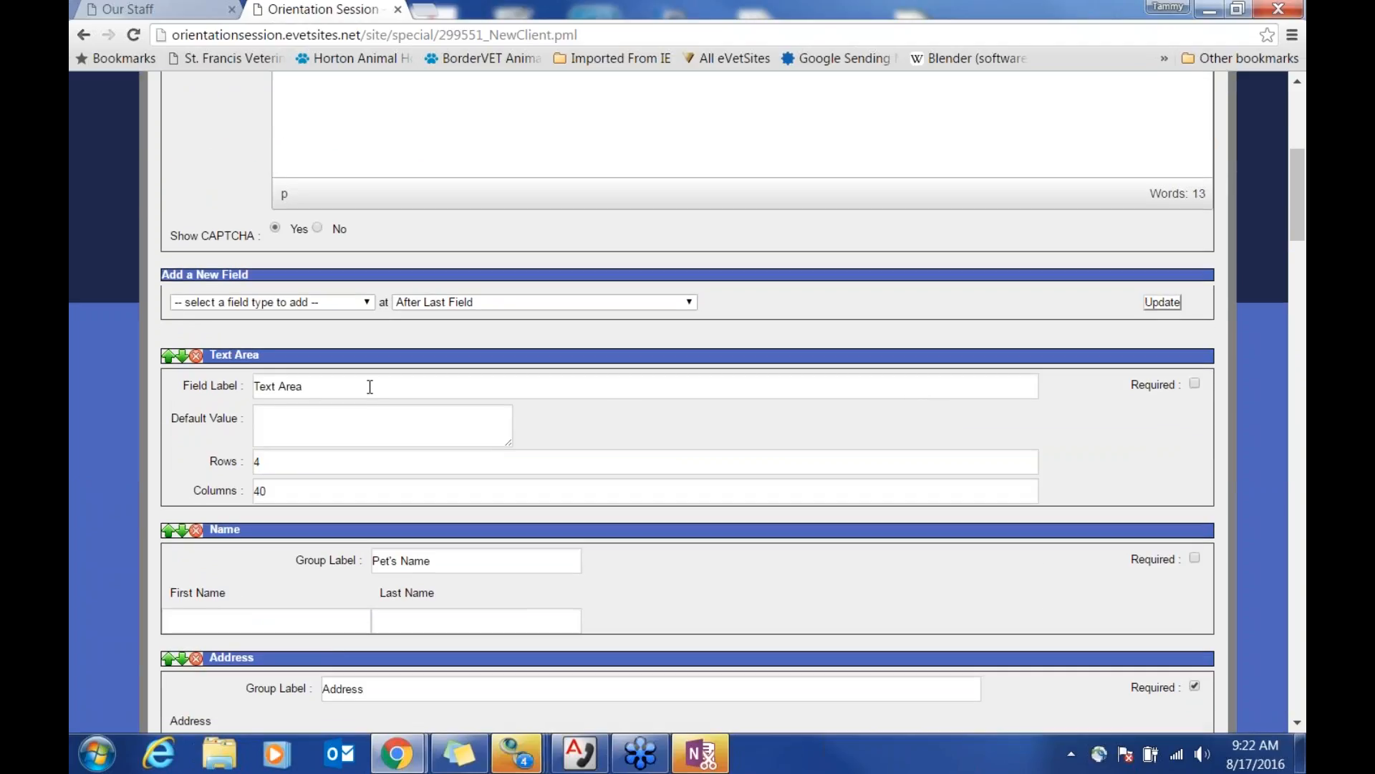
pyautogui.moveTo(370, 387); pyautogui.dragTo(227, 395)
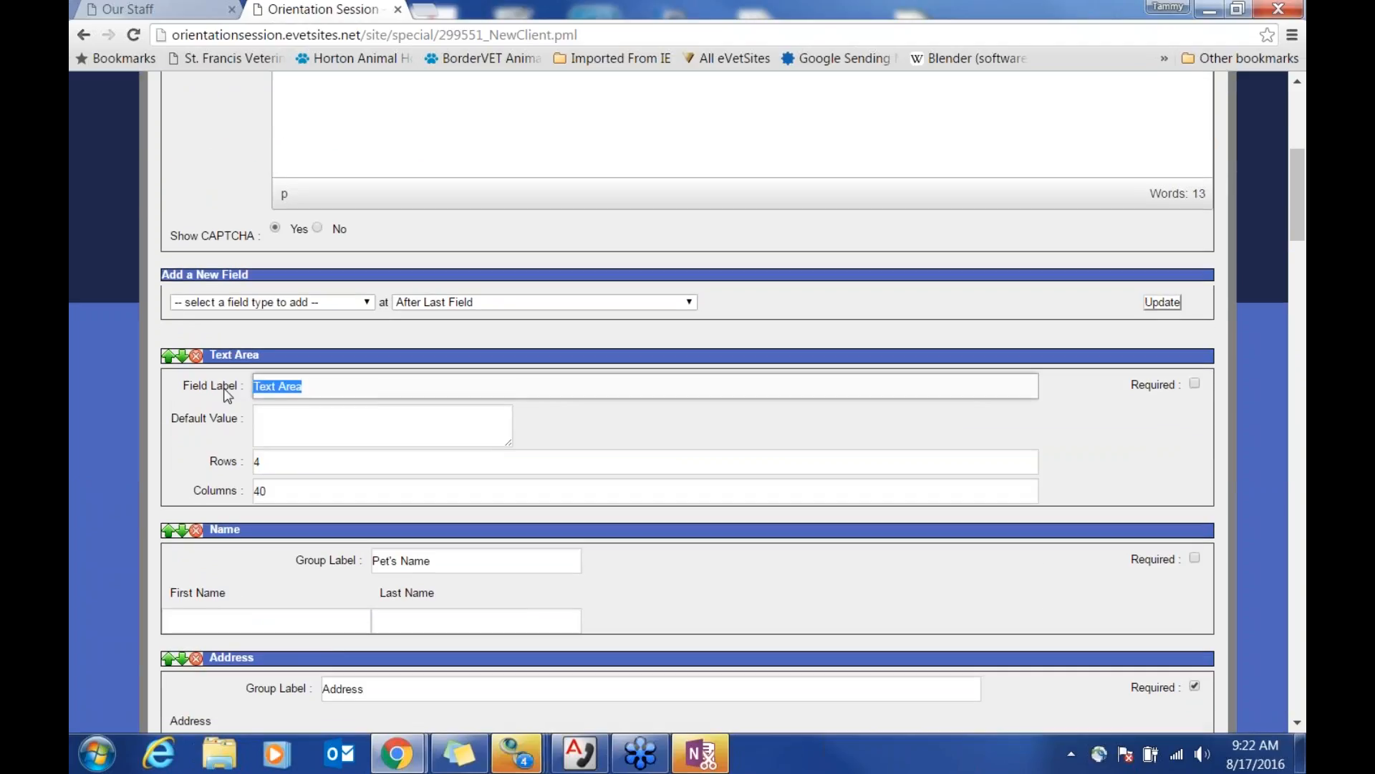
pyautogui.write('What main reason for an appointment')
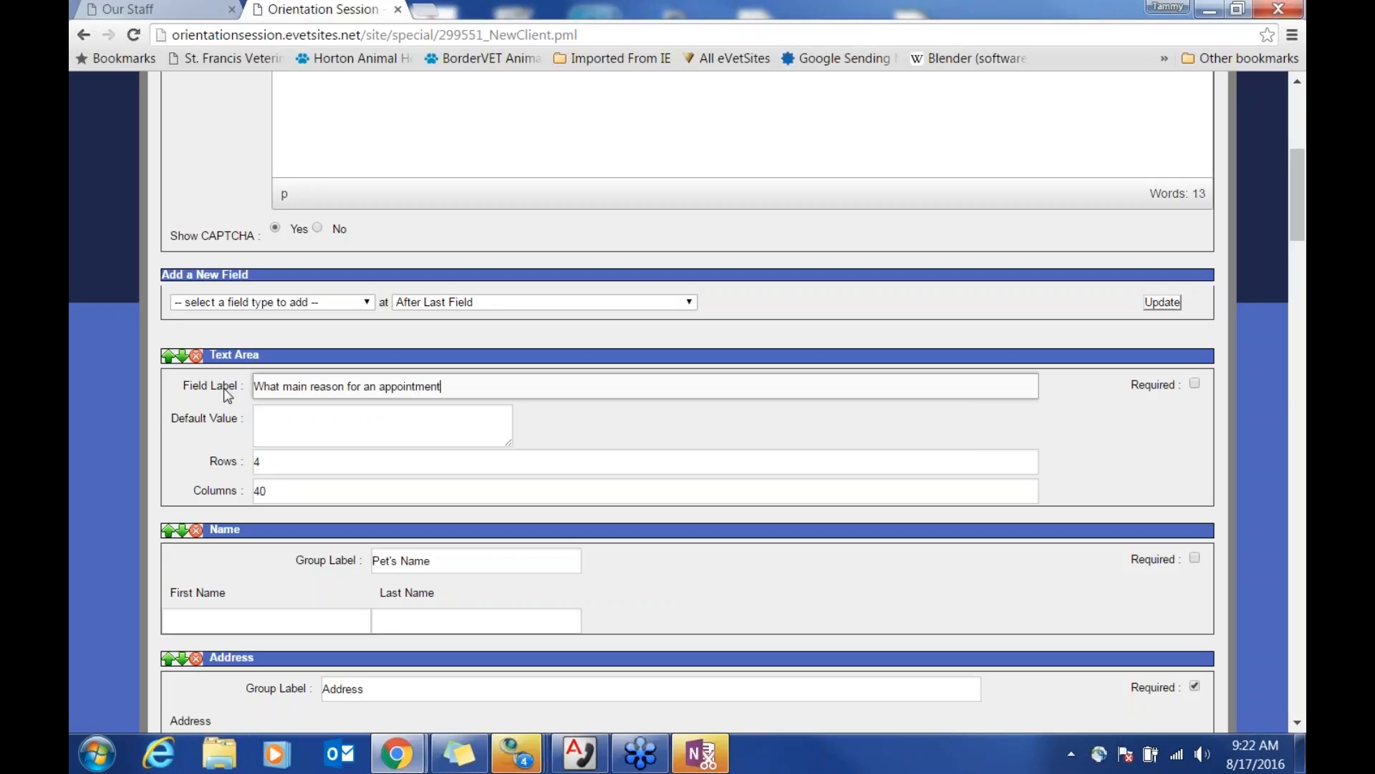
pyautogui.click(360, 421)
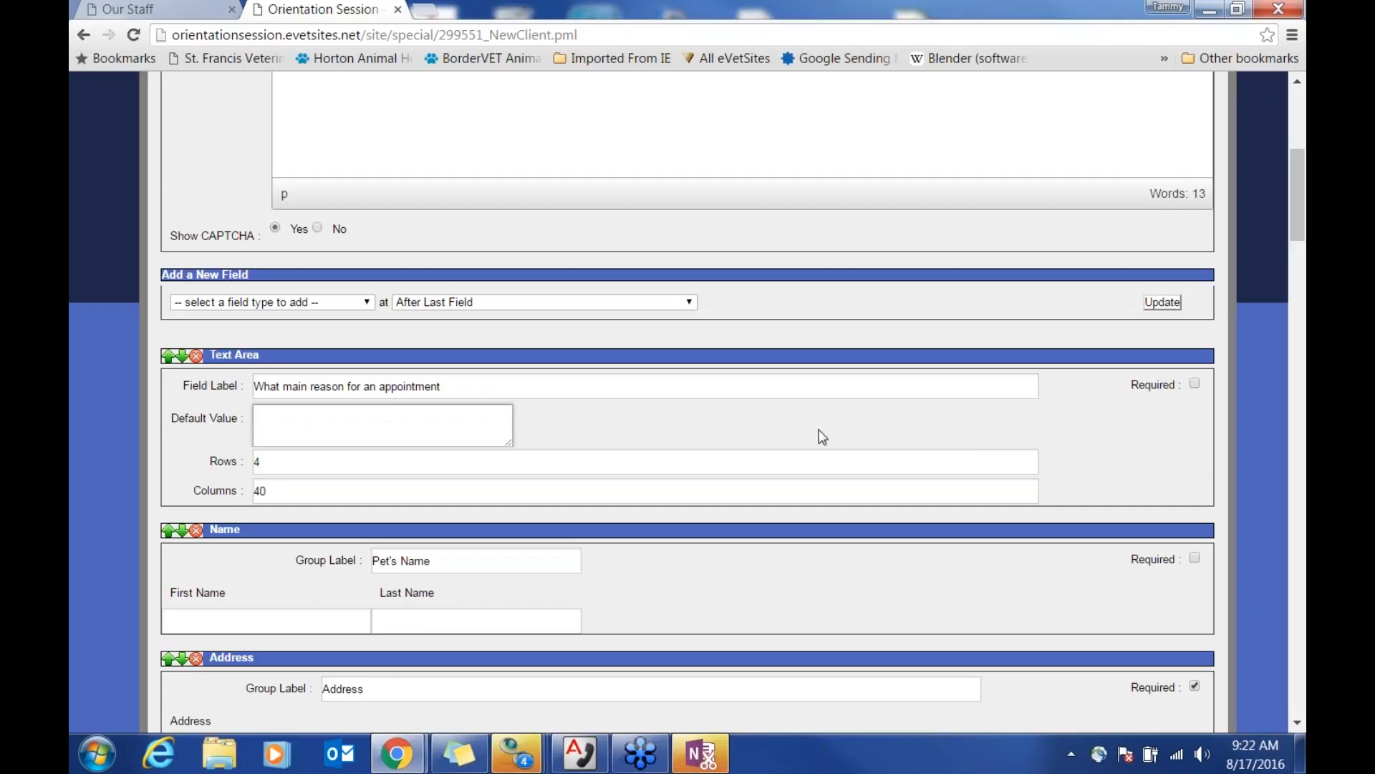
pyautogui.click(1166, 303)
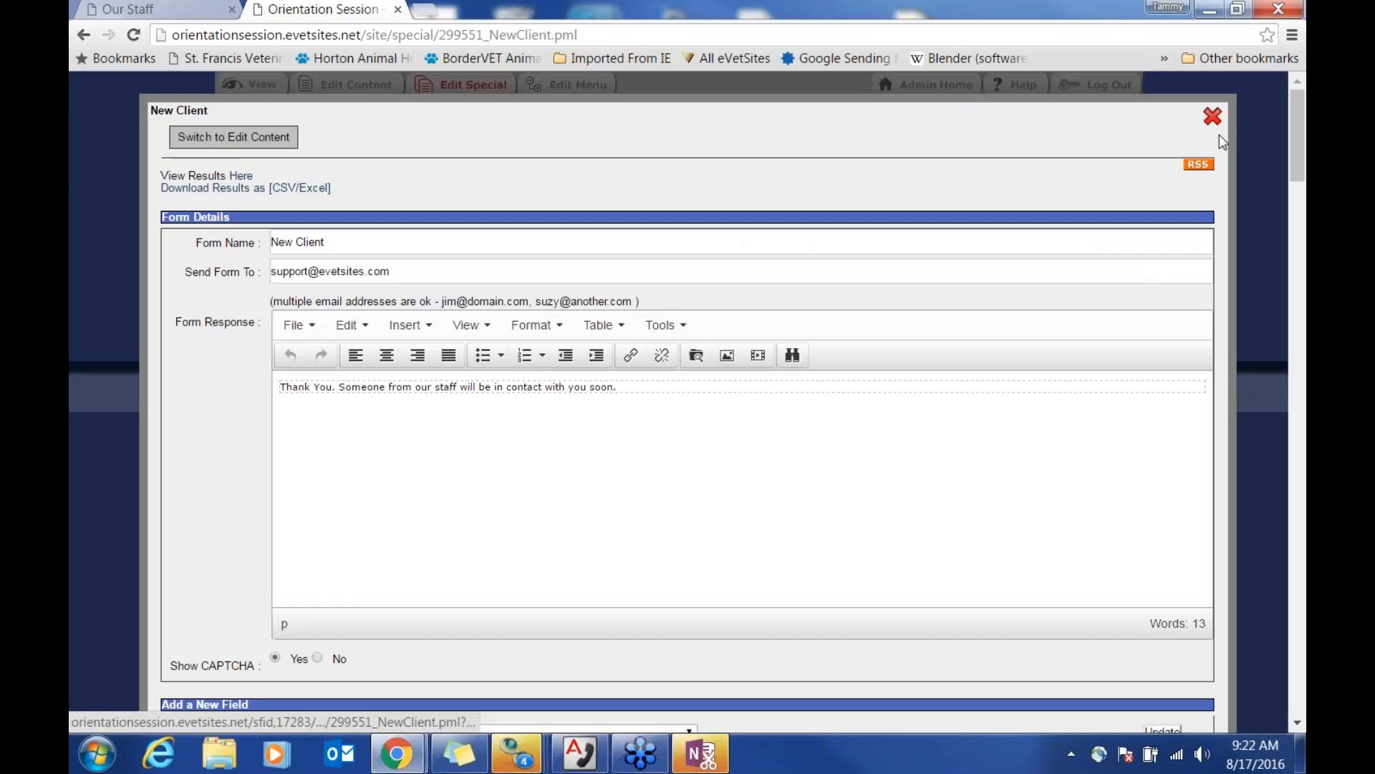
# Step: Try the new reason-for-appointment box on the live New Client page, then open its content editor
pyautogui.click(1213, 117)
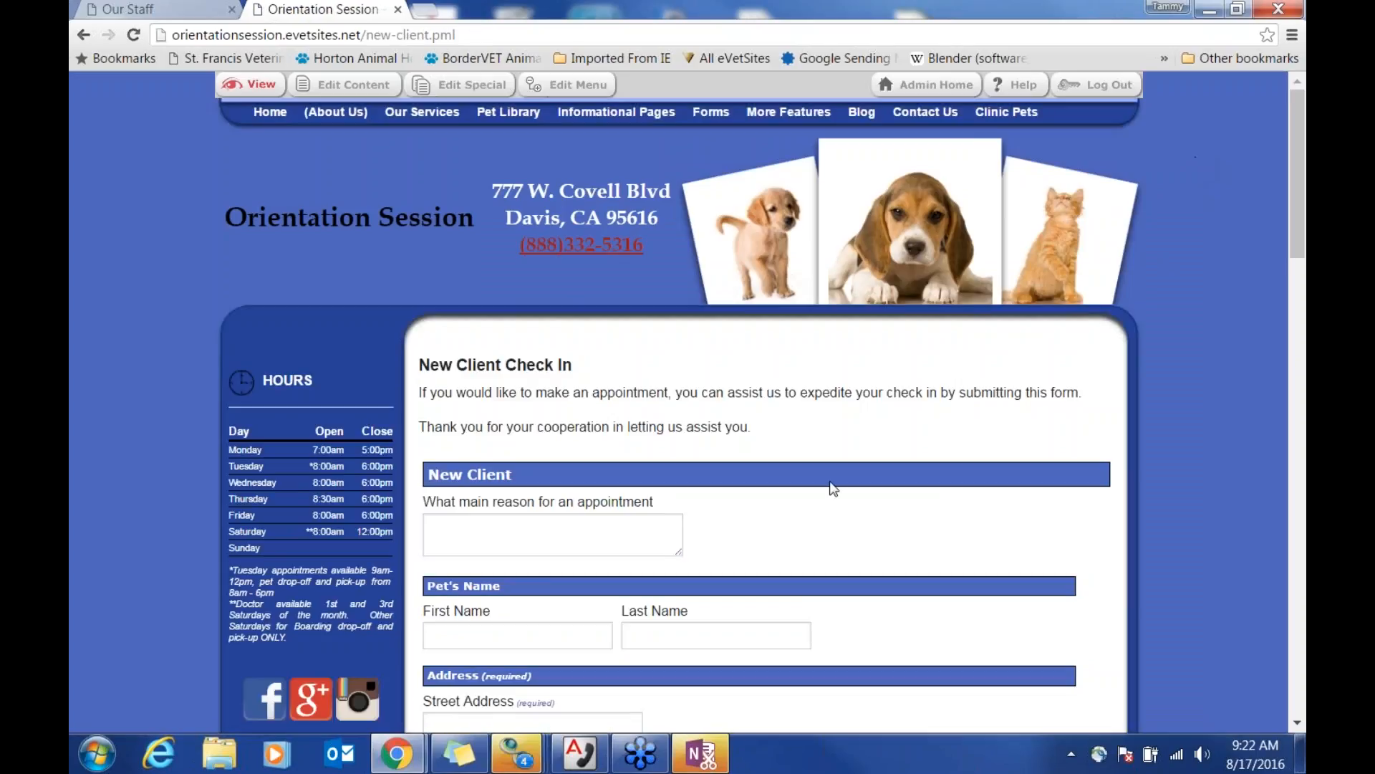
pyautogui.click(566, 531)
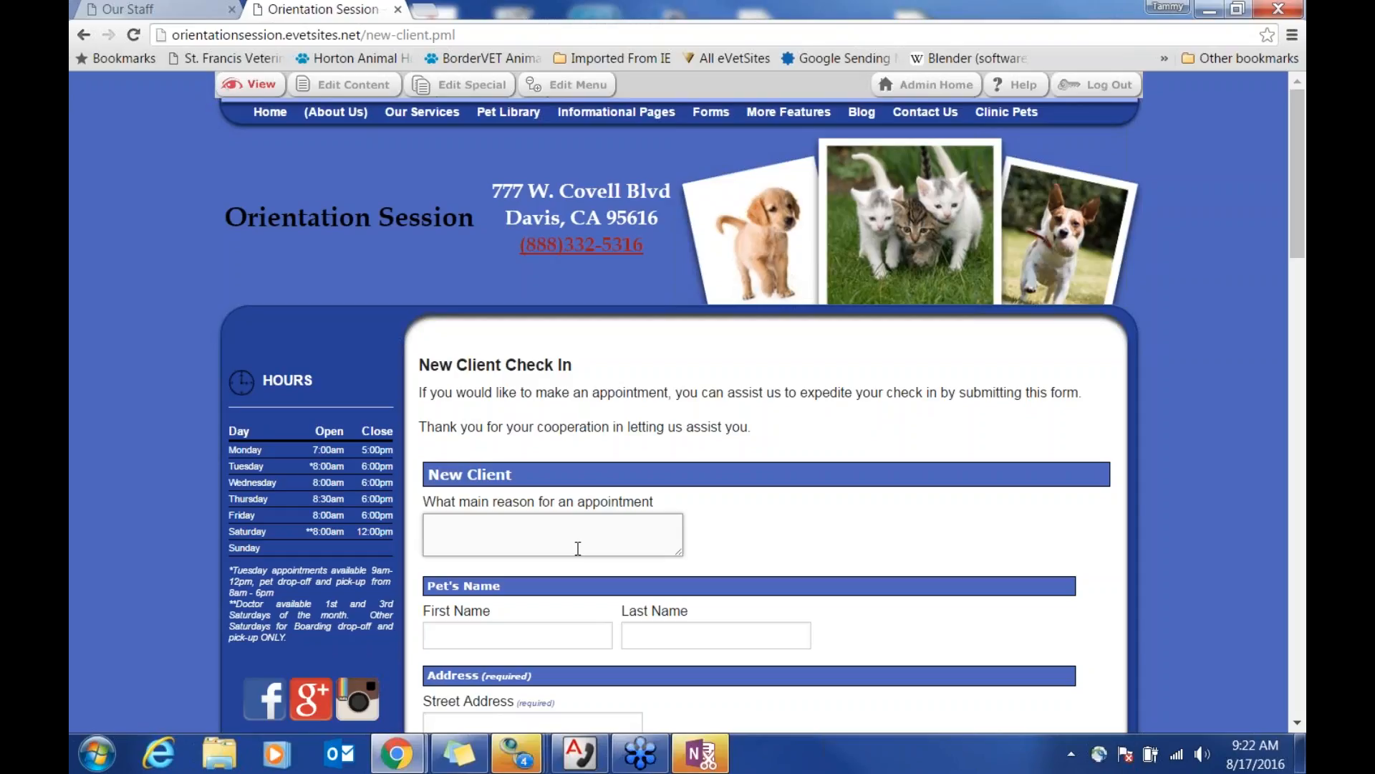
pyautogui.moveTo(472, 366); pyautogui.dragTo(617, 380)
pyautogui.click(723, 405)
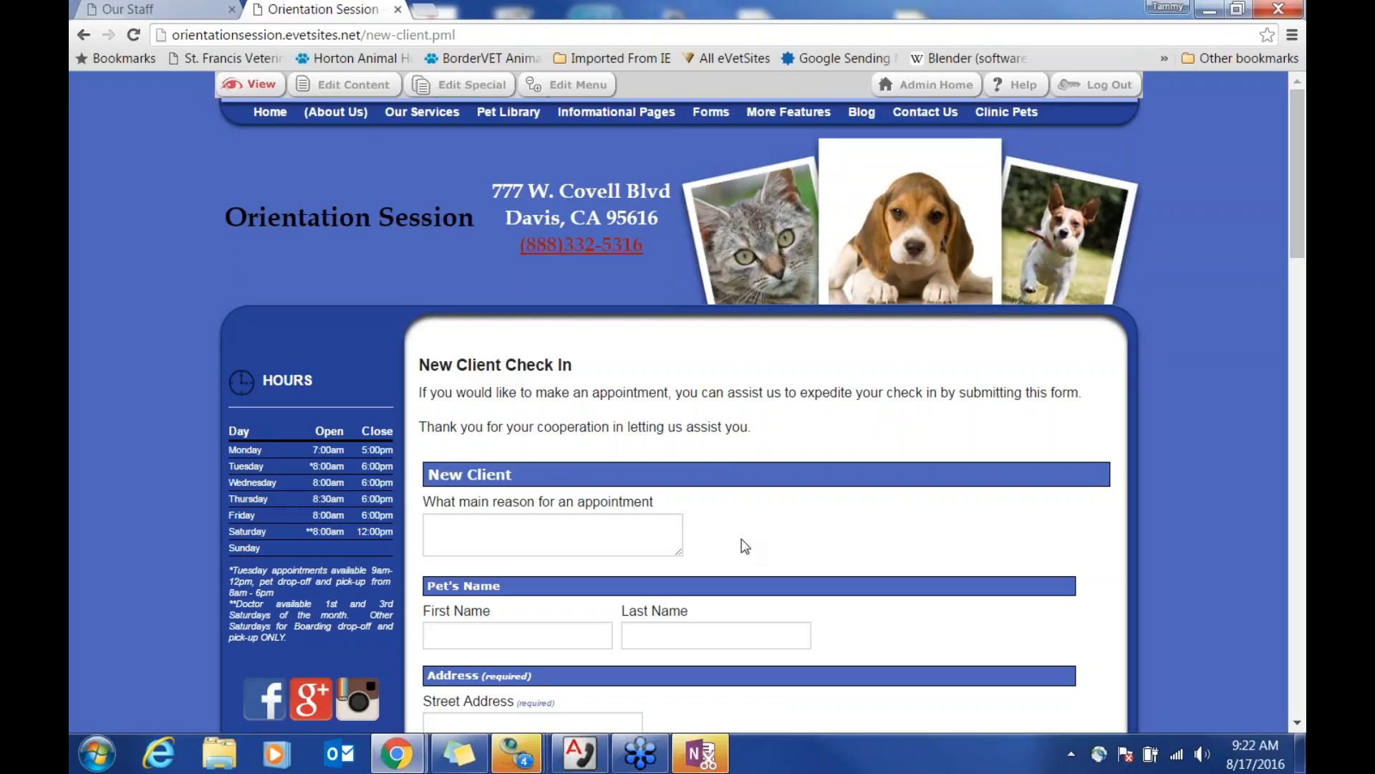
pyautogui.click(363, 93)
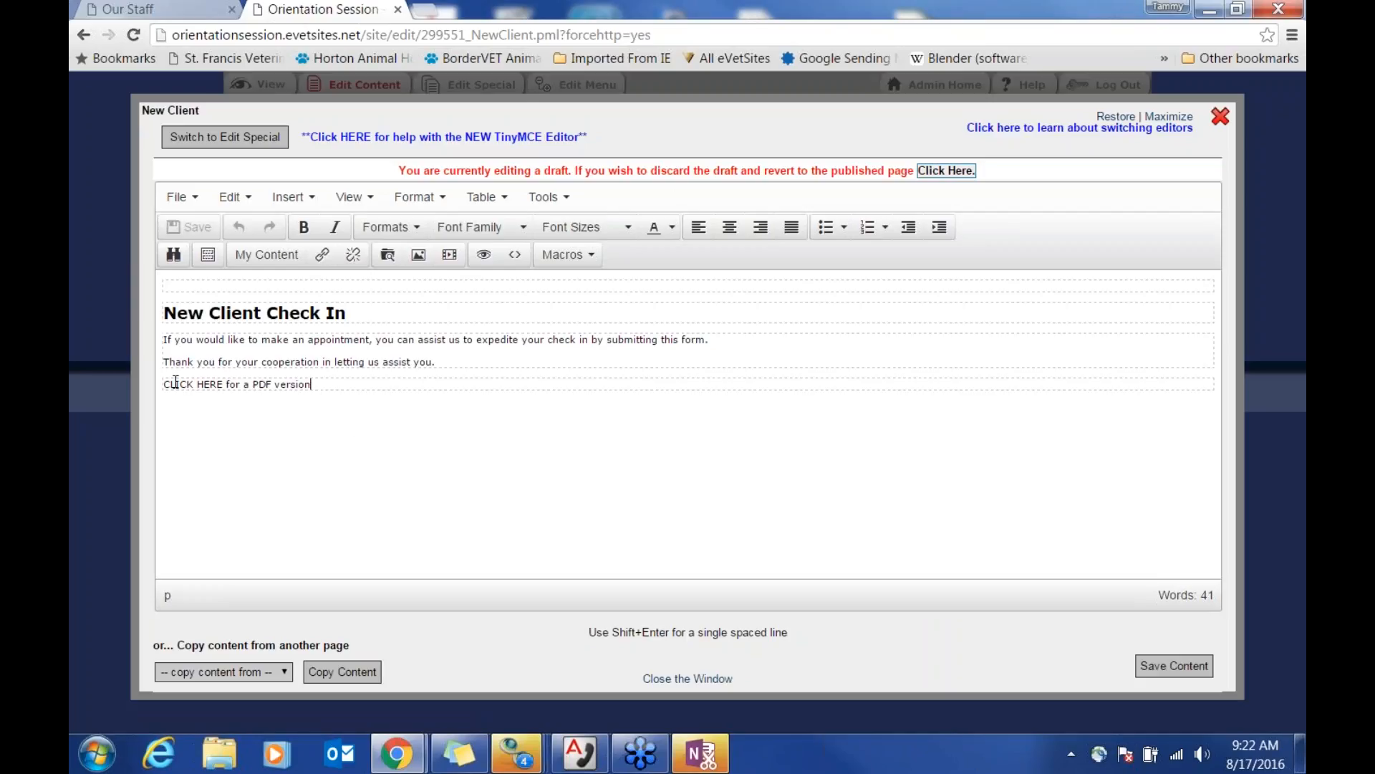
# Step: Start linking the word HERE to a site file, cancel without changes, and close the content editor
pyautogui.moveTo(166, 386); pyautogui.dragTo(221, 387)
pyautogui.click(218, 388)
pyautogui.moveTo(199, 385); pyautogui.dragTo(222, 388)
pyautogui.click(322, 255)
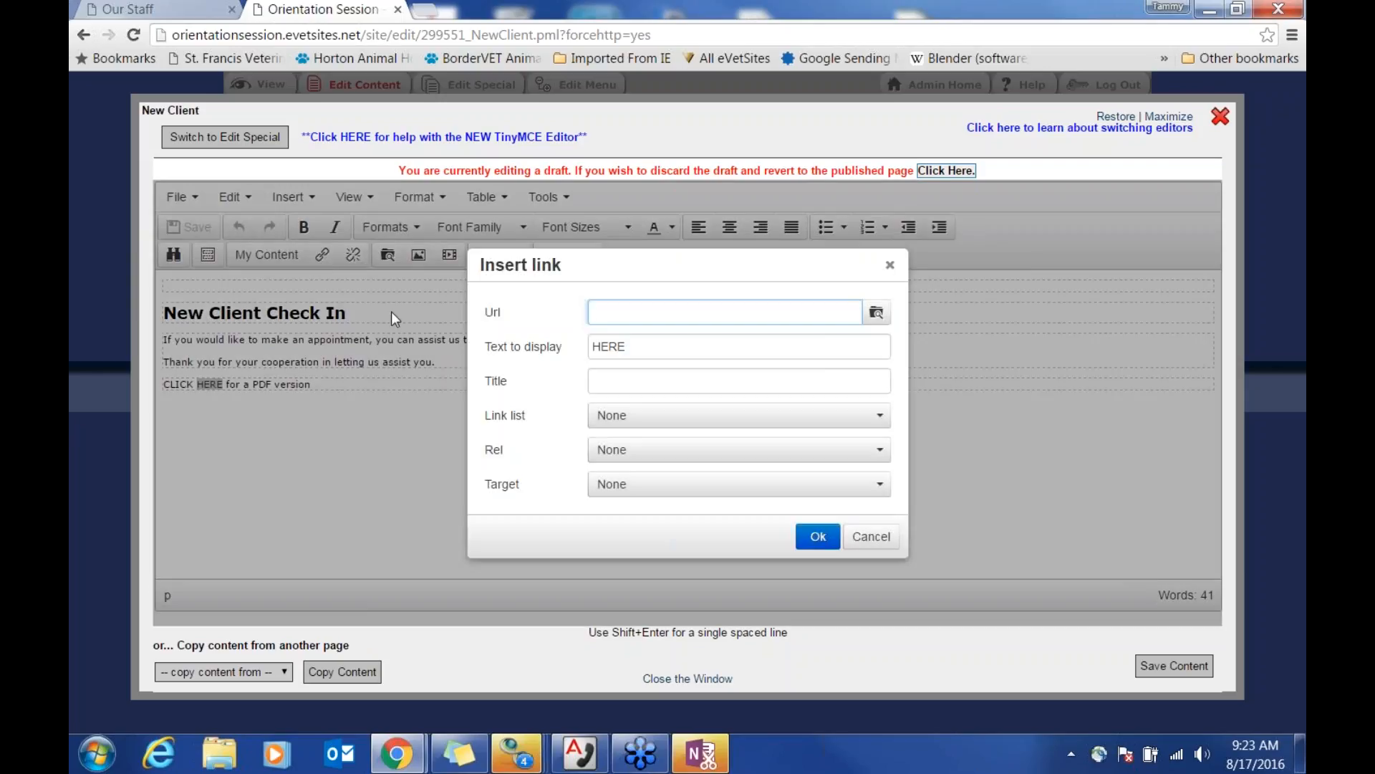
pyautogui.click(876, 314)
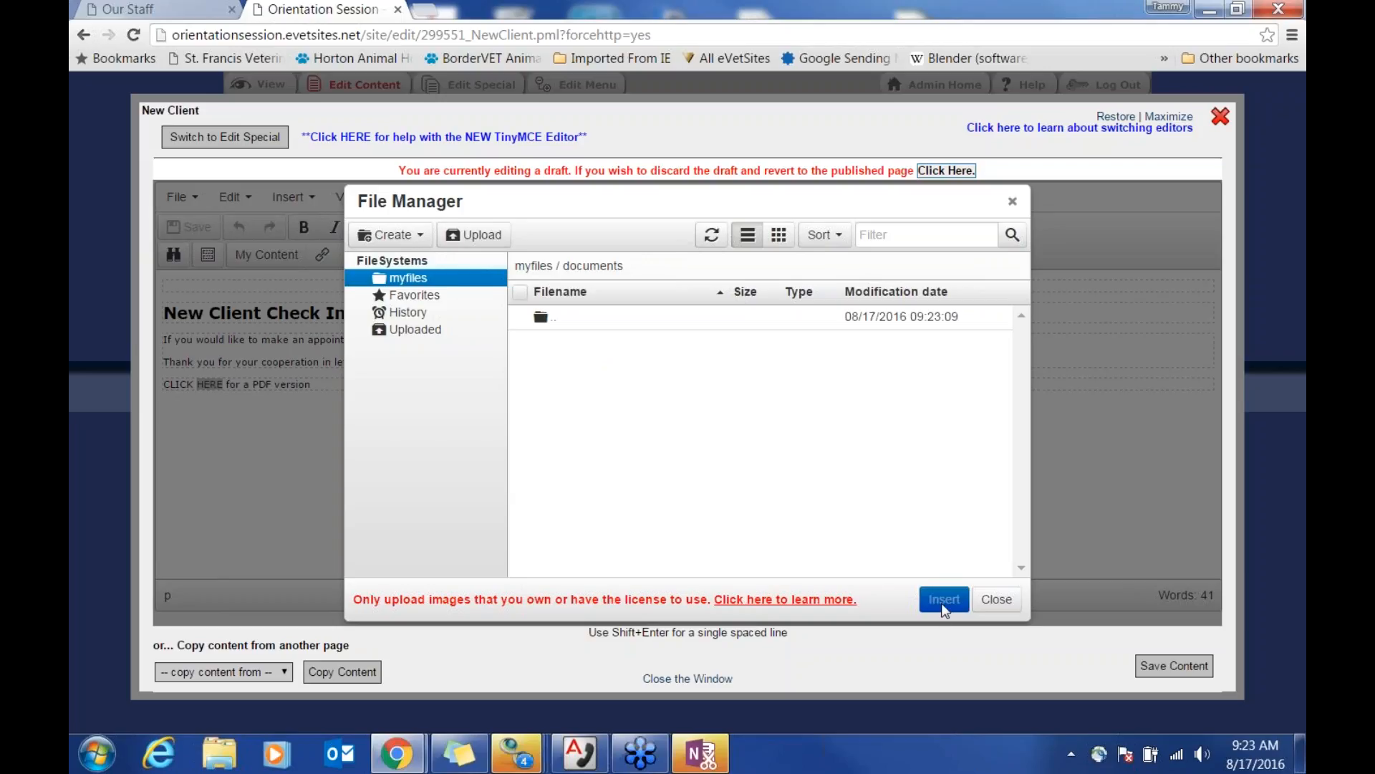
pyautogui.click(1012, 201)
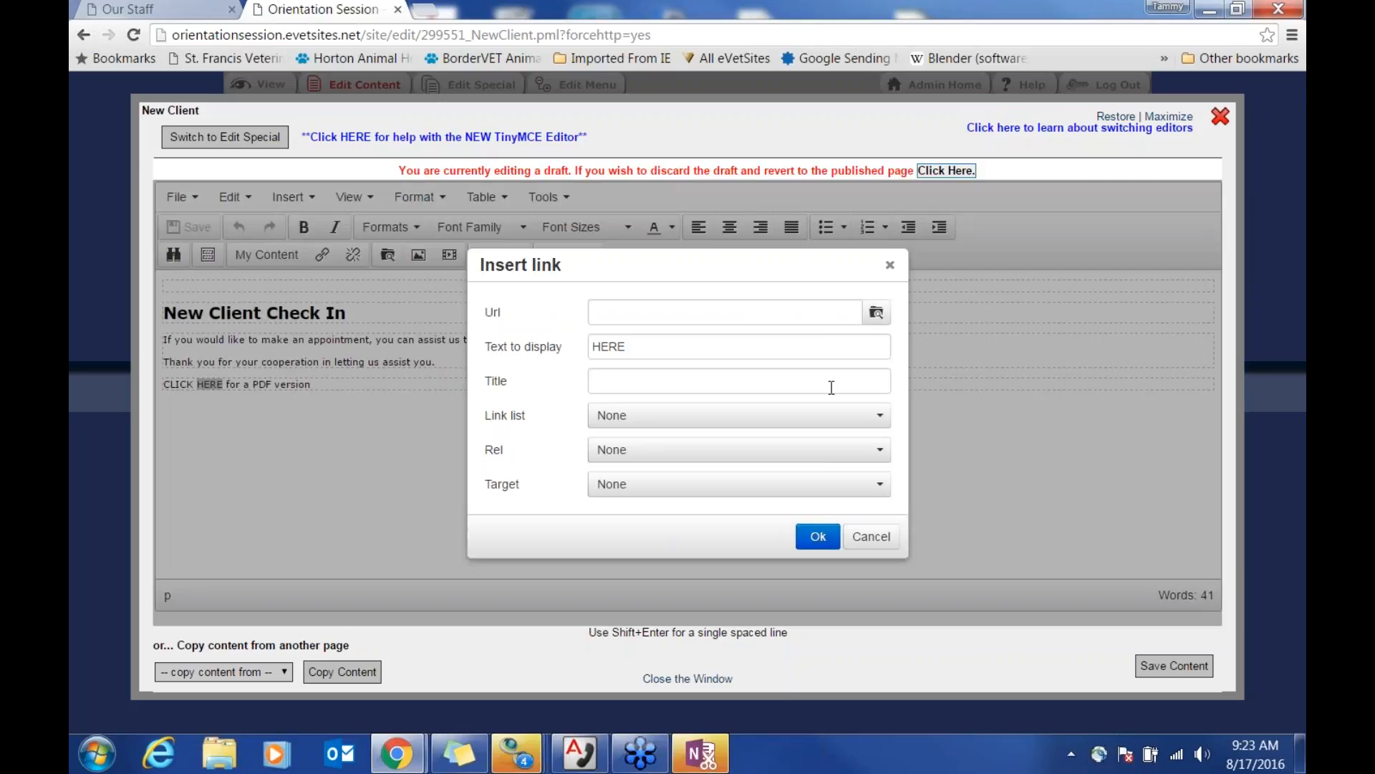
pyautogui.click(871, 537)
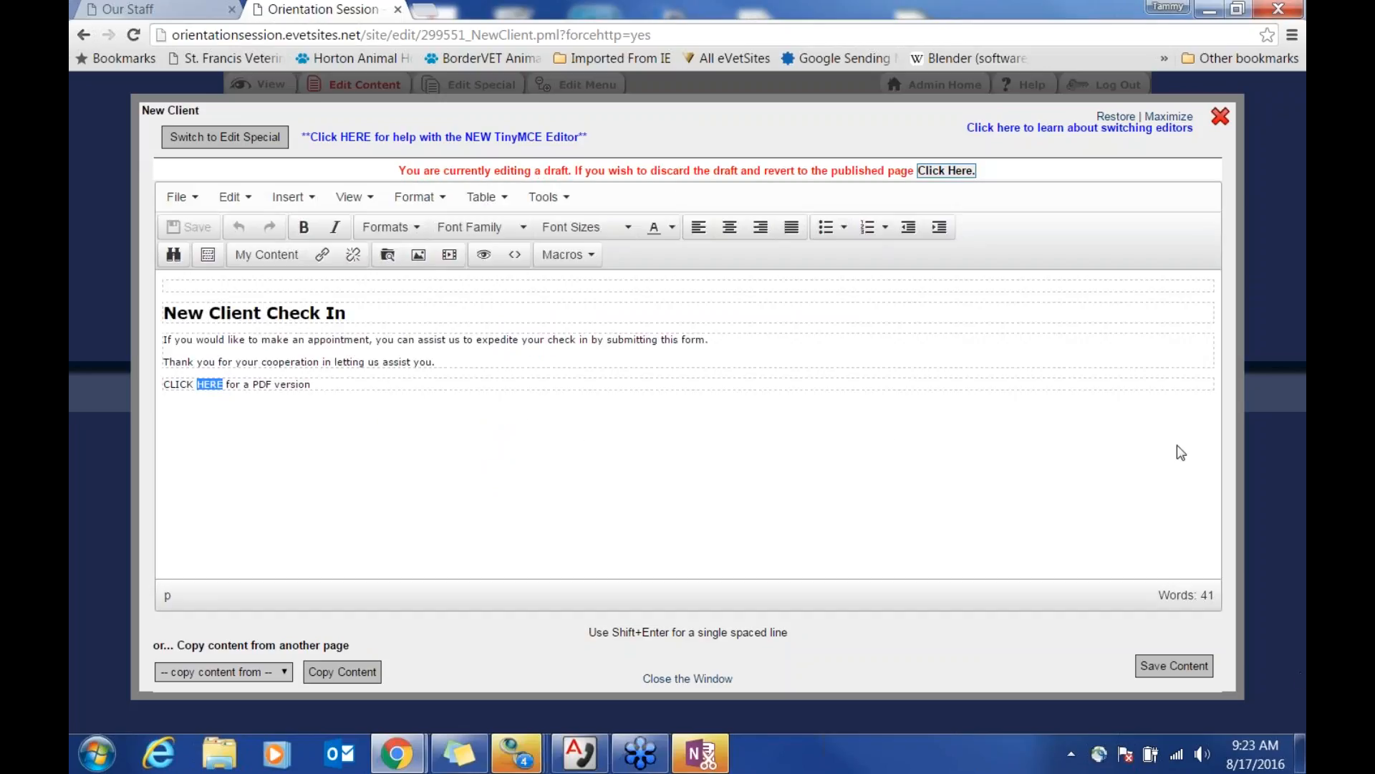
pyautogui.click(1221, 118)
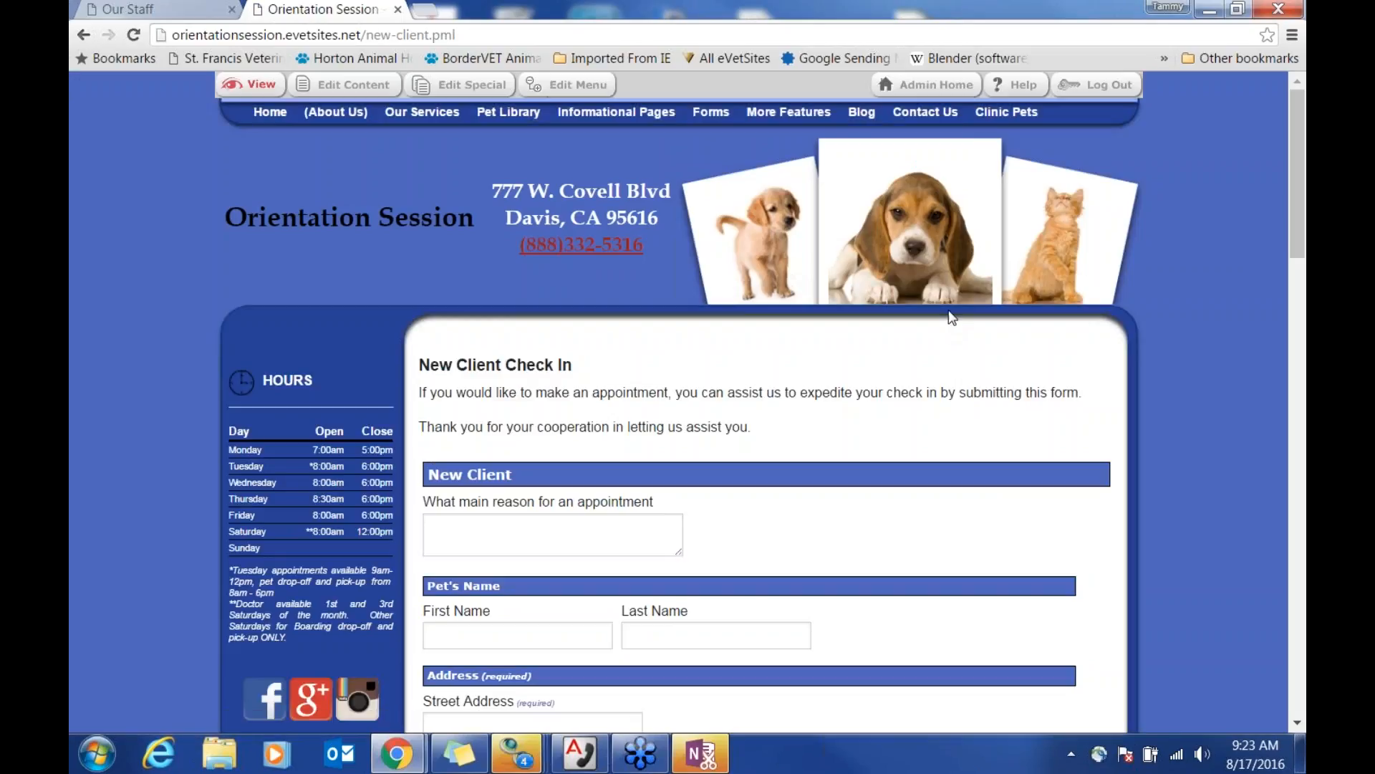
# Step: Navigate to the Home page from the site navigation bar
pyautogui.moveTo(709, 122)
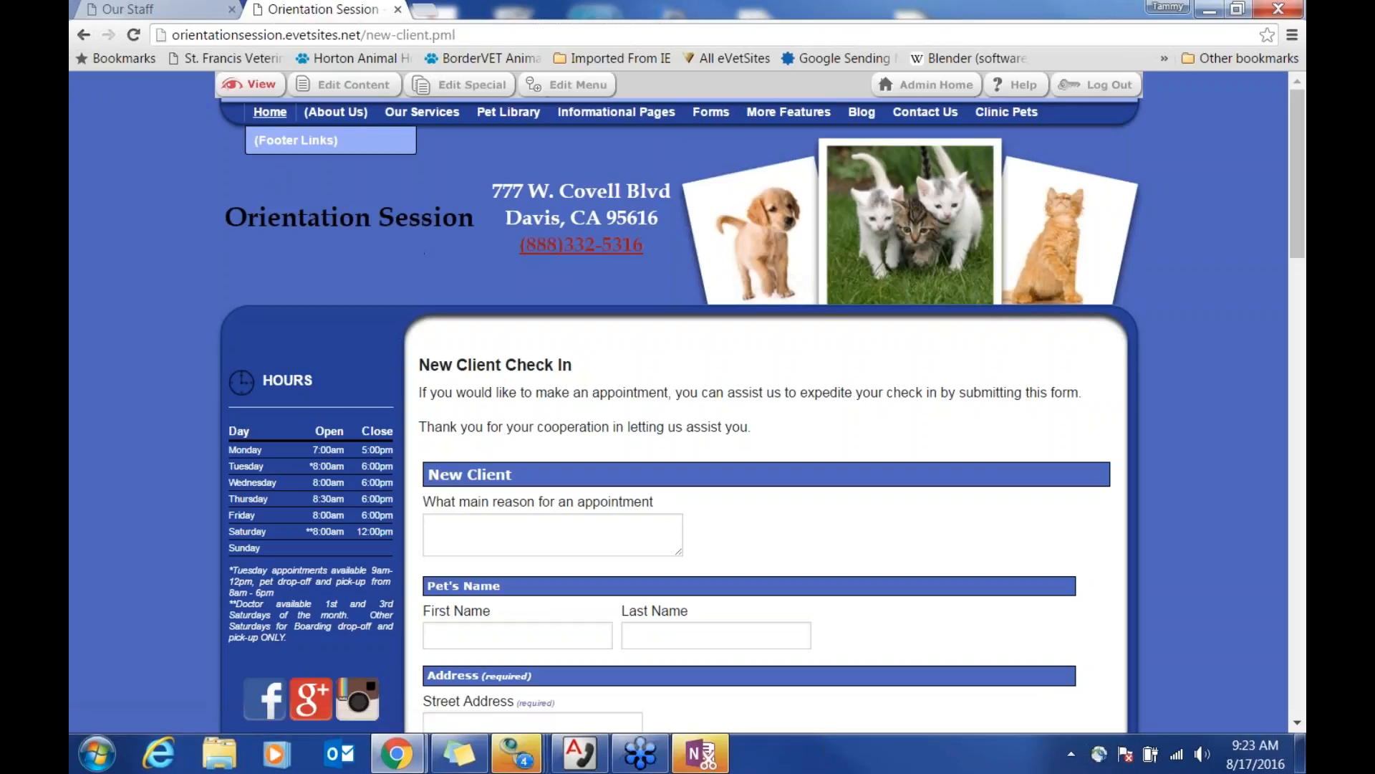
pyautogui.click(270, 113)
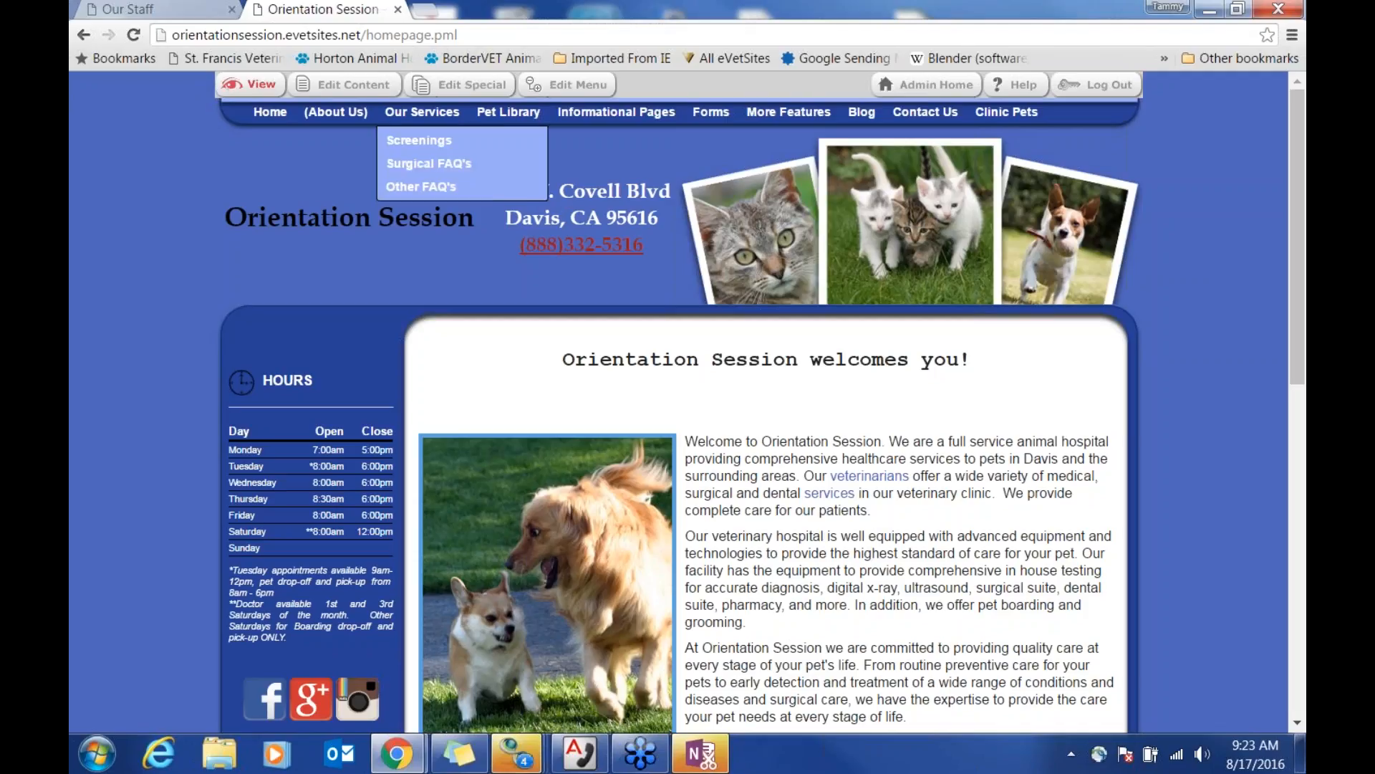
# Step: Insert a one-row, three-column table above the dog photo in the Home page content
pyautogui.click(351, 88)
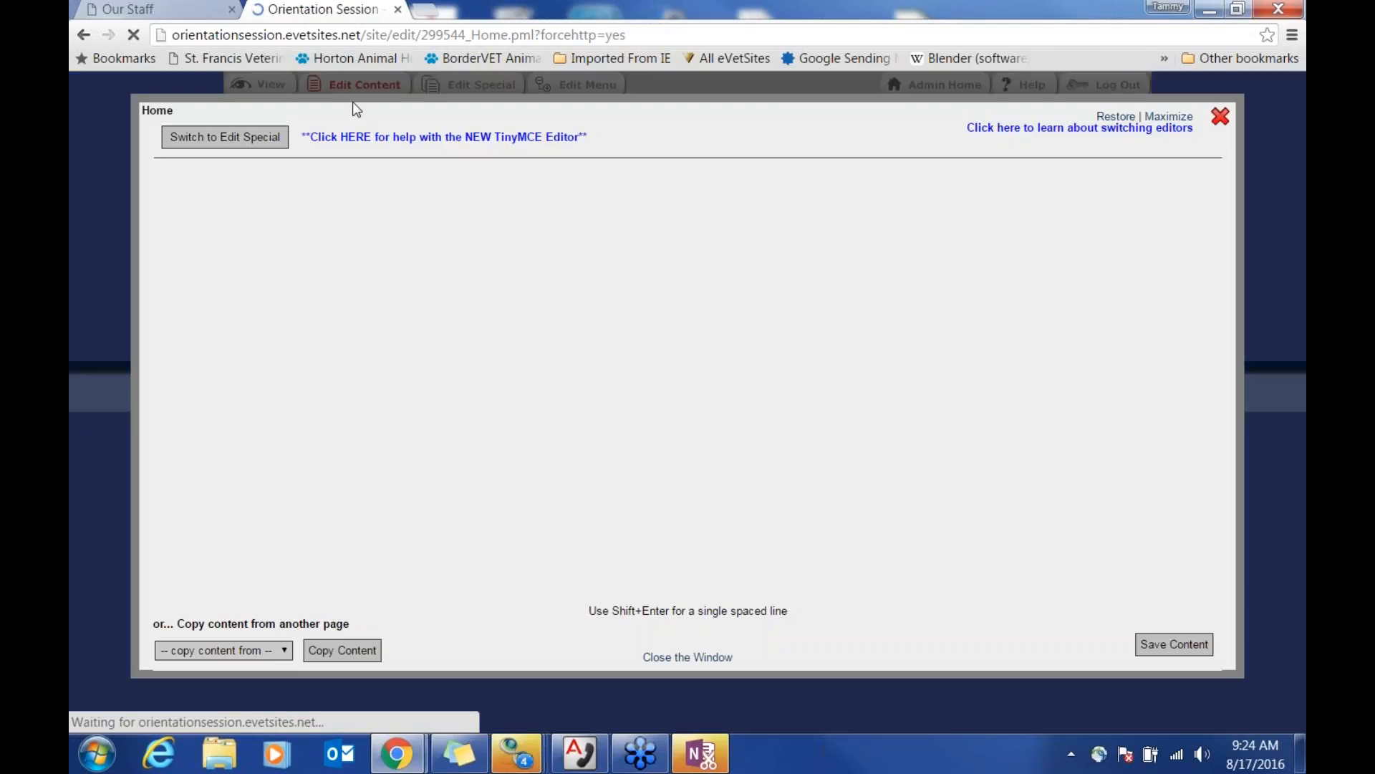
pyautogui.click(433, 311)
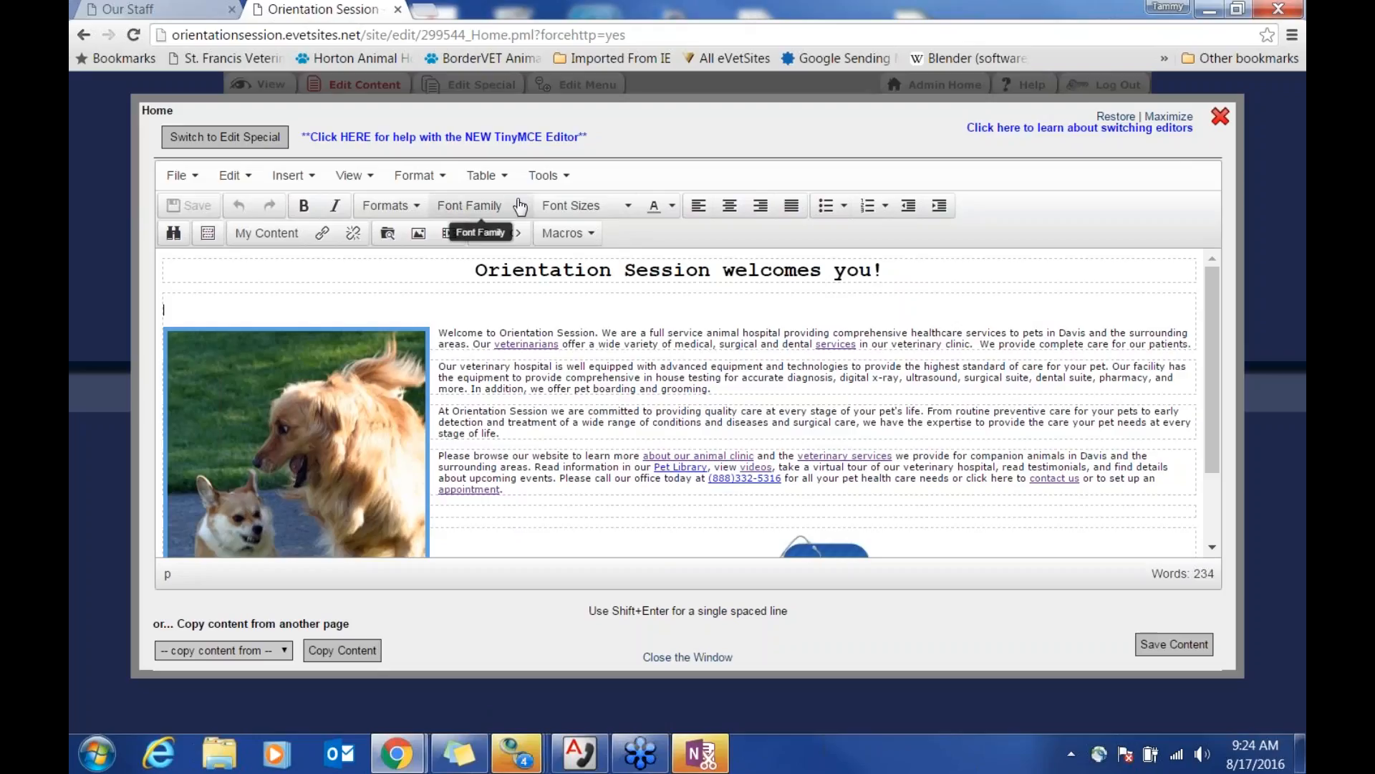
pyautogui.click(487, 177)
pyautogui.moveTo(516, 209)
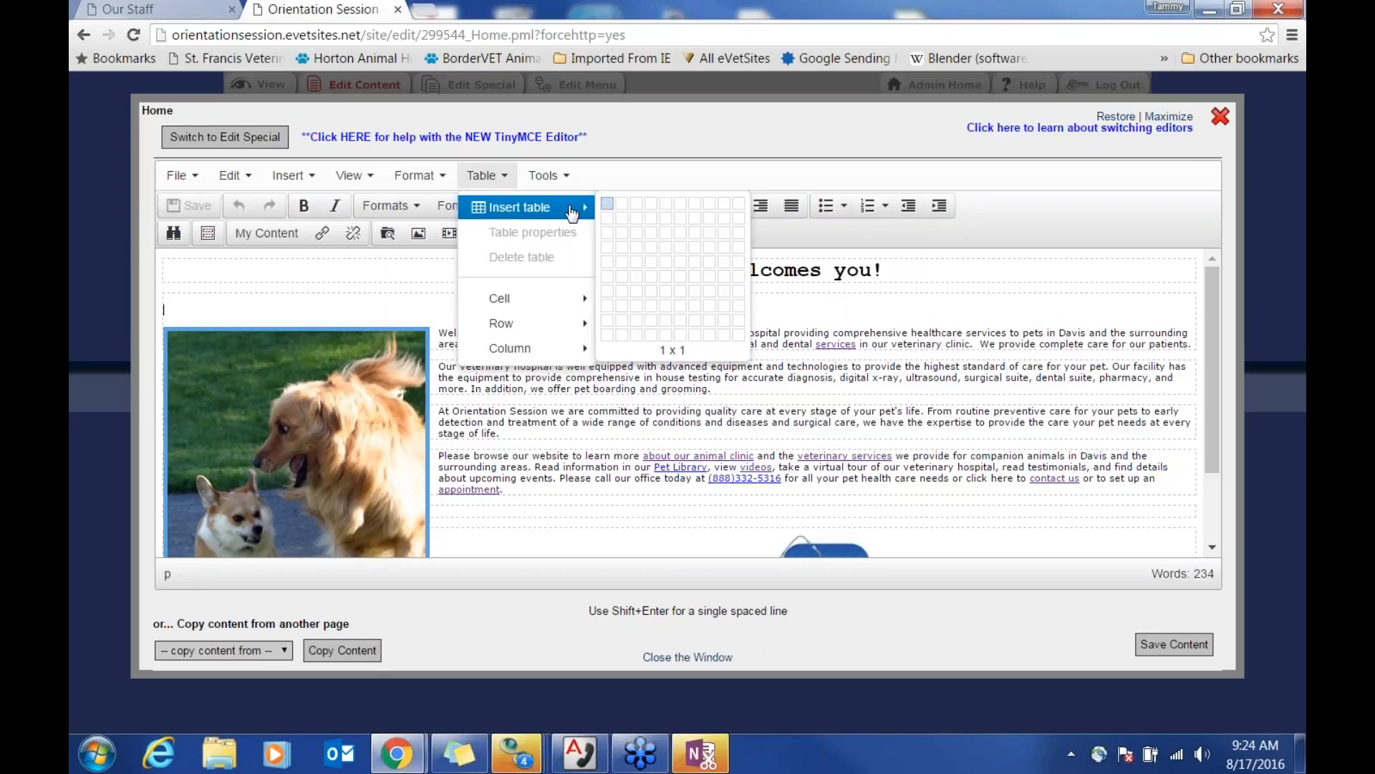
pyautogui.click(637, 212)
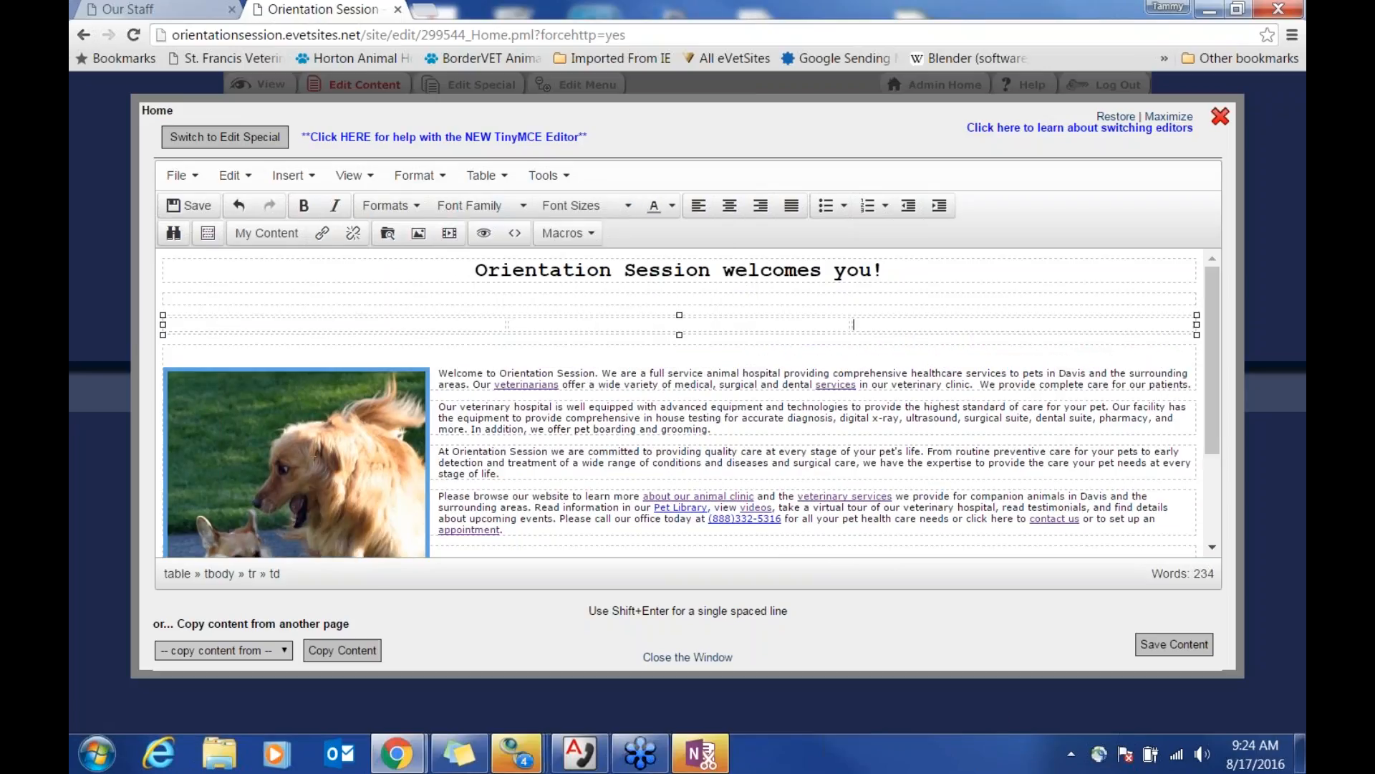
# Step: Move the dog photo into the table's first cell
pyautogui.click(315, 456)
pyautogui.hotkey('ctrl', 'x')
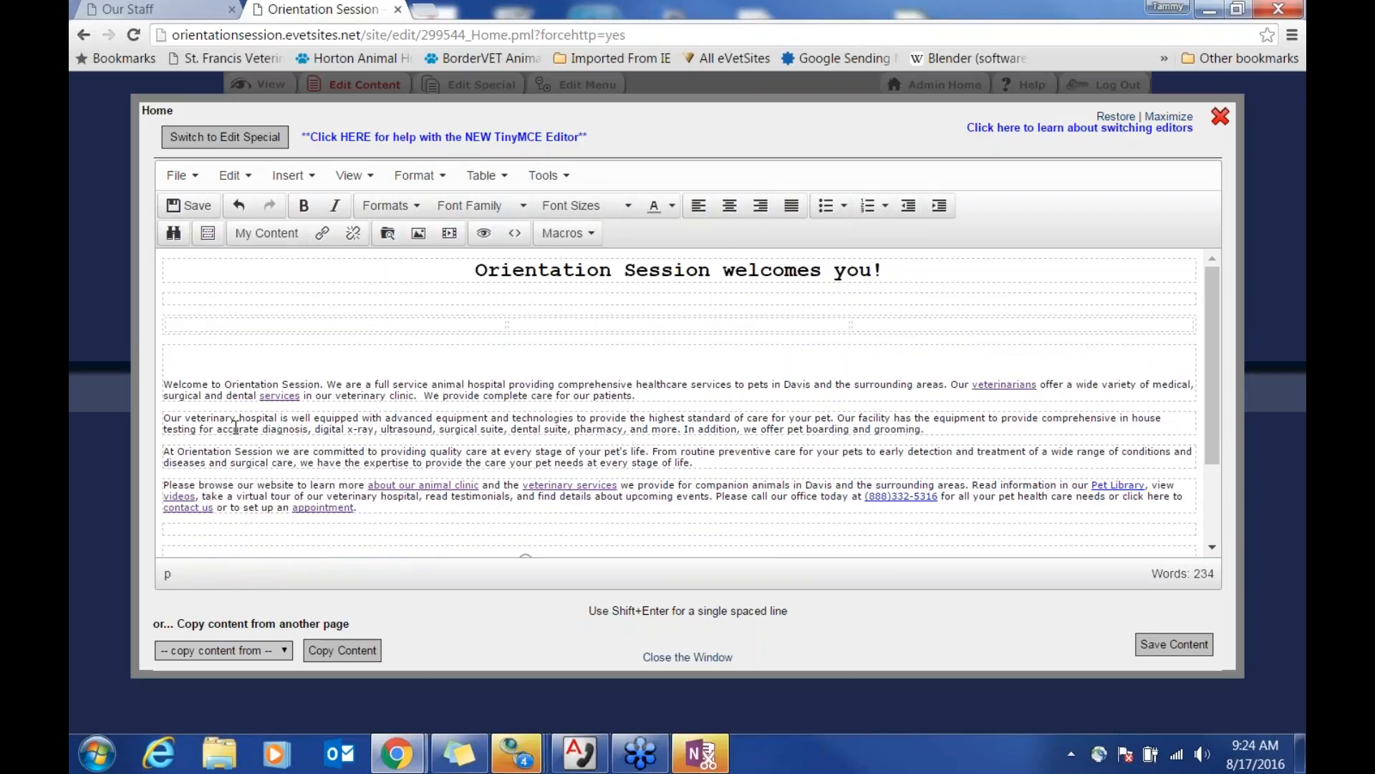
pyautogui.click(274, 323)
pyautogui.hotkey('ctrl', 'v')
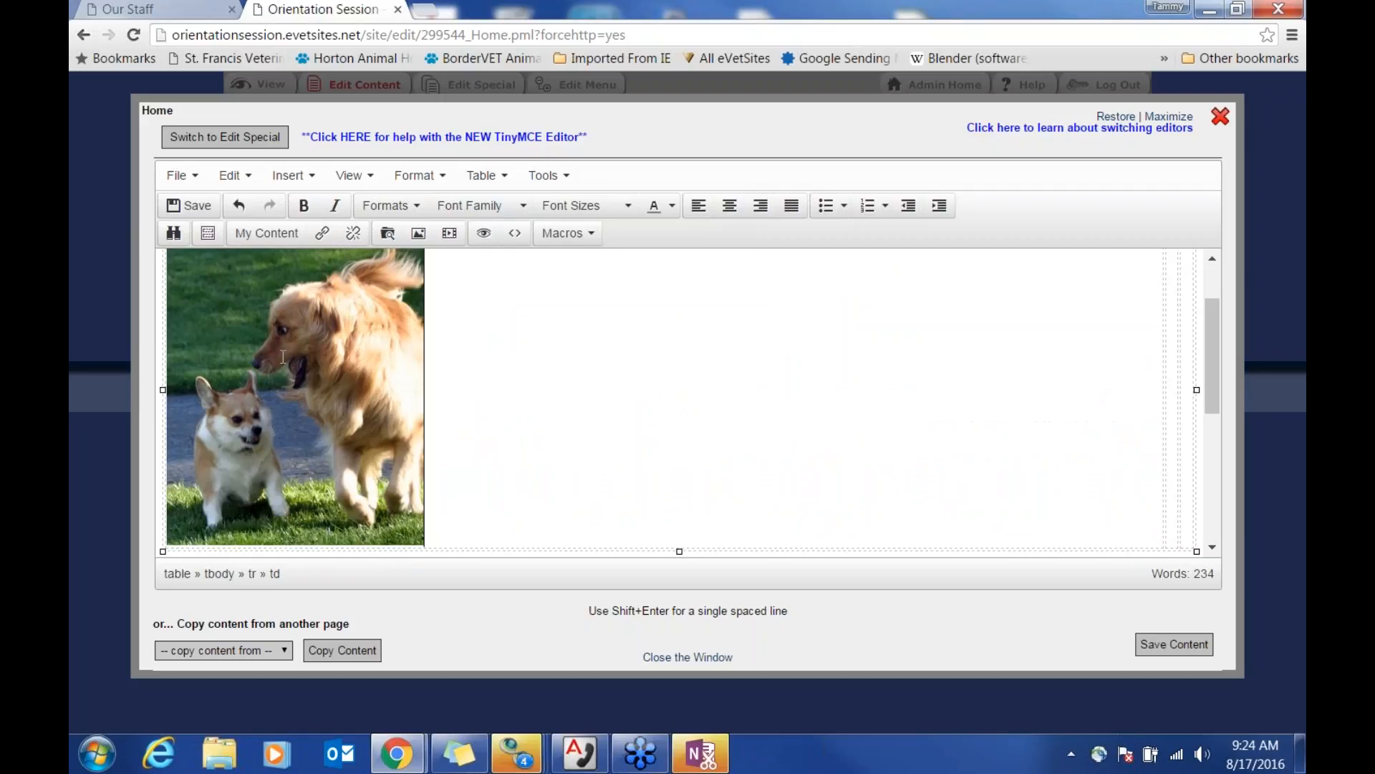
# Step: Move the four welcome paragraphs into the second cell, leaving the narrow right cell empty
pyautogui.scroll(-4, 755, 501)
pyautogui.moveTo(382, 466); pyautogui.dragTo(163, 327)
pyautogui.hotkey('ctrl', 'x')
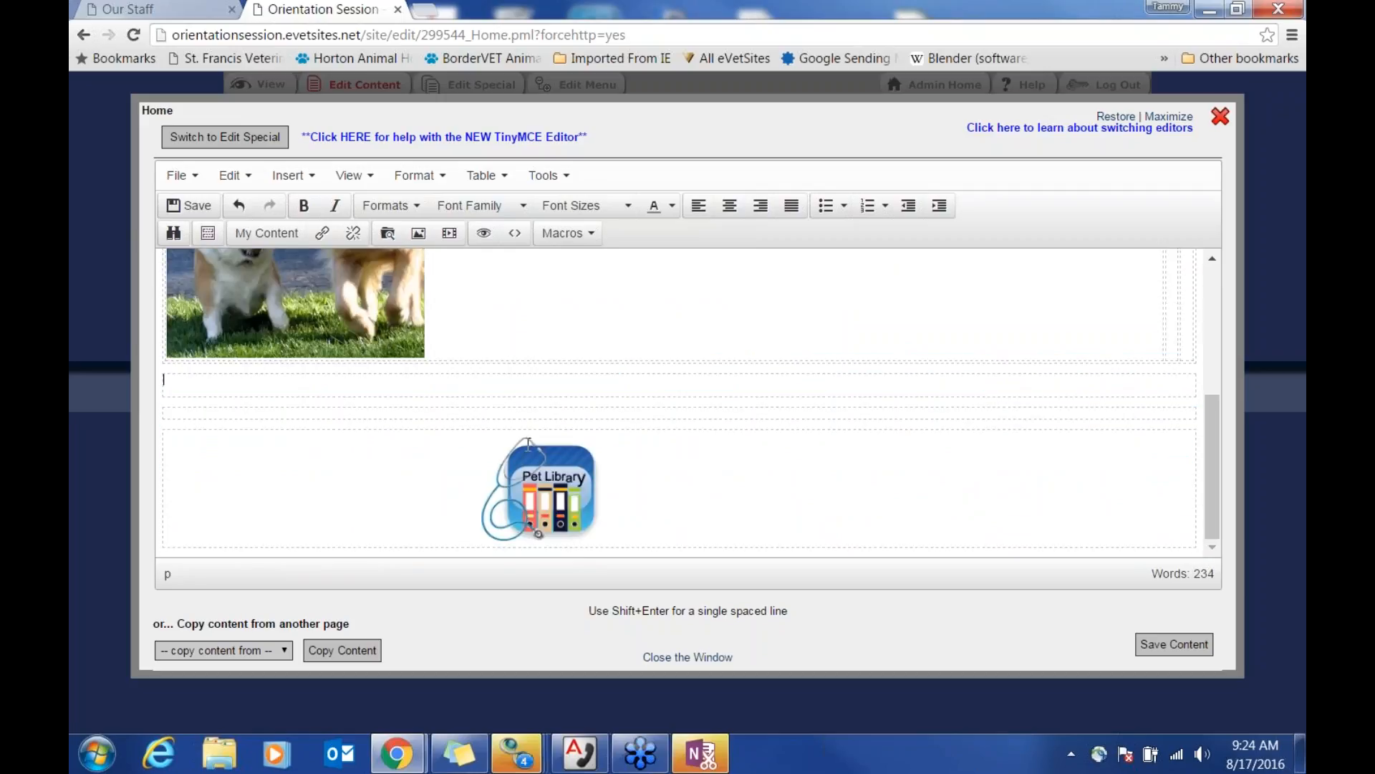
pyautogui.scroll(4, 550, 439)
pyautogui.click(1167, 419)
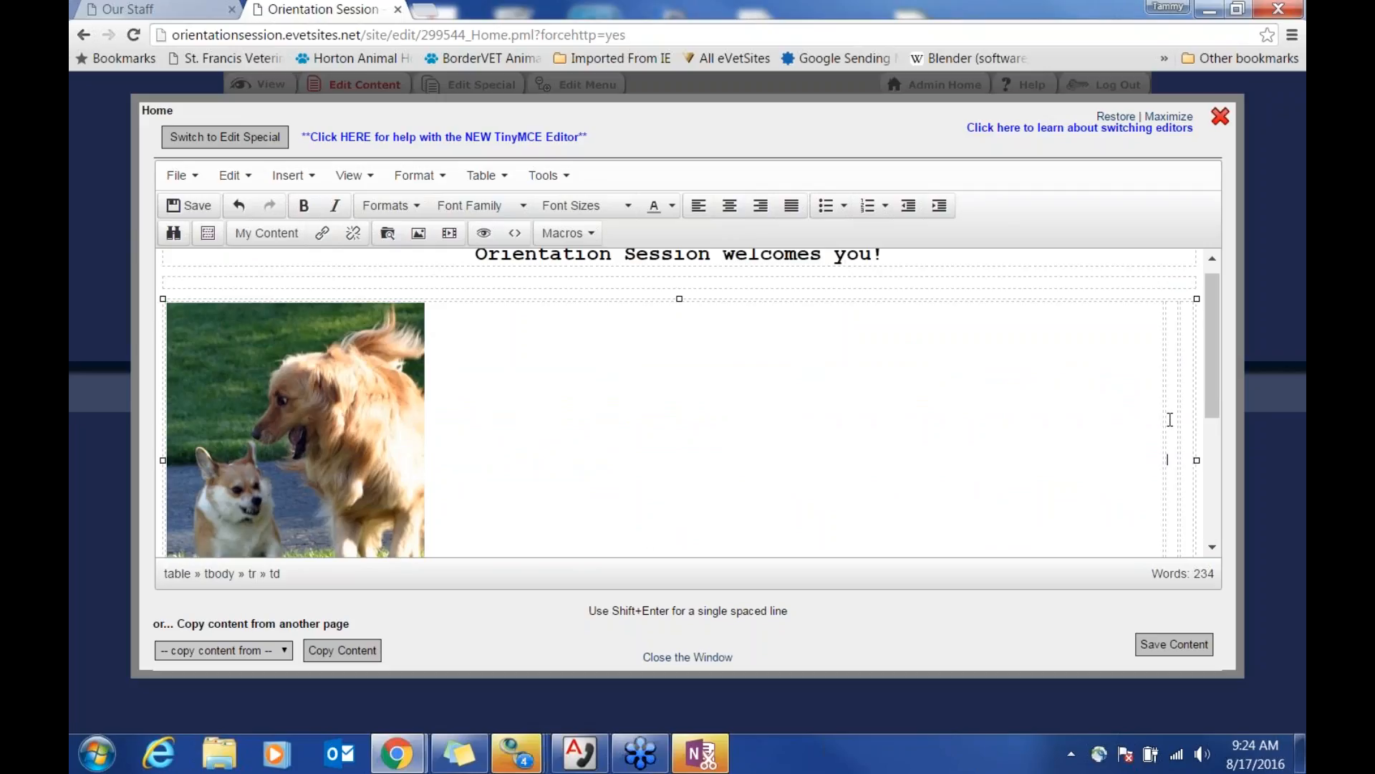
pyautogui.hotkey('ctrl', 'v')
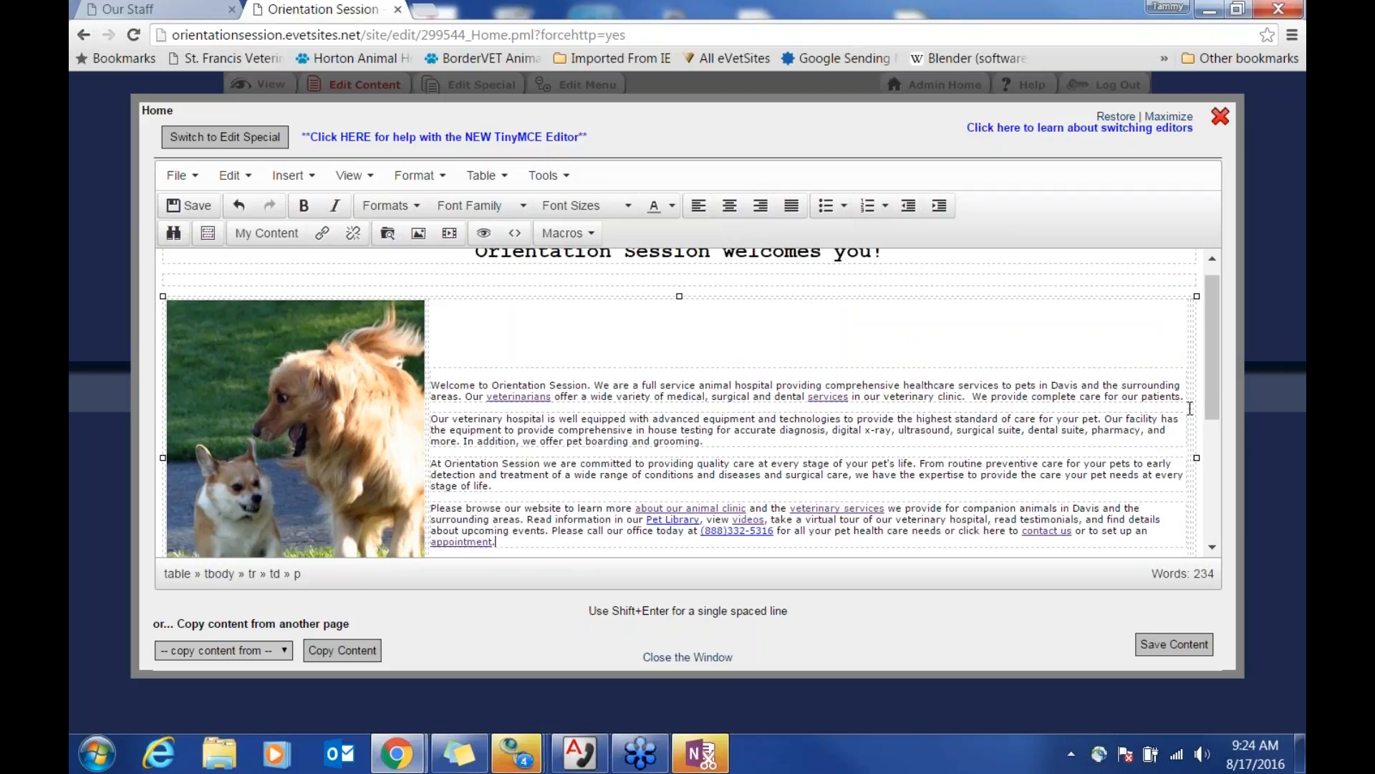
pyautogui.click(1191, 409)
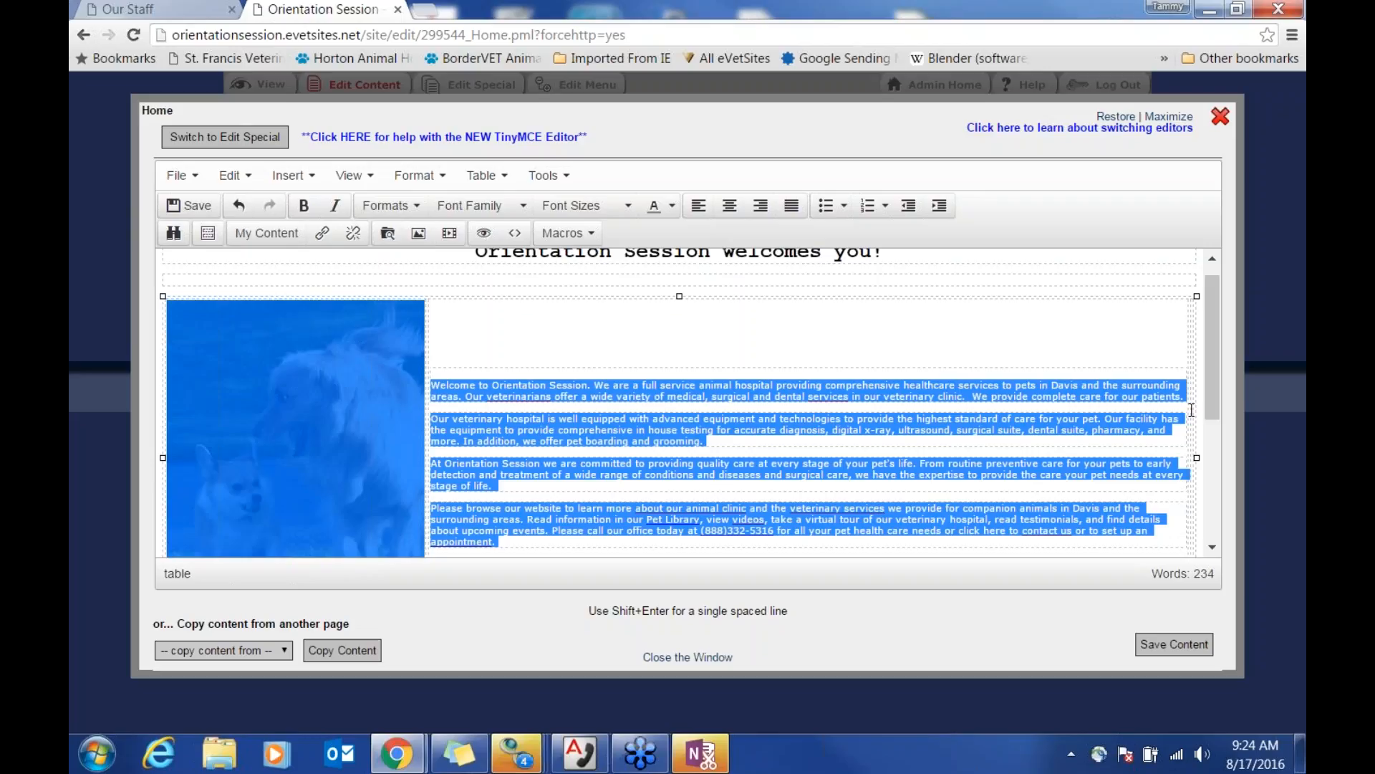
pyautogui.click(1194, 410)
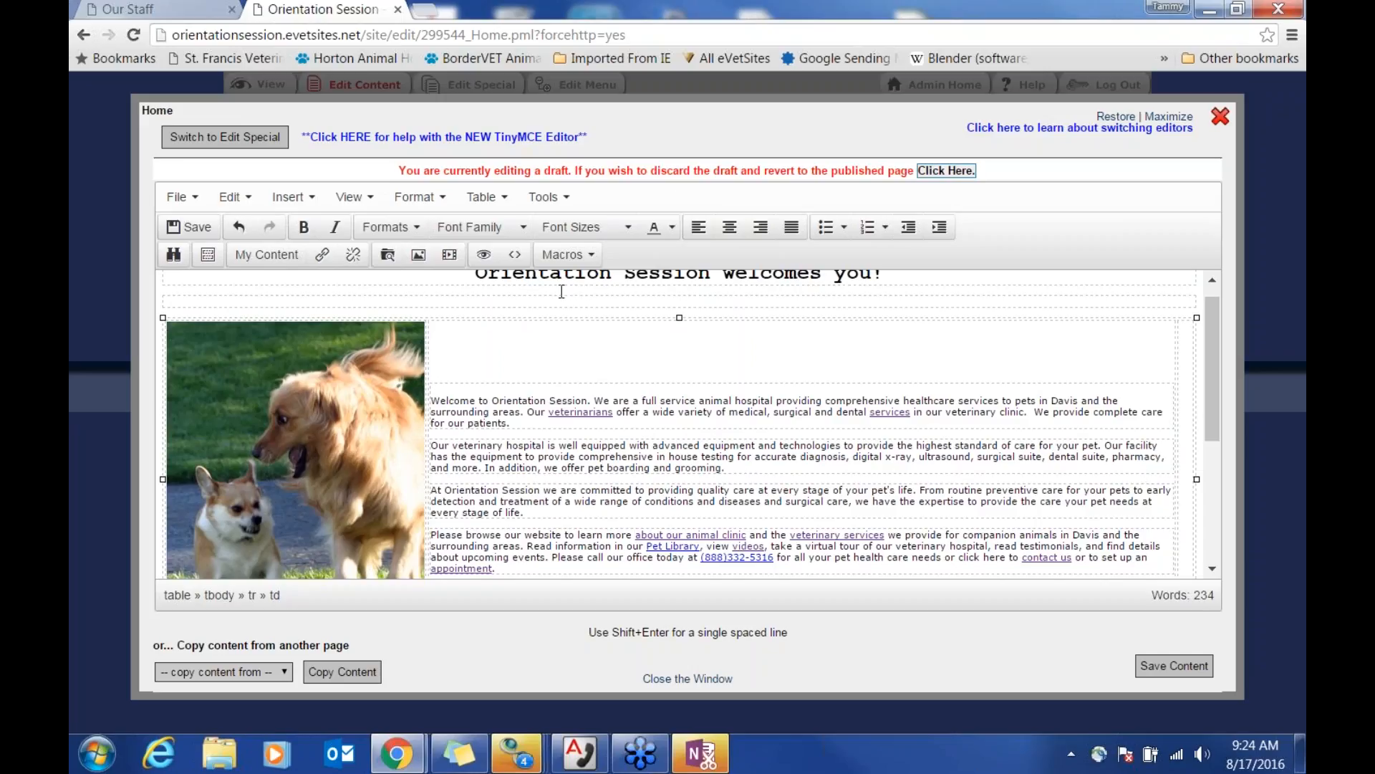
# Step: Insert a Form macro linked to Forms / Practice into the table's right cell
pyautogui.click(591, 256)
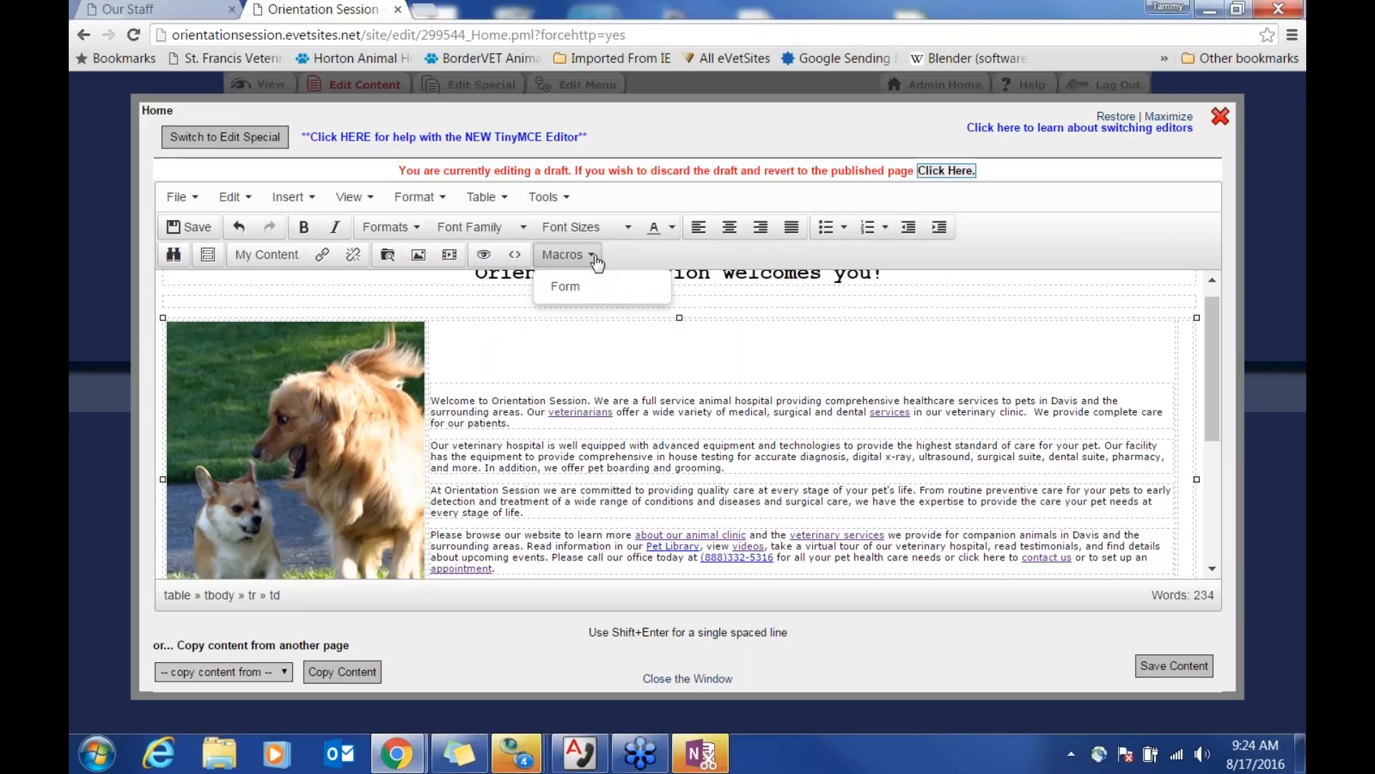
pyautogui.click(569, 290)
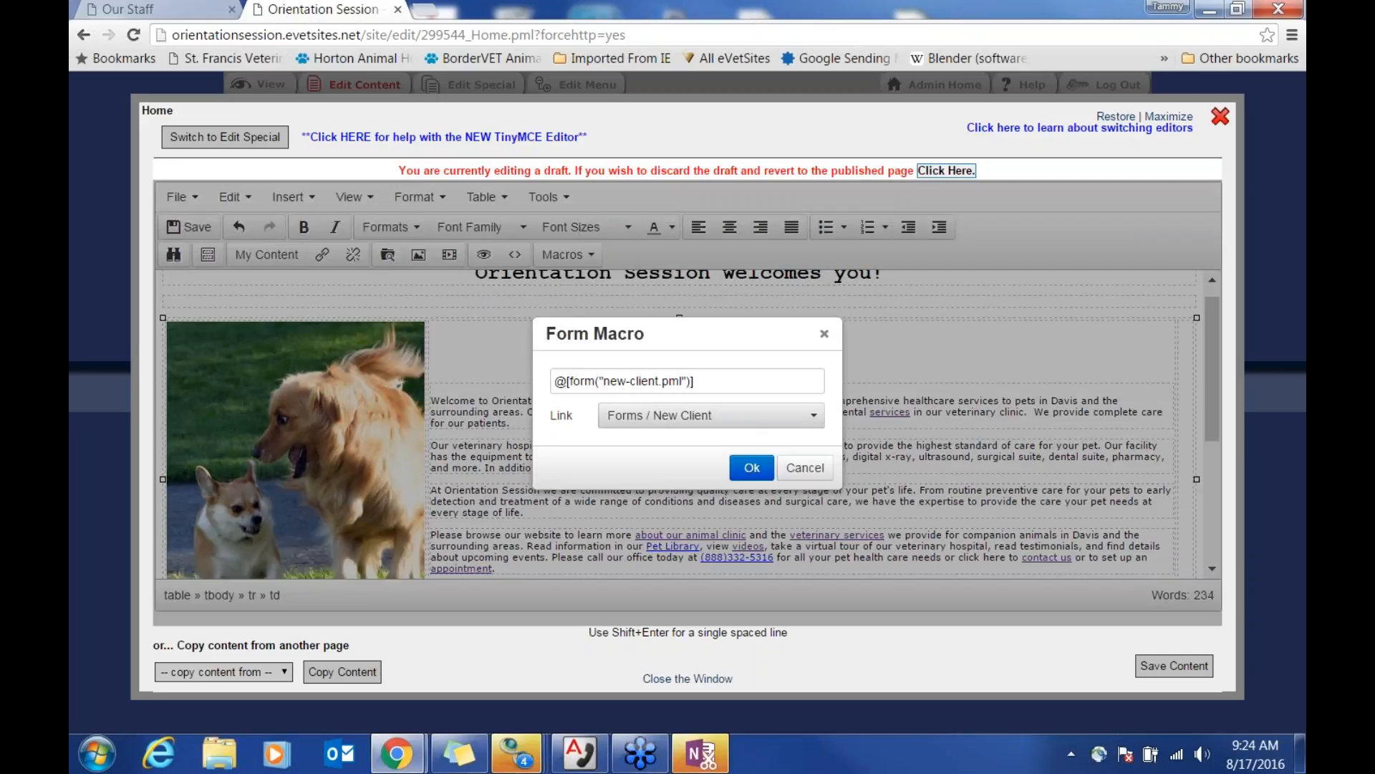
pyautogui.click(815, 419)
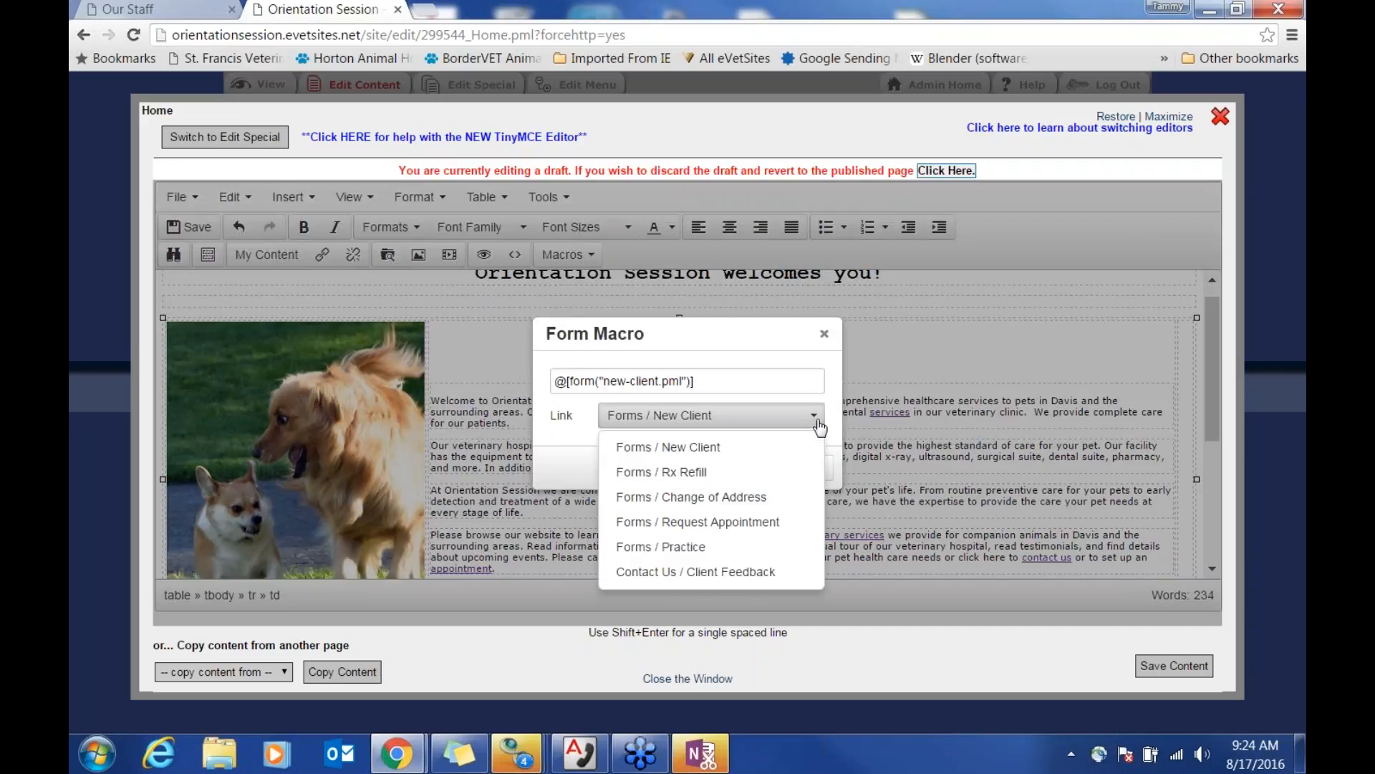
pyautogui.click(771, 547)
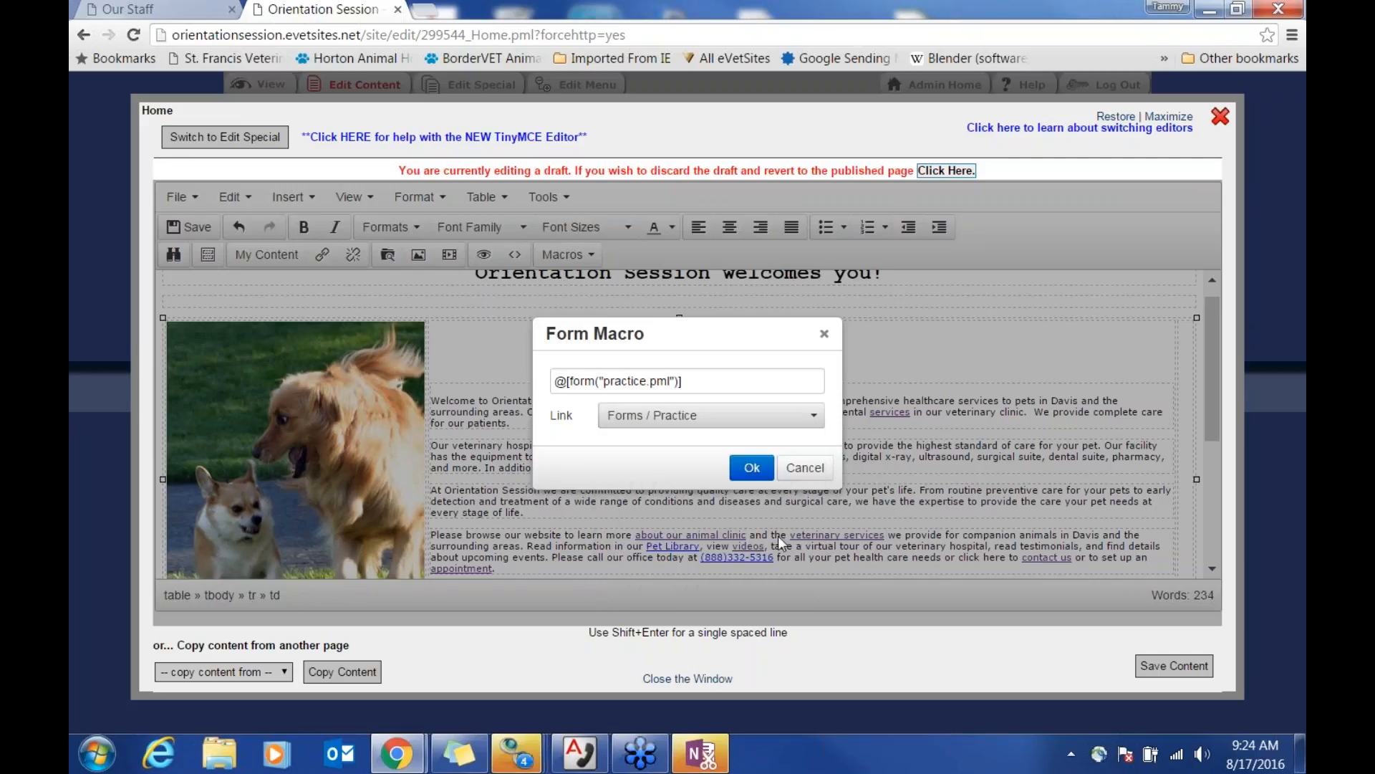
pyautogui.click(752, 469)
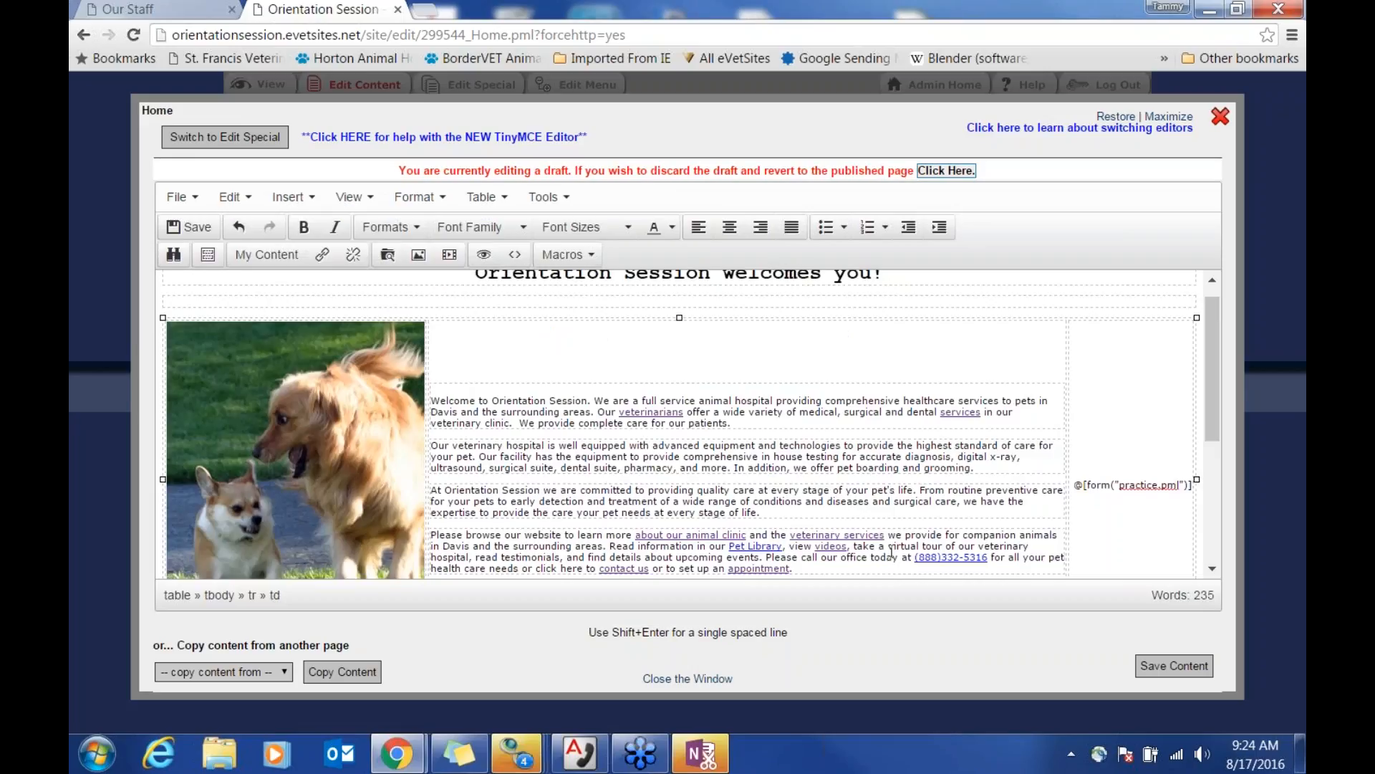
# Step: Save the homepage content and review the live page with the embedded Practice form
pyautogui.click(1178, 669)
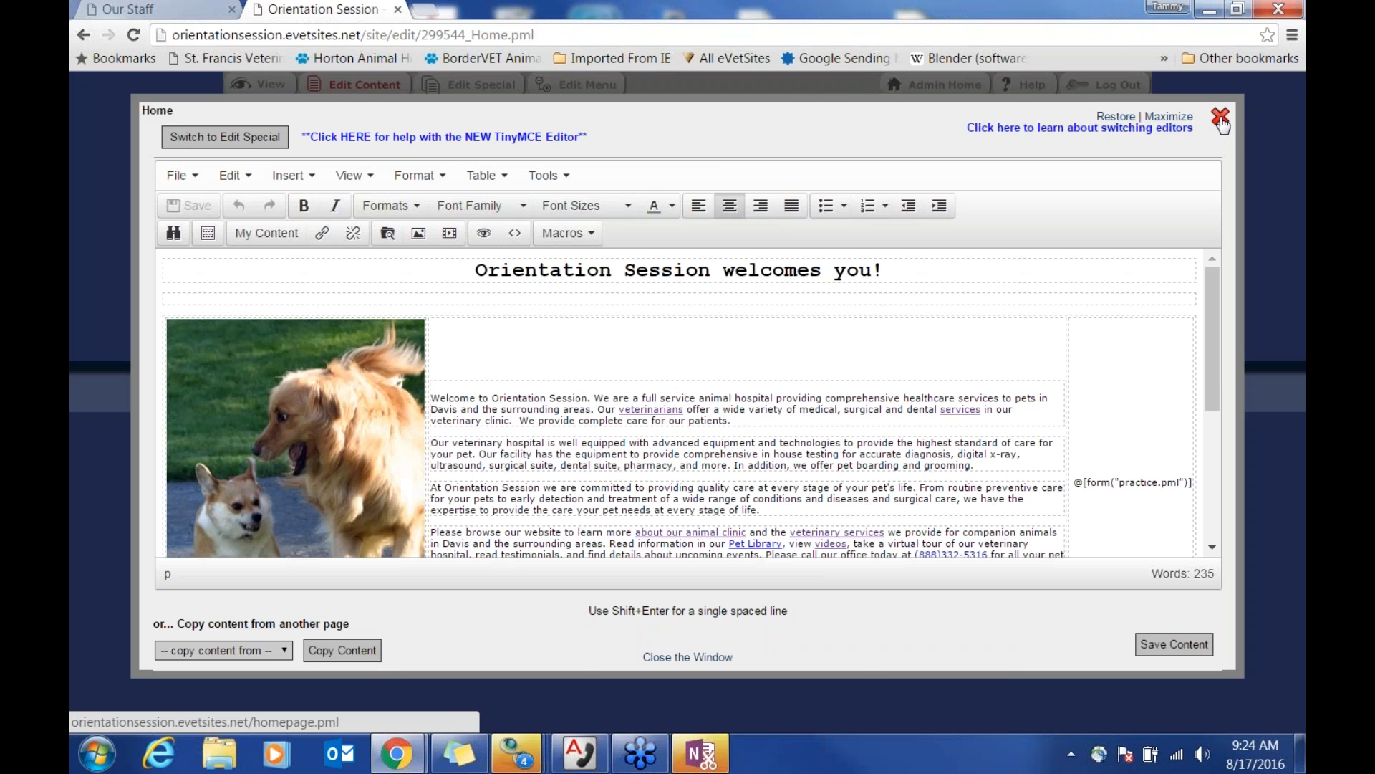
pyautogui.click(1221, 116)
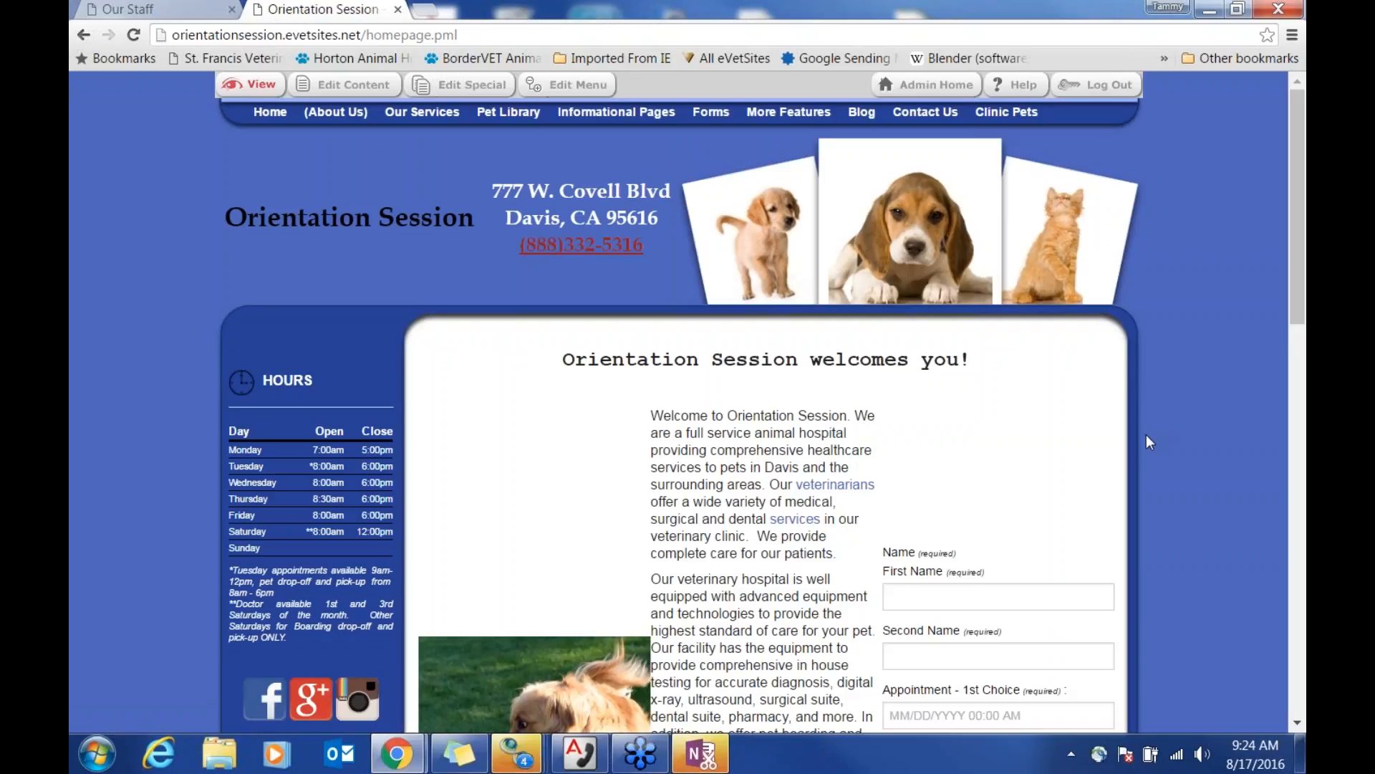
pyautogui.scroll(-3, 1142, 436)
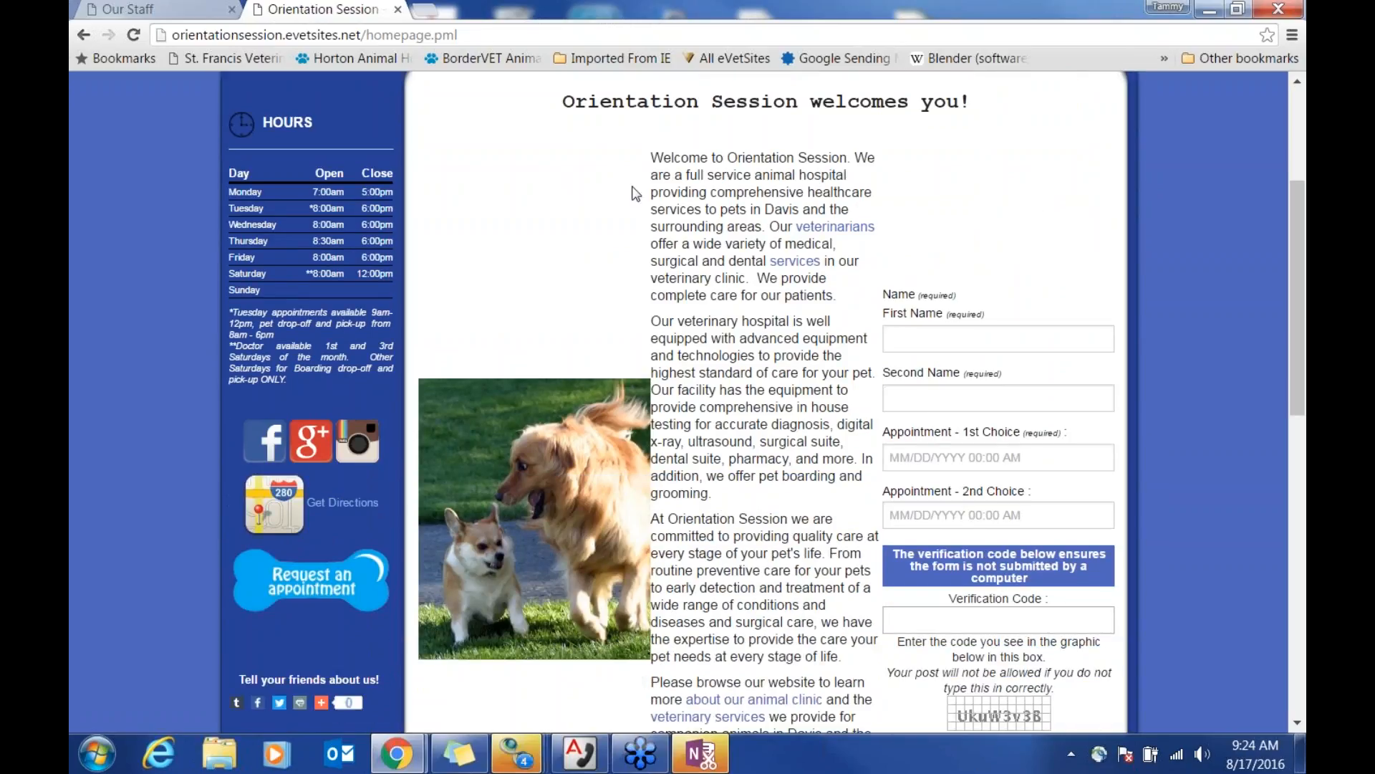
pyautogui.moveTo(654, 150); pyautogui.dragTo(827, 700)
pyautogui.click(783, 542)
pyautogui.scroll(2, 807, 537)
pyautogui.scroll(-2, 816, 535)
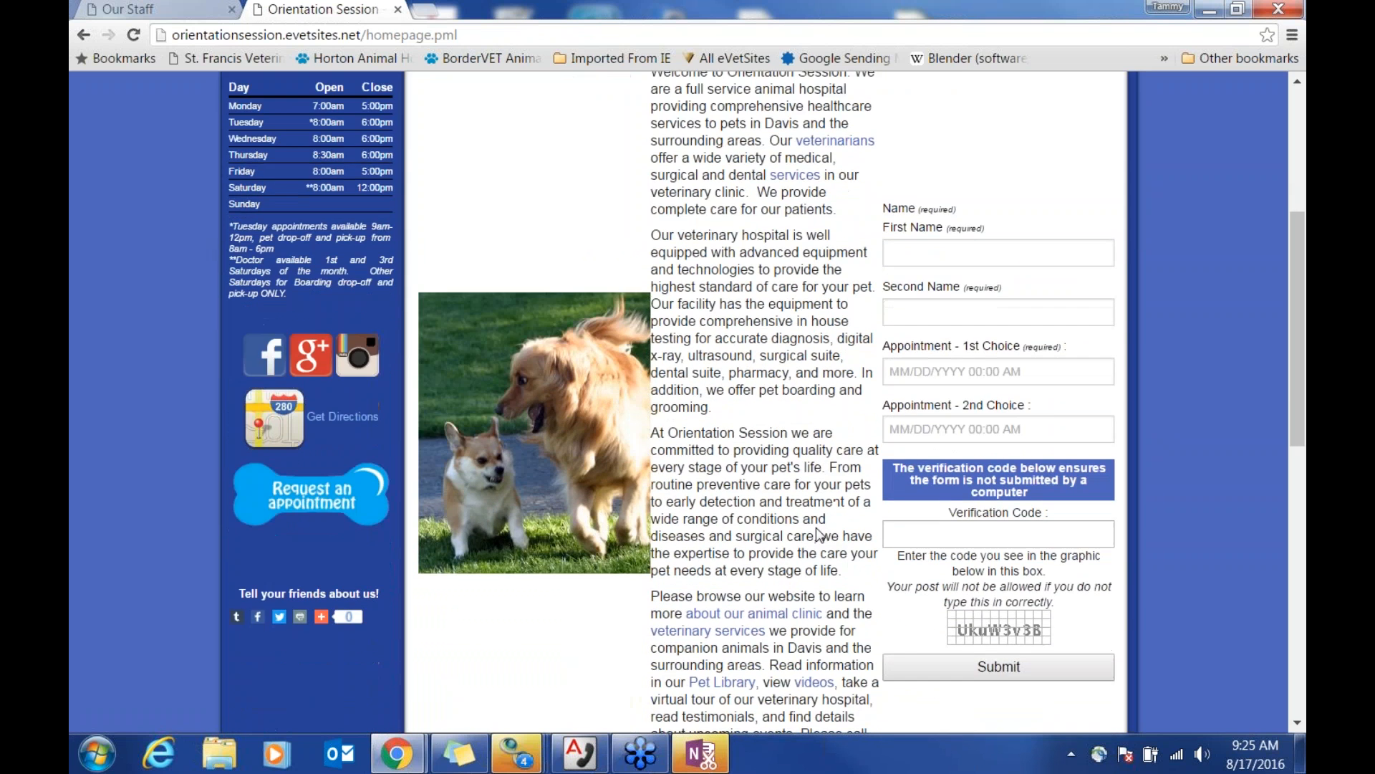
pyautogui.scroll(4, 821, 523)
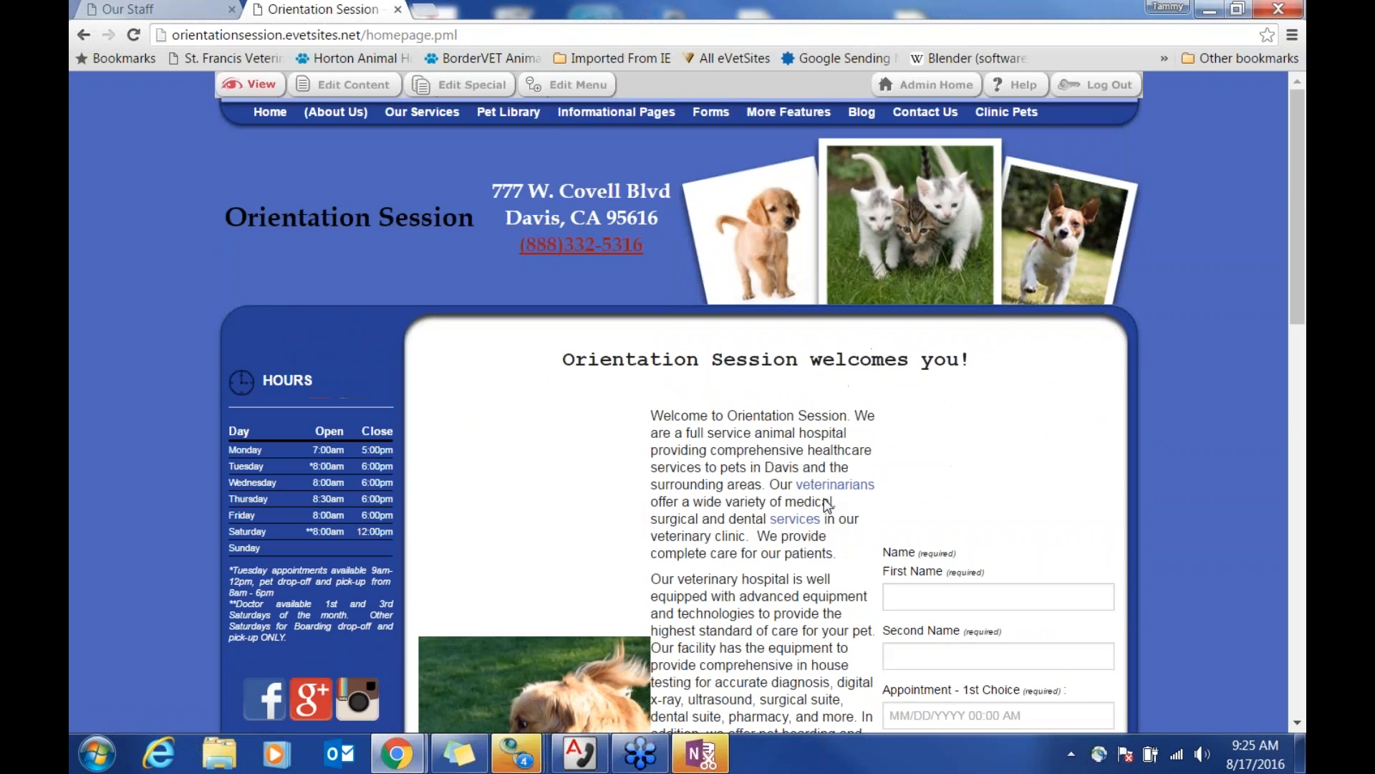
# Step: Take the welcome paragraphs out of the table and delete the empty middle column
pyautogui.click(353, 84)
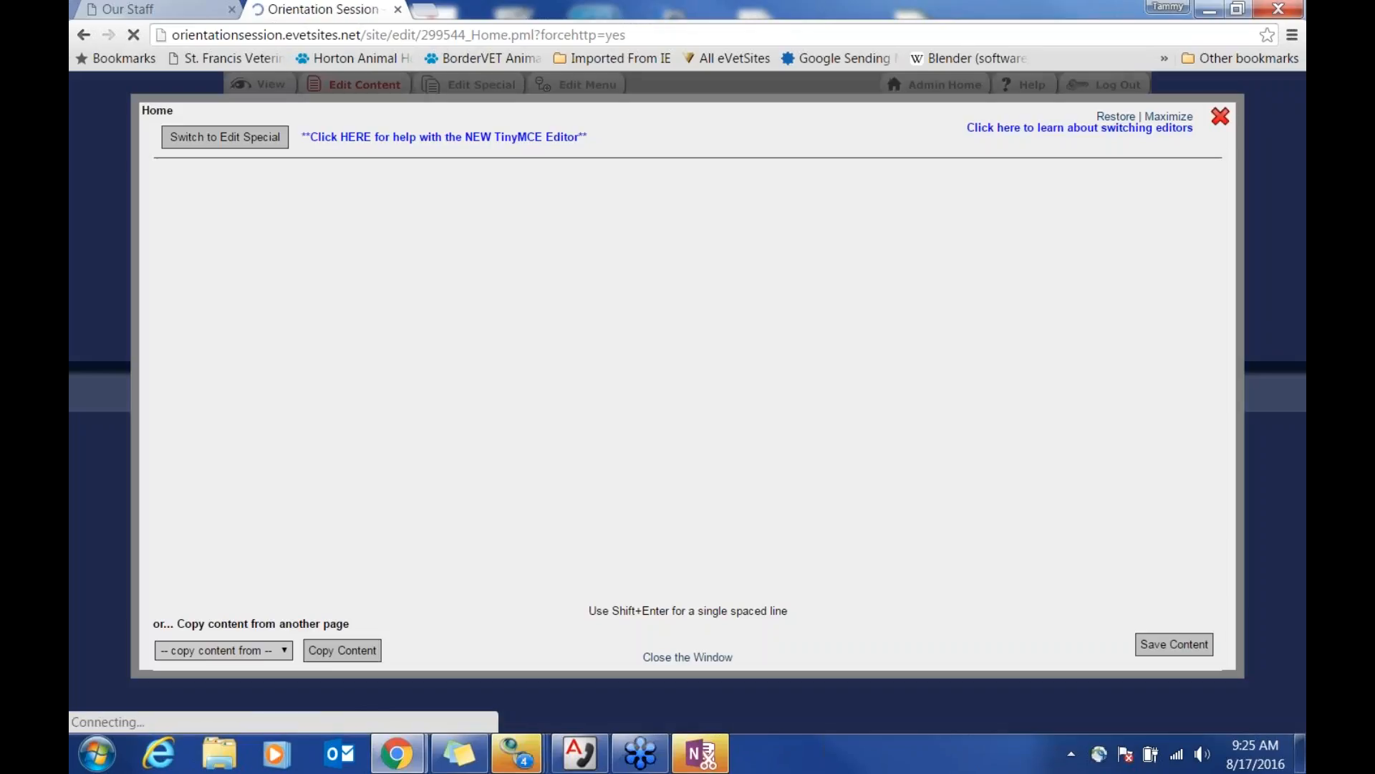
pyautogui.moveTo(440, 393); pyautogui.dragTo(1017, 385)
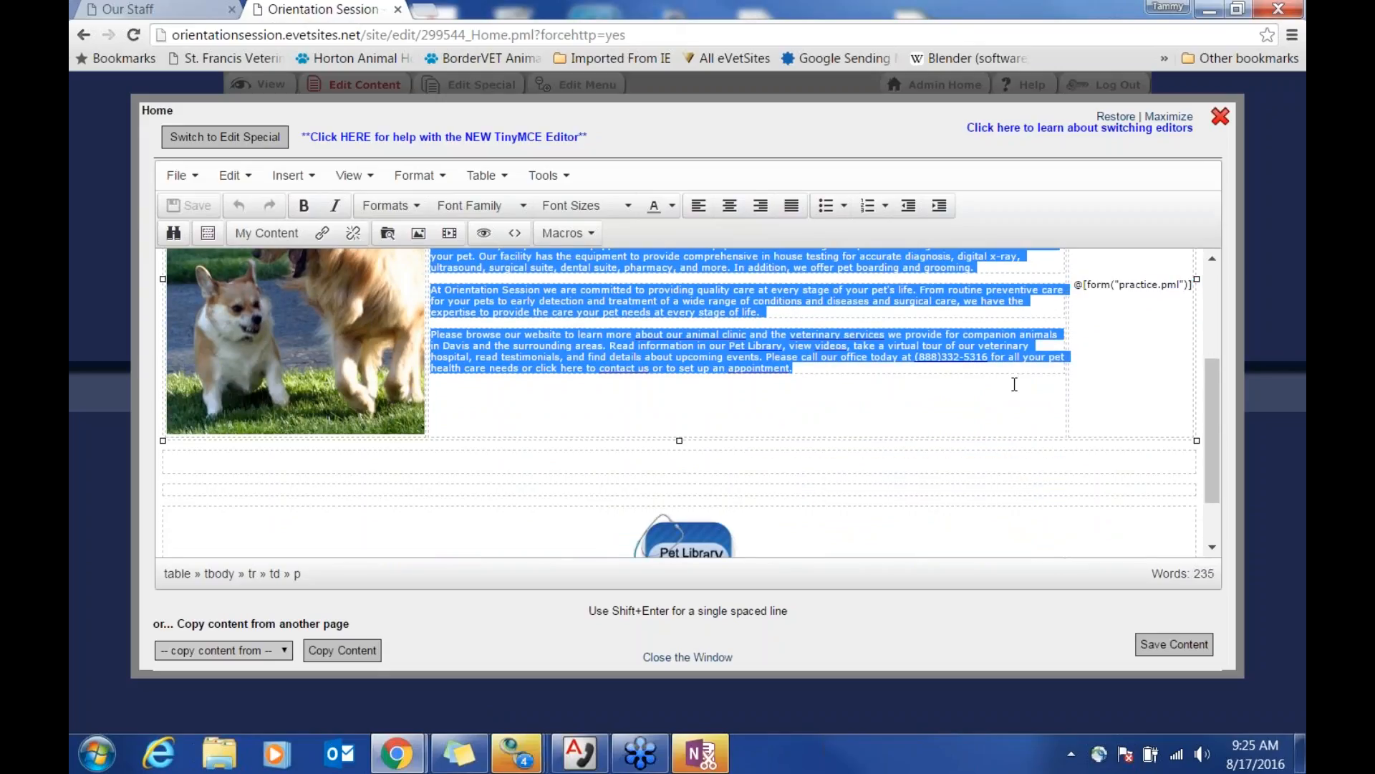
pyautogui.press('Delete')
pyautogui.scroll(3, 745, 368)
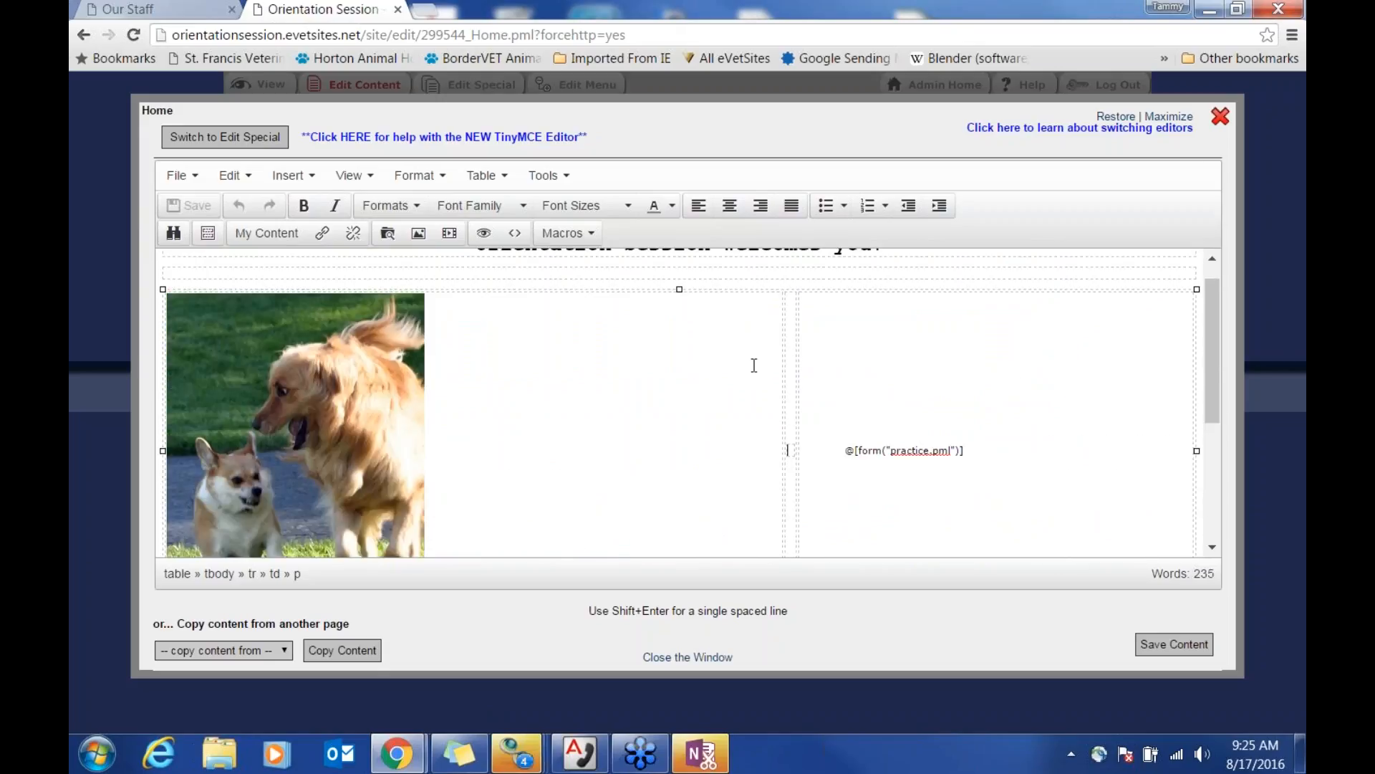
pyautogui.rightClick(793, 306)
pyautogui.moveTo(853, 489)
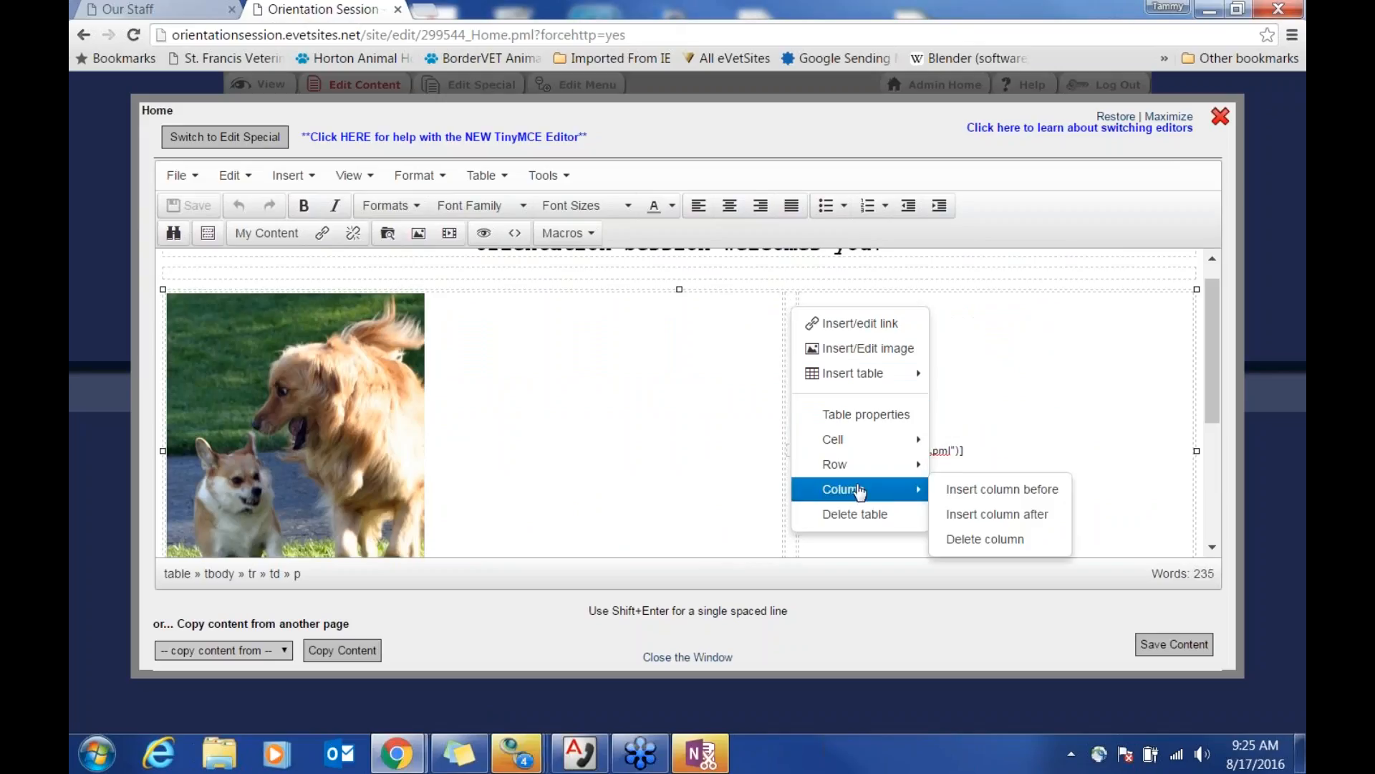
pyautogui.click(1005, 539)
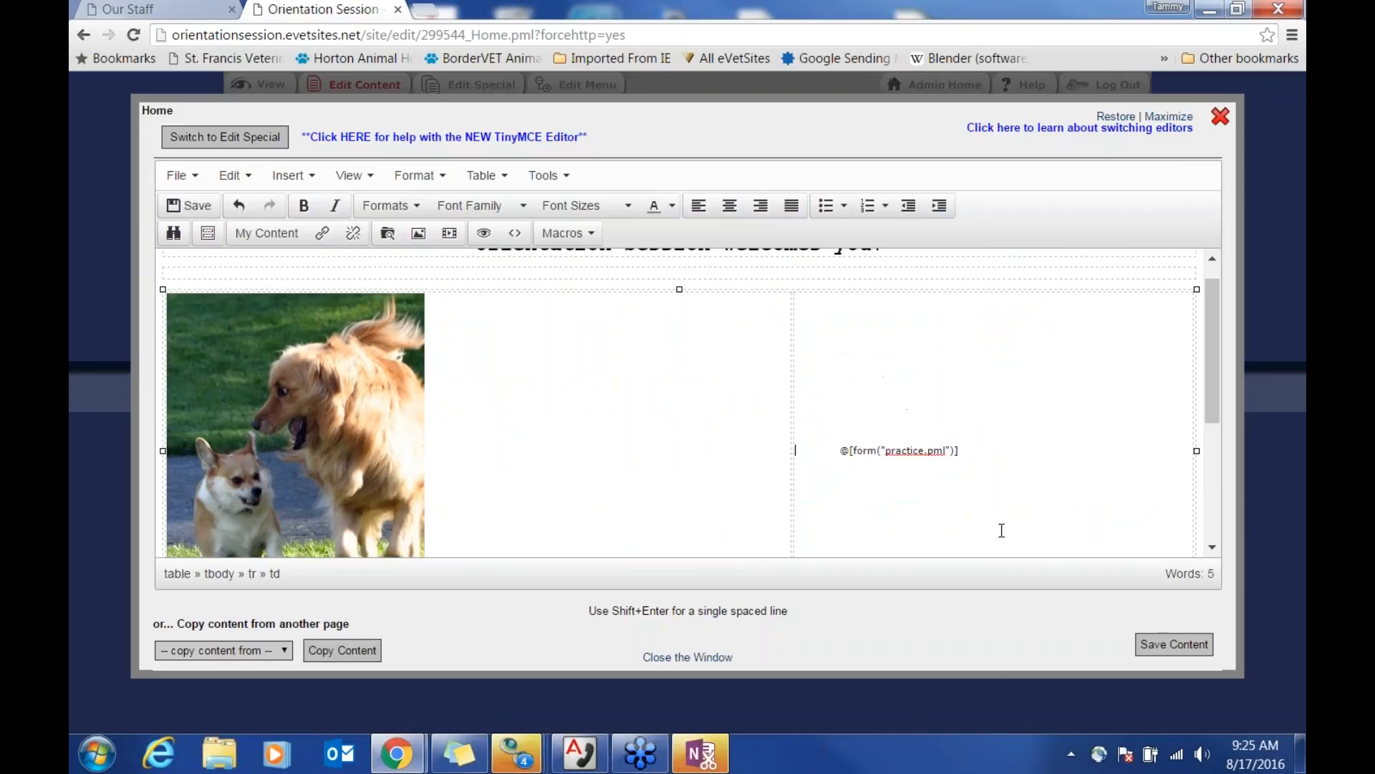
# Step: Paste the welcome paragraphs below the table and save the homepage
pyautogui.scroll(-3, 1014, 487)
pyautogui.click(738, 399)
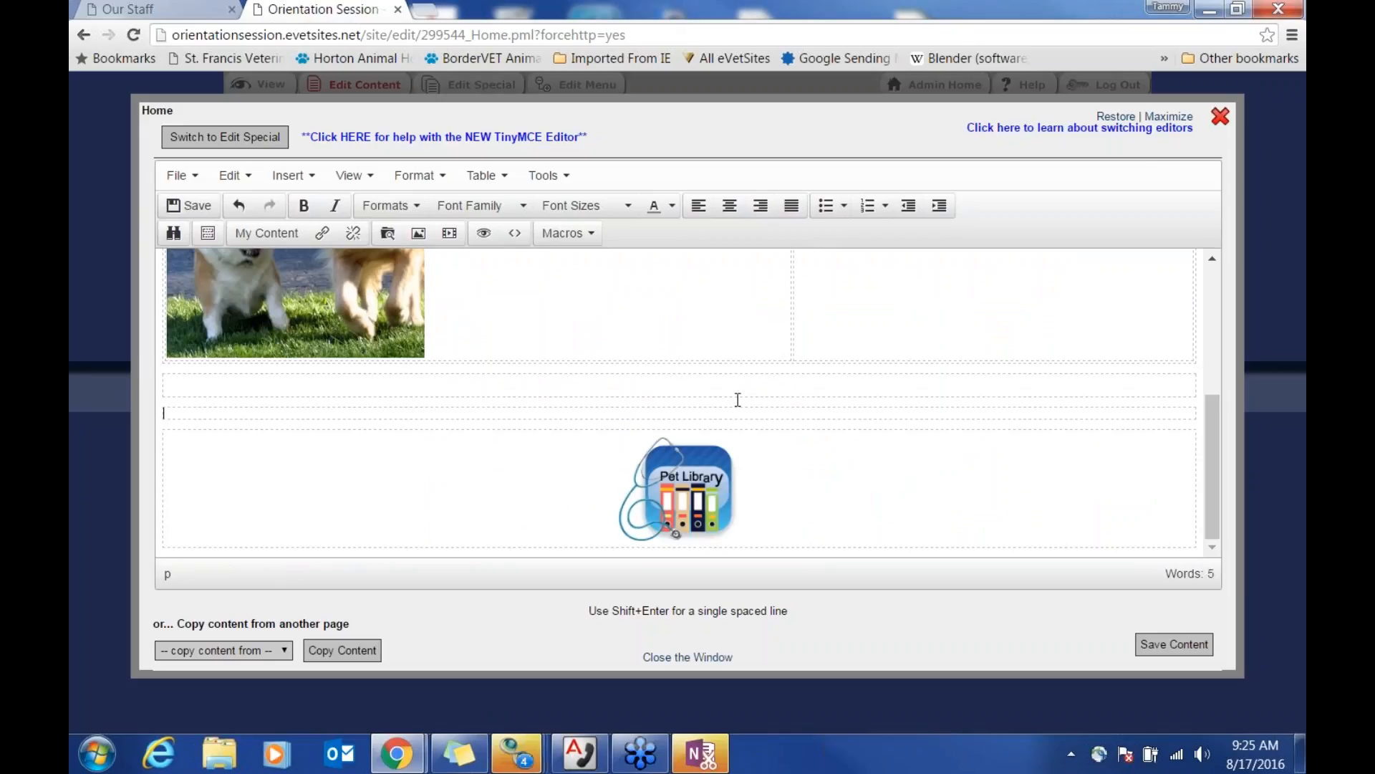
pyautogui.hotkey('ctrl', 'v')
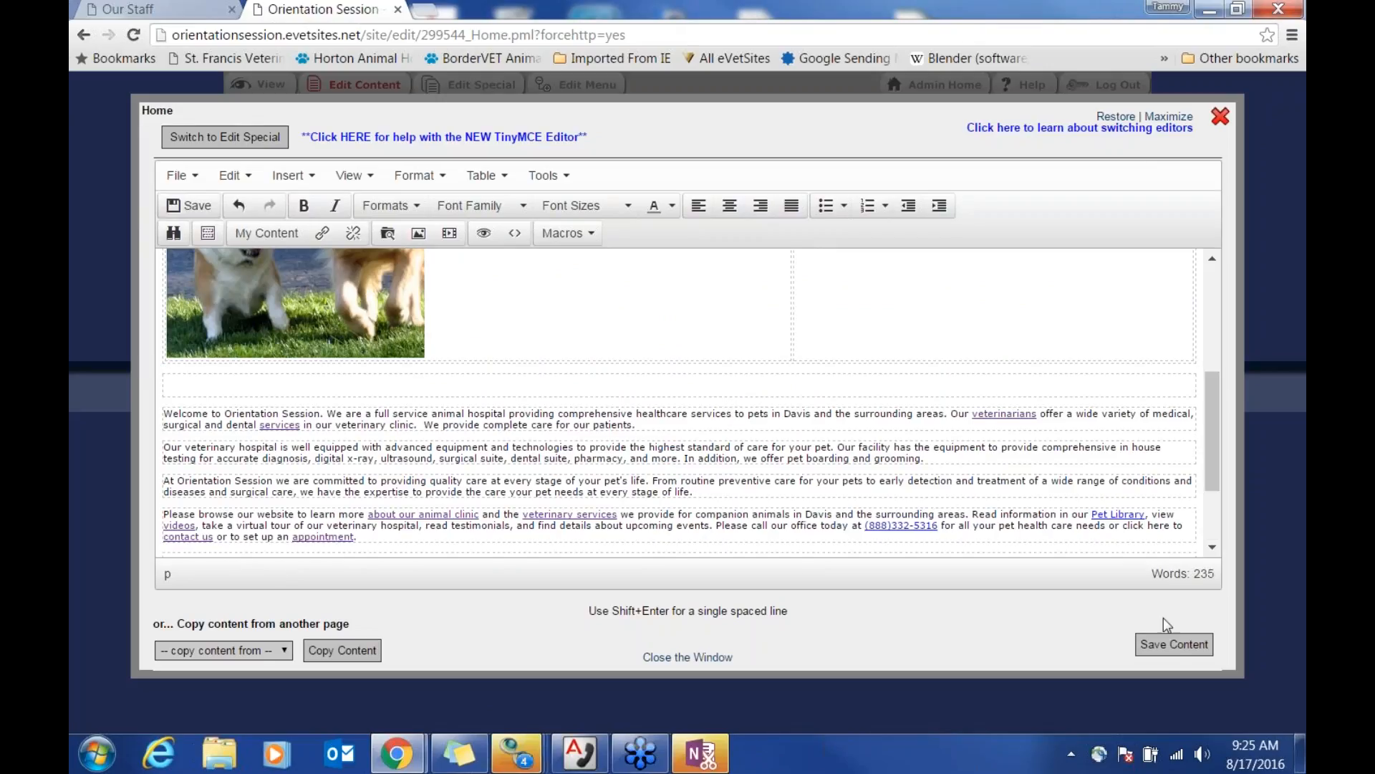
pyautogui.click(1175, 644)
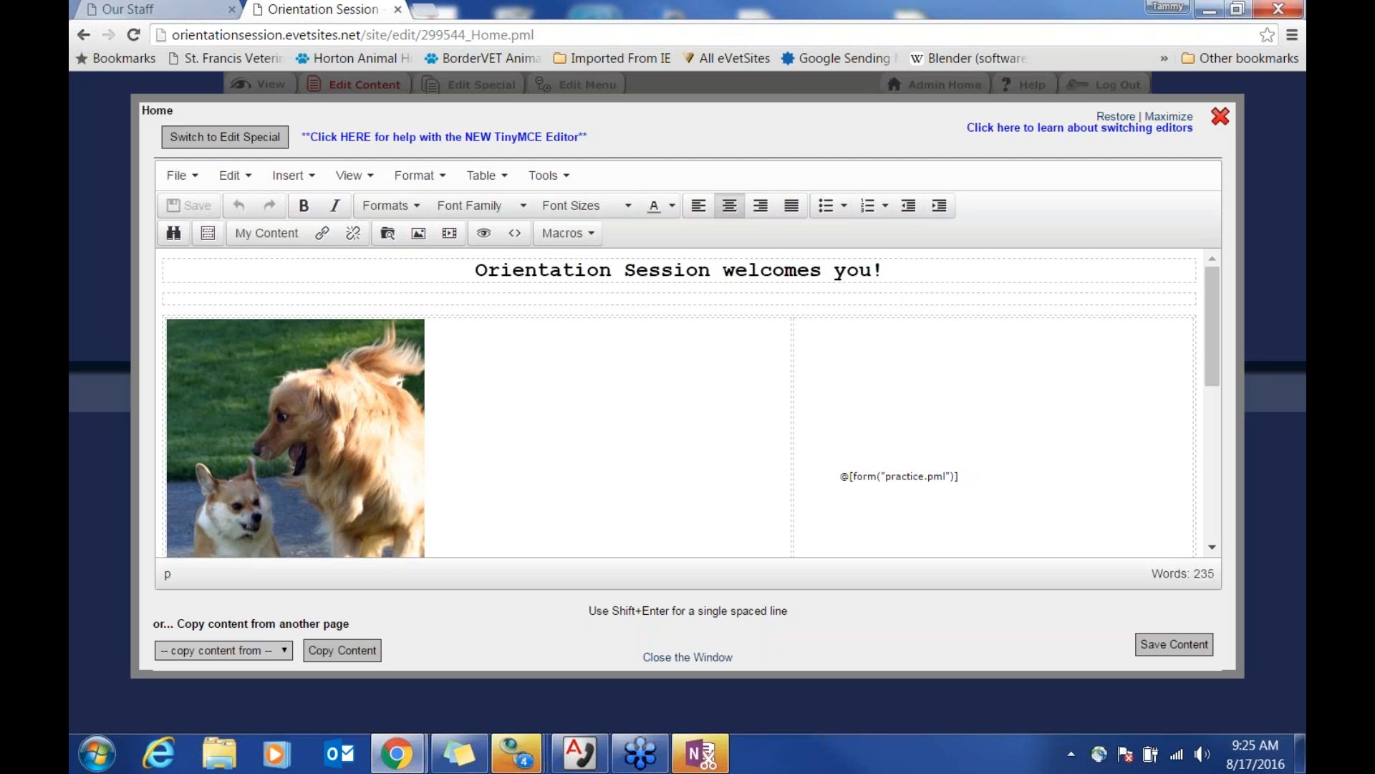
pyautogui.click(1220, 116)
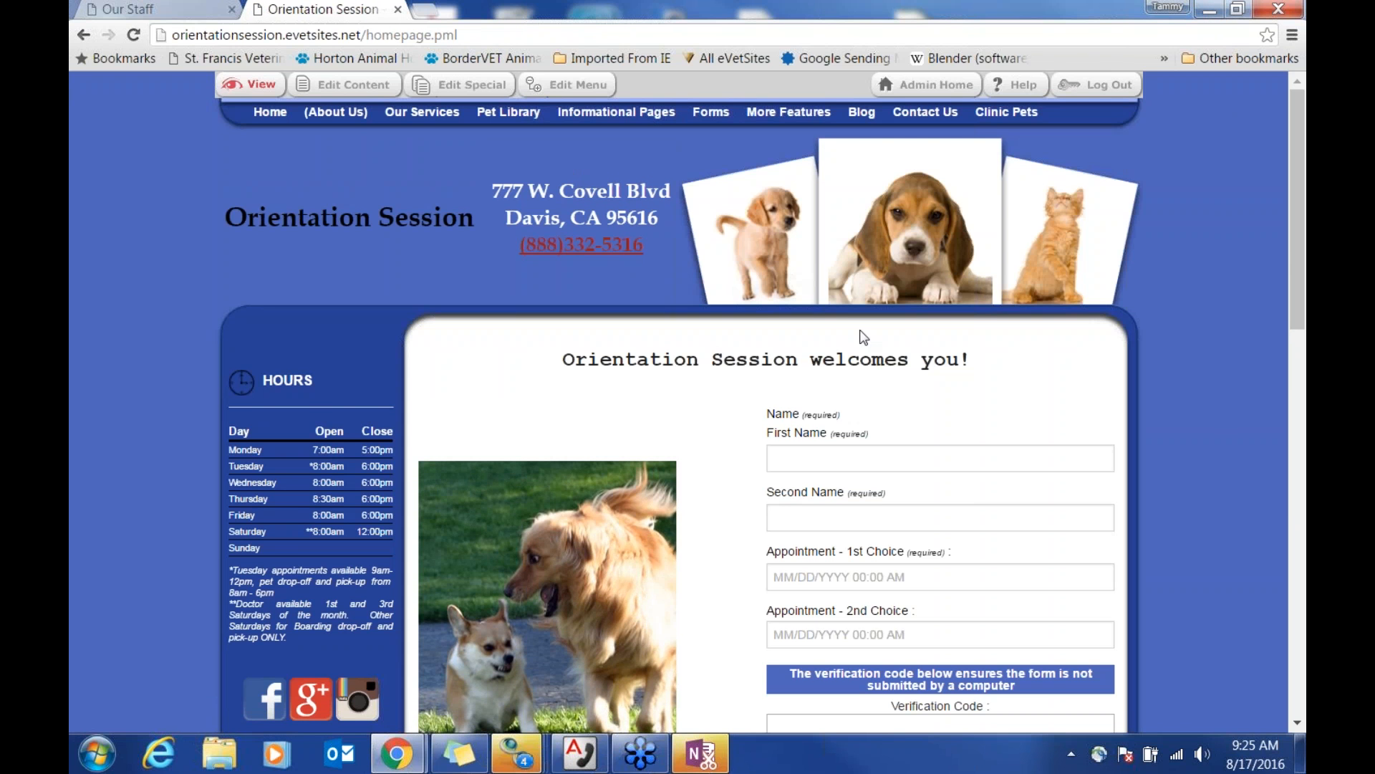
# Step: Scroll through the live homepage and look over the navigation menus to check the layout
pyautogui.scroll(-2, 755, 500)
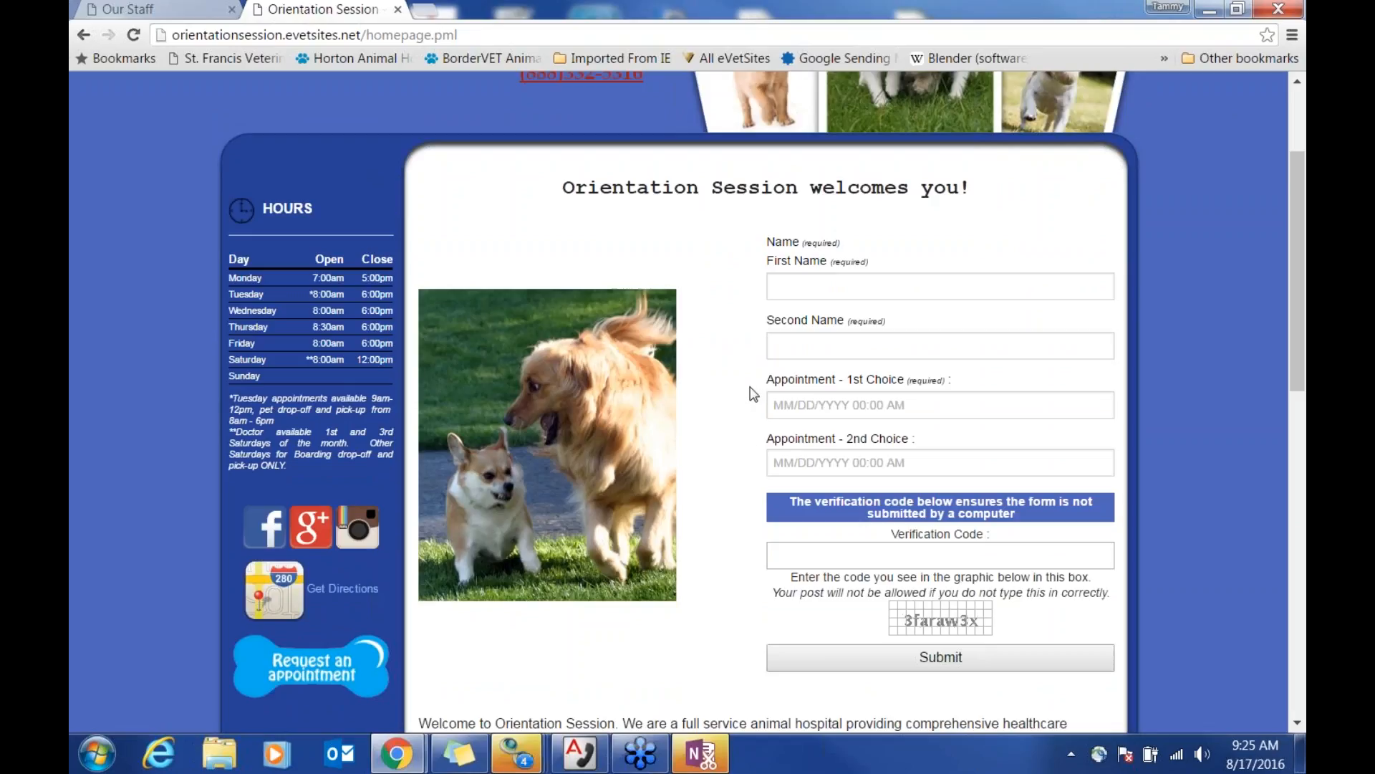
pyautogui.scroll(2, 747, 439)
pyautogui.moveTo(788, 113)
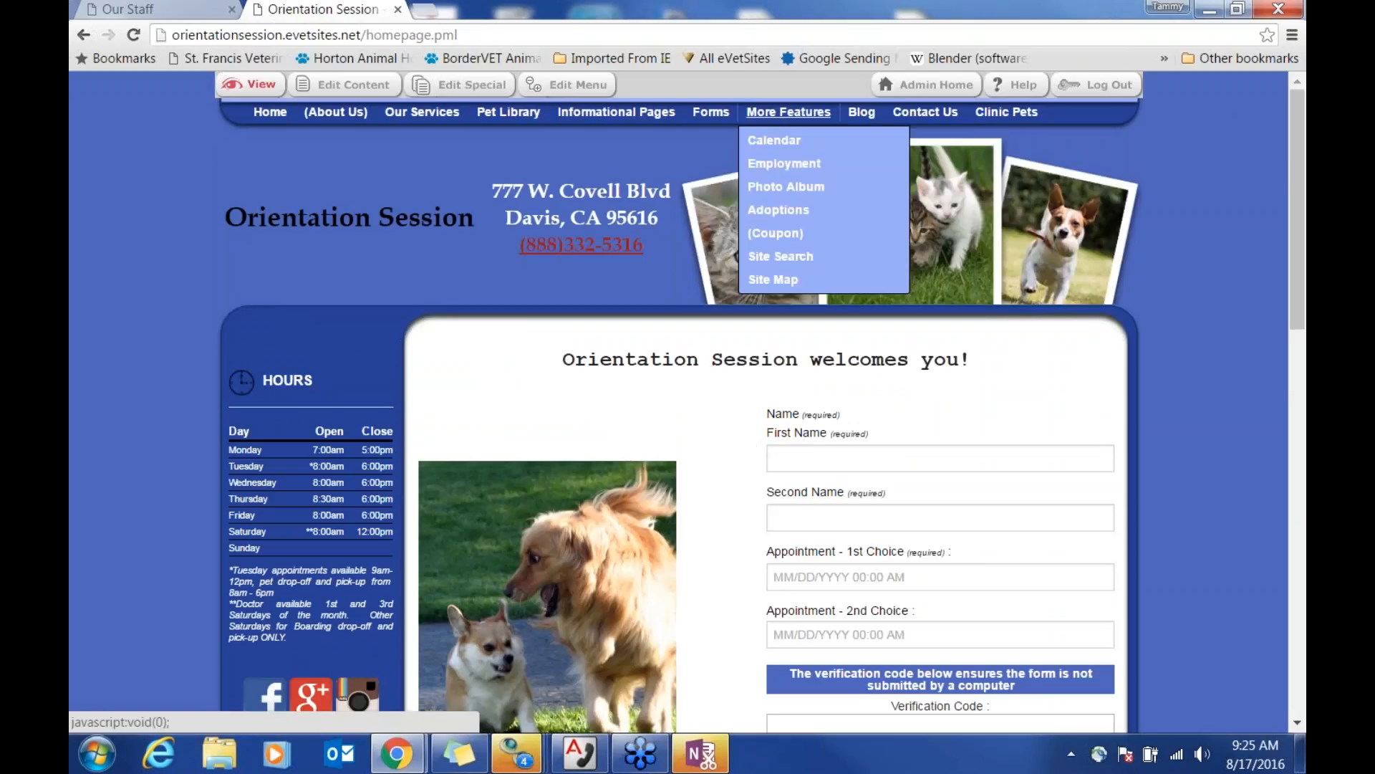
pyautogui.moveTo(711, 112)
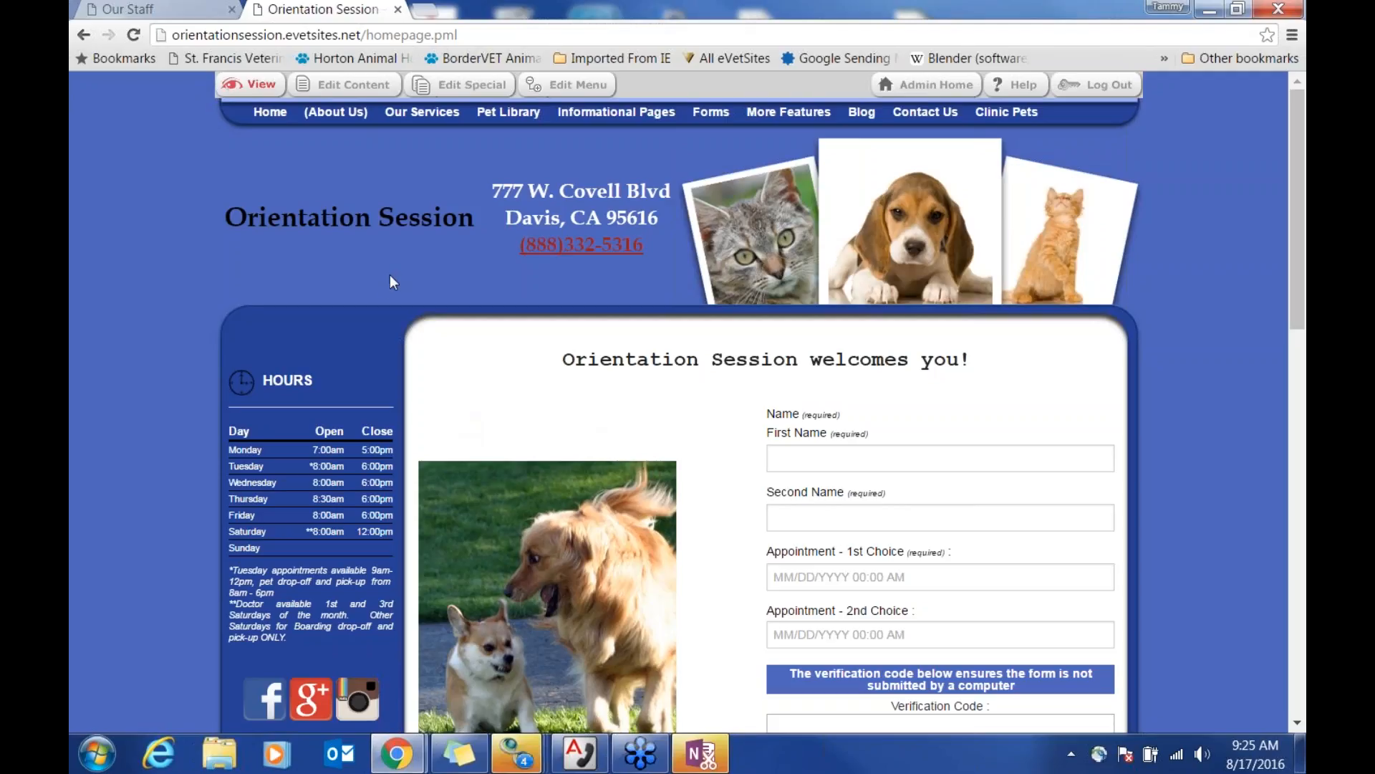
pyautogui.moveTo(422, 113)
pyautogui.moveTo(611, 119)
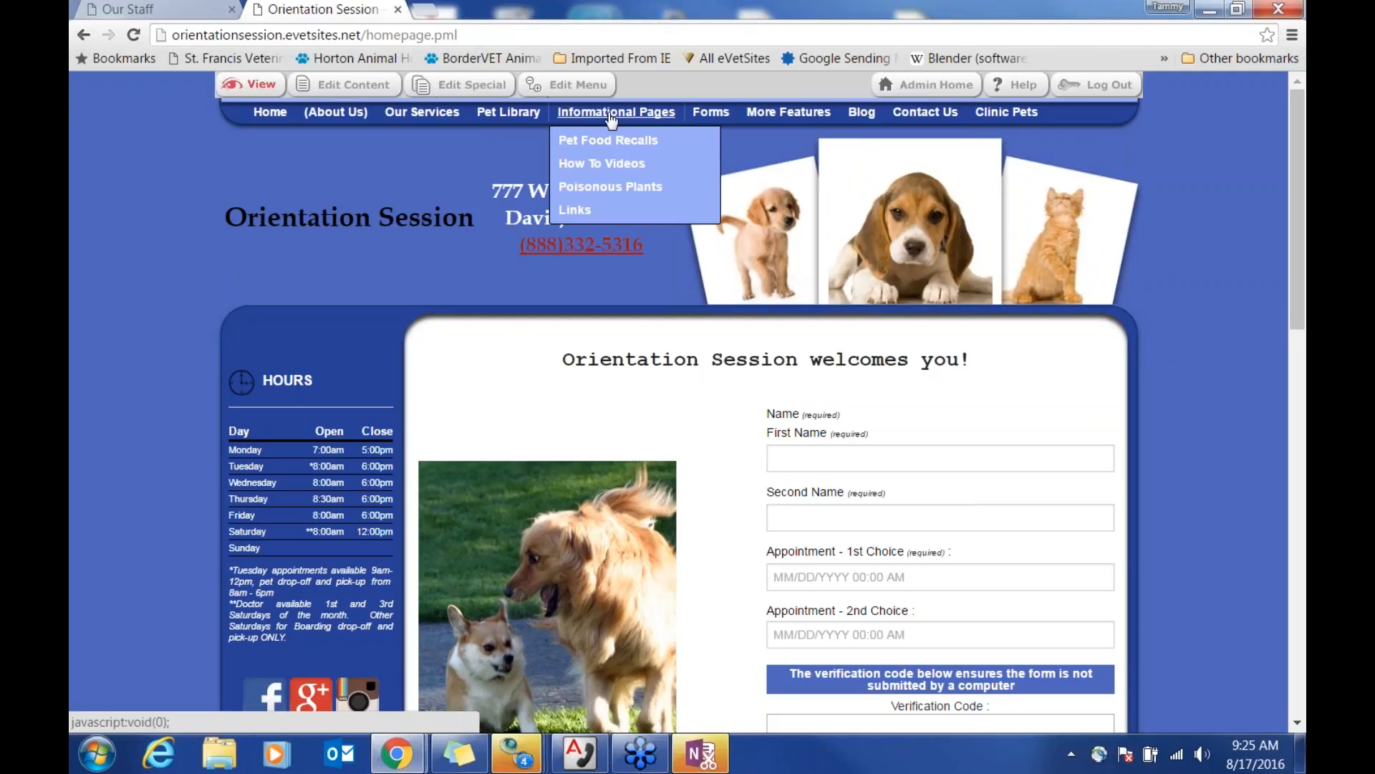
pyautogui.moveTo(917, 116)
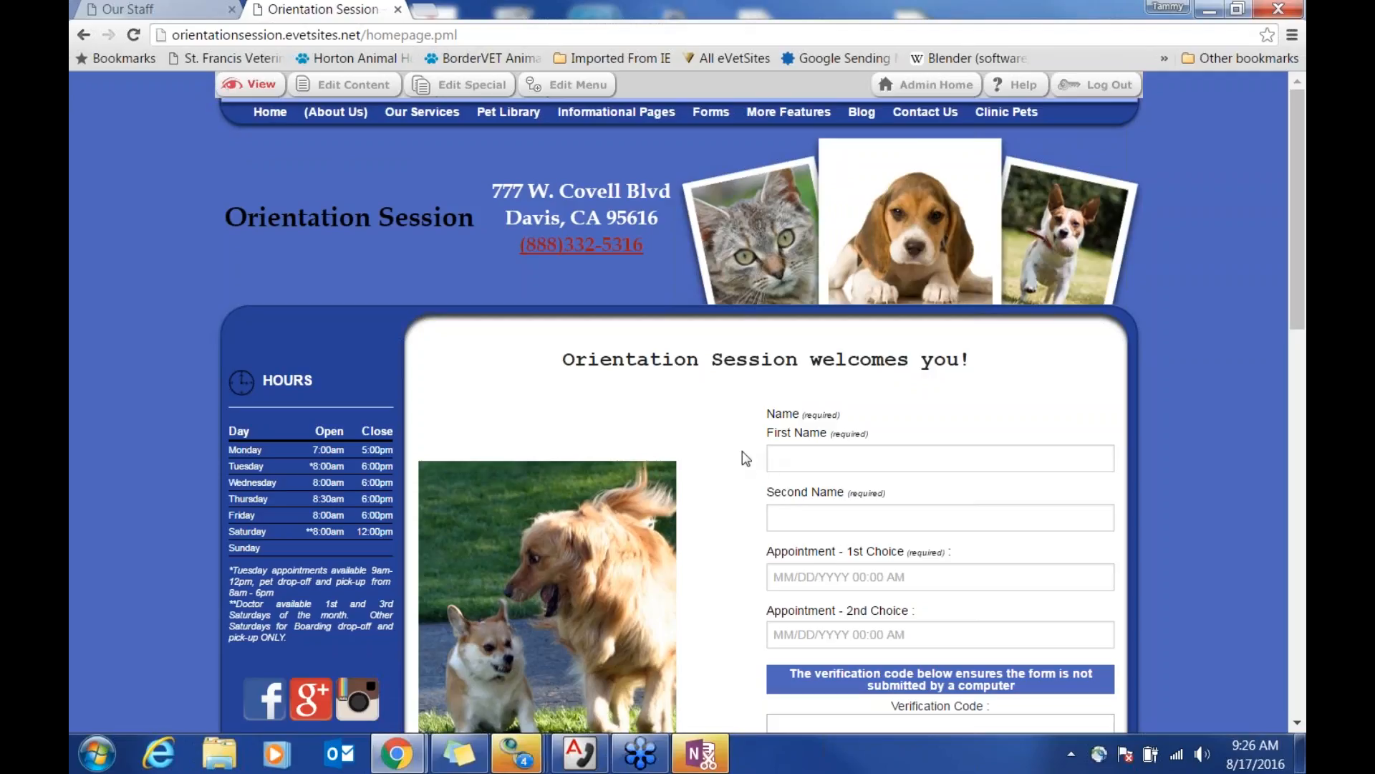
pyautogui.scroll(-4, 745, 457)
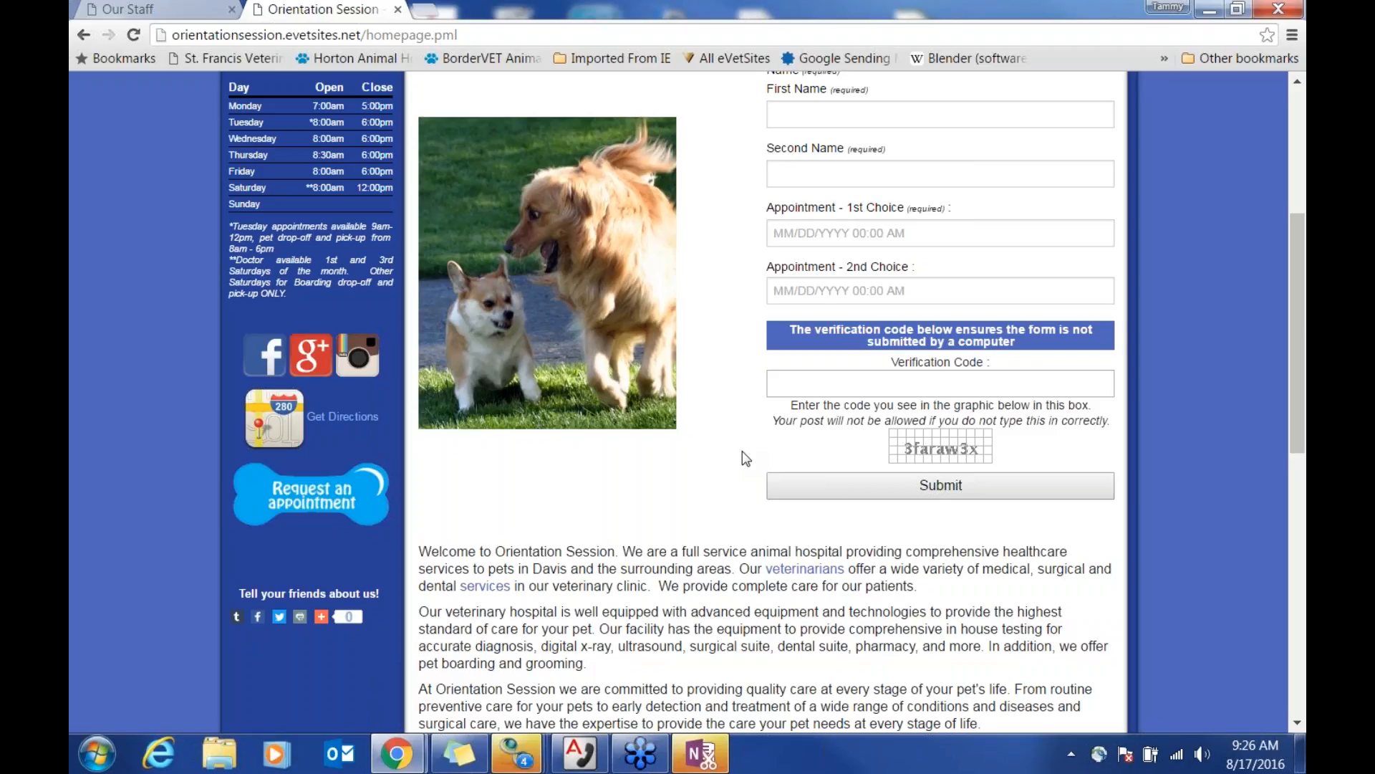
pyautogui.scroll(2, 742, 458)
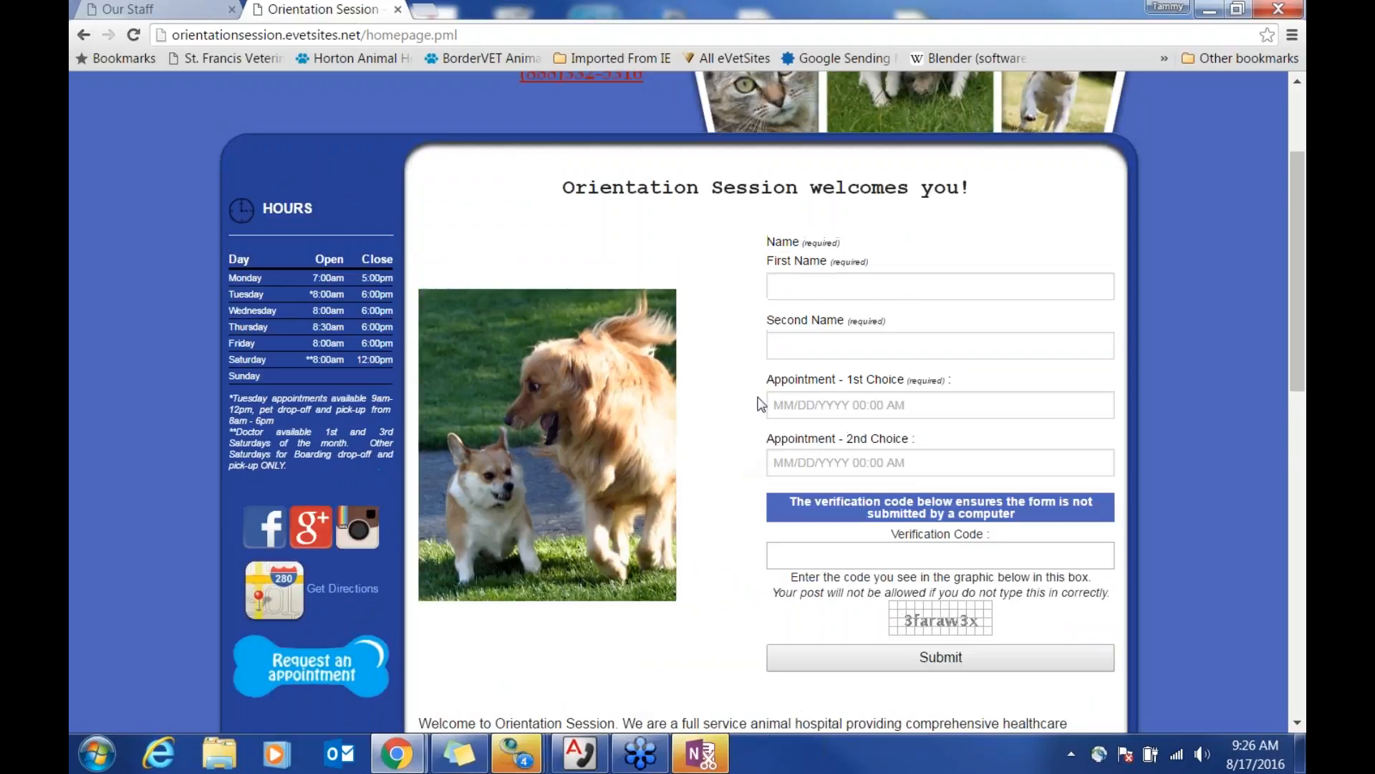
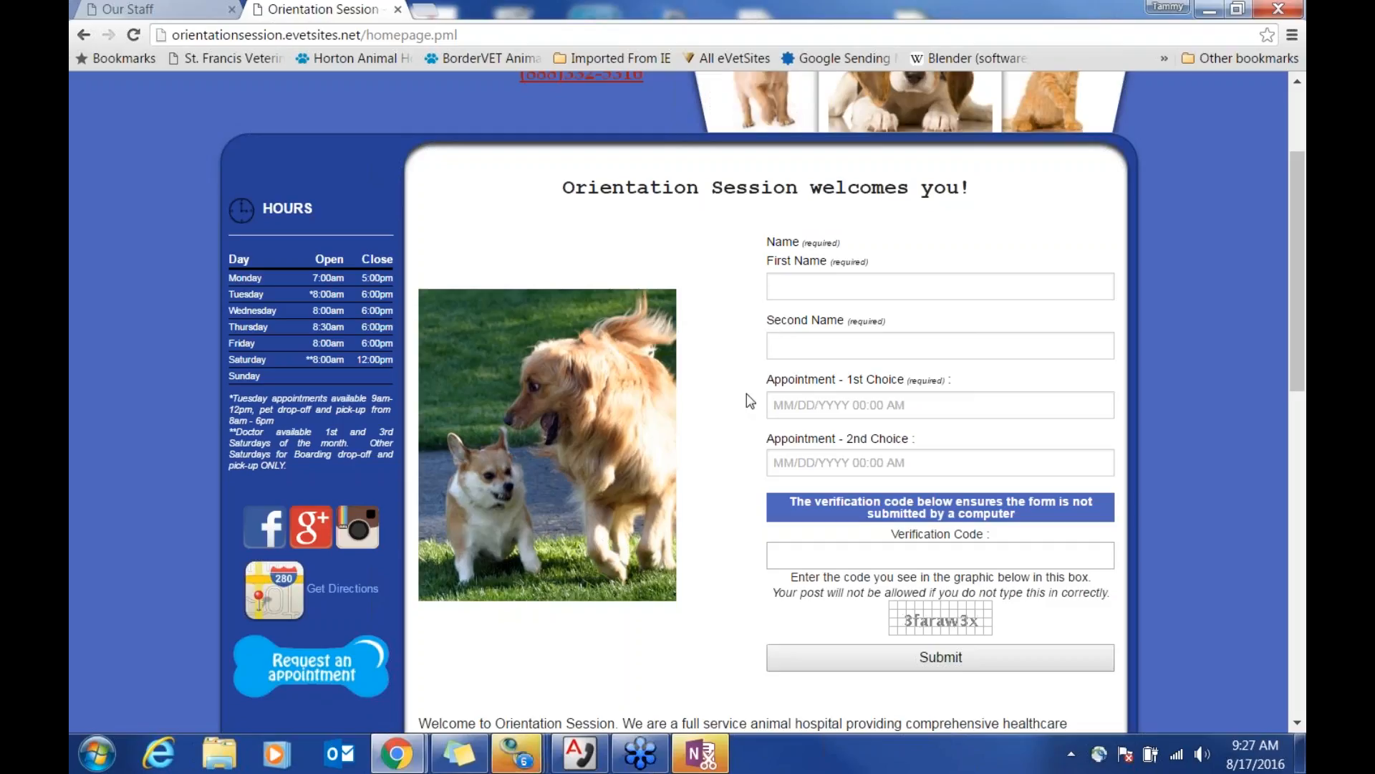
# Step: Reload the clinic homepage and highlight the Pet Library mention in its intro
pyautogui.scroll(3, 760, 407)
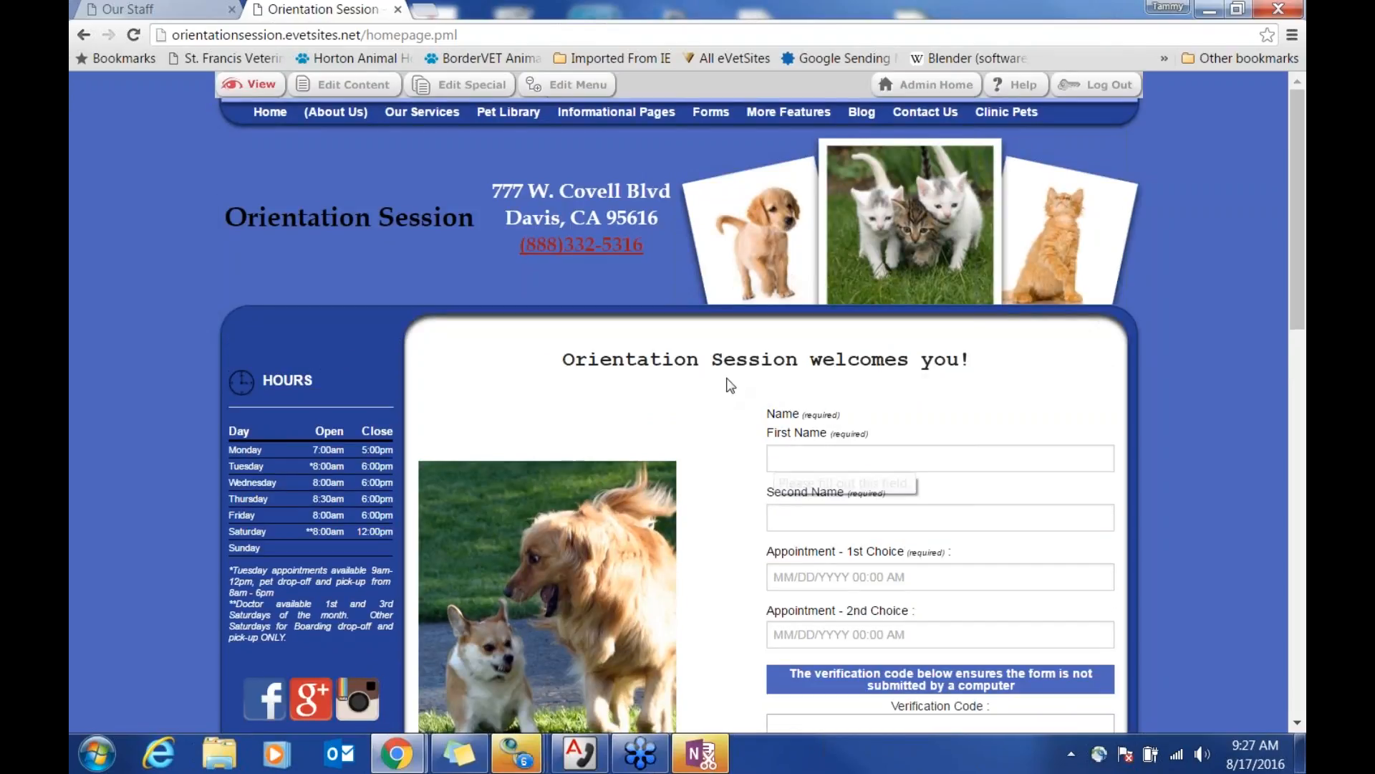
pyautogui.moveTo(270, 112)
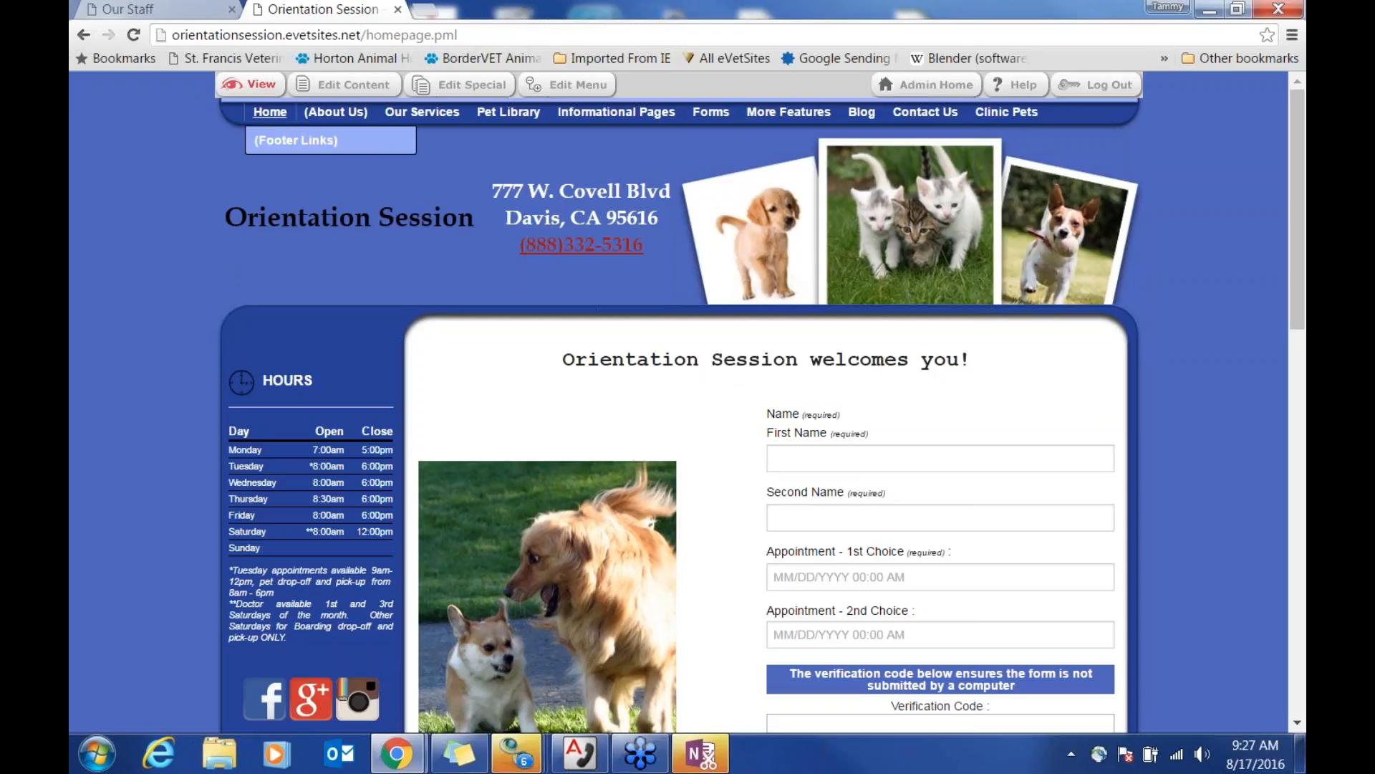
pyautogui.click(270, 112)
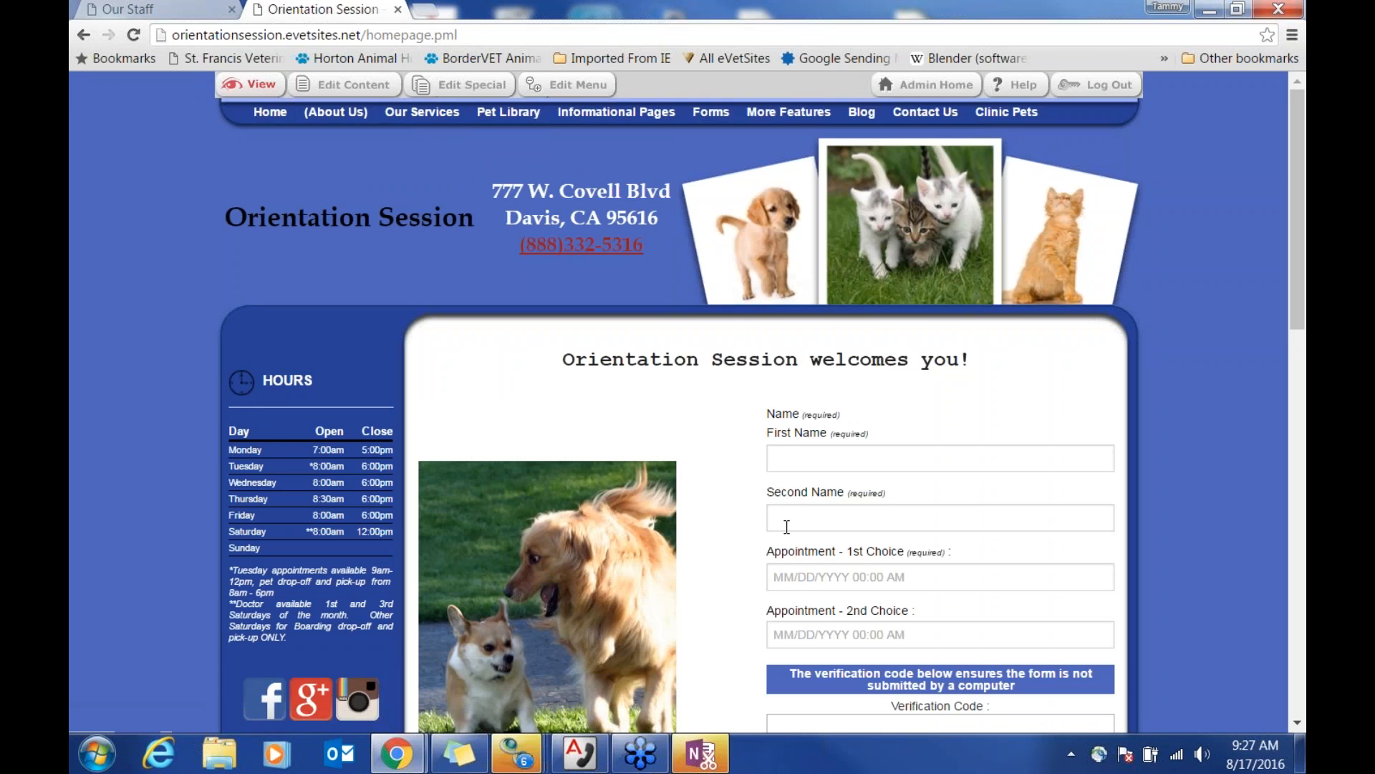
pyautogui.scroll(-3, 773, 527)
pyautogui.scroll(-12, 772, 530)
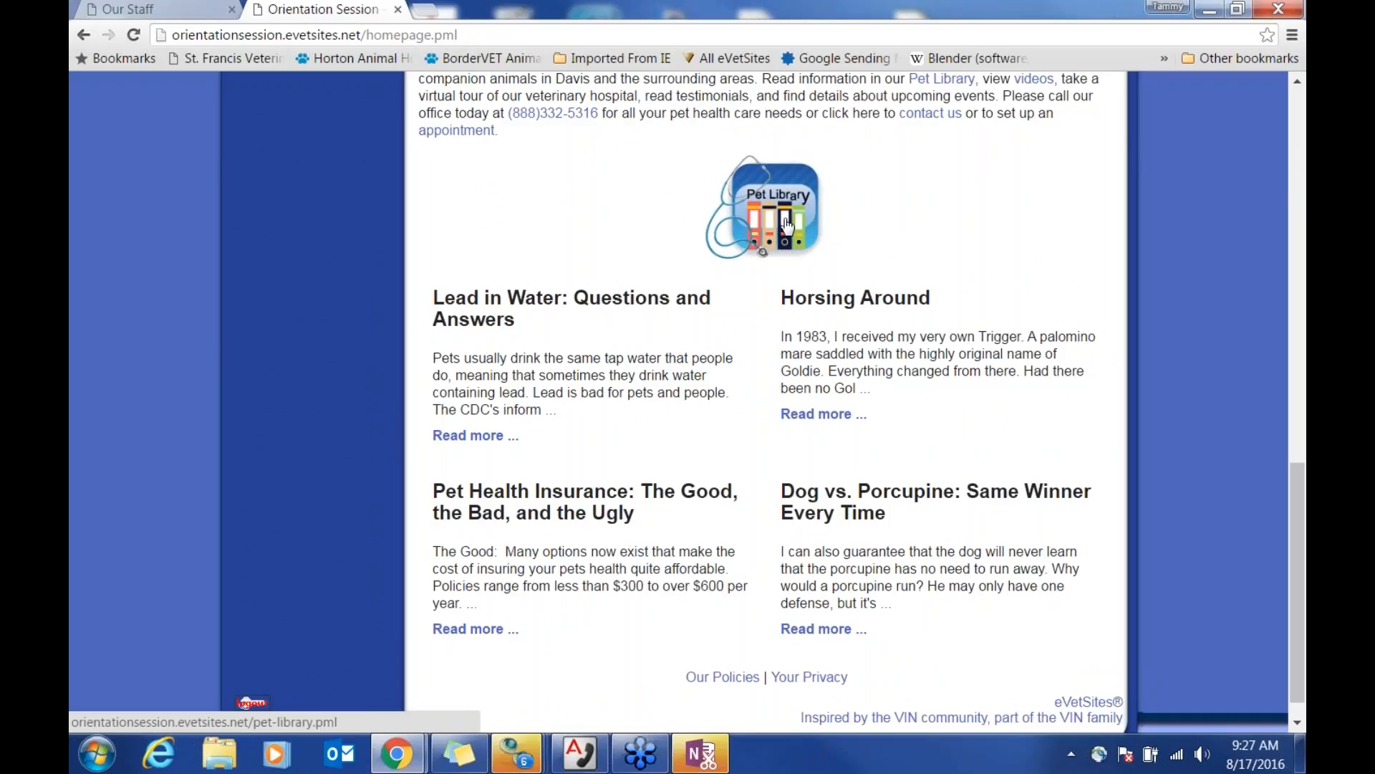
pyautogui.scroll(1, 814, 218)
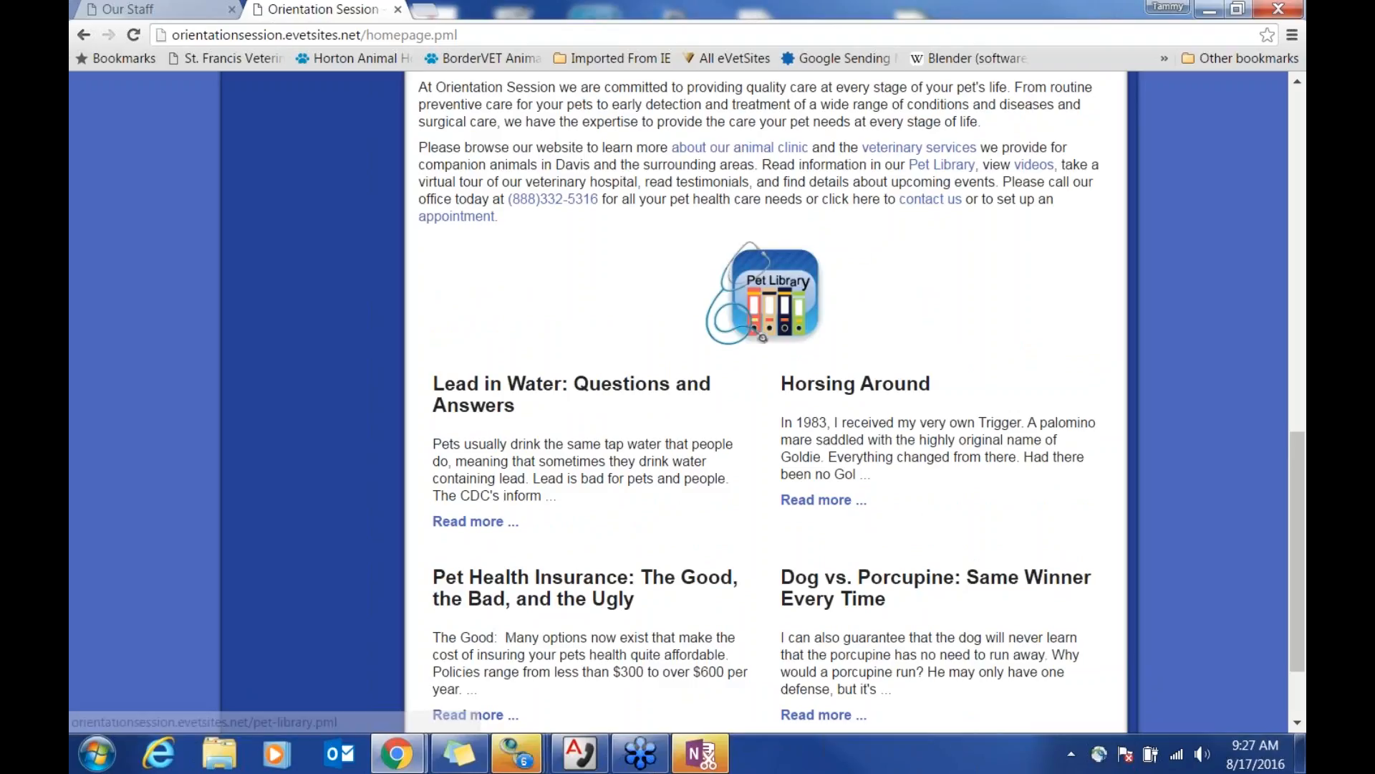
pyautogui.moveTo(909, 166); pyautogui.dragTo(972, 164)
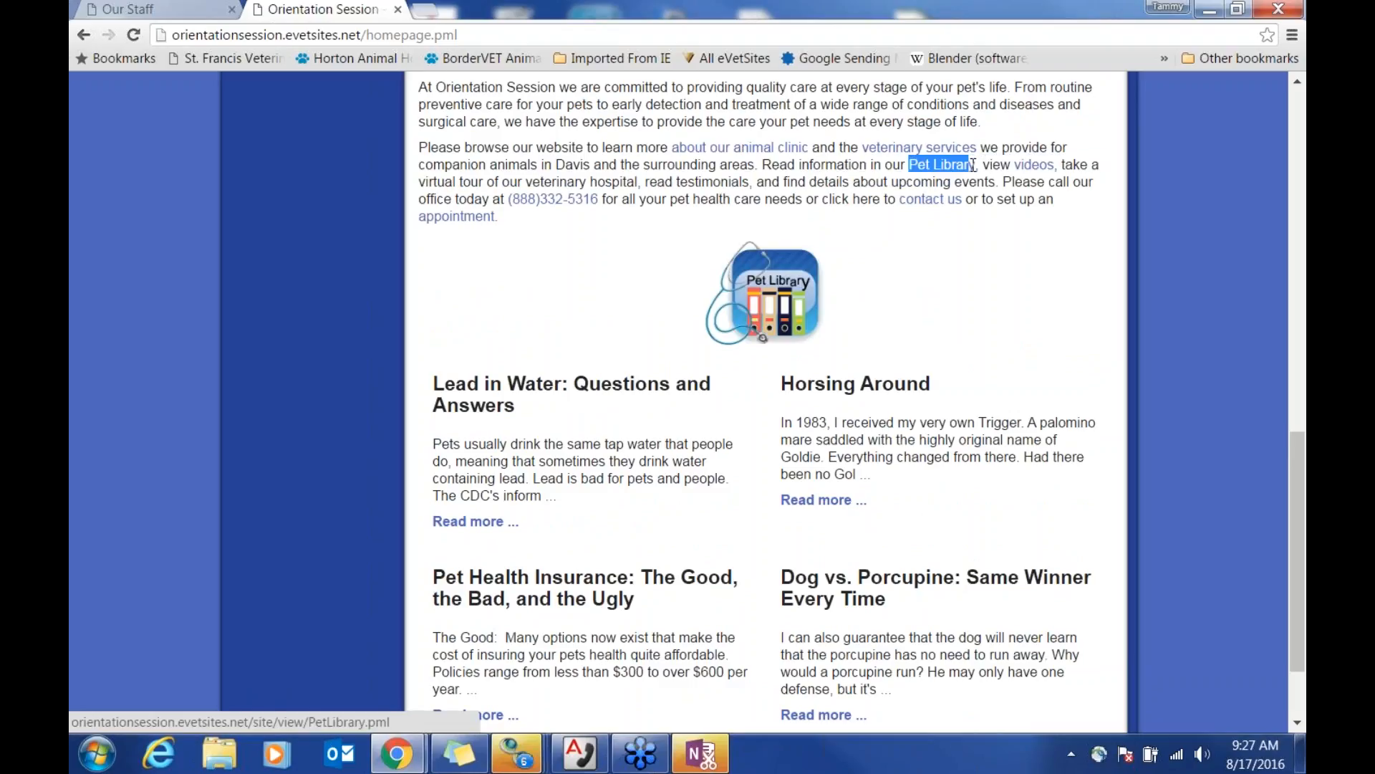
# Step: Open the How To Videos page and look over the Forms and Contact Us menus
pyautogui.click(1040, 171)
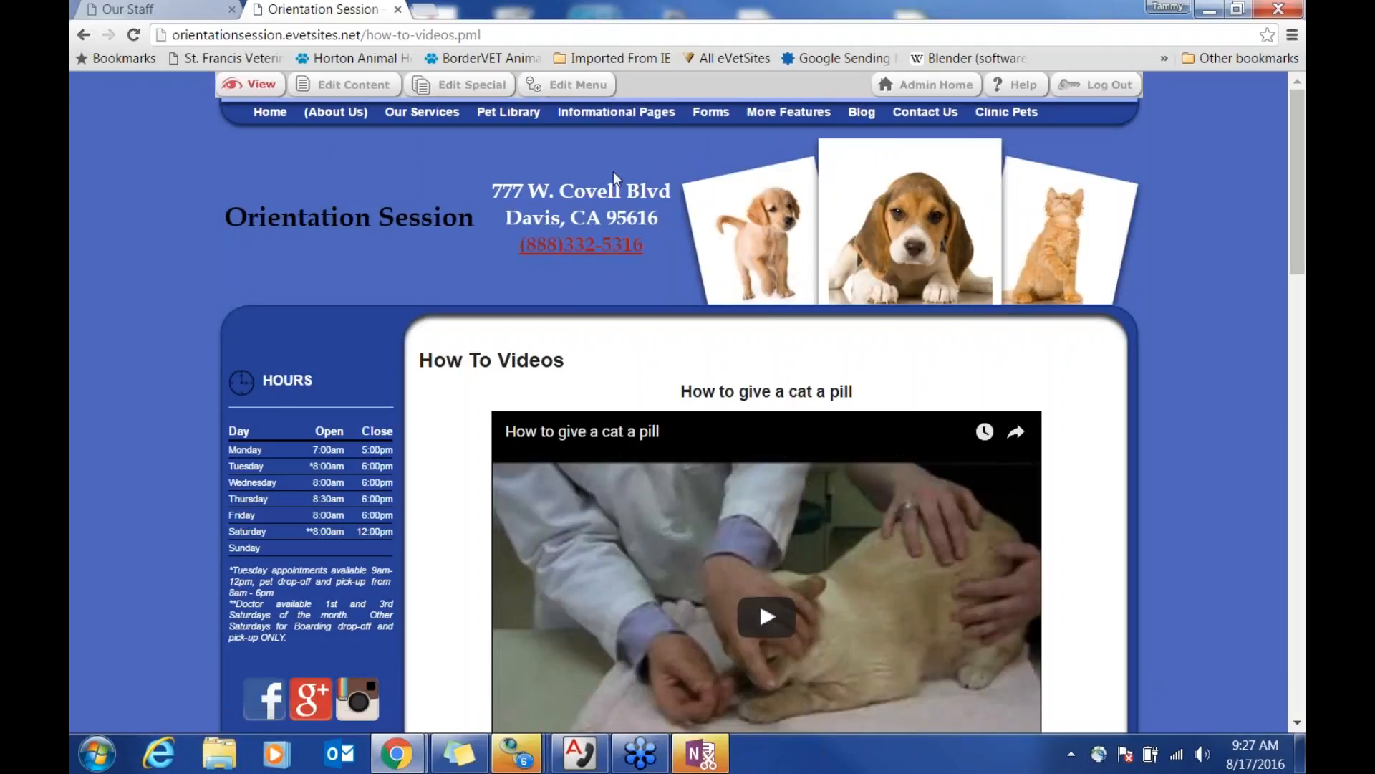
pyautogui.moveTo(616, 113)
pyautogui.moveTo(707, 118)
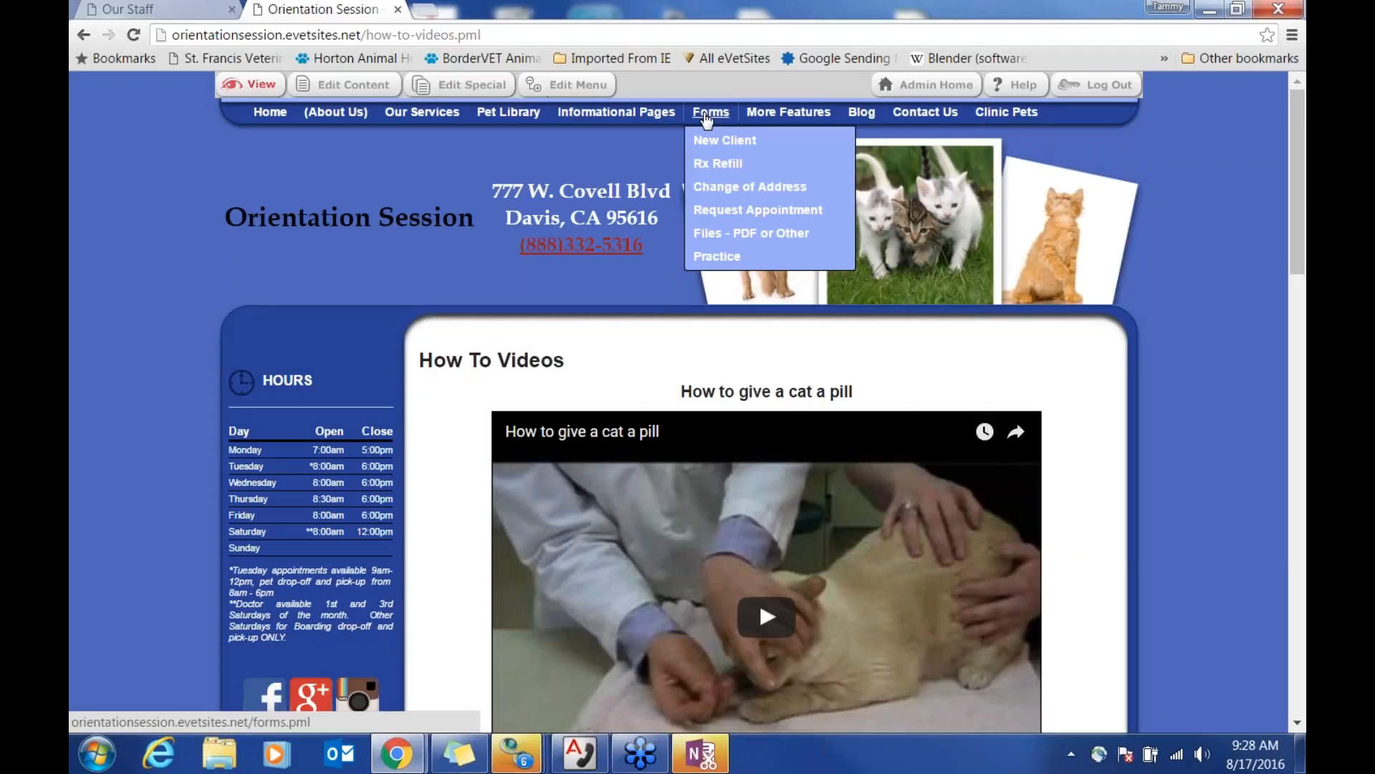
pyautogui.moveTo(902, 118)
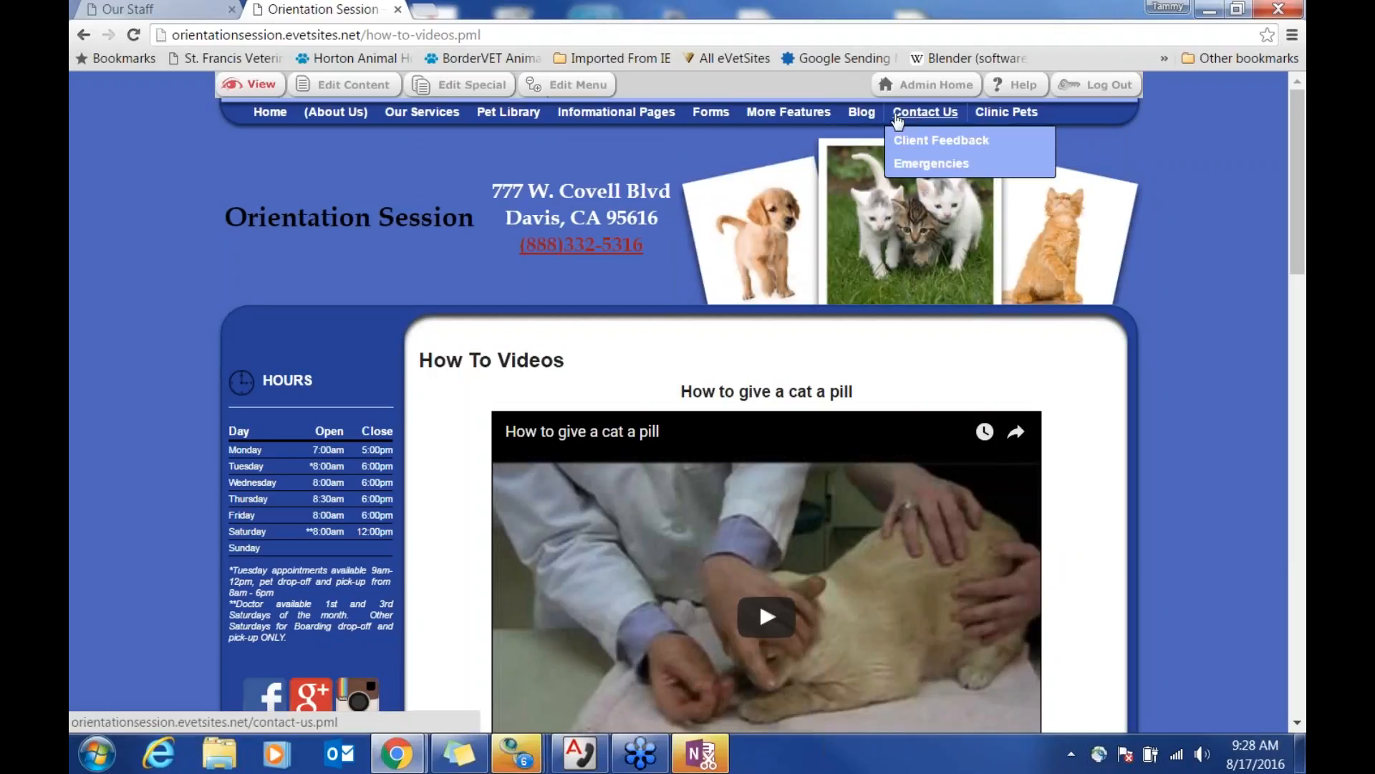
# Step: Return to the clinic homepage, then go to Admin Home
pyautogui.click(270, 112)
pyautogui.scroll(-5, 385, 432)
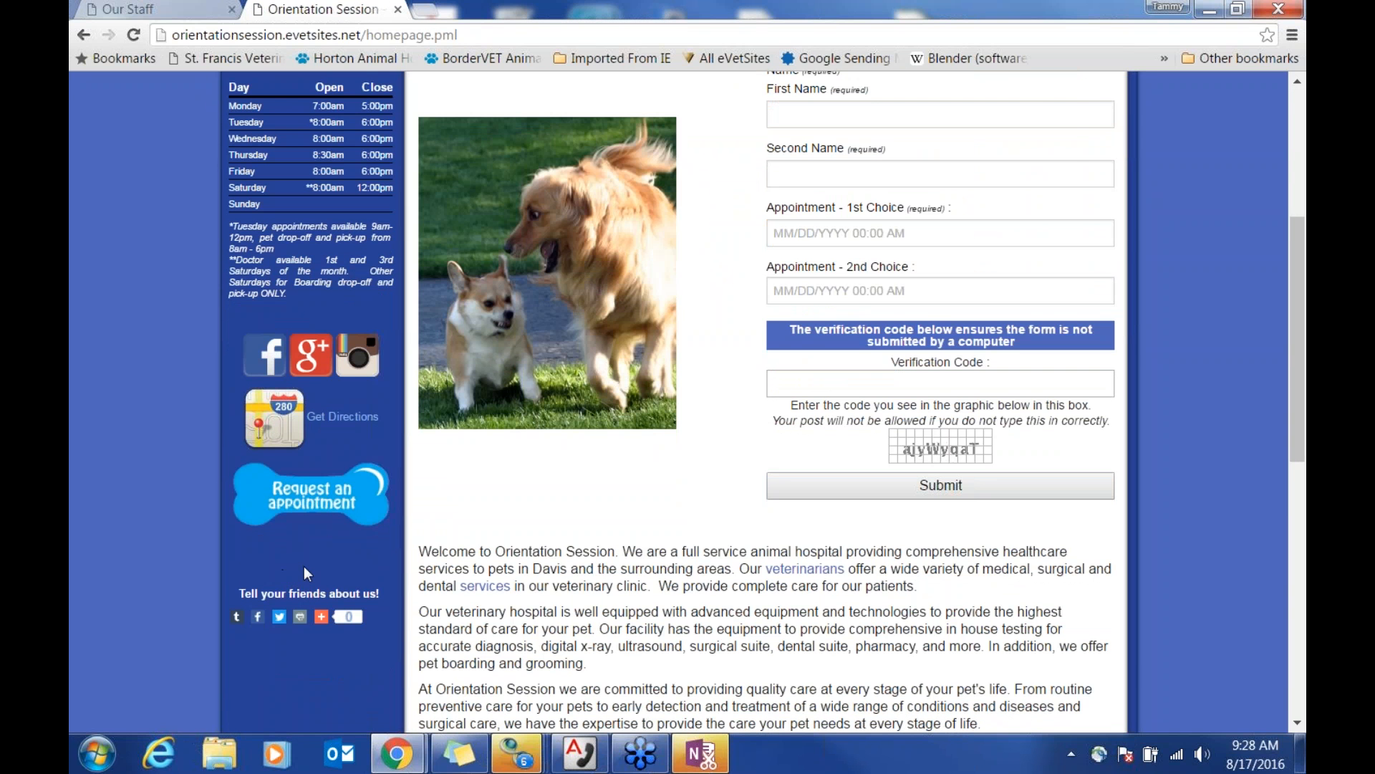
pyautogui.scroll(5, 304, 566)
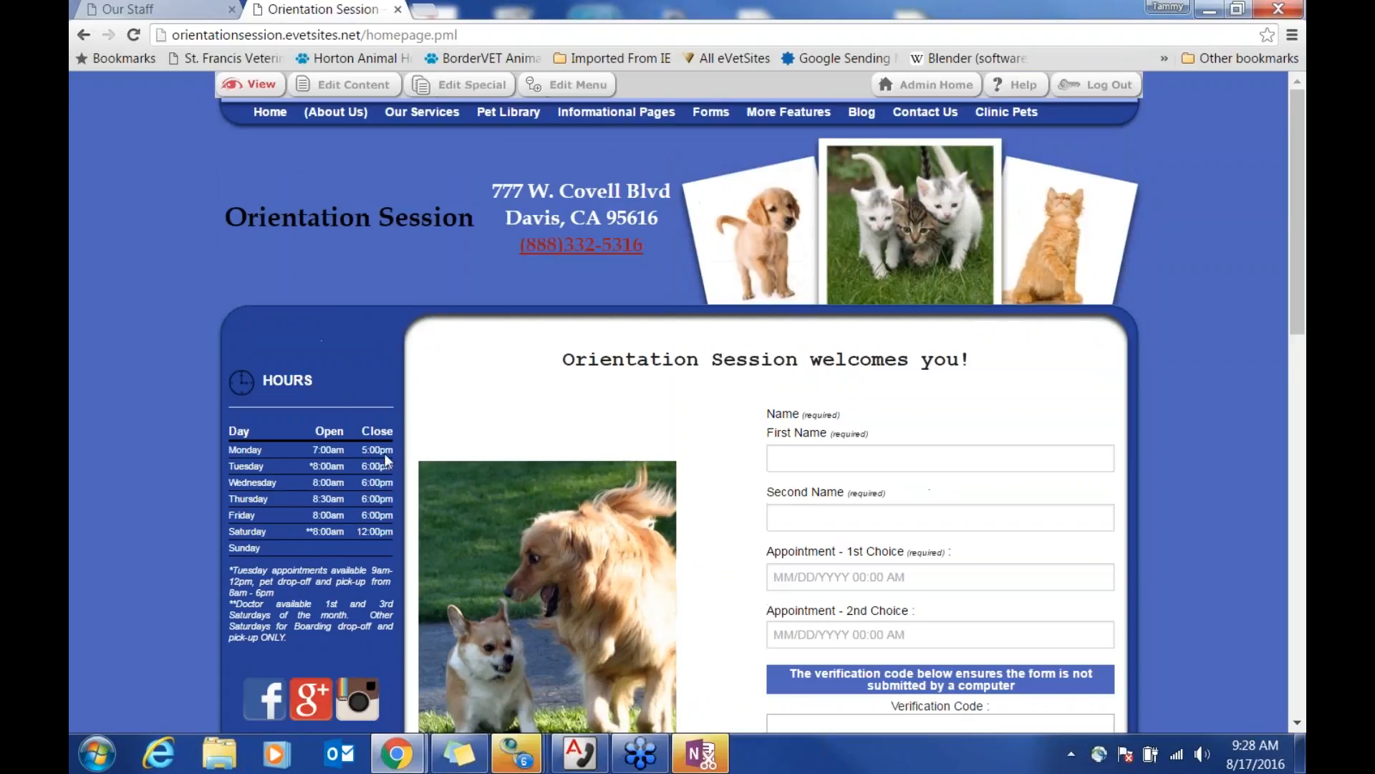
pyautogui.click(937, 86)
pyautogui.click(286, 168)
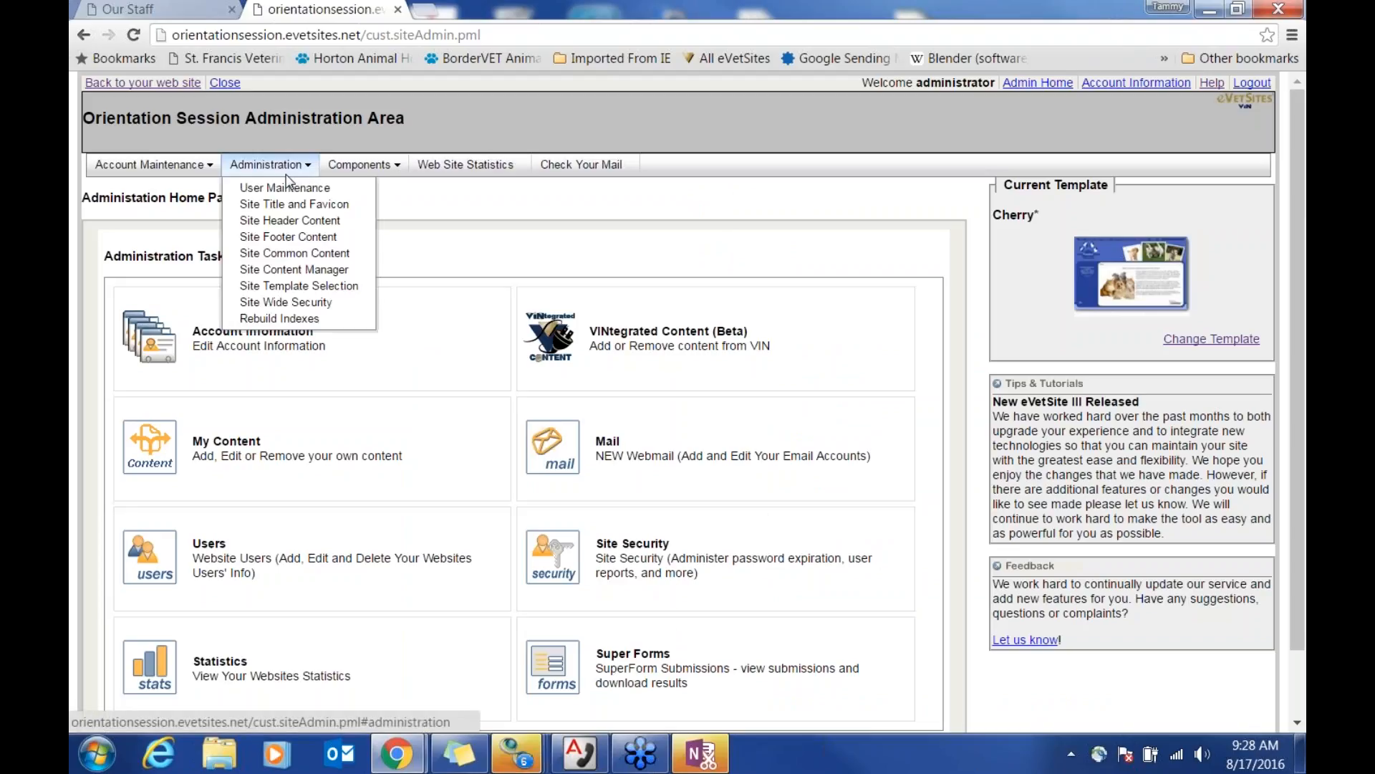
pyautogui.click(324, 227)
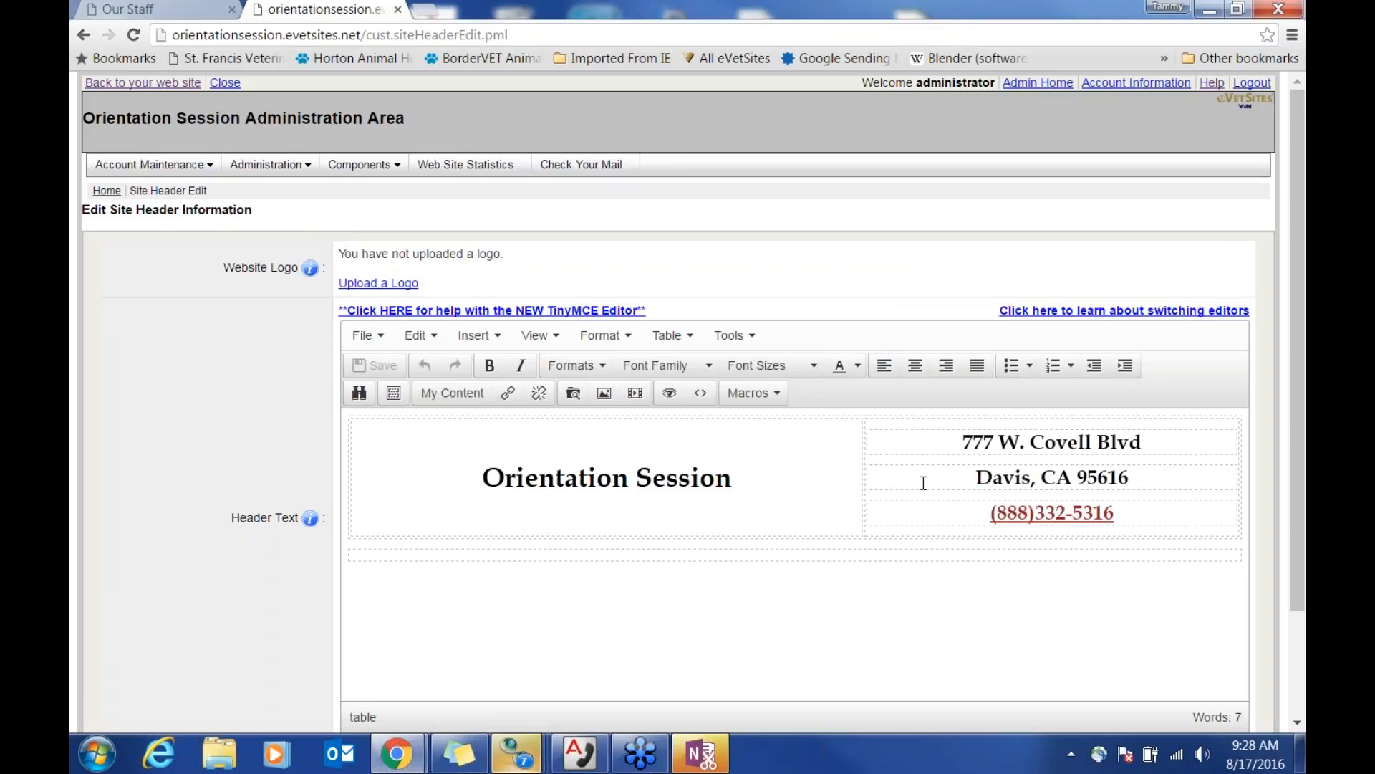
pyautogui.moveTo(995, 517); pyautogui.dragTo(1126, 515)
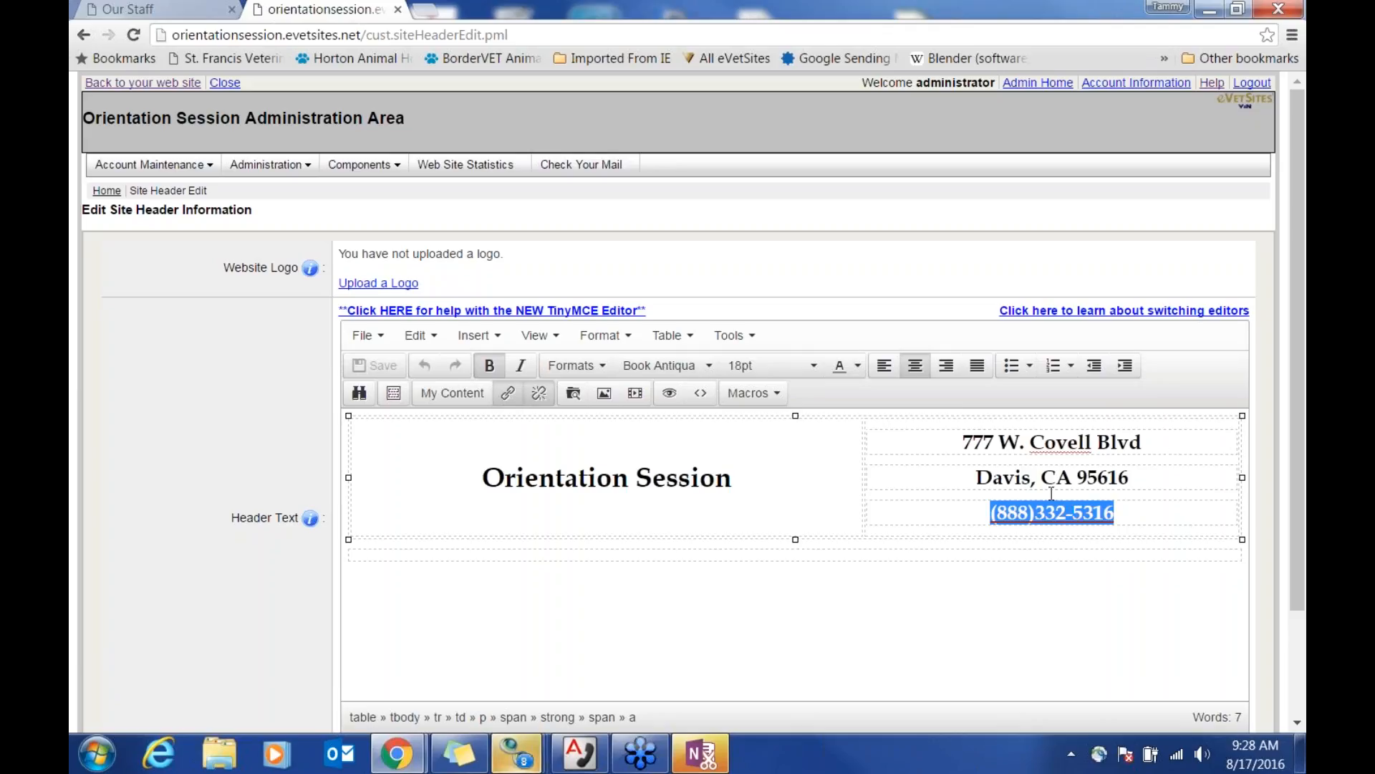
pyautogui.click(508, 393)
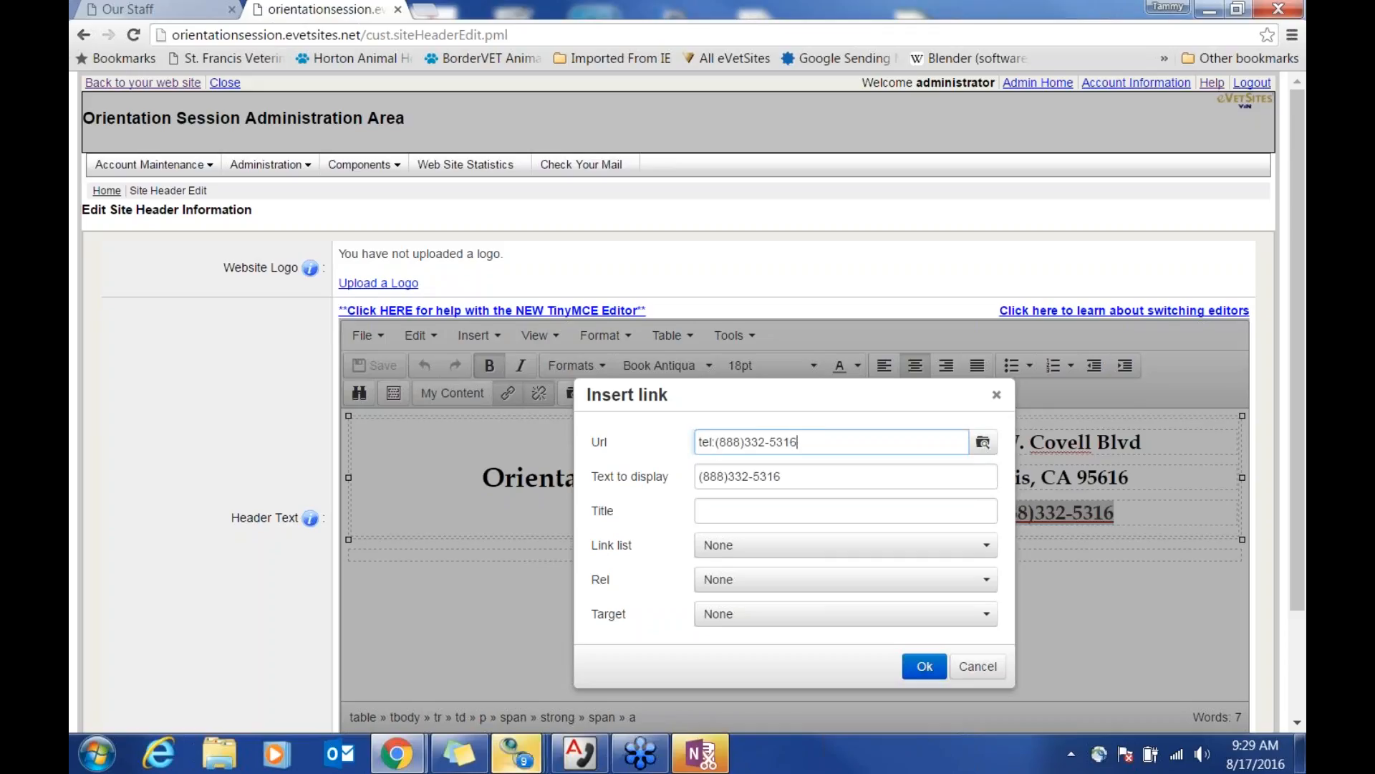
pyautogui.moveTo(717, 440); pyautogui.dragTo(805, 441)
pyautogui.click(814, 442)
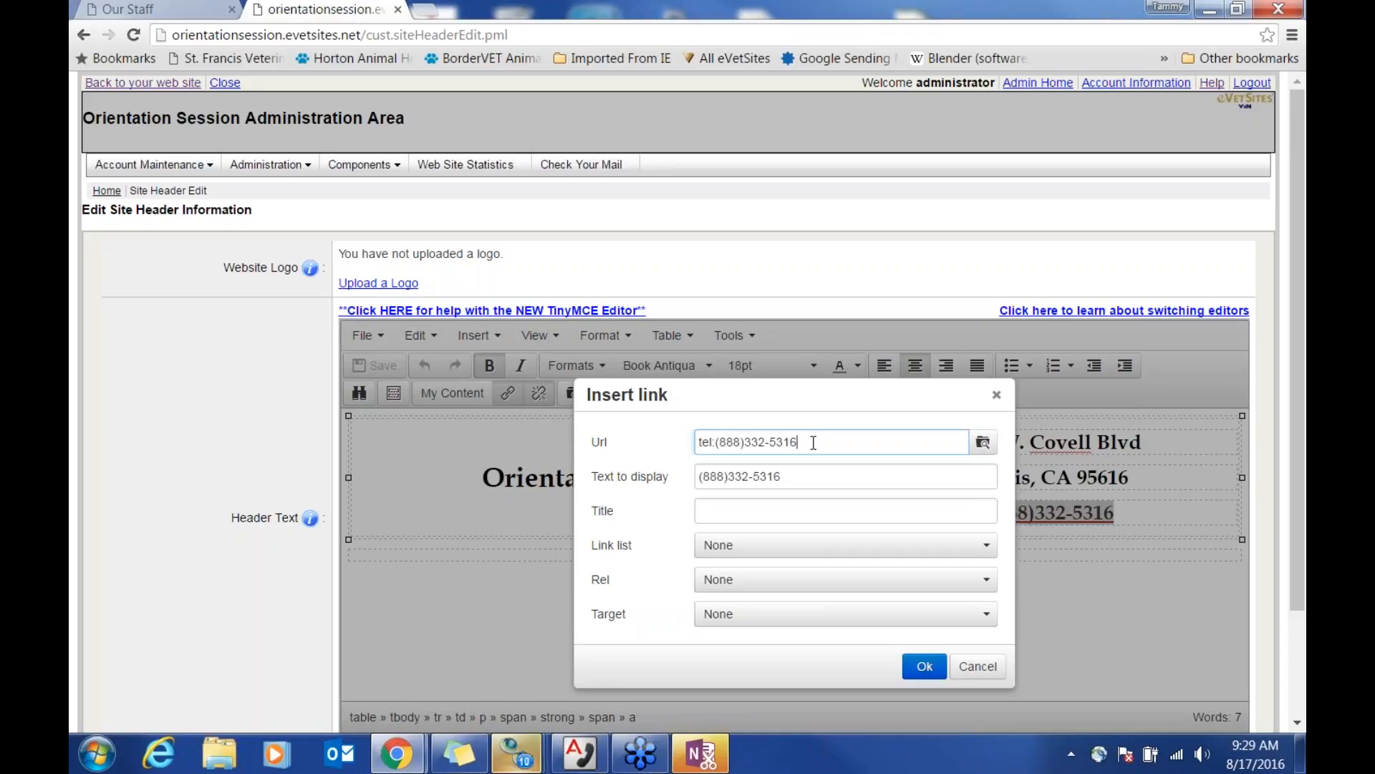
pyautogui.click(924, 666)
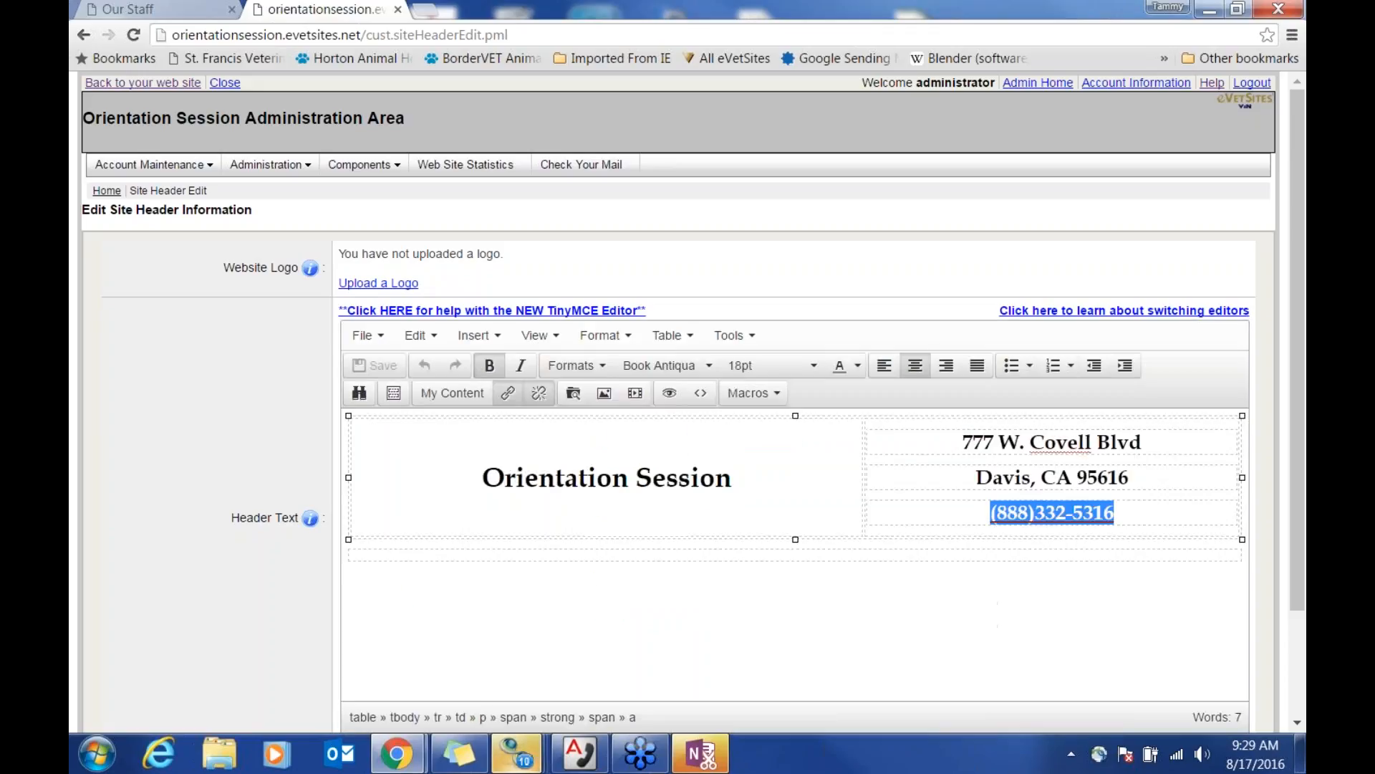
pyautogui.scroll(-2, 901, 641)
pyautogui.click(1178, 663)
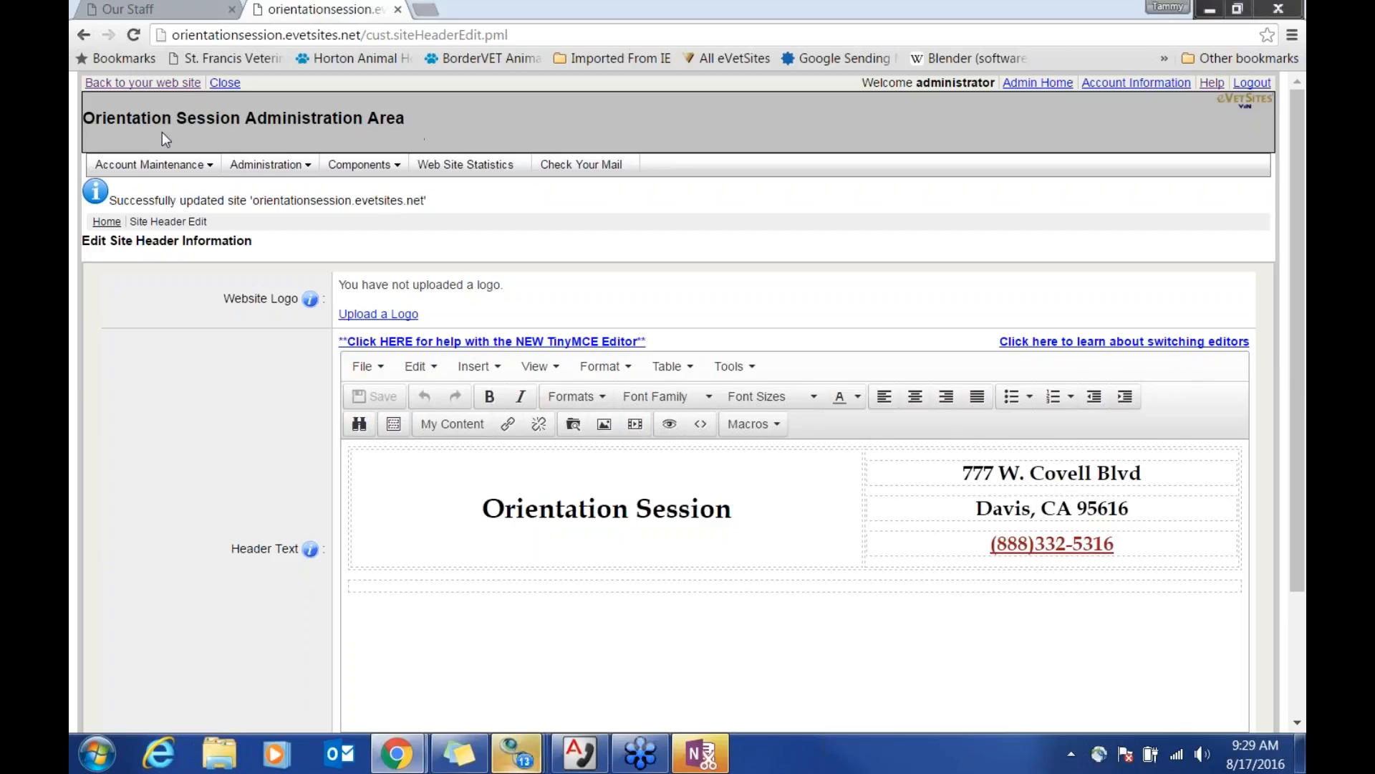
pyautogui.click(107, 222)
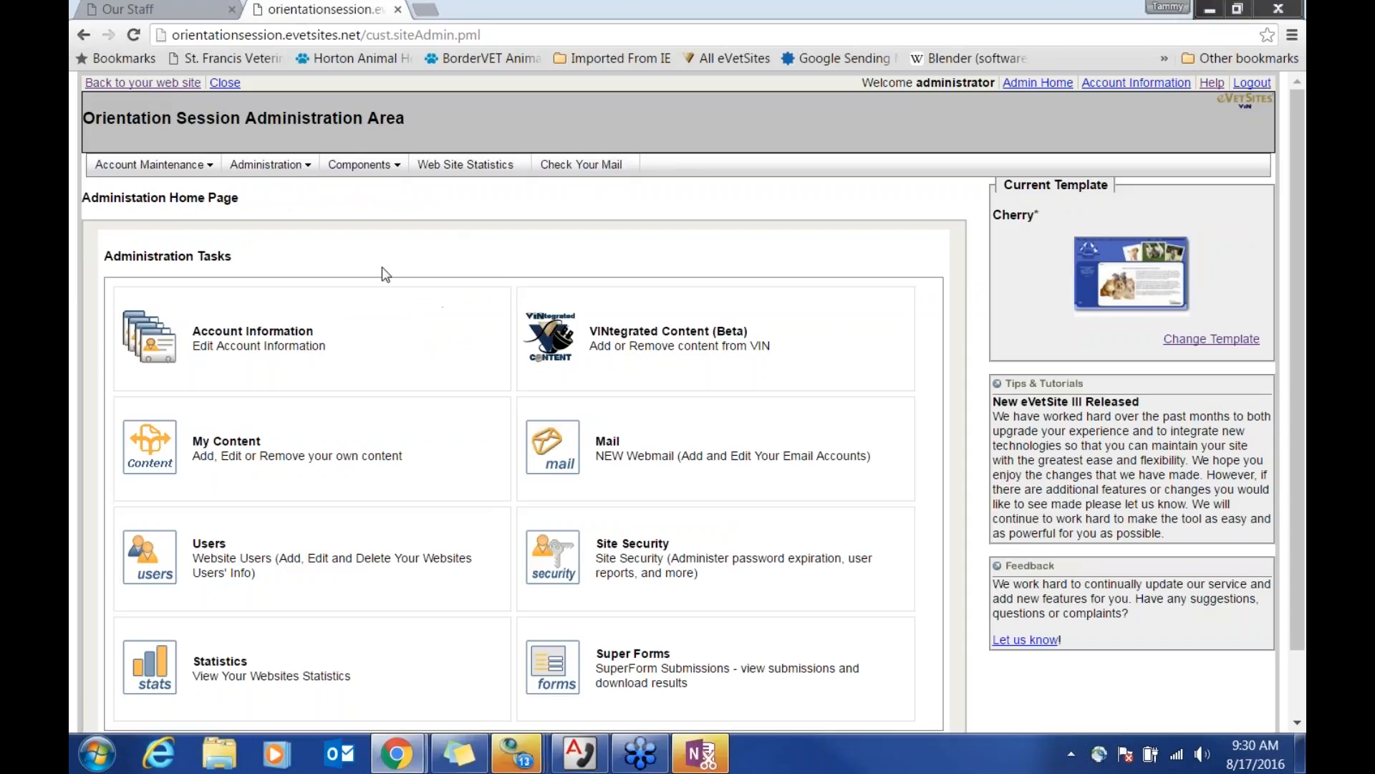
# Step: Browse the VINtegrated Content article selection list, then return to the live website
pyautogui.scroll(-1, 871, 375)
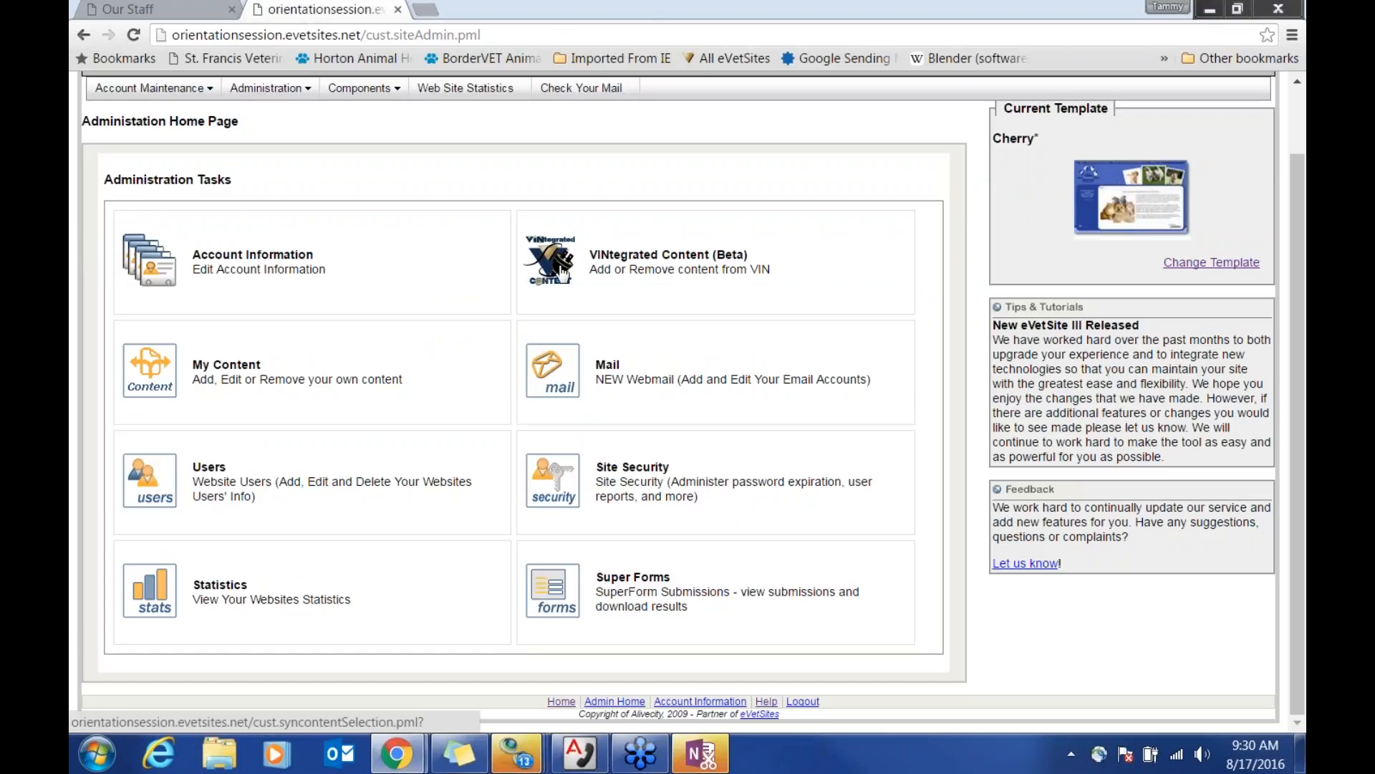
pyautogui.click(563, 273)
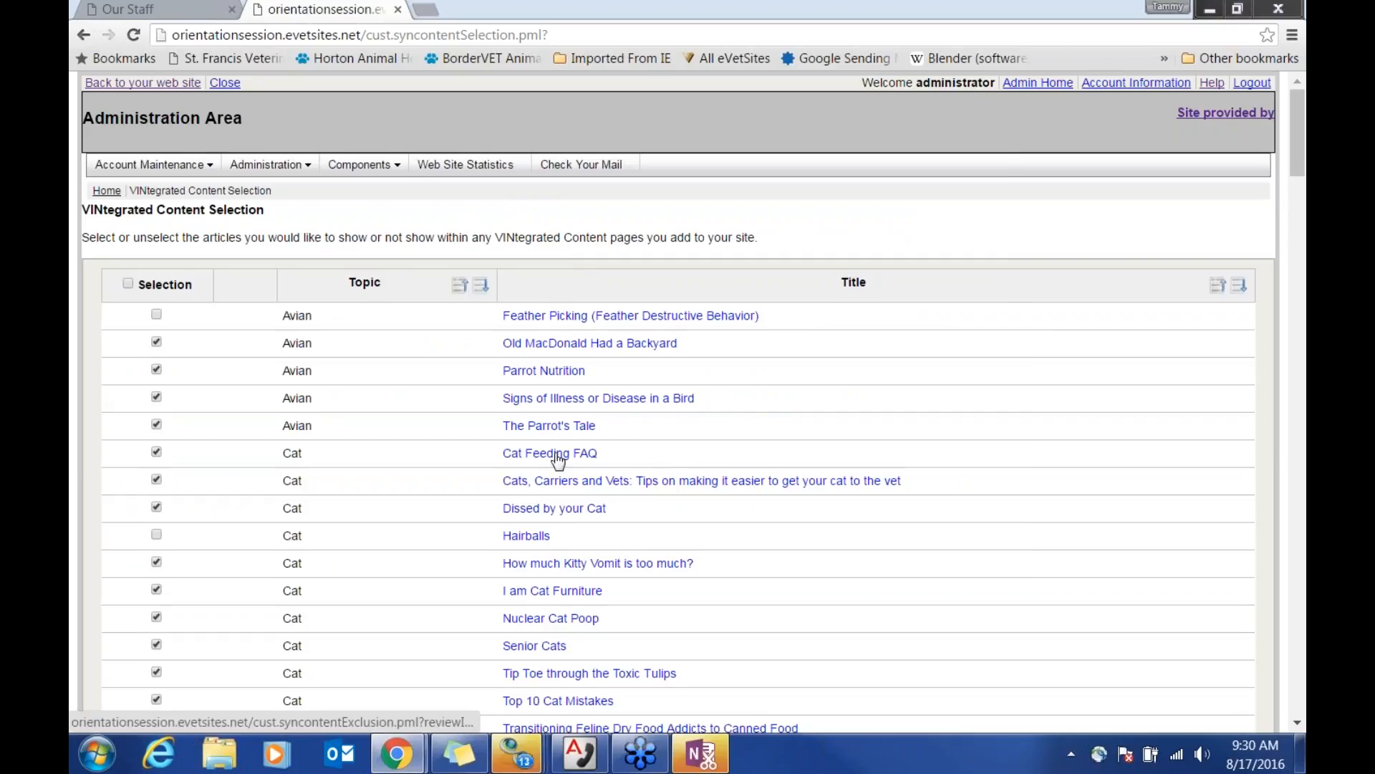
pyautogui.scroll(-3, 559, 462)
pyautogui.scroll(-7, 562, 482)
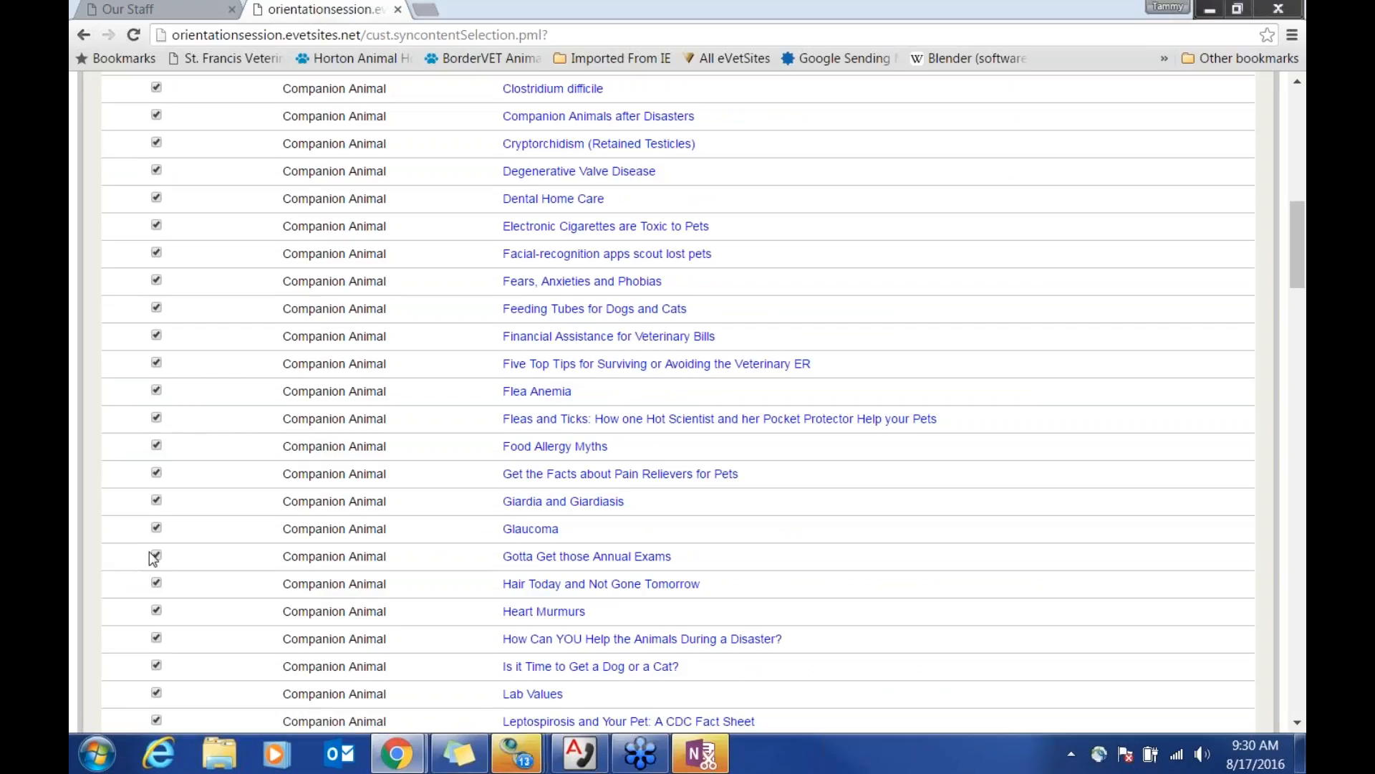
pyautogui.scroll(10, 242, 571)
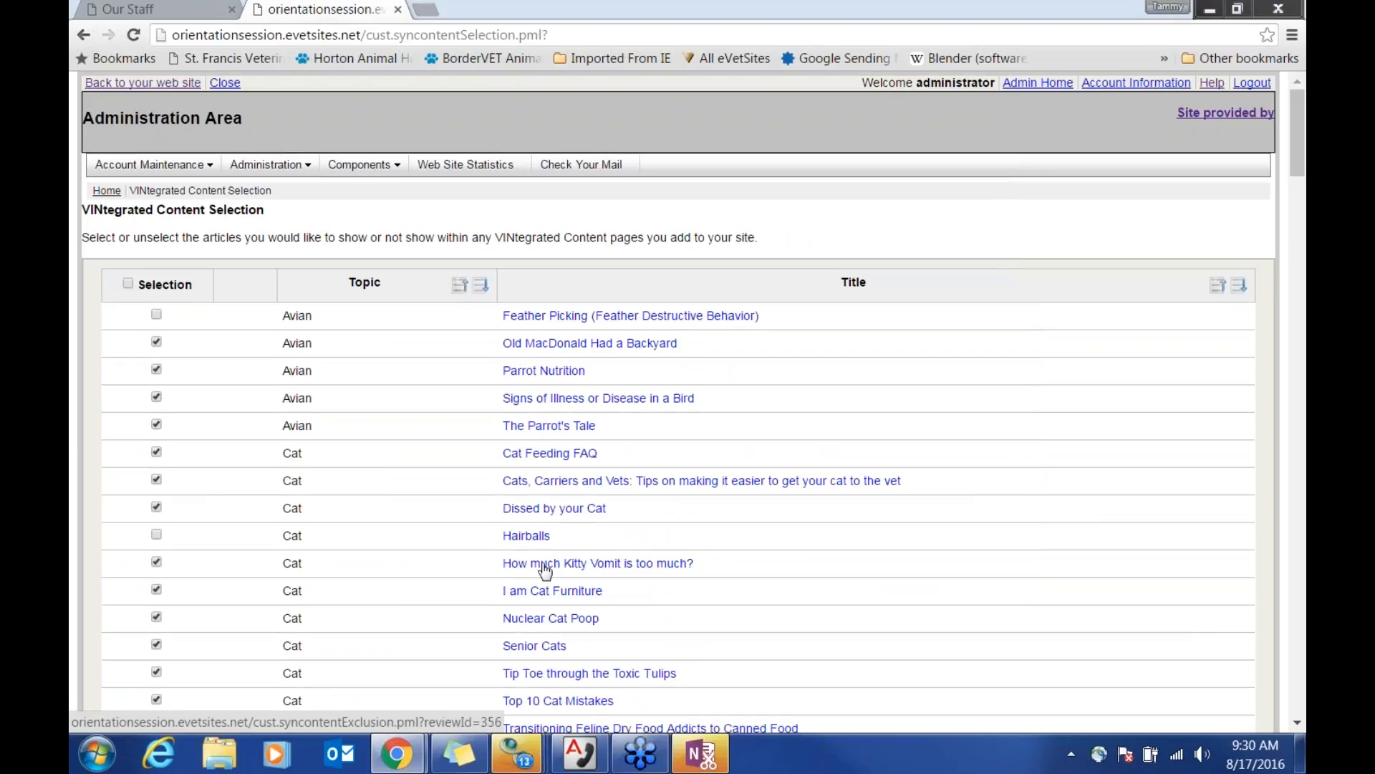
pyautogui.scroll(-3, 436, 521)
pyautogui.scroll(3, 475, 378)
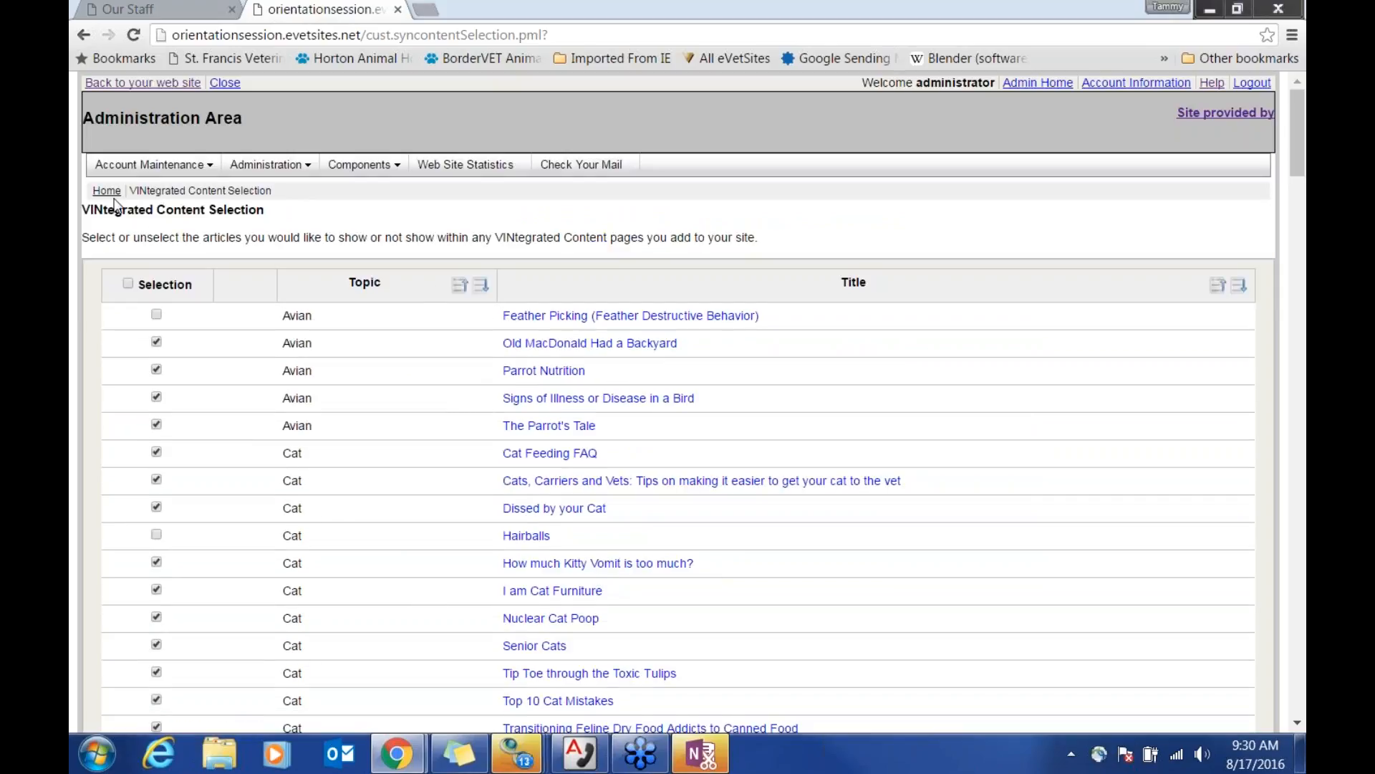
pyautogui.click(164, 83)
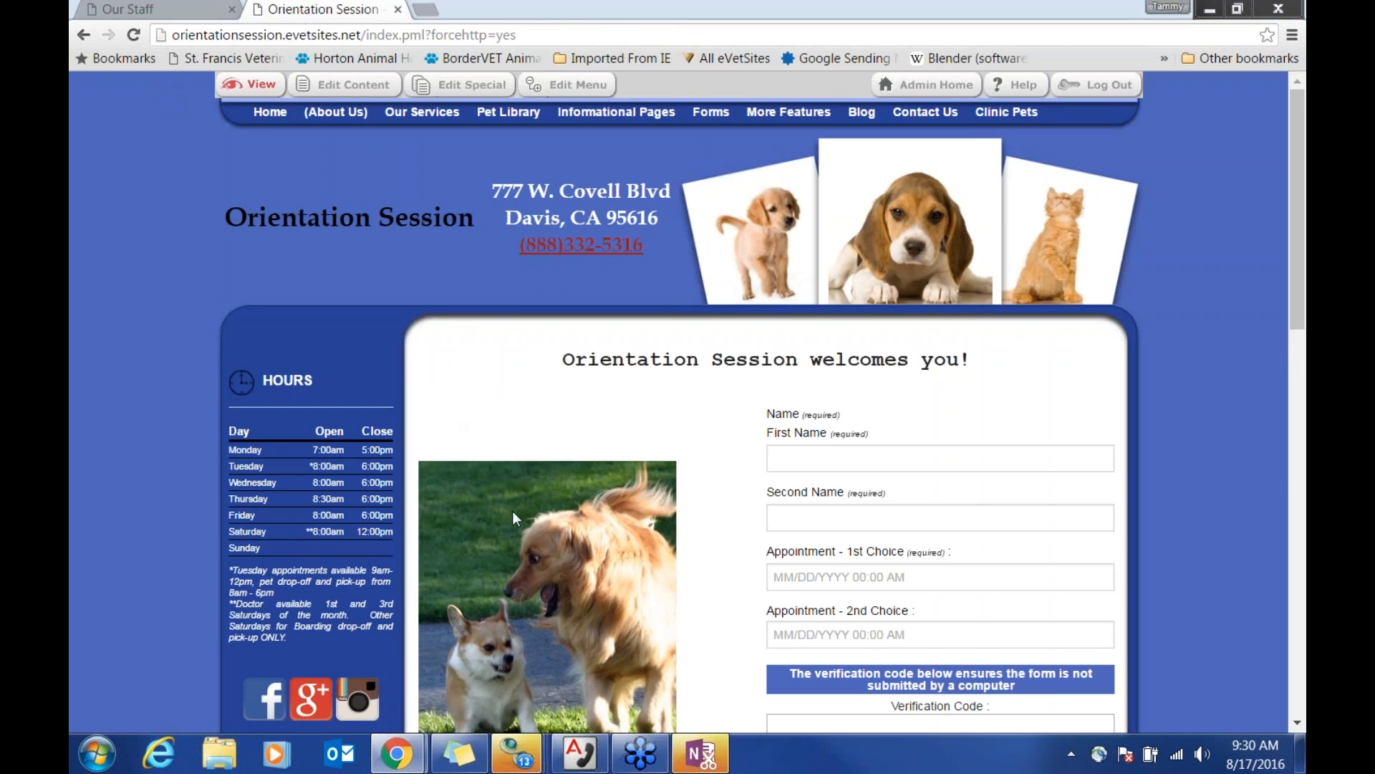
# Step: Use Edit Special to show 2 articles per page on Home, then close the settings
pyautogui.scroll(-15, 513, 510)
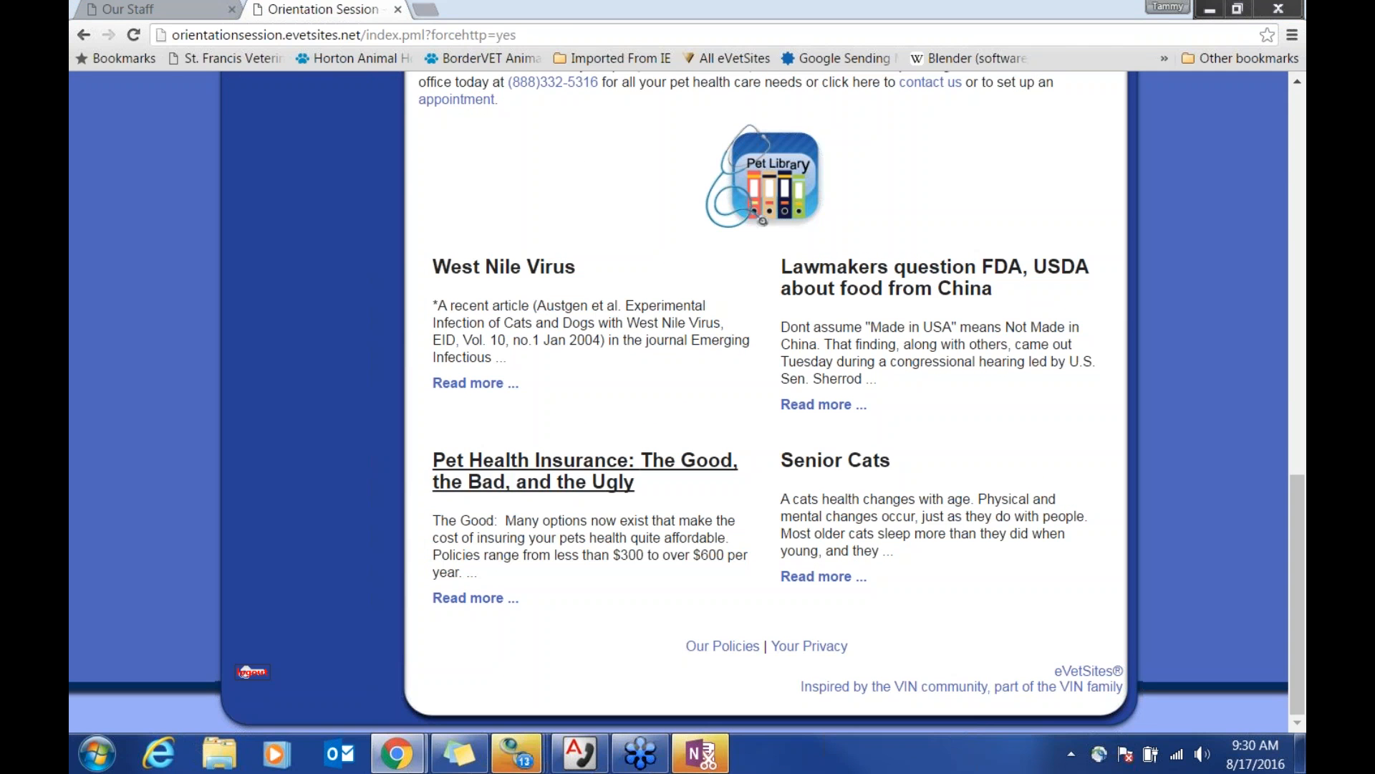
pyautogui.scroll(15, 765, 525)
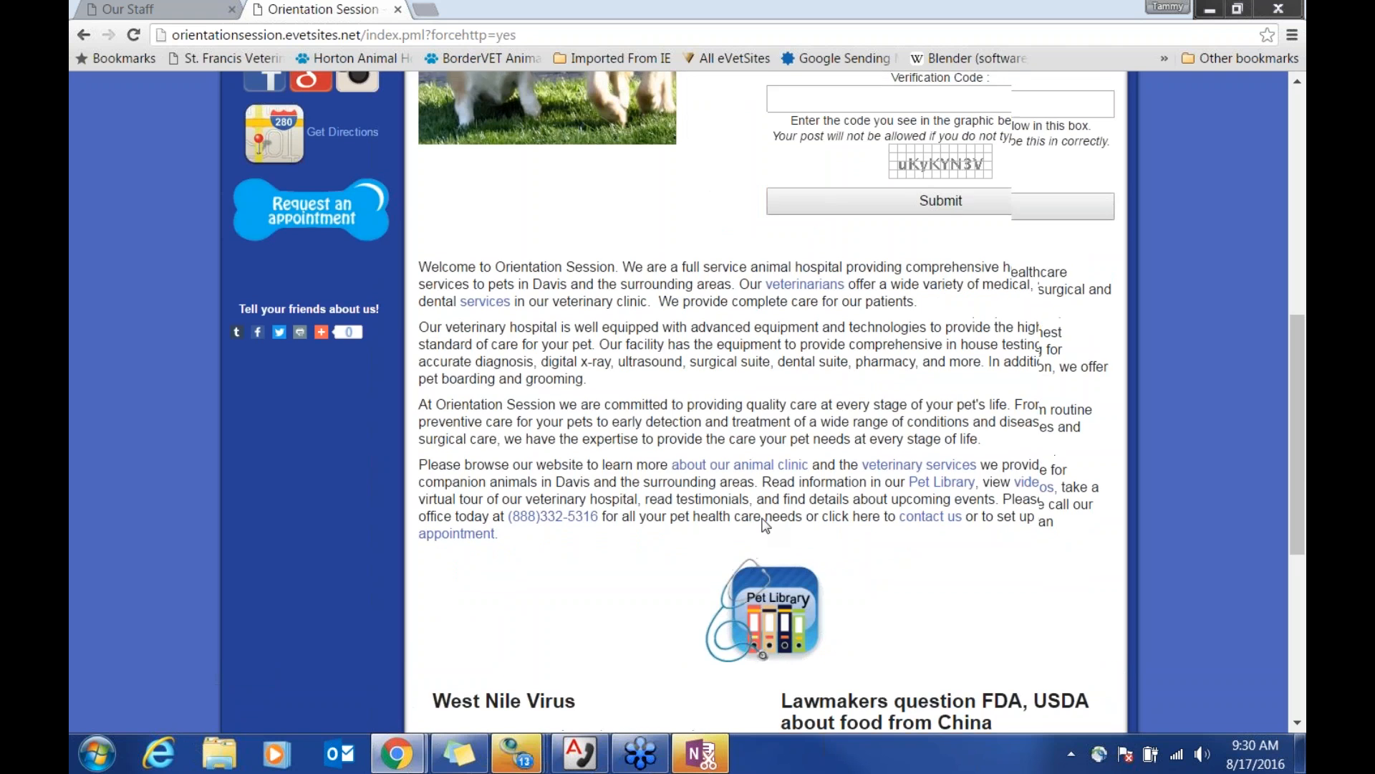
pyautogui.scroll(-5, 765, 525)
pyautogui.scroll(5, 621, 646)
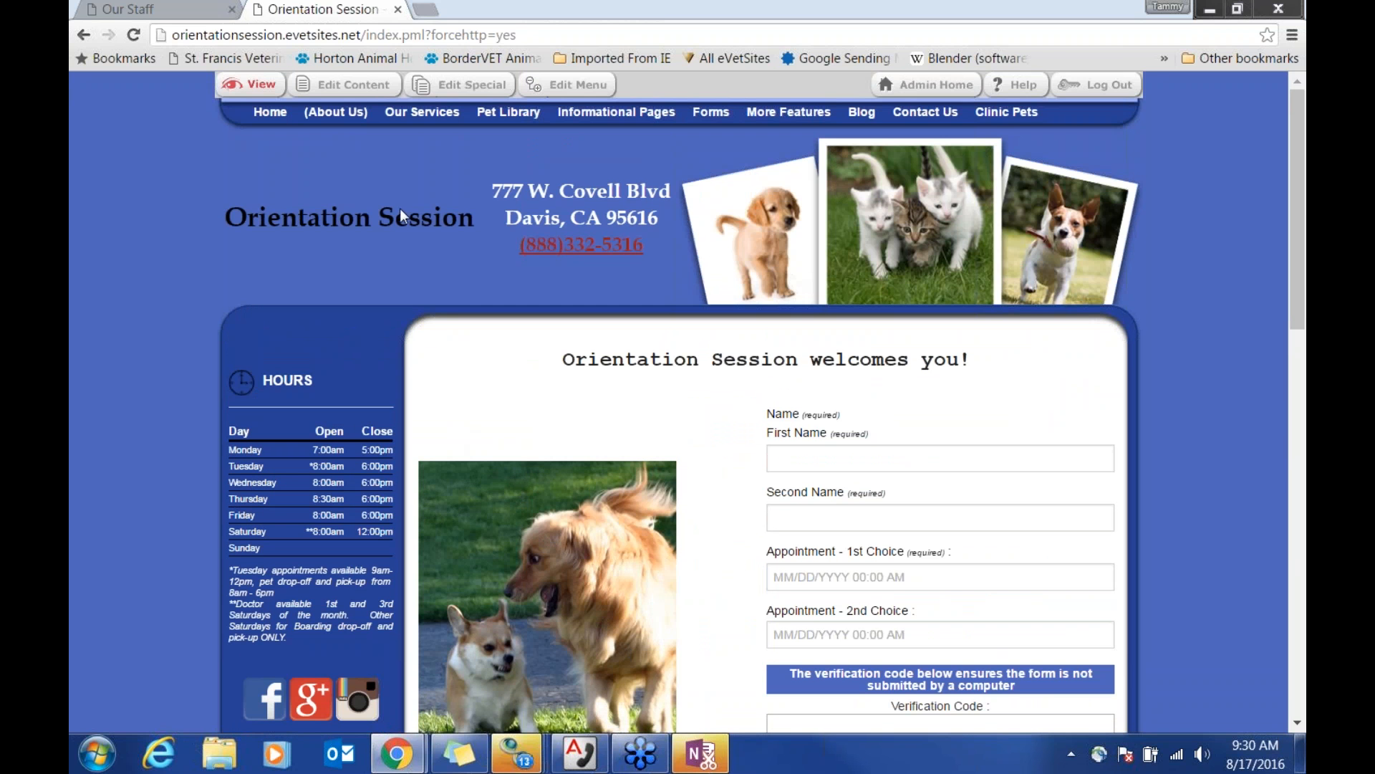
pyautogui.click(473, 85)
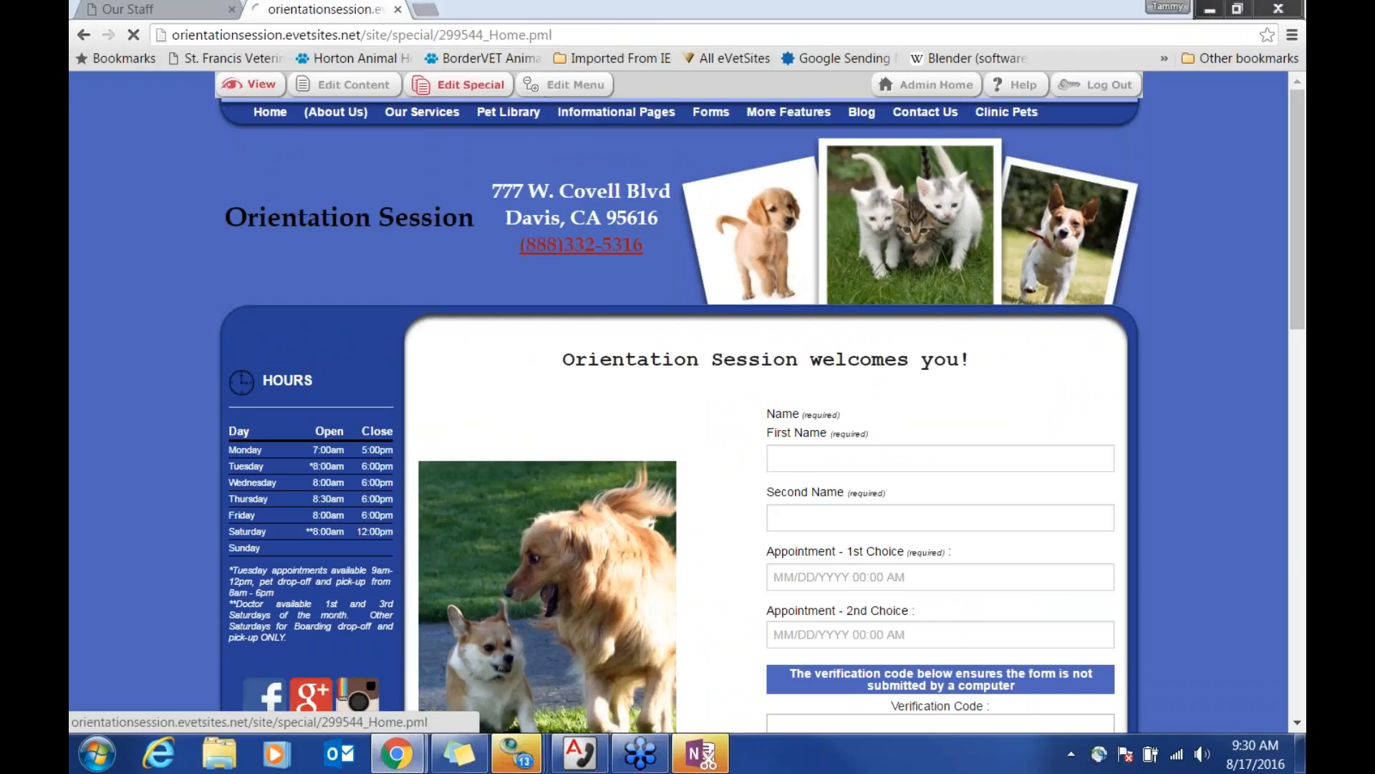
pyautogui.click(435, 186)
pyautogui.click(431, 208)
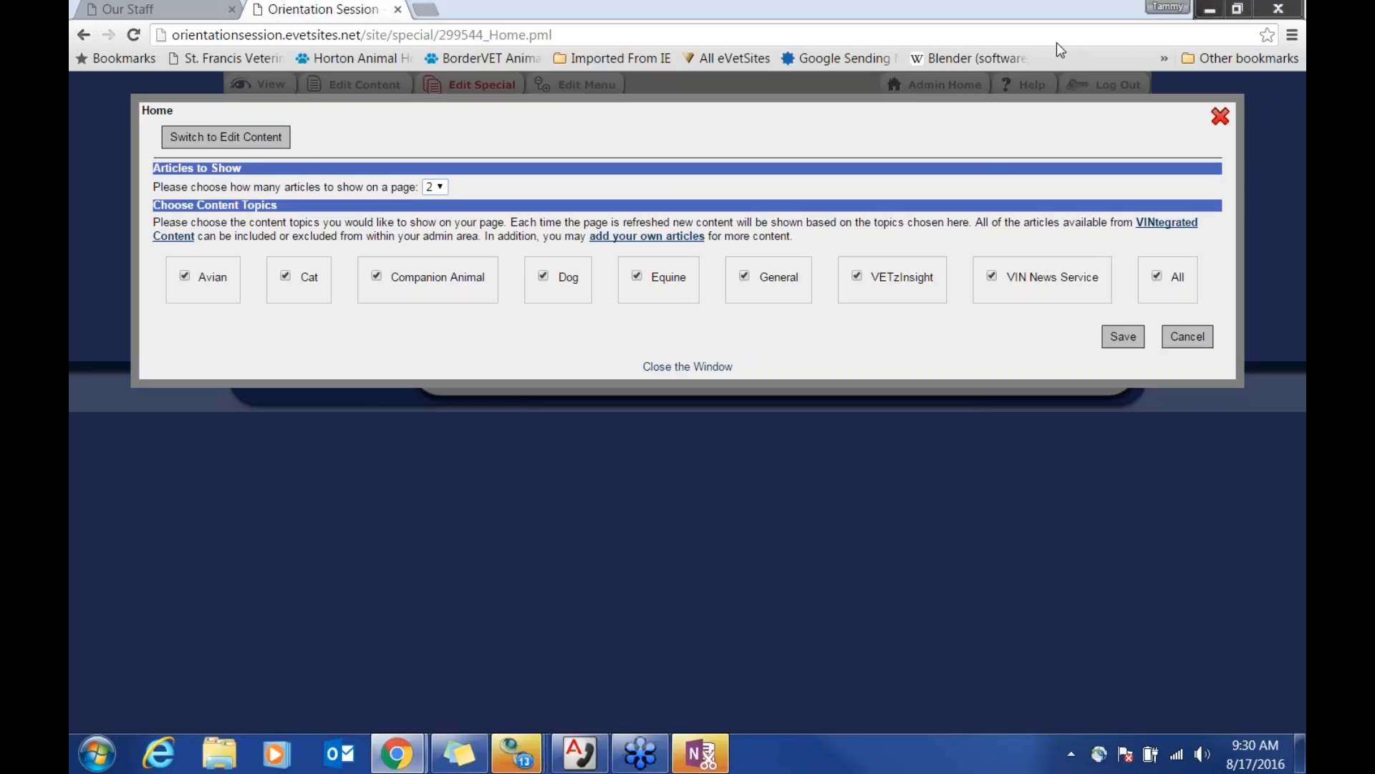
pyautogui.click(1220, 116)
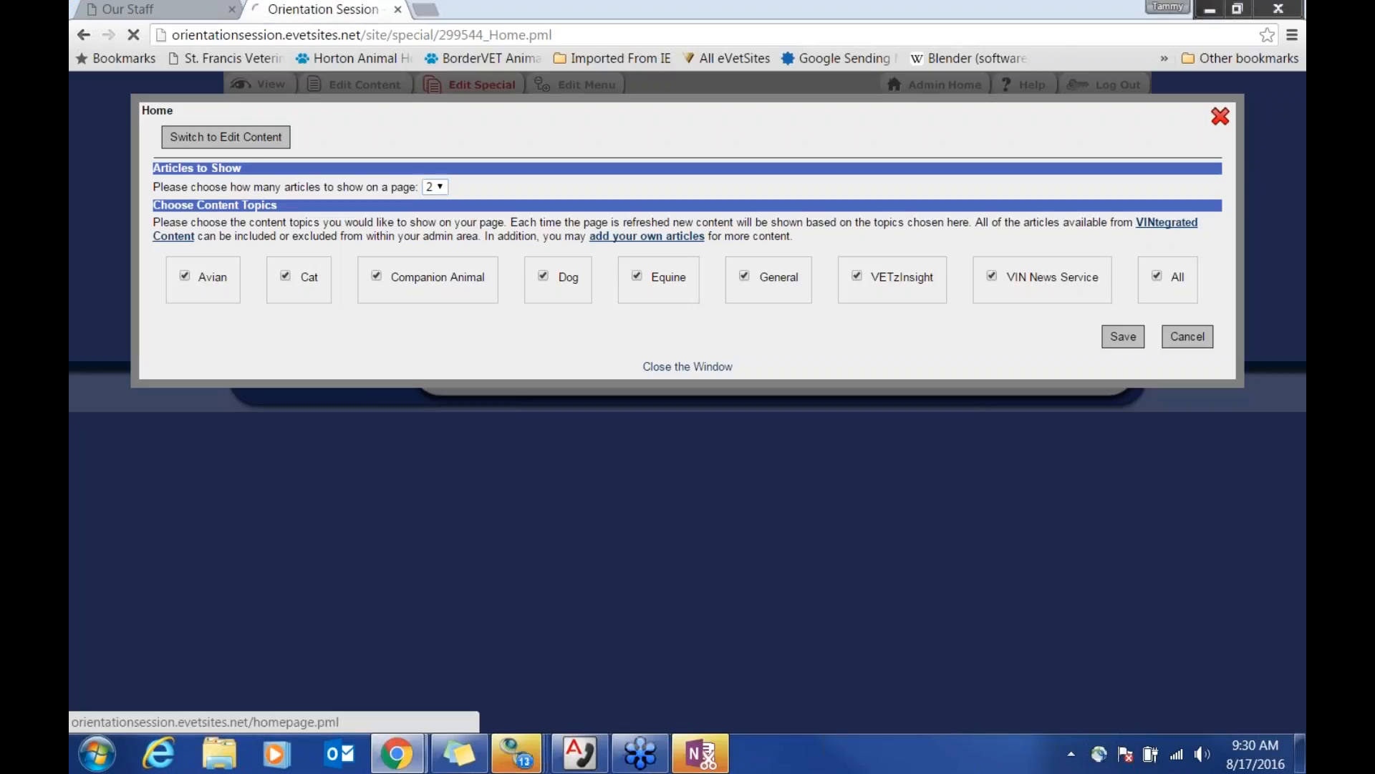
# Step: Download the Employment Application from Forms > Files - PDF or Other and scroll through it
pyautogui.moveTo(711, 112)
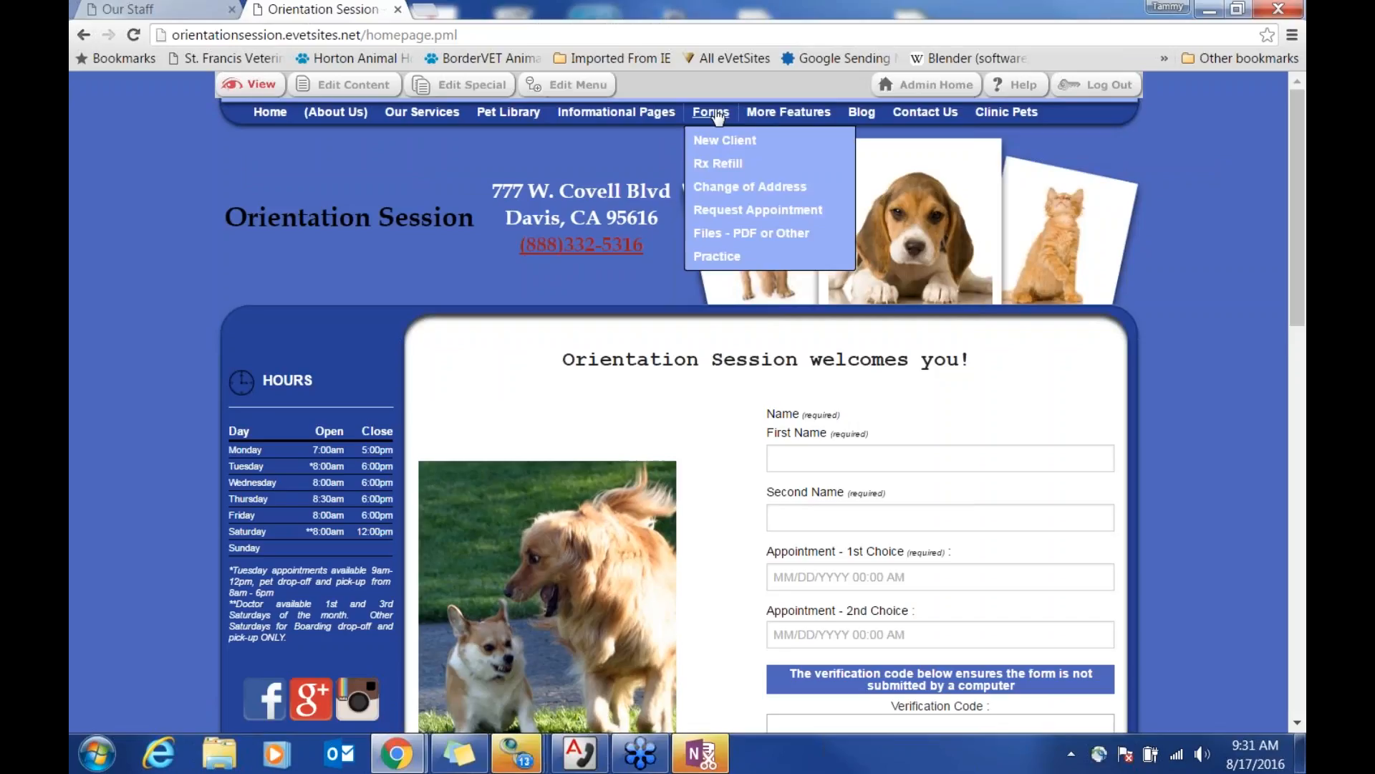
pyautogui.click(750, 235)
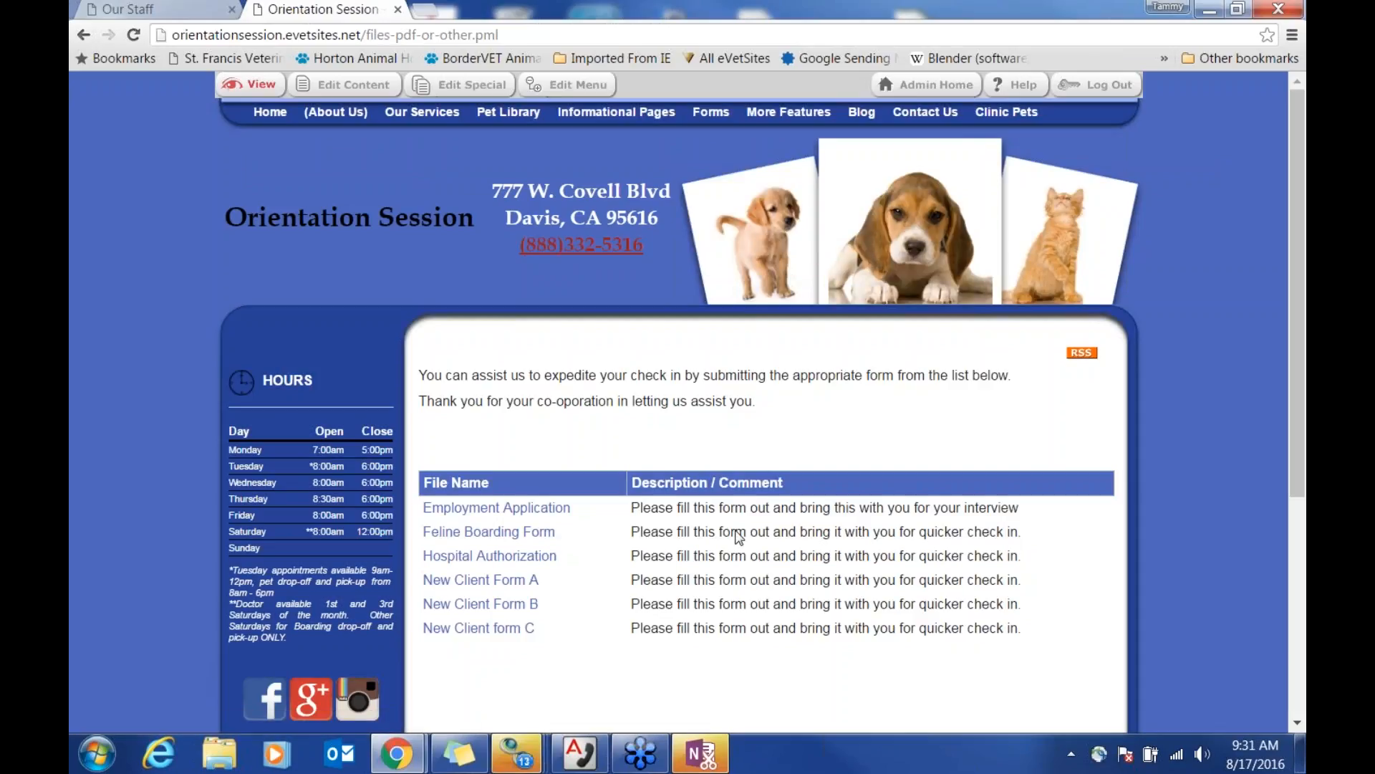
pyautogui.scroll(-1, 698, 612)
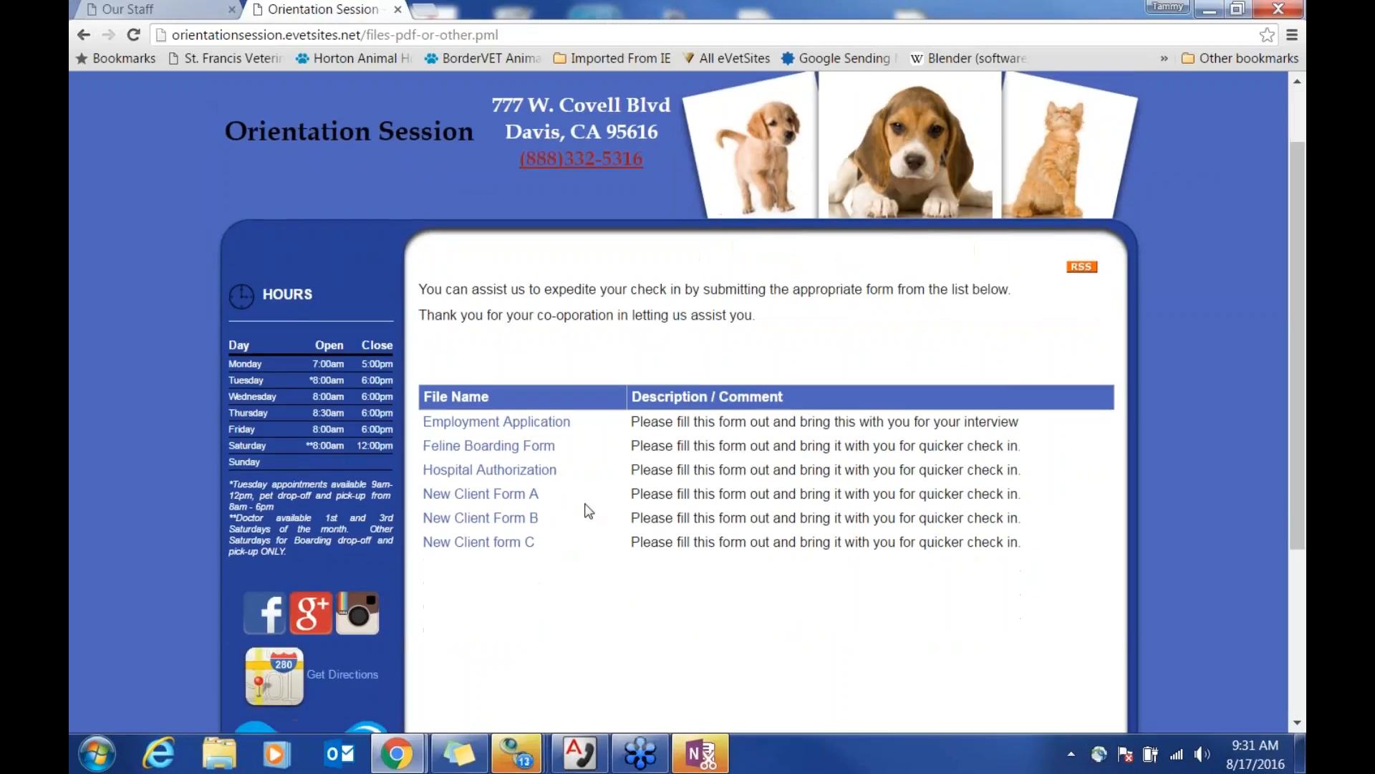
pyautogui.click(537, 423)
pyautogui.click(191, 699)
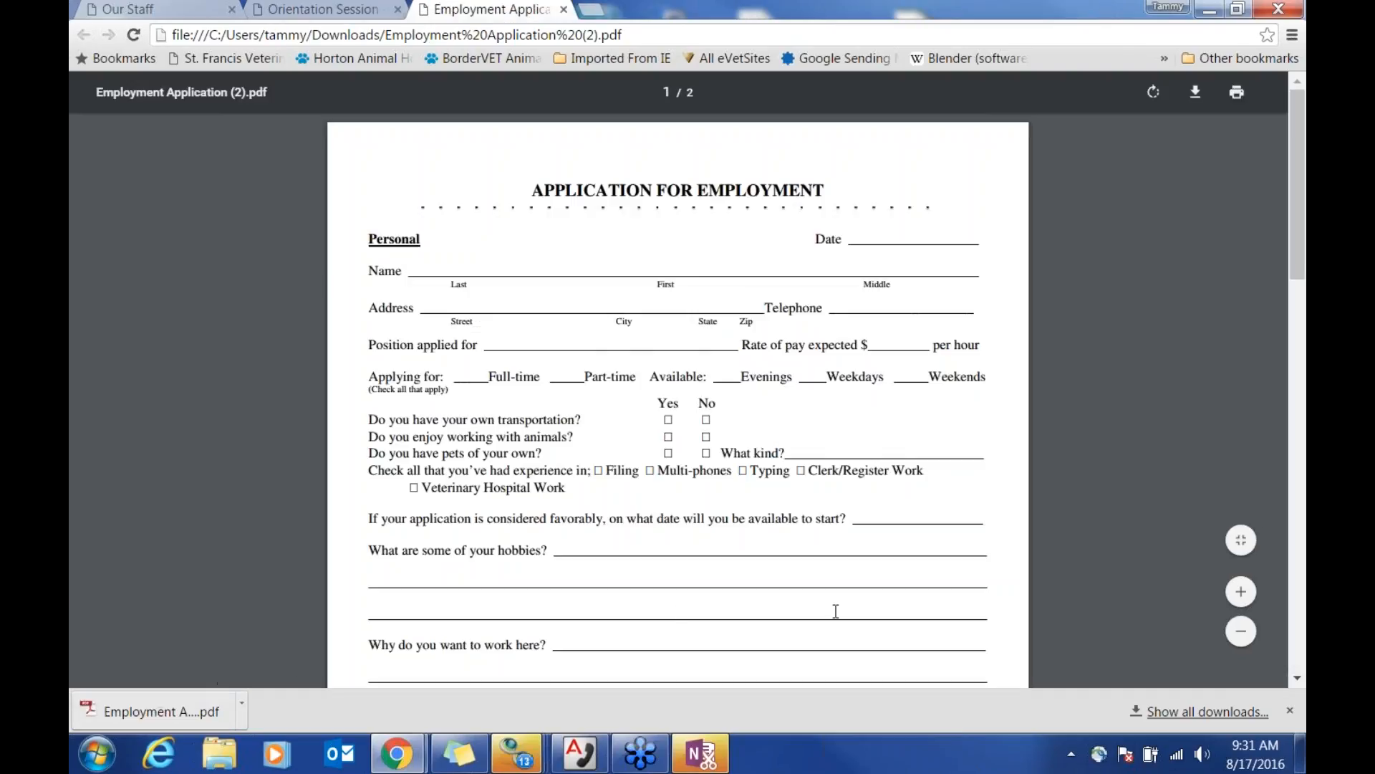
pyautogui.scroll(-10, 872, 577)
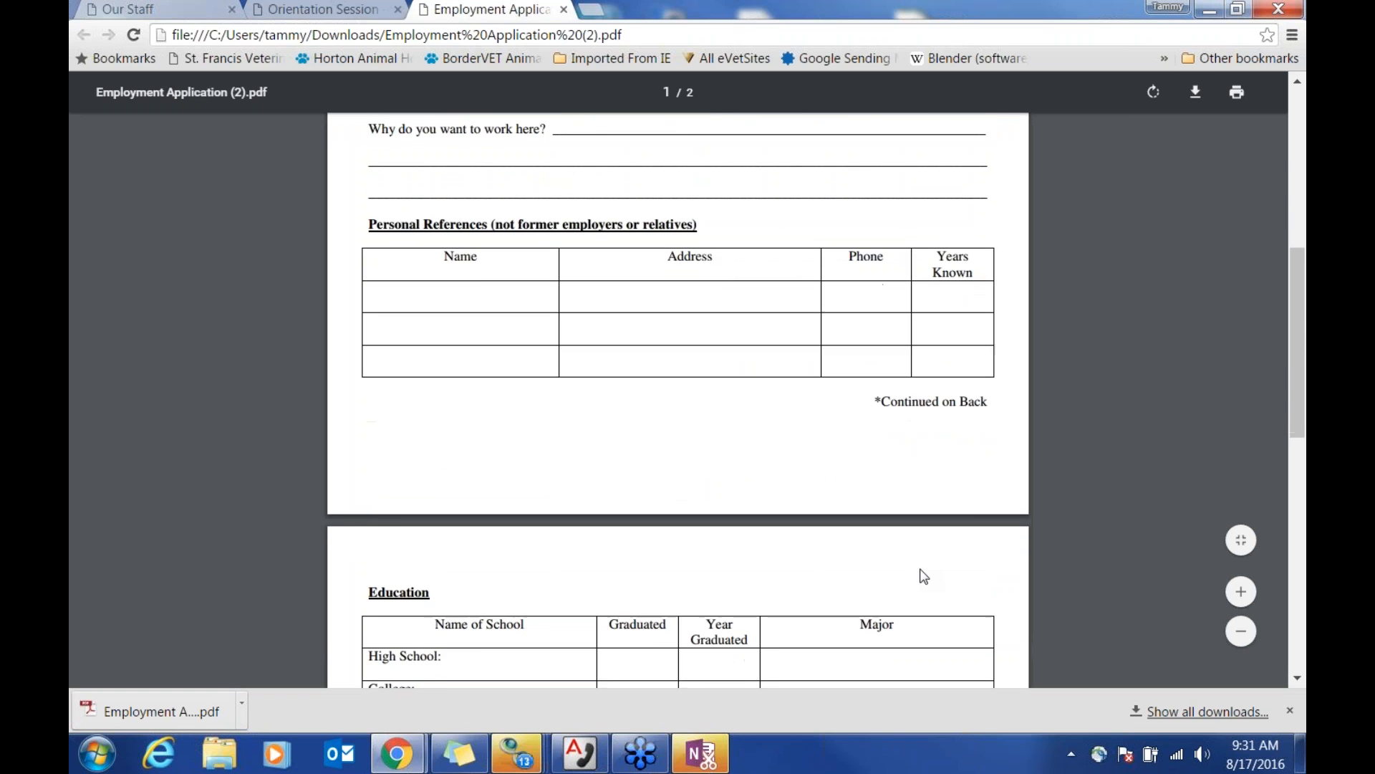
pyautogui.scroll(-8, 924, 577)
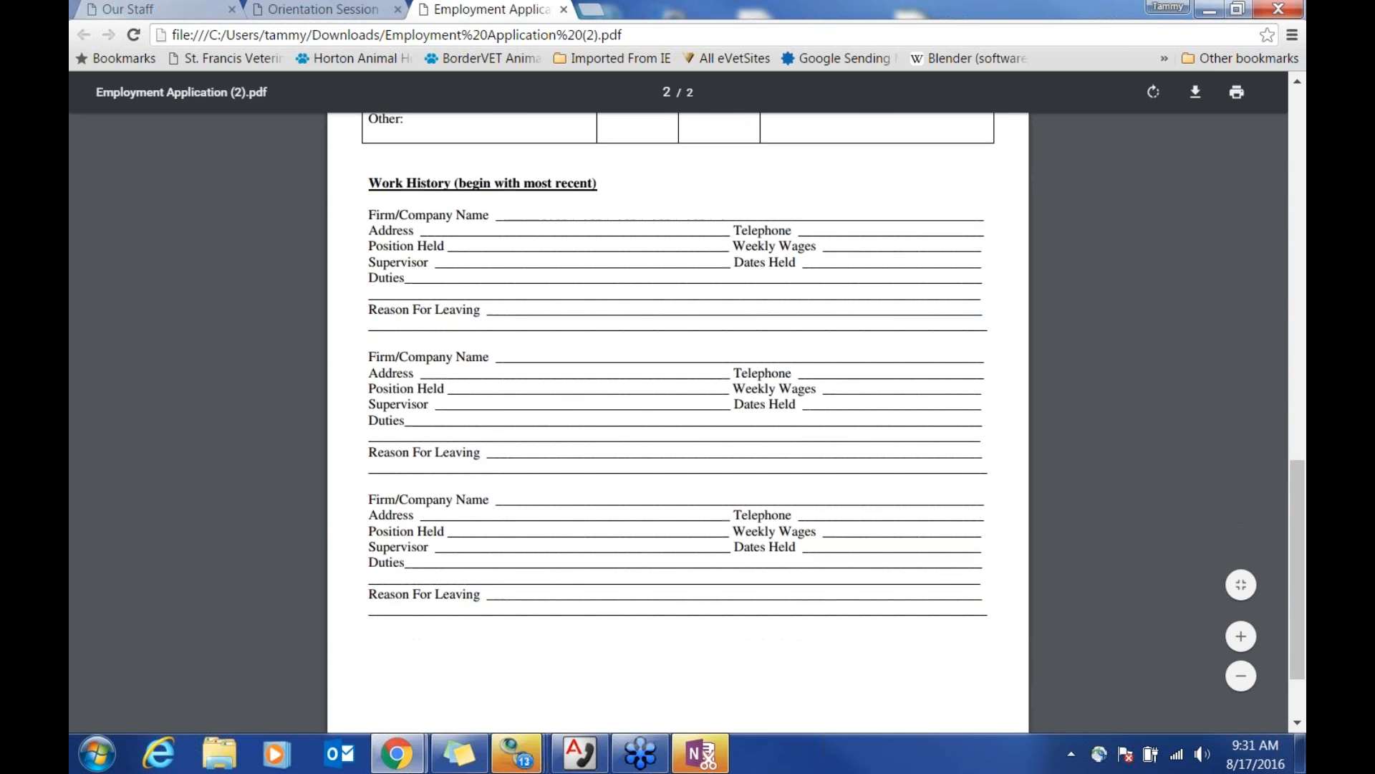
pyautogui.scroll(18, 678, 422)
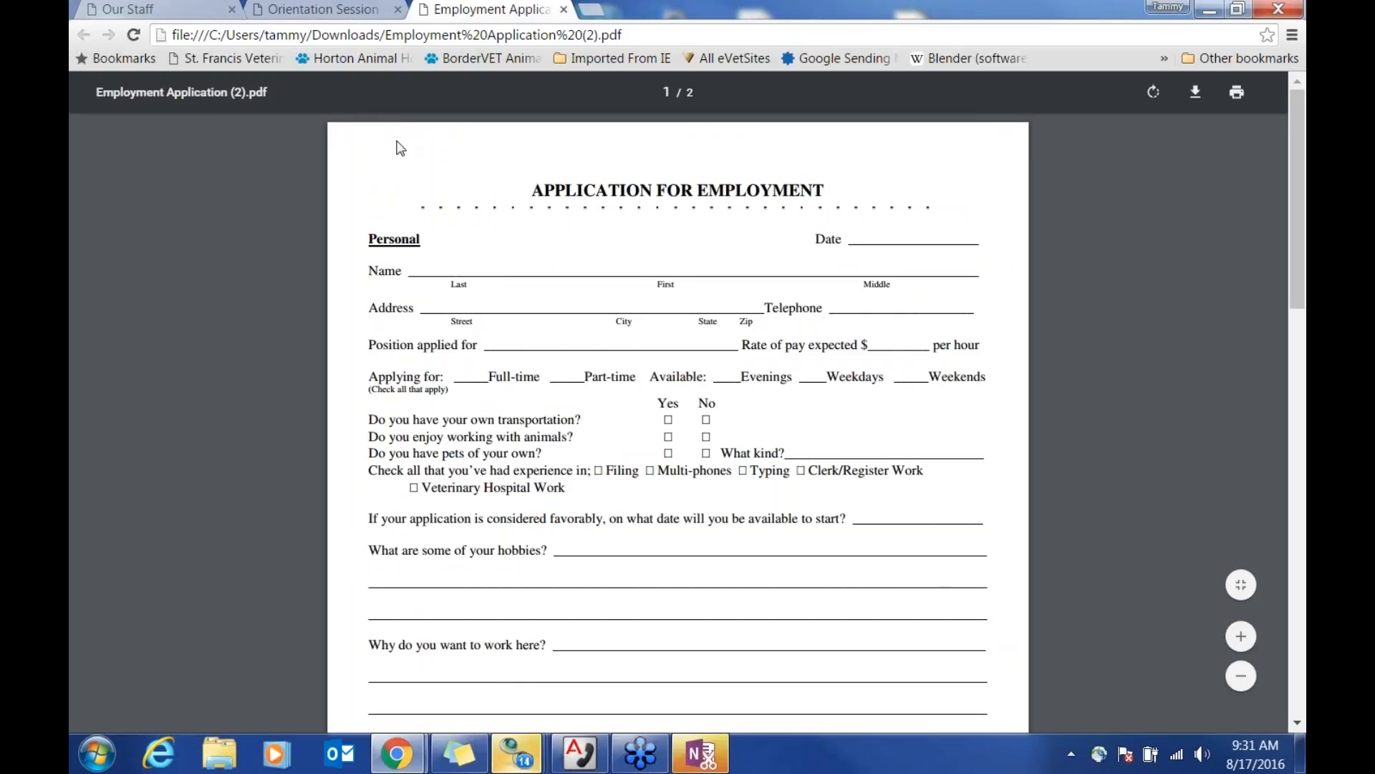
# Step: Switch back to the Orientation Session tab and open the site menu editor
pyautogui.click(327, 13)
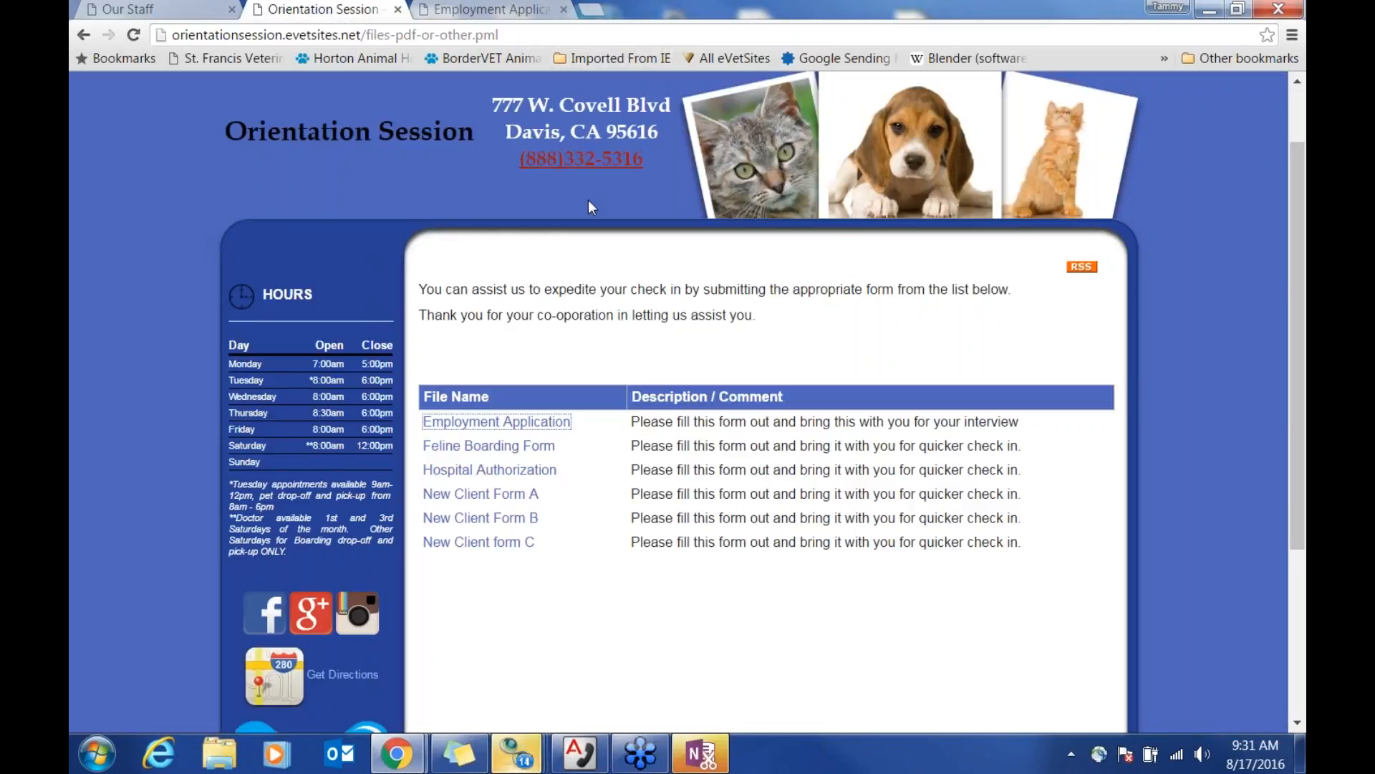
pyautogui.scroll(1, 594, 215)
pyautogui.moveTo(713, 127)
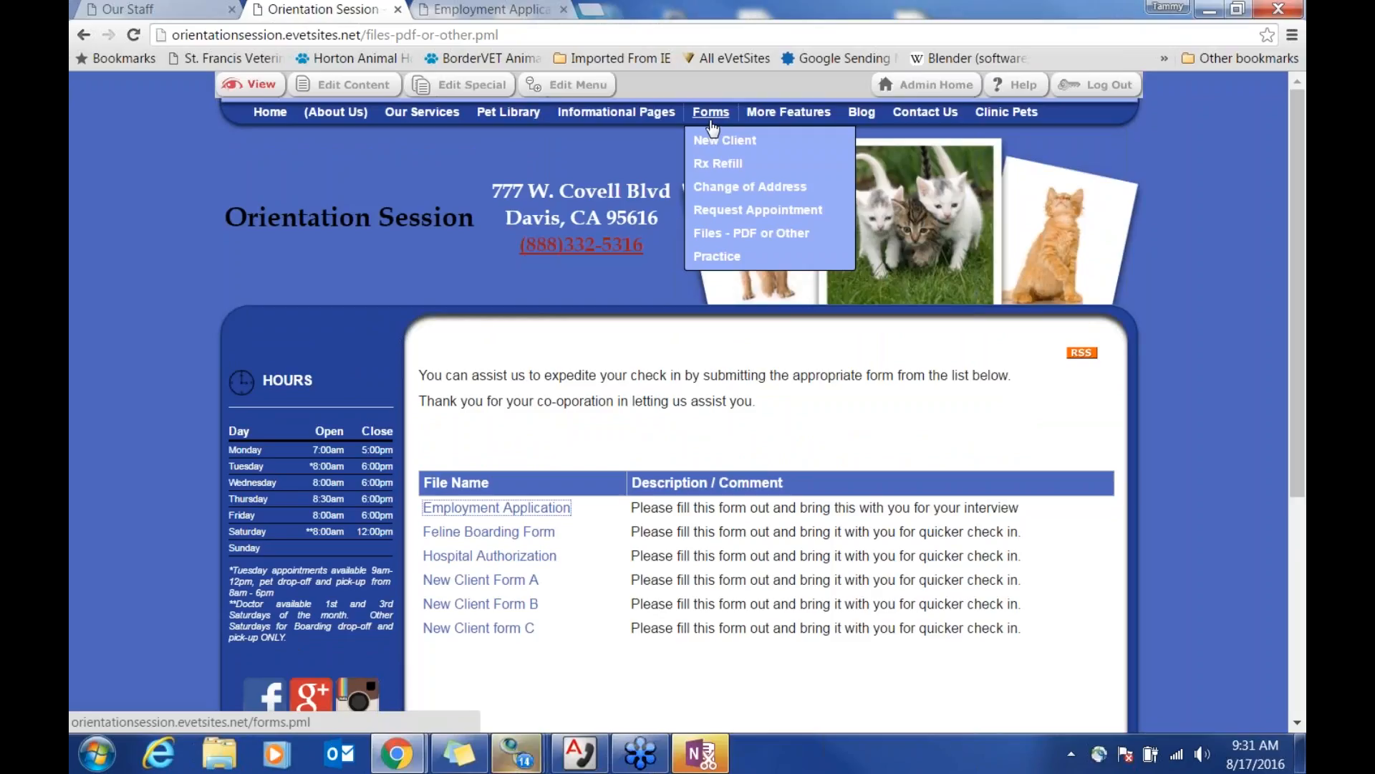
pyautogui.moveTo(681, 112)
pyautogui.click(568, 85)
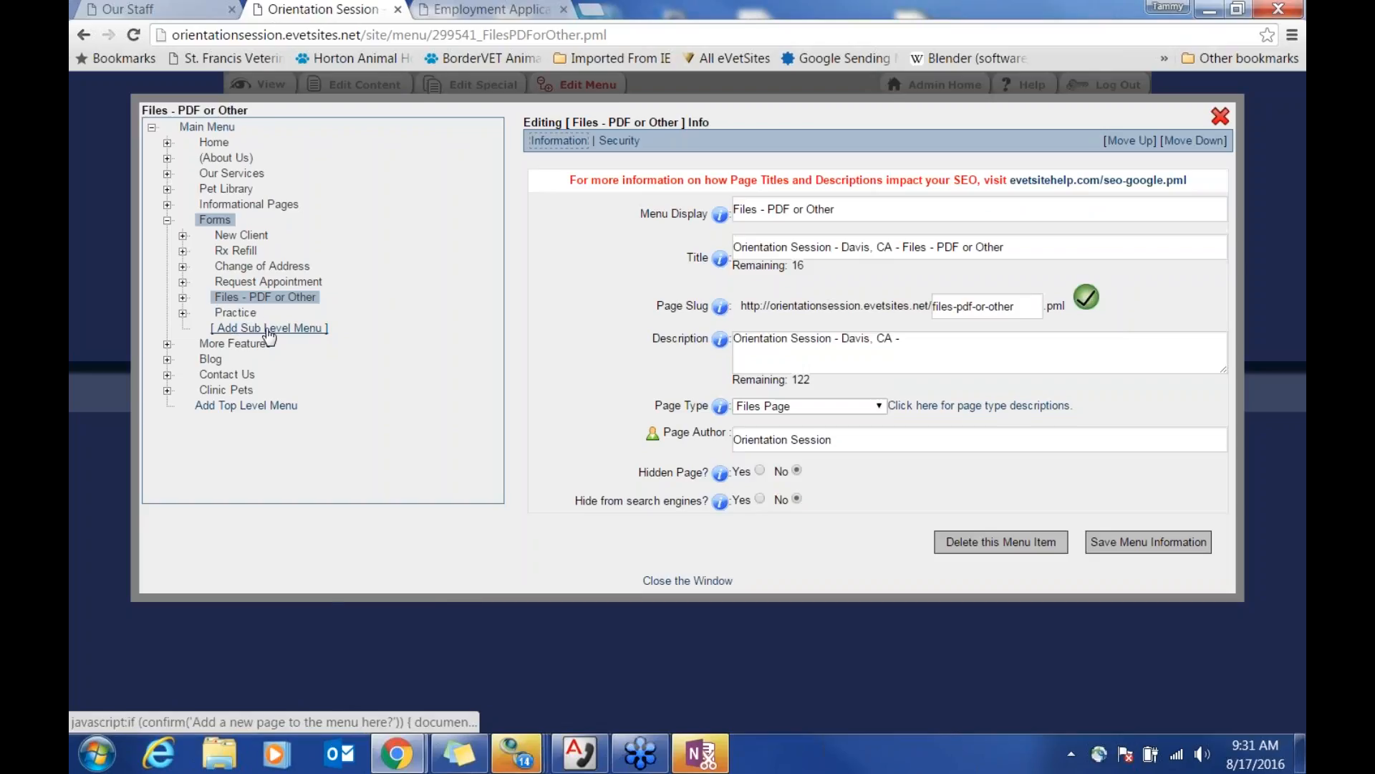
# Step: Add a page under Forms named 'Employment Form' with title 'Employment Form for My Clinic'
pyautogui.click(269, 329)
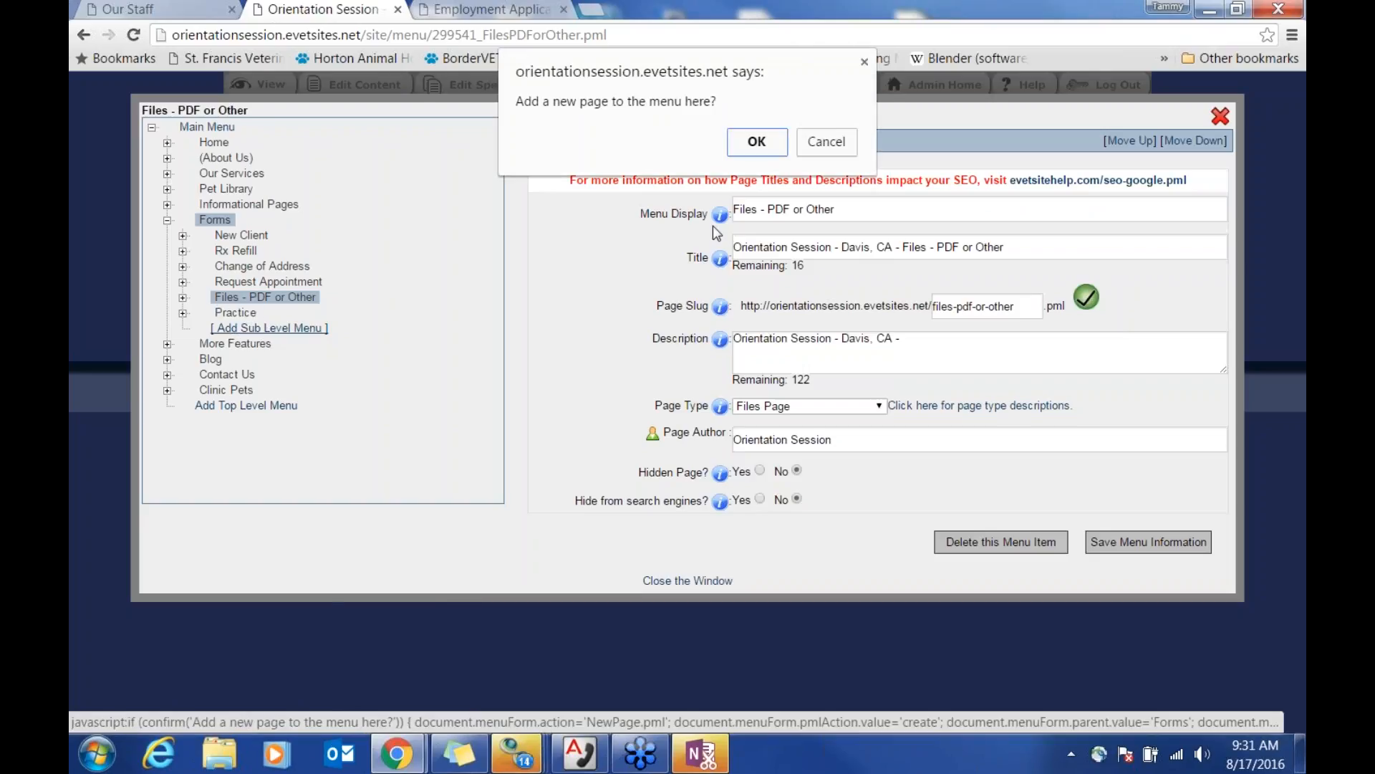
pyautogui.click(759, 142)
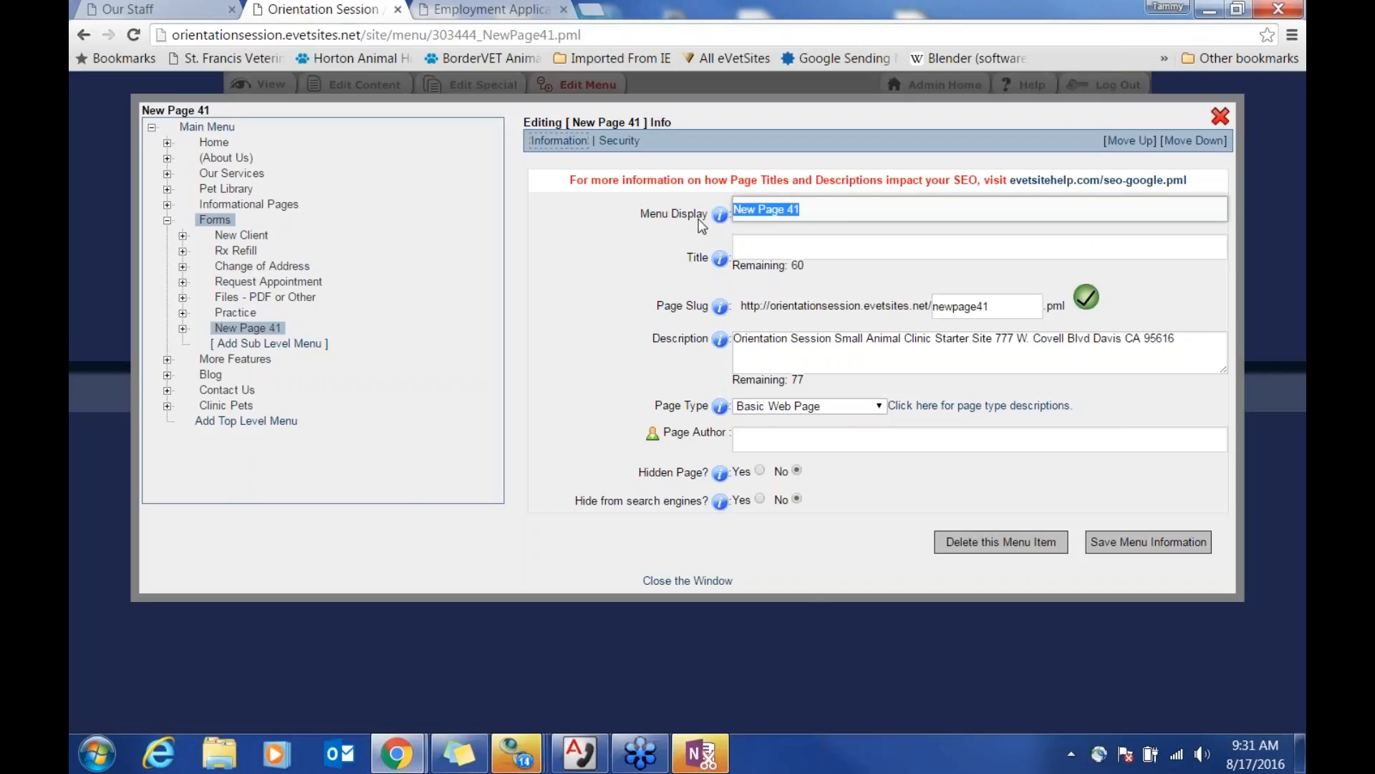
pyautogui.write('Employ')
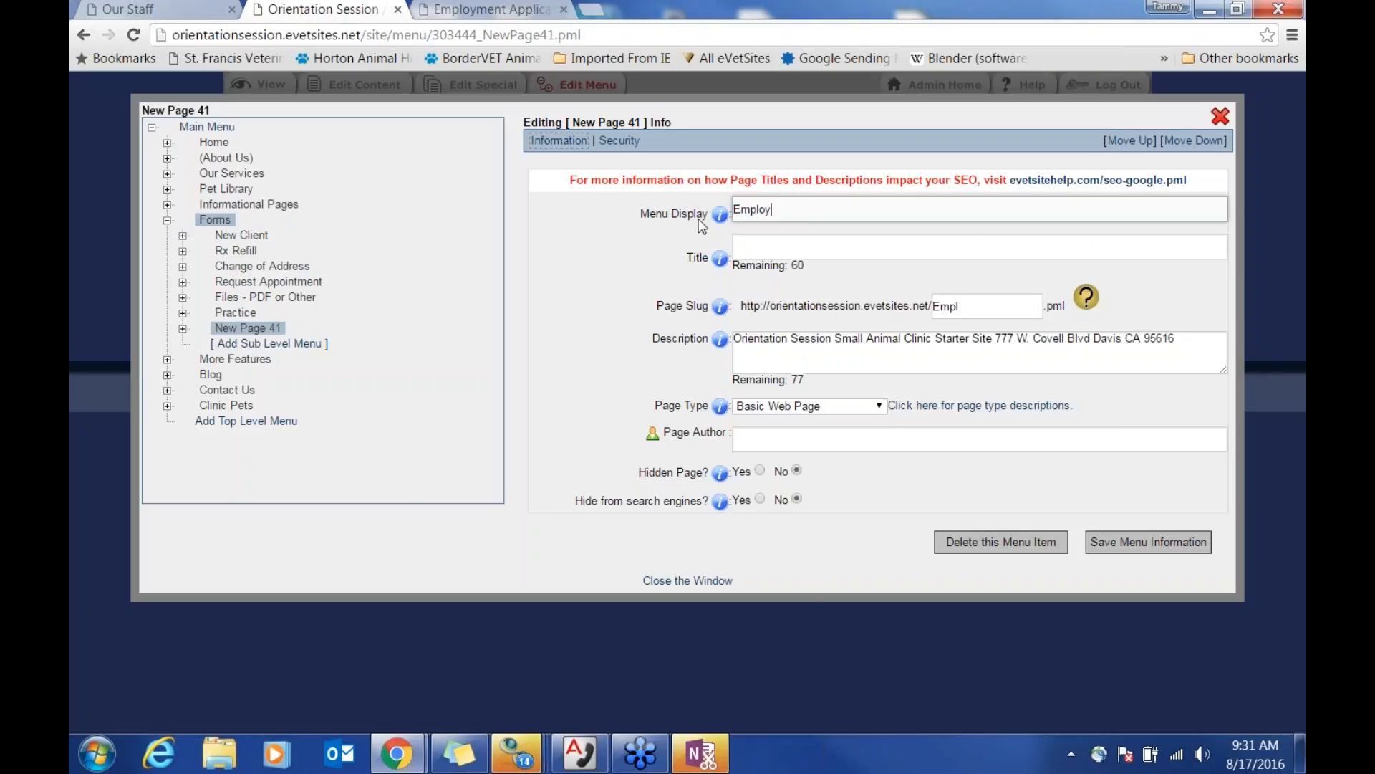
pyautogui.write('ment Form')
pyautogui.press('Tab')
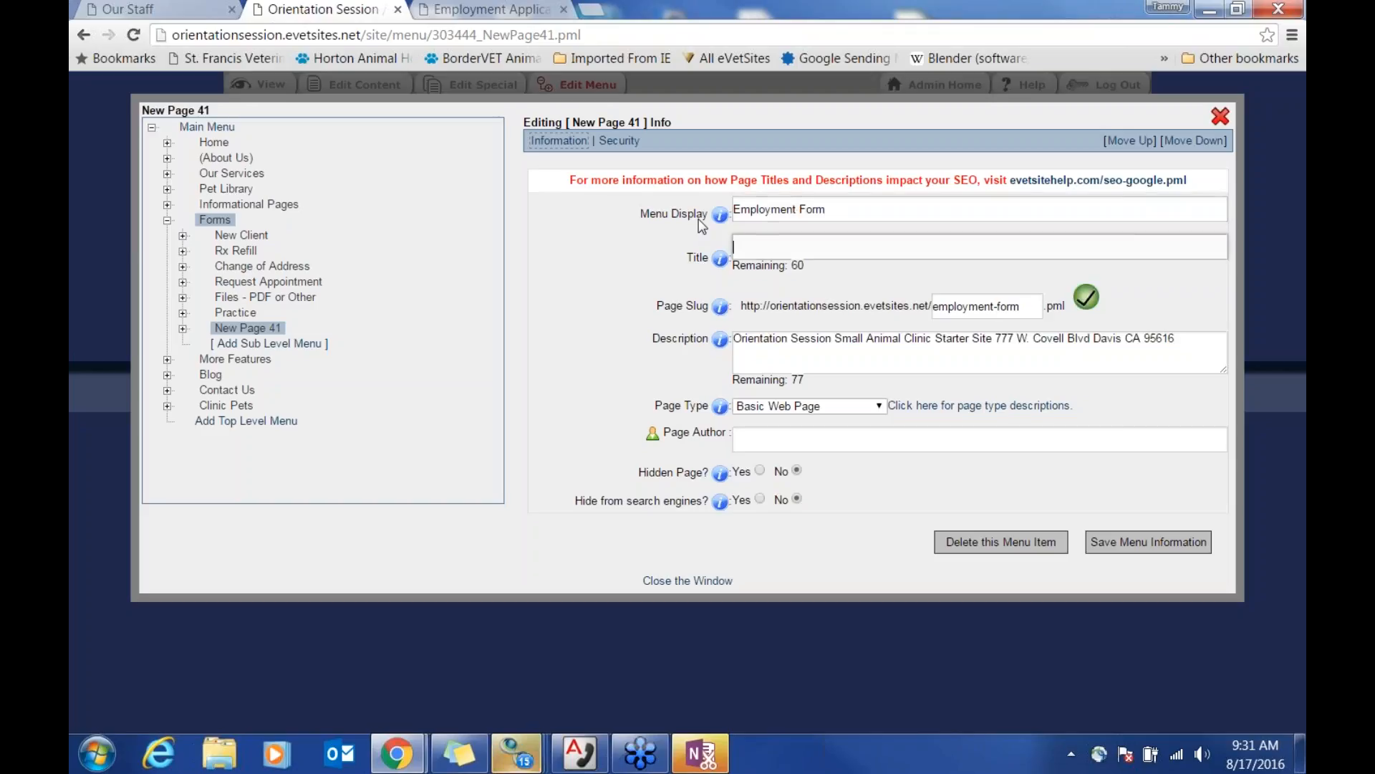
pyautogui.write('Employ')
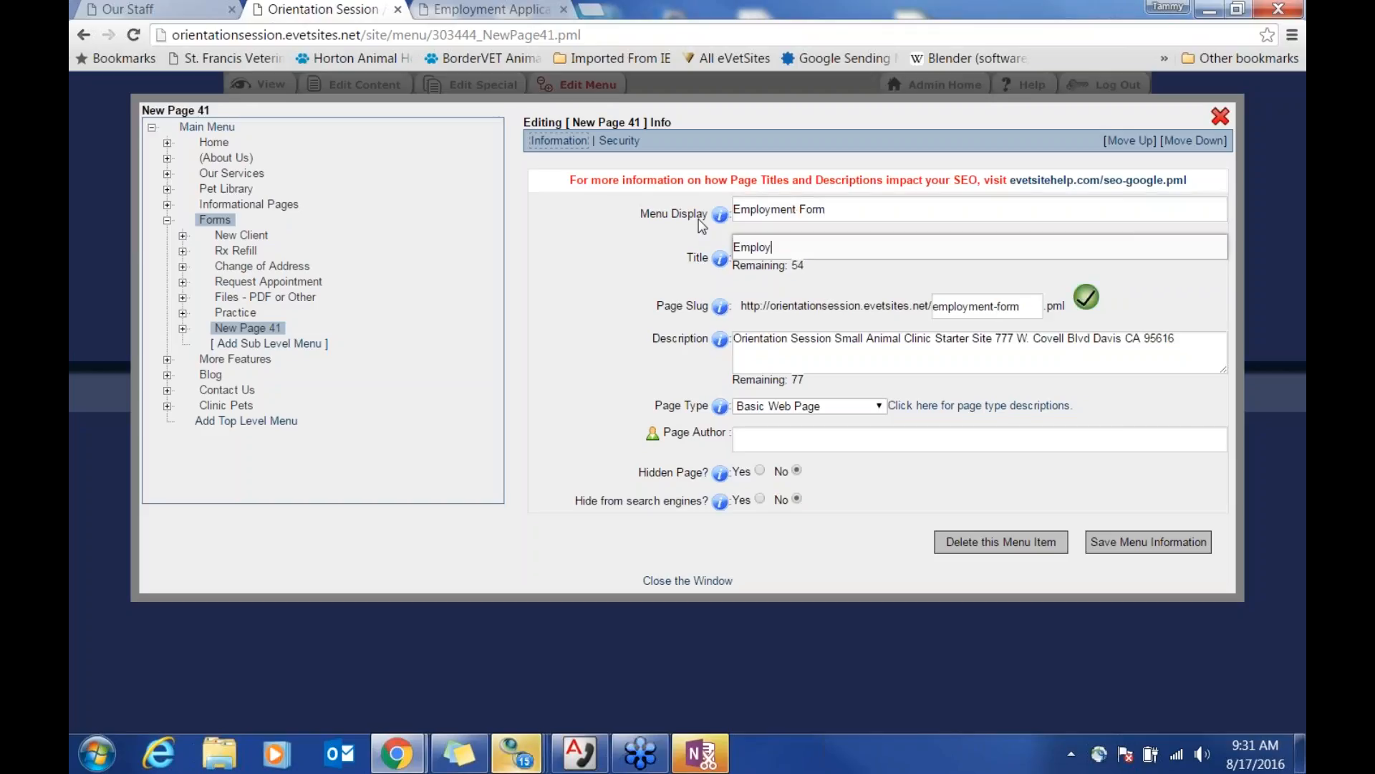
pyautogui.write('ment Form')
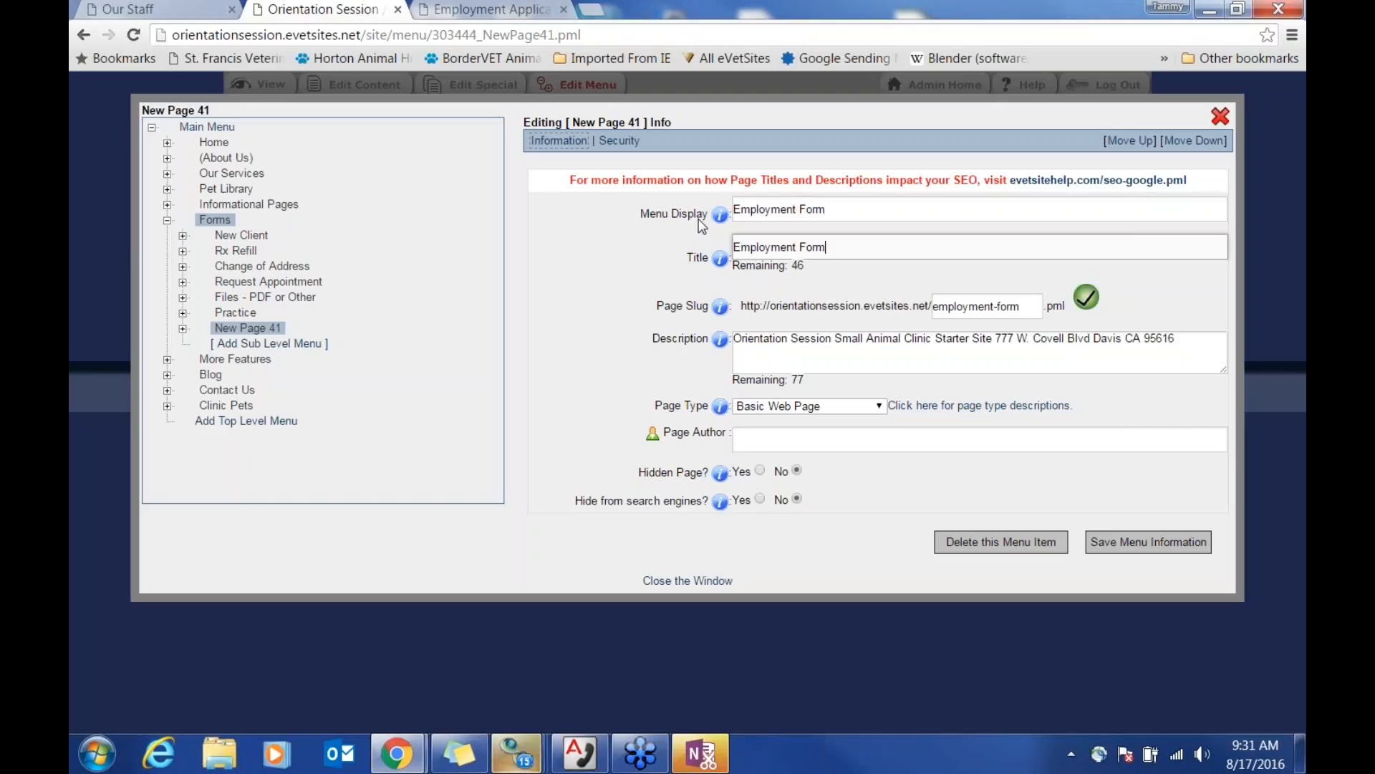
pyautogui.write(' for My Clinic')
# Step: Select the whole page description text
pyautogui.moveTo(791, 340); pyautogui.dragTo(852, 340)
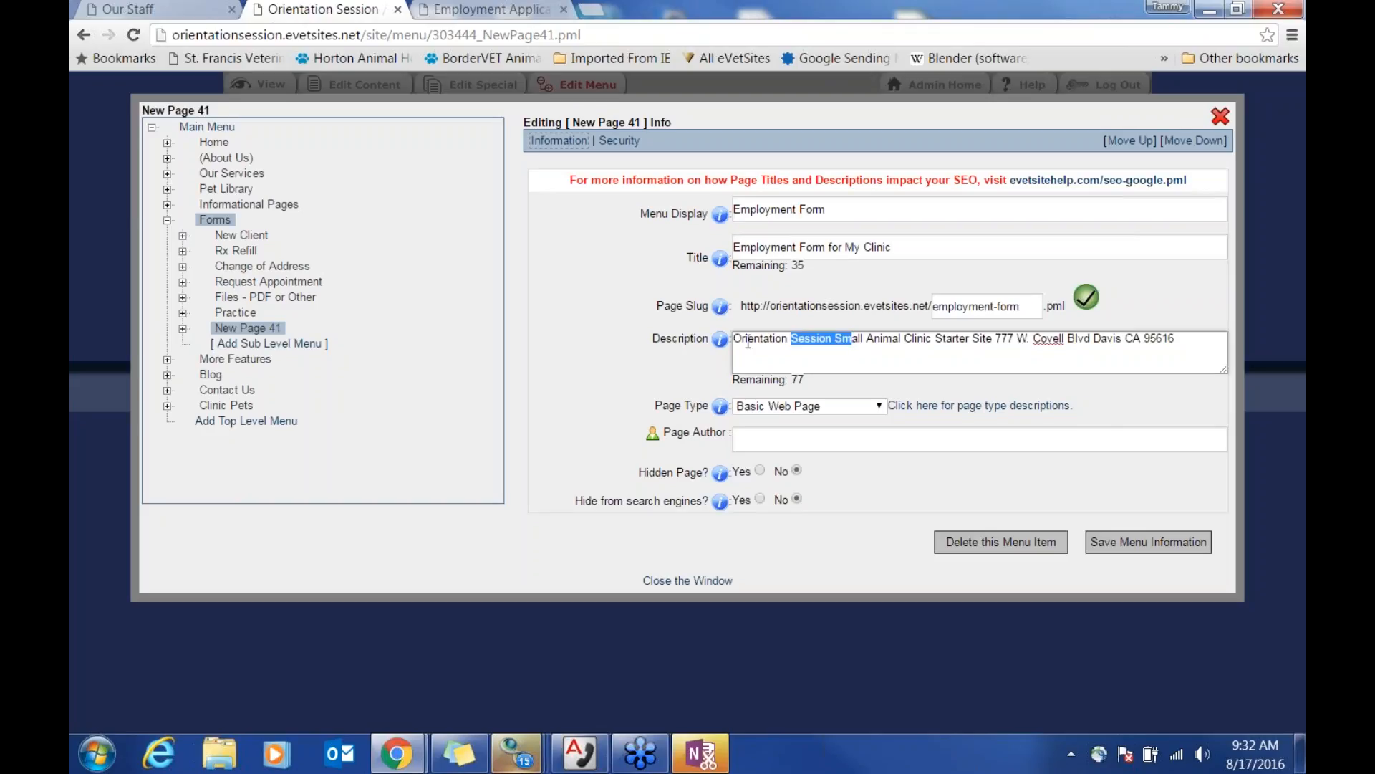
pyautogui.moveTo(748, 341); pyautogui.dragTo(1203, 357)
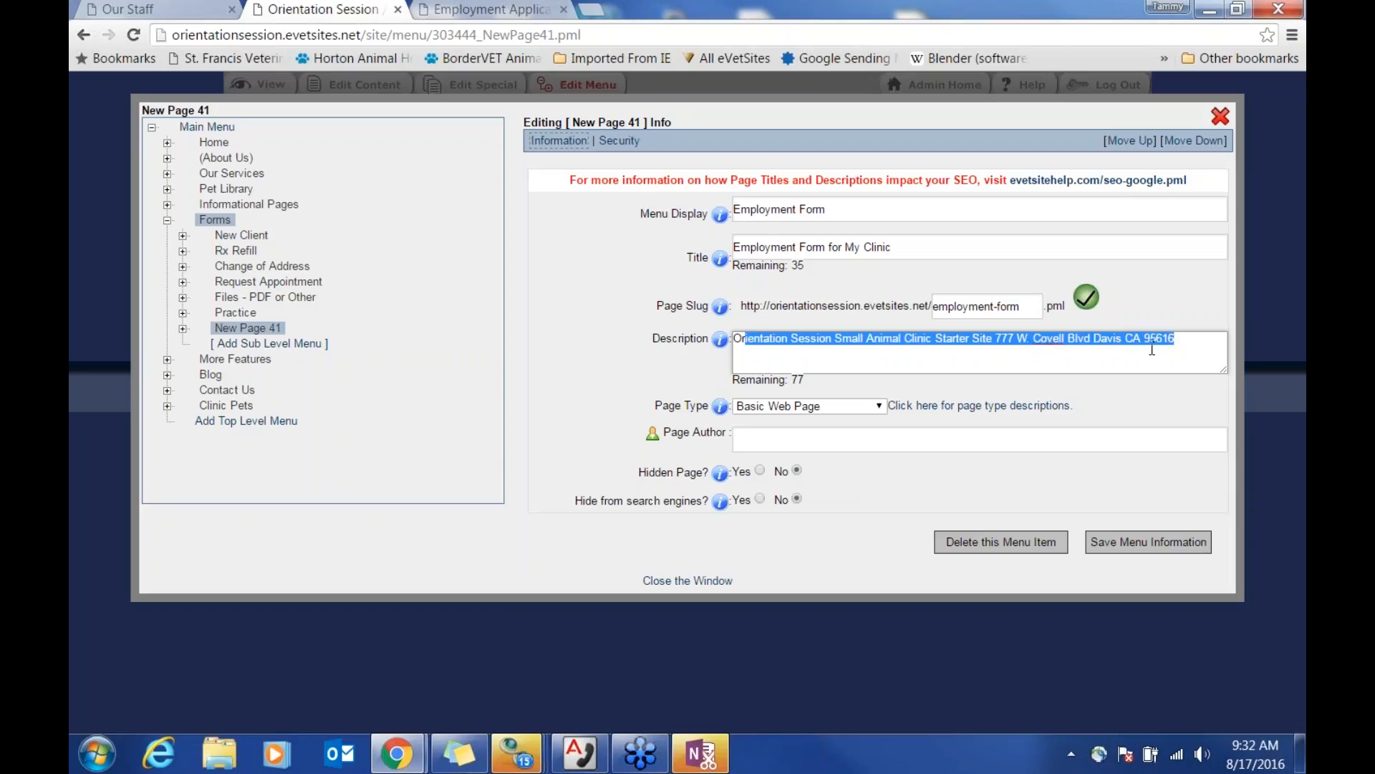
pyautogui.click(878, 354)
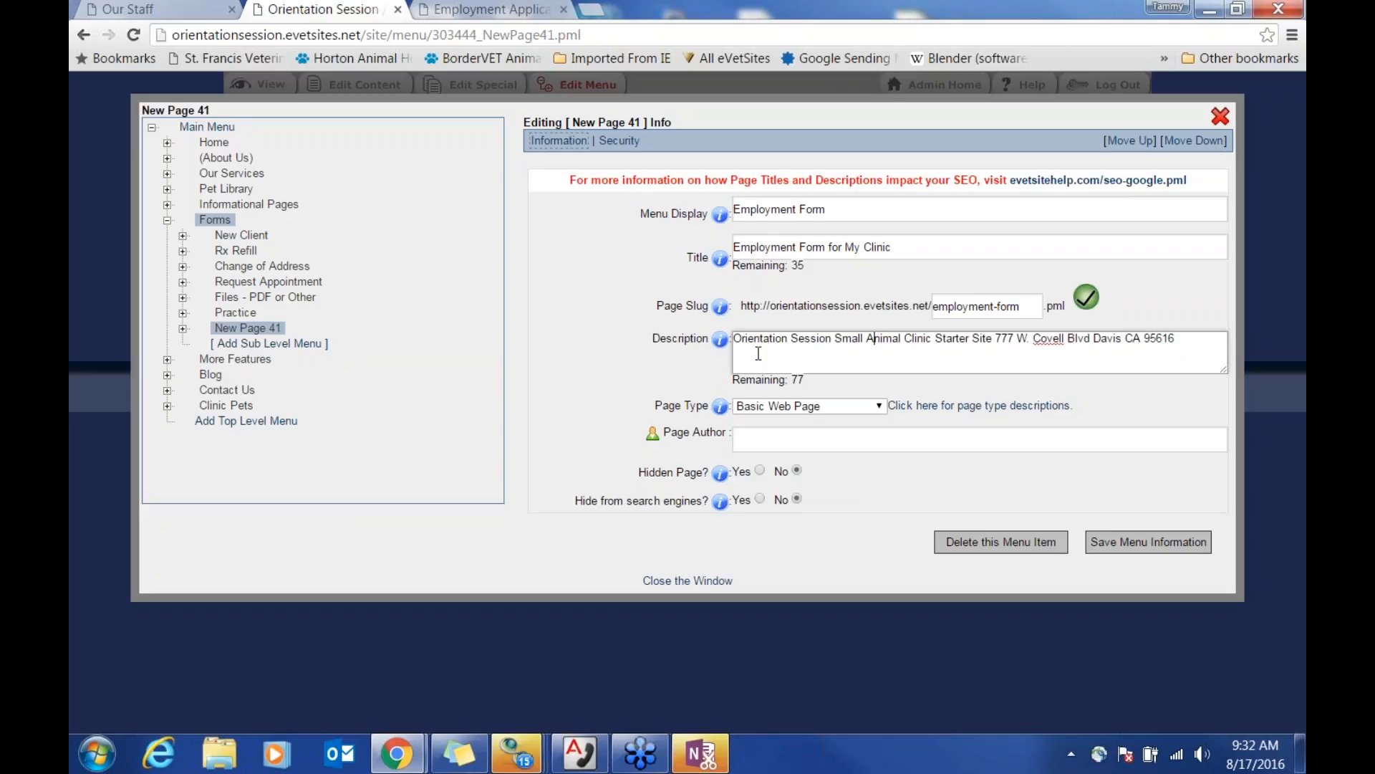
pyautogui.moveTo(755, 351); pyautogui.dragTo(1194, 374)
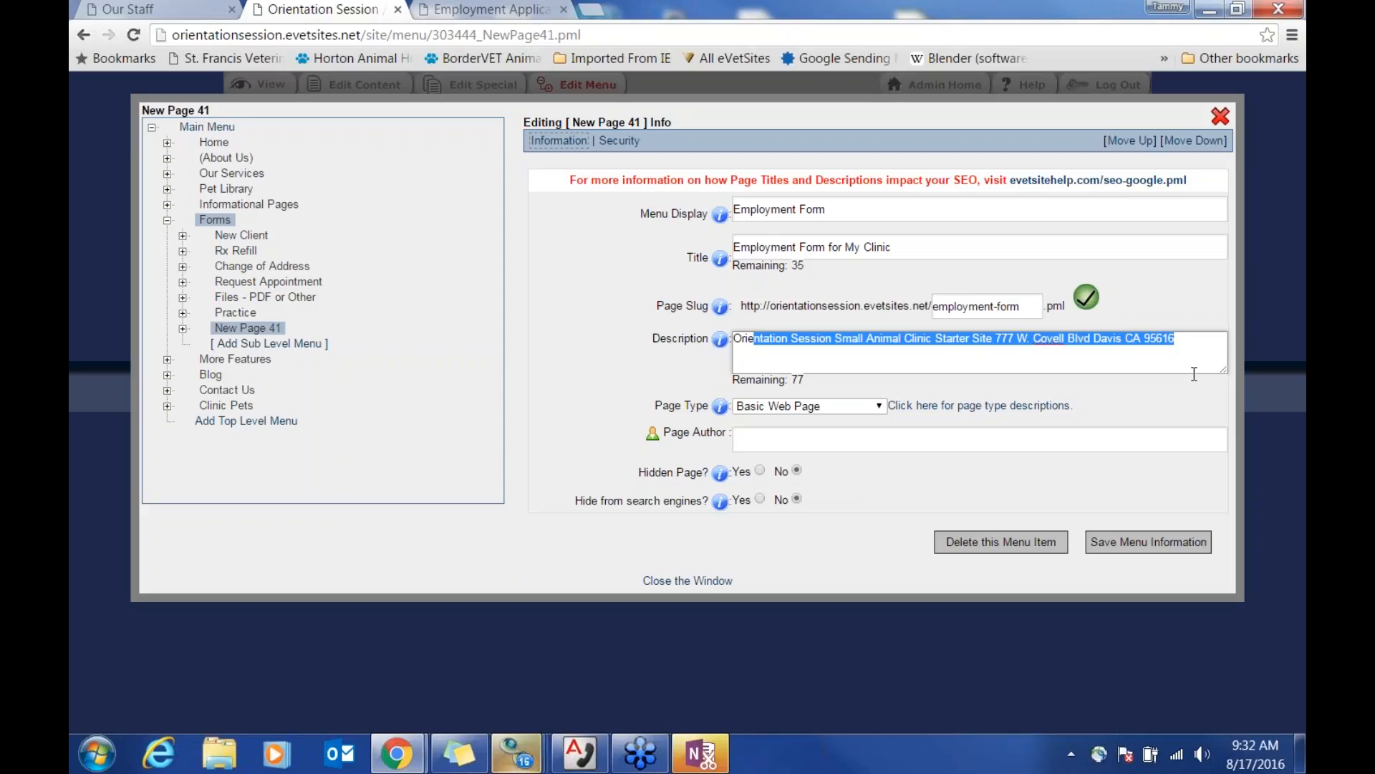
pyautogui.click(892, 341)
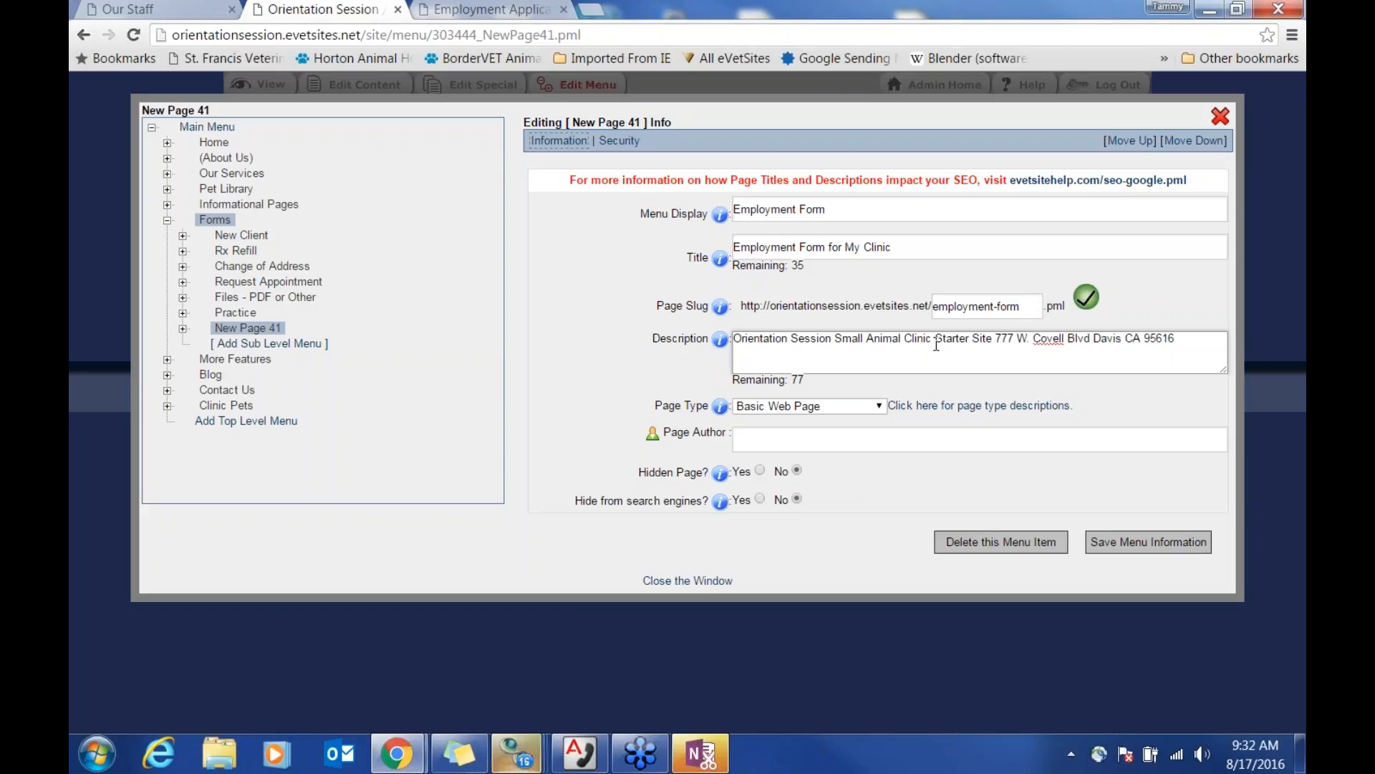
pyautogui.moveTo(736, 338); pyautogui.dragTo(1127, 355)
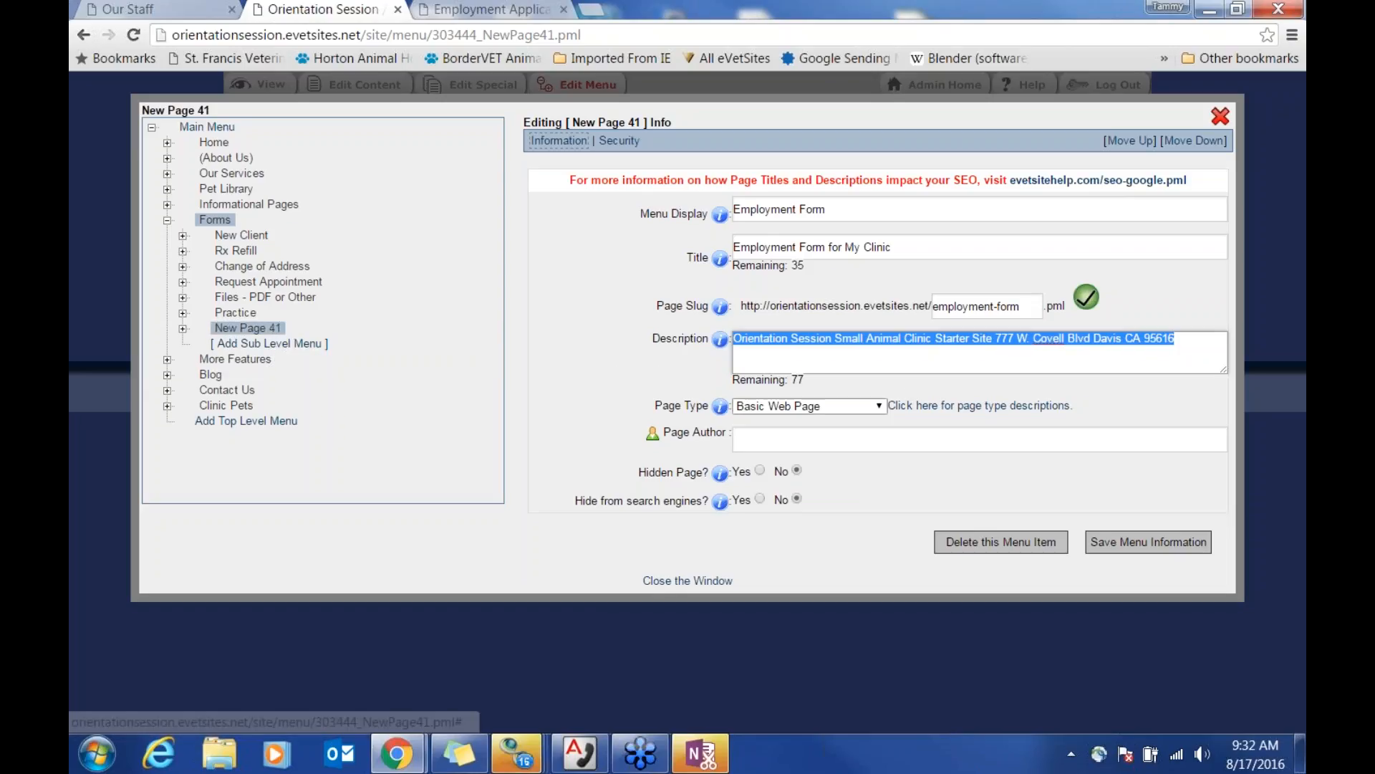
# Step: Set the page type to Form Page - Advanced, save, and close the editor
pyautogui.click(868, 414)
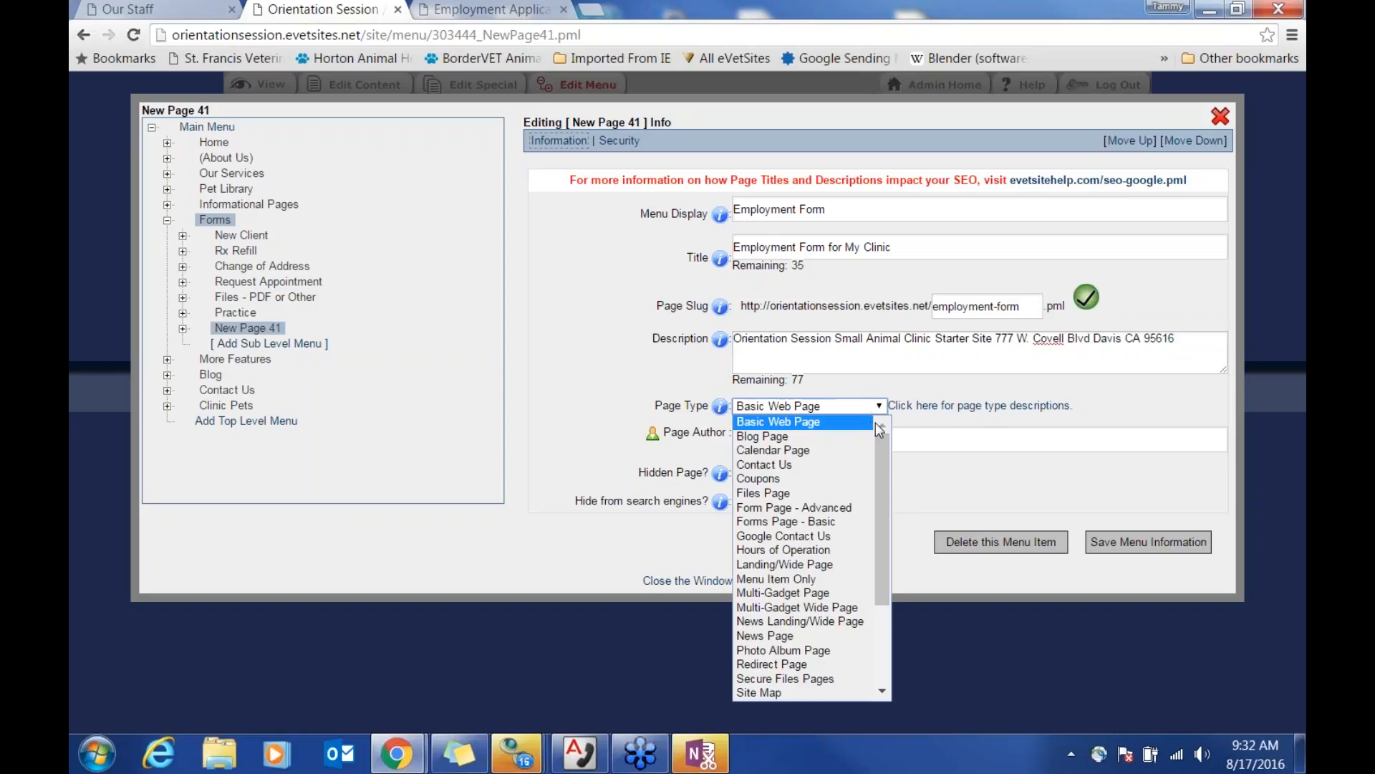
pyautogui.moveTo(887, 473); pyautogui.dragTo(894, 520)
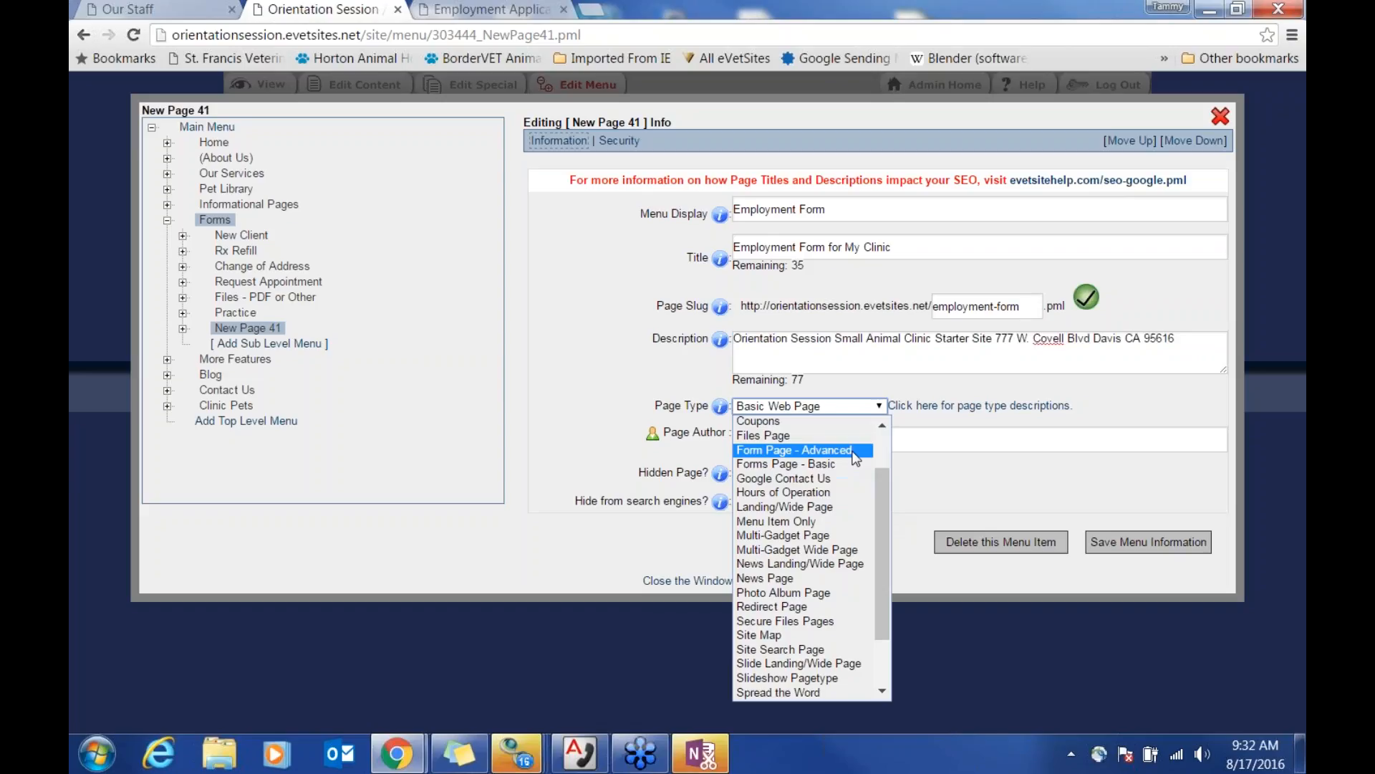
pyautogui.click(856, 451)
pyautogui.click(1128, 546)
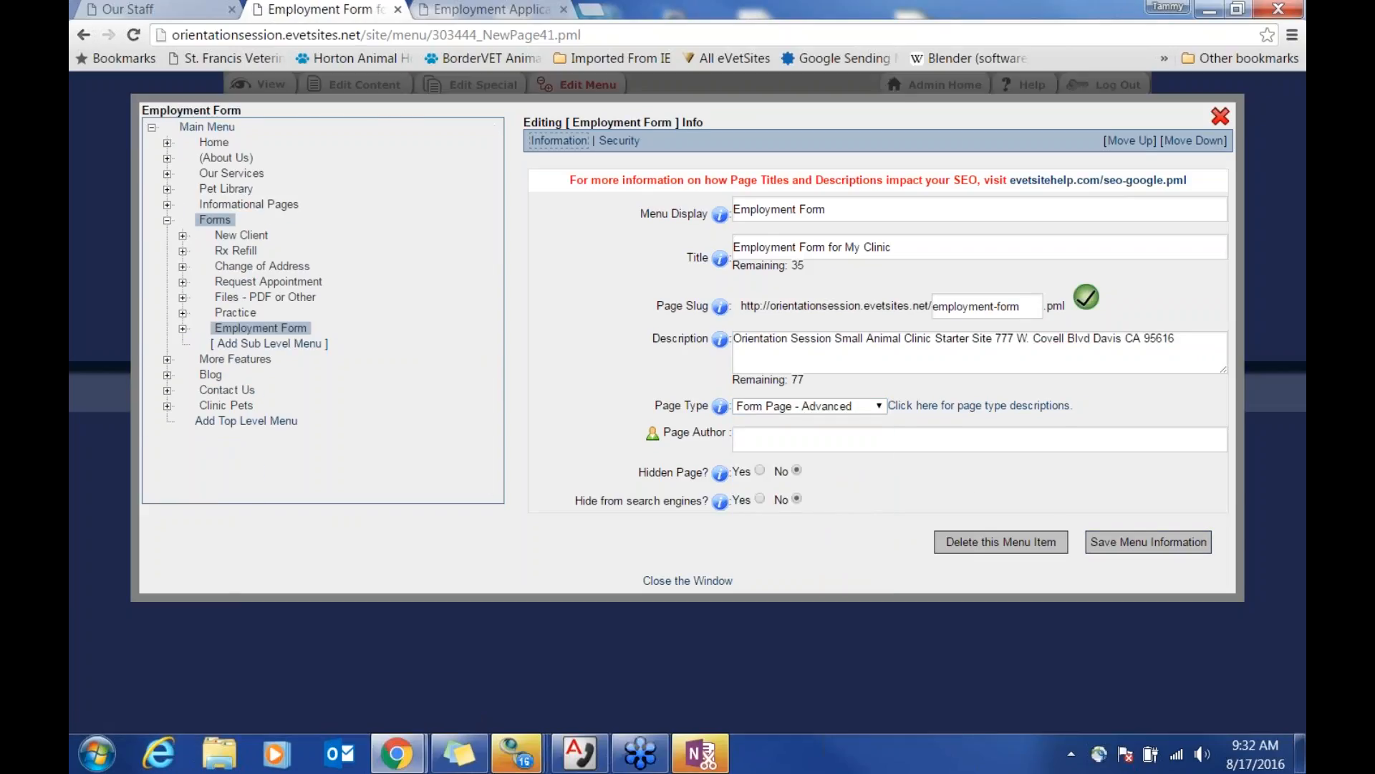
pyautogui.click(1220, 116)
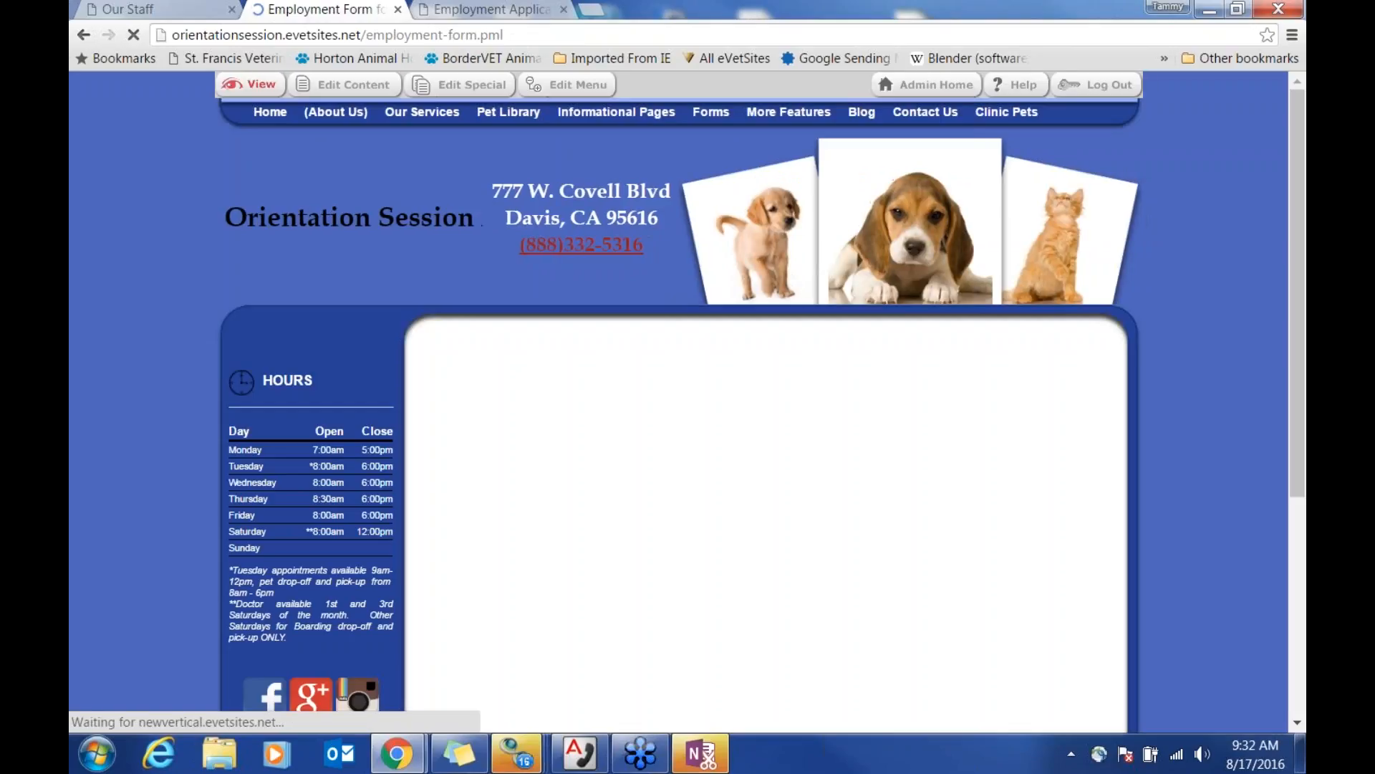
# Step: Review the New Client form's Edit Special settings, then go to Admin Home
pyautogui.moveTo(787, 113)
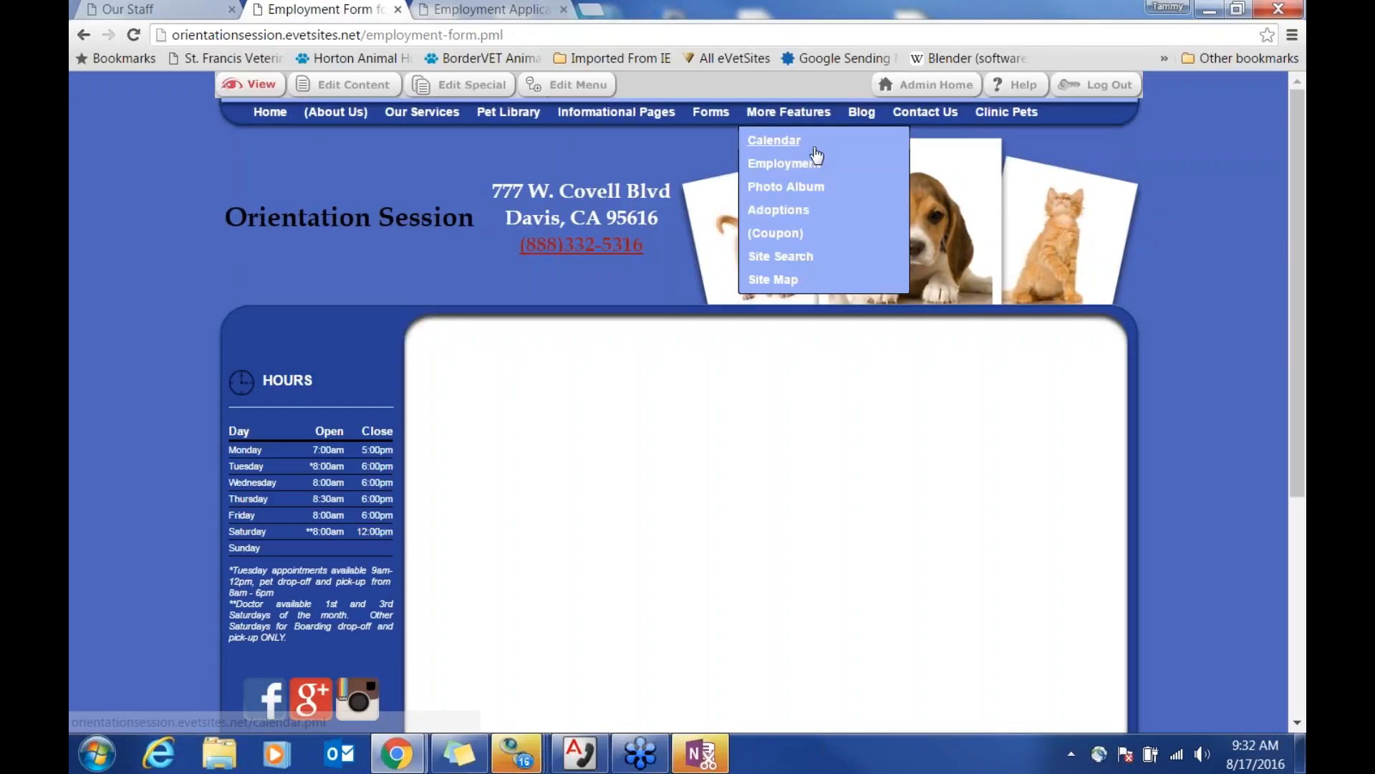
pyautogui.moveTo(712, 113)
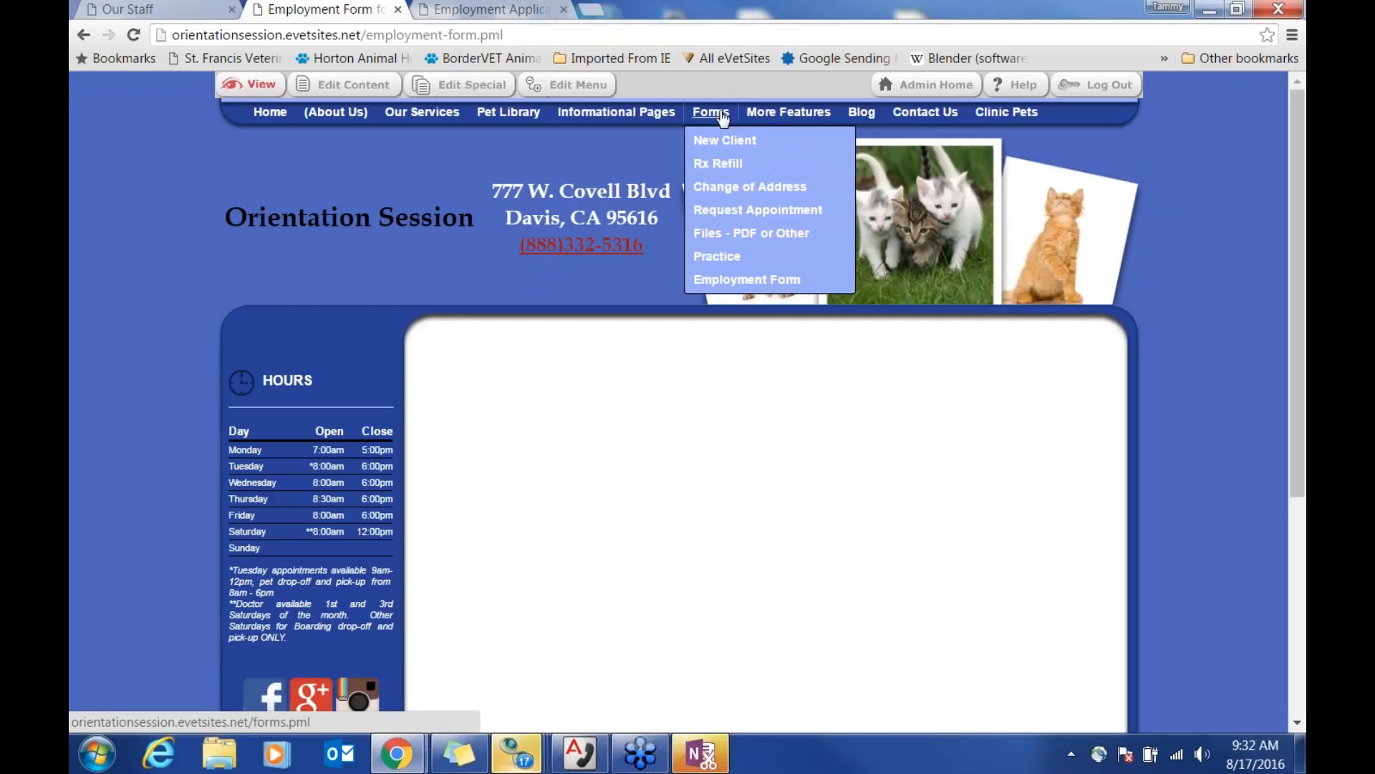
pyautogui.click(722, 145)
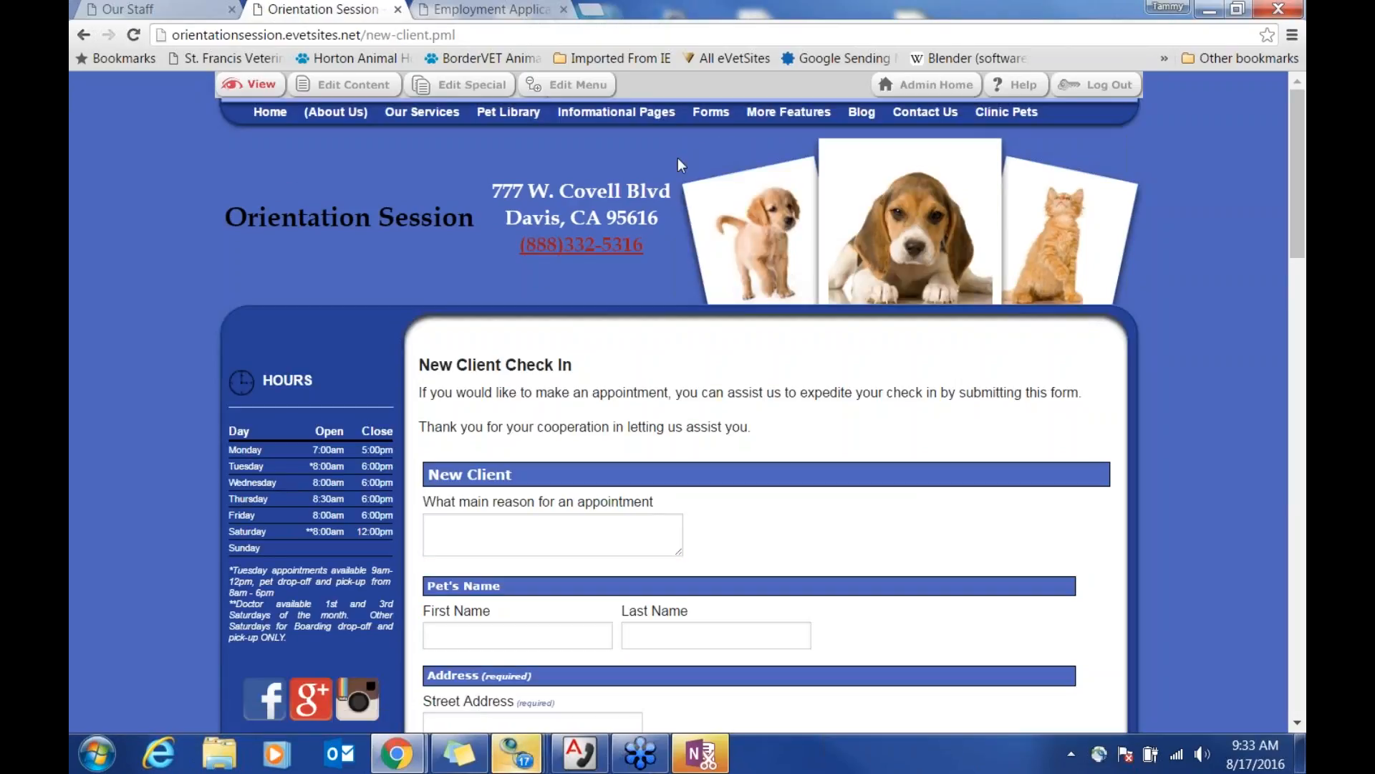
pyautogui.click(418, 93)
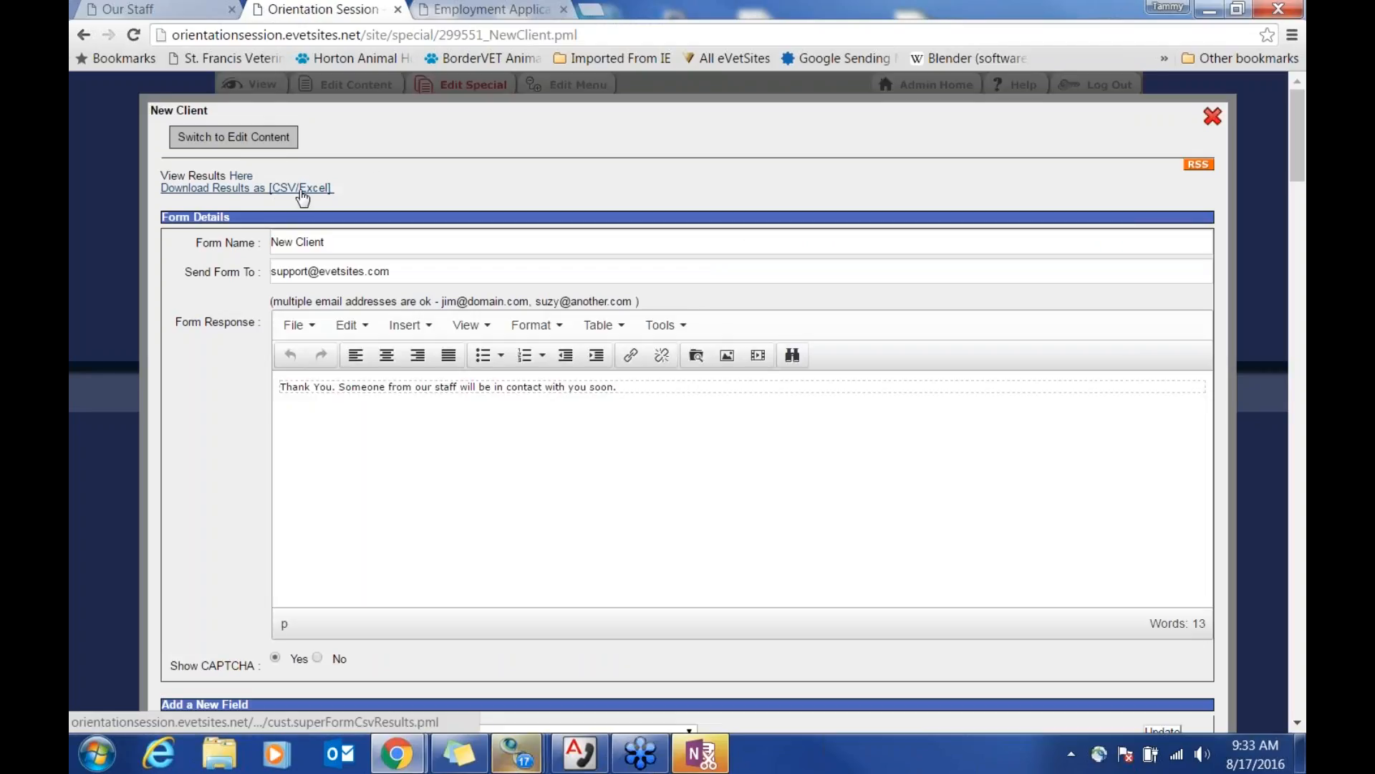
pyautogui.click(1213, 116)
pyautogui.click(919, 86)
pyautogui.scroll(-1, 827, 440)
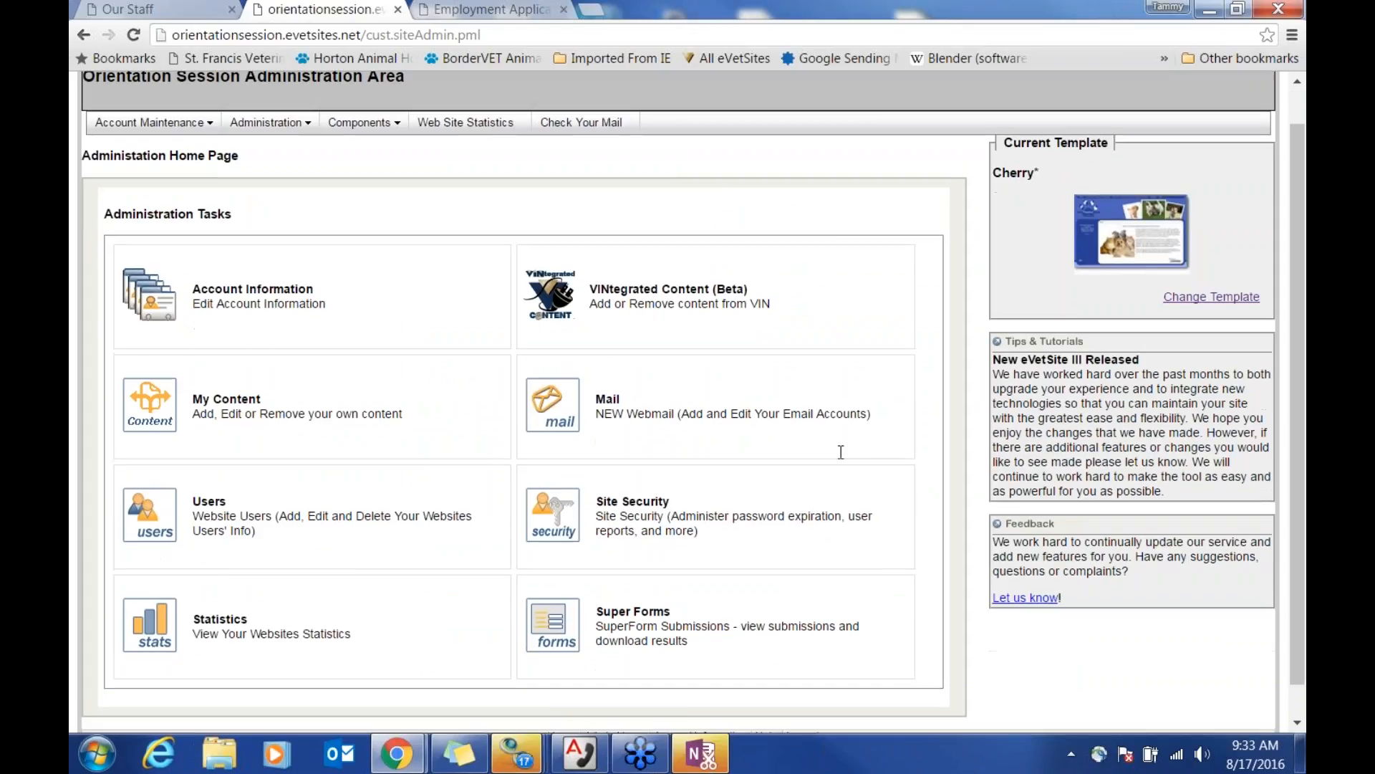
# Step: Open Super Forms to see the form submissions report, still empty
pyautogui.click(552, 589)
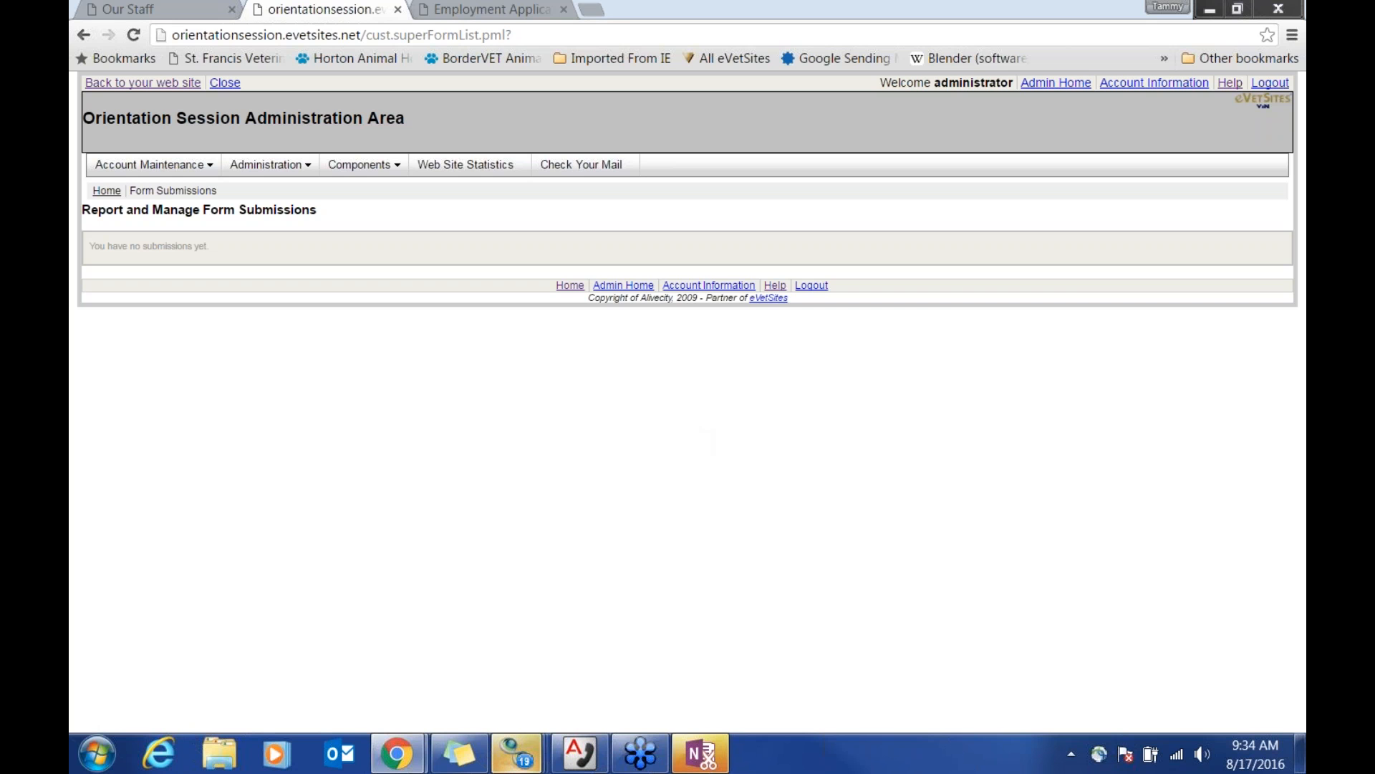
pyautogui.moveTo(1305, 8); pyautogui.dragTo(582, 2)
pyautogui.scroll(10, 920, 283)
pyautogui.middleClick(933, 270)
pyautogui.scroll(20, 933, 270)
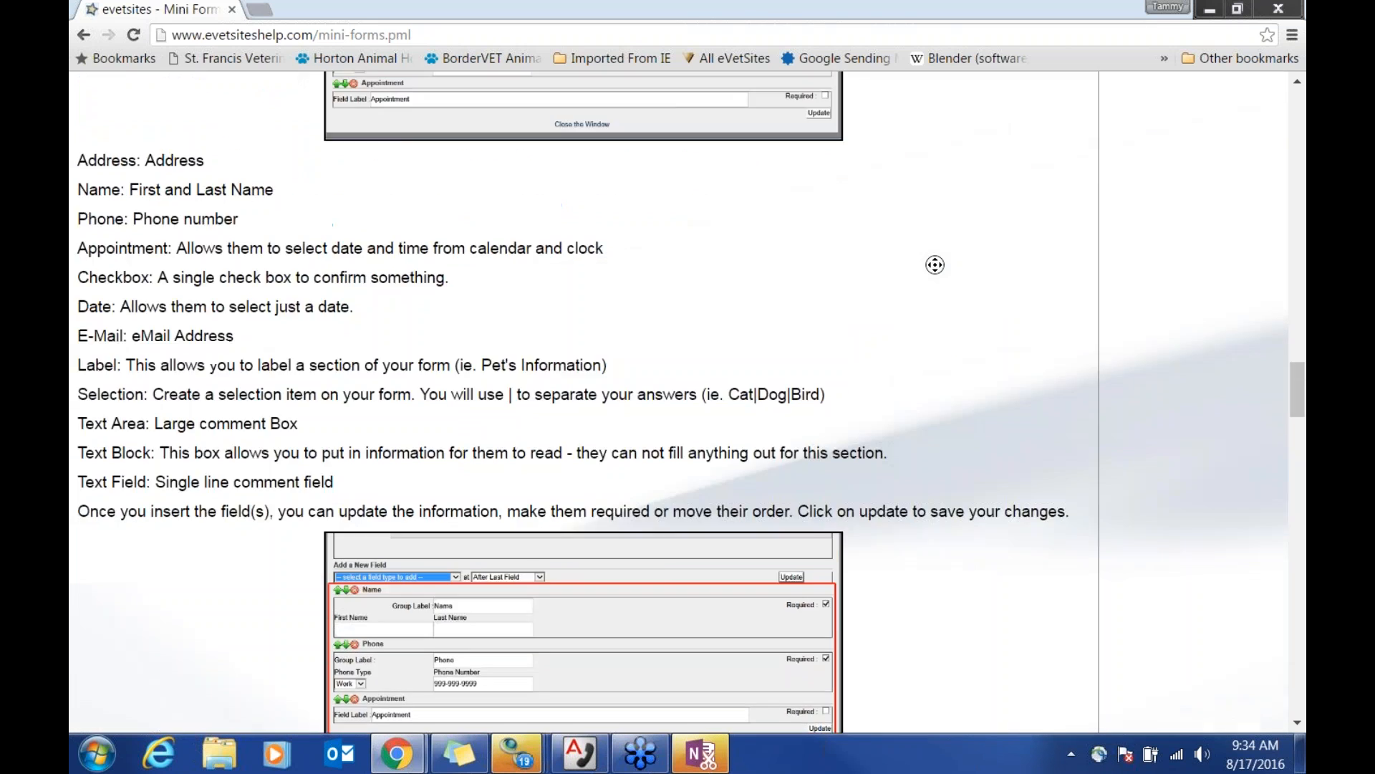
pyautogui.scroll(20, 945, 251)
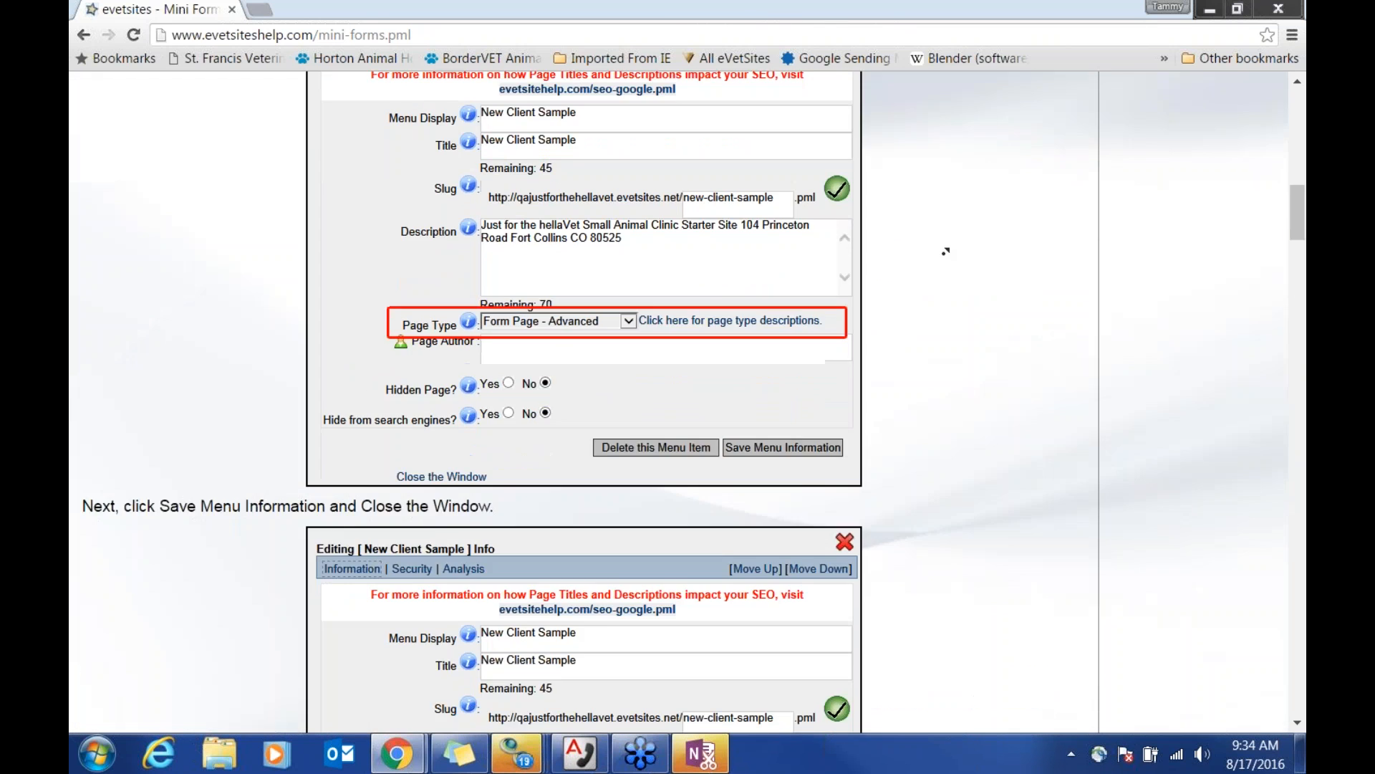
pyautogui.scroll(5, 946, 250)
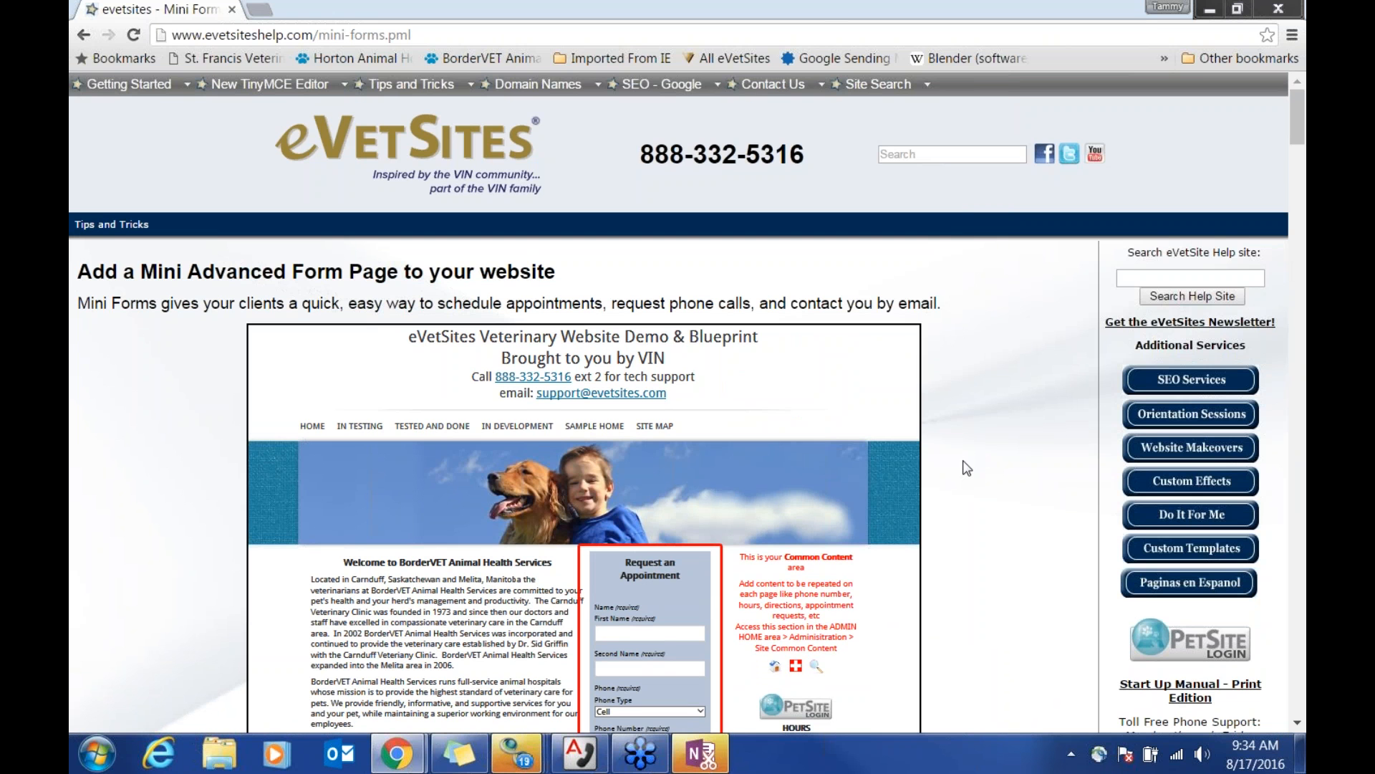
pyautogui.scroll(-6, 966, 467)
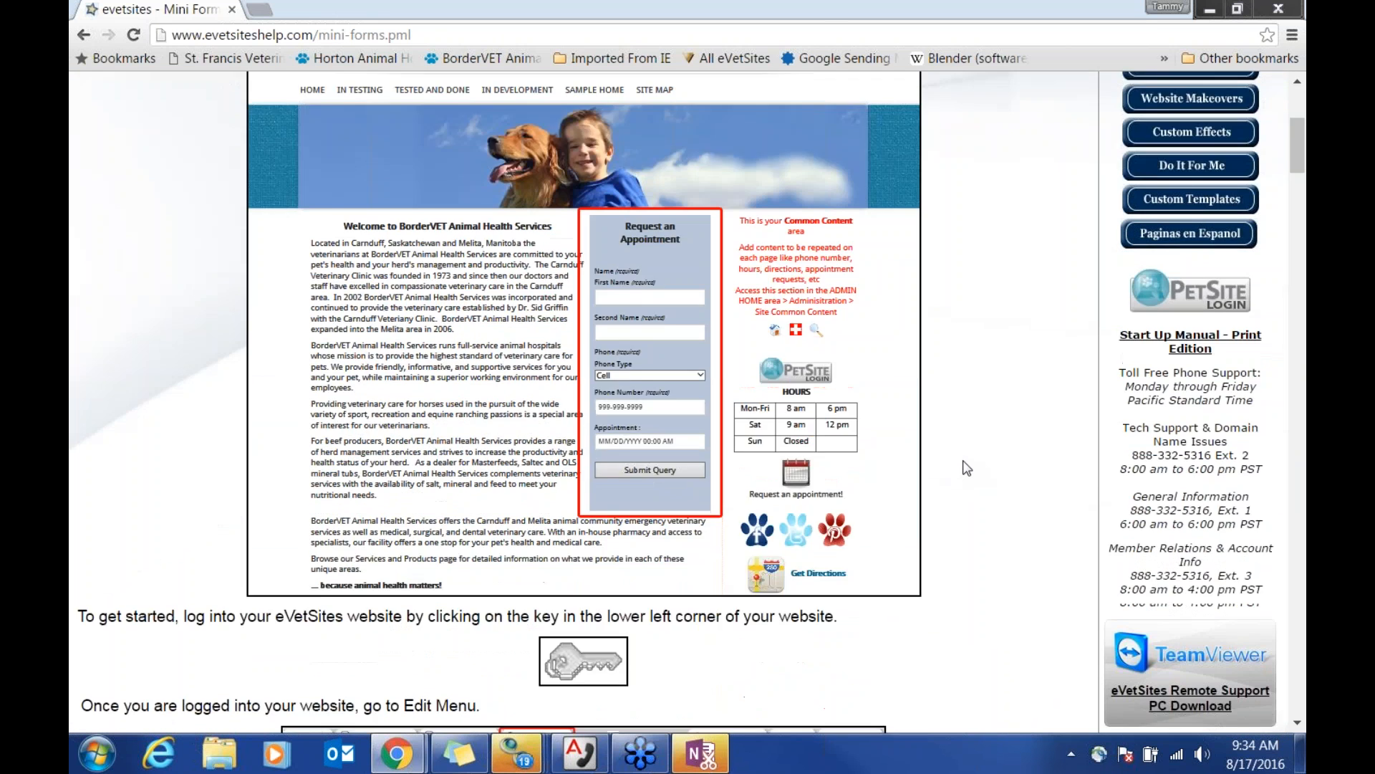
pyautogui.scroll(-8, 966, 467)
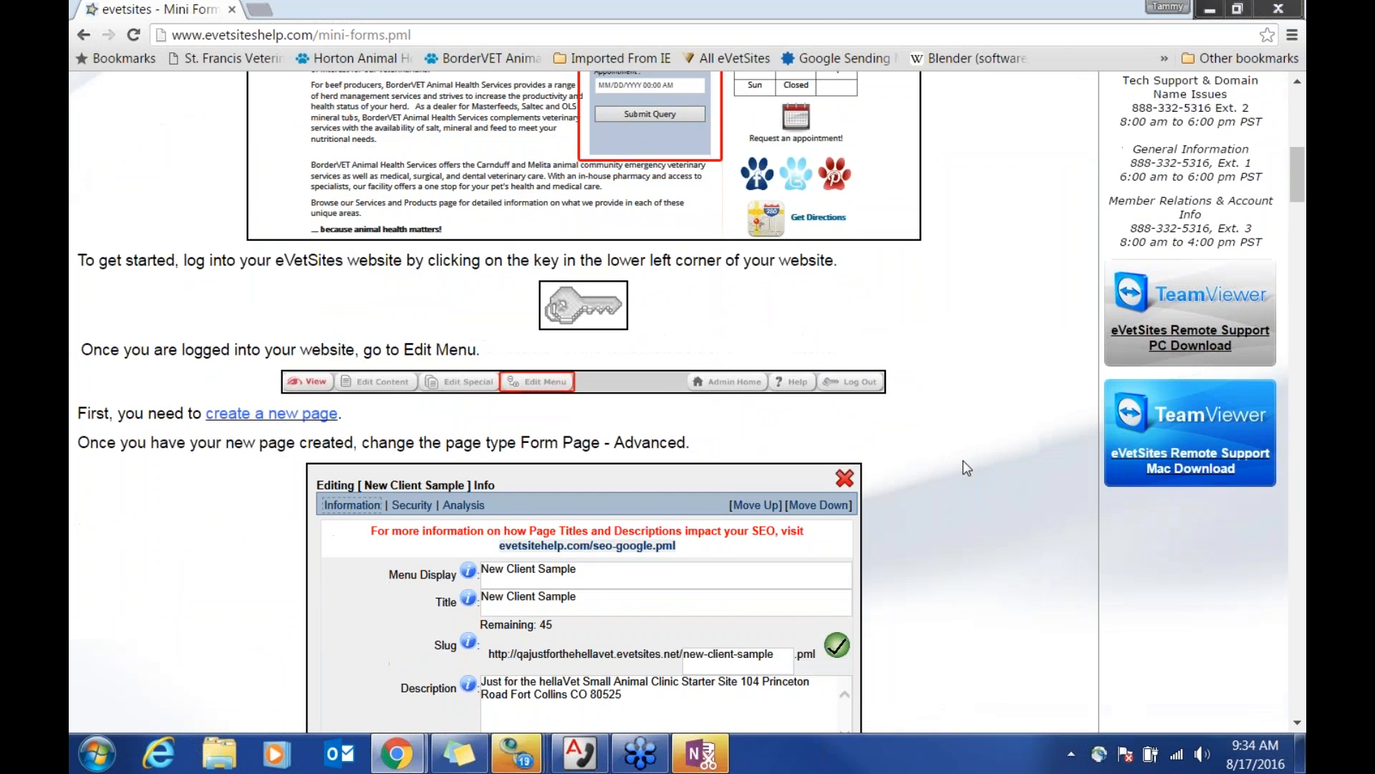
pyautogui.scroll(-10, 967, 467)
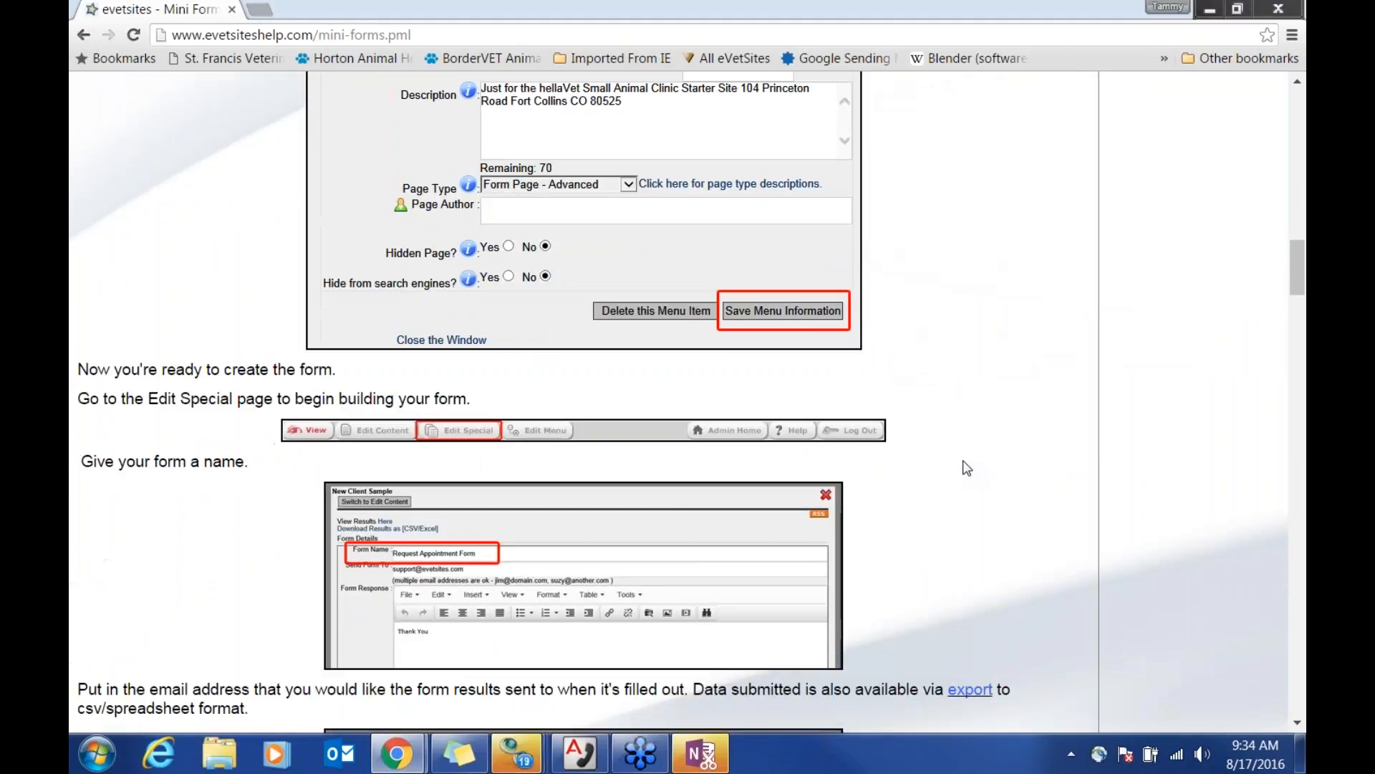
pyautogui.scroll(-5, 967, 467)
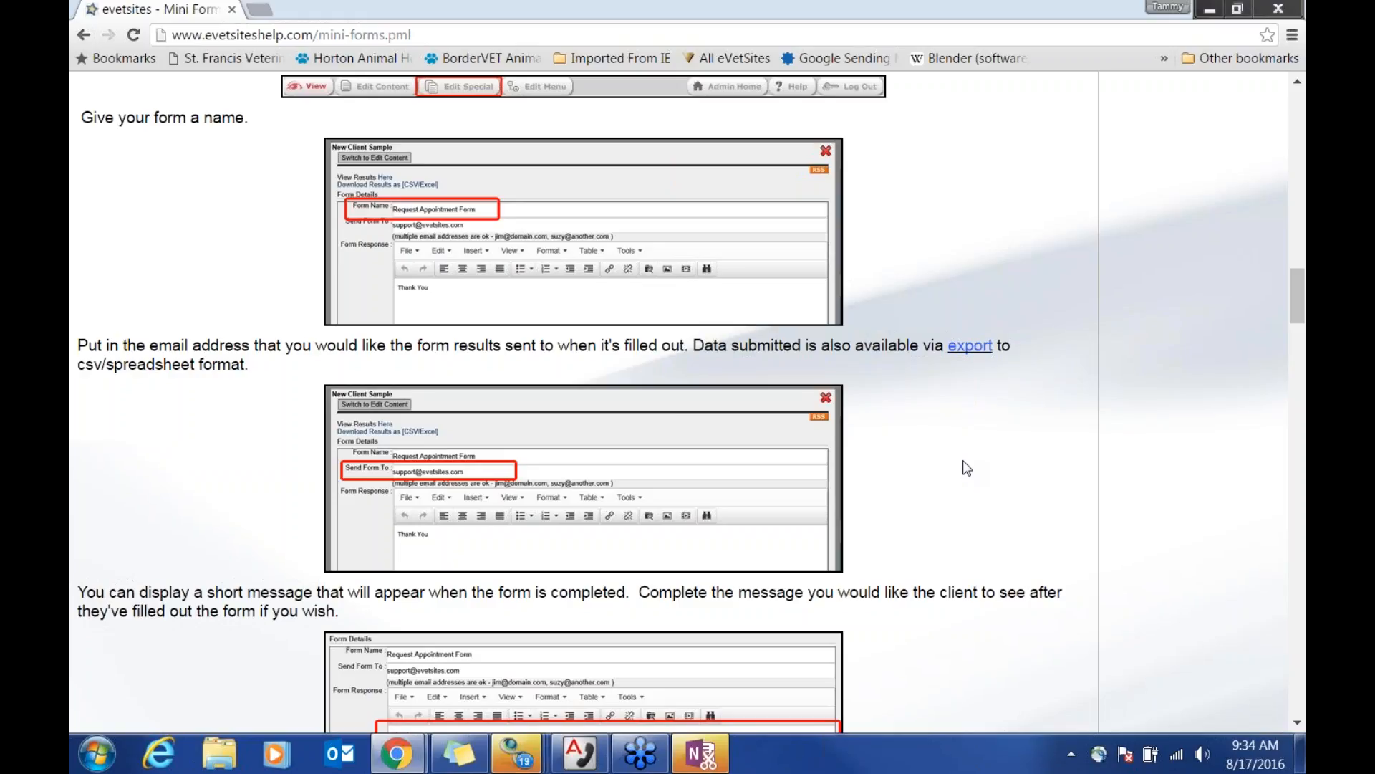
pyautogui.moveTo(734, 16); pyautogui.dragTo(70, 15)
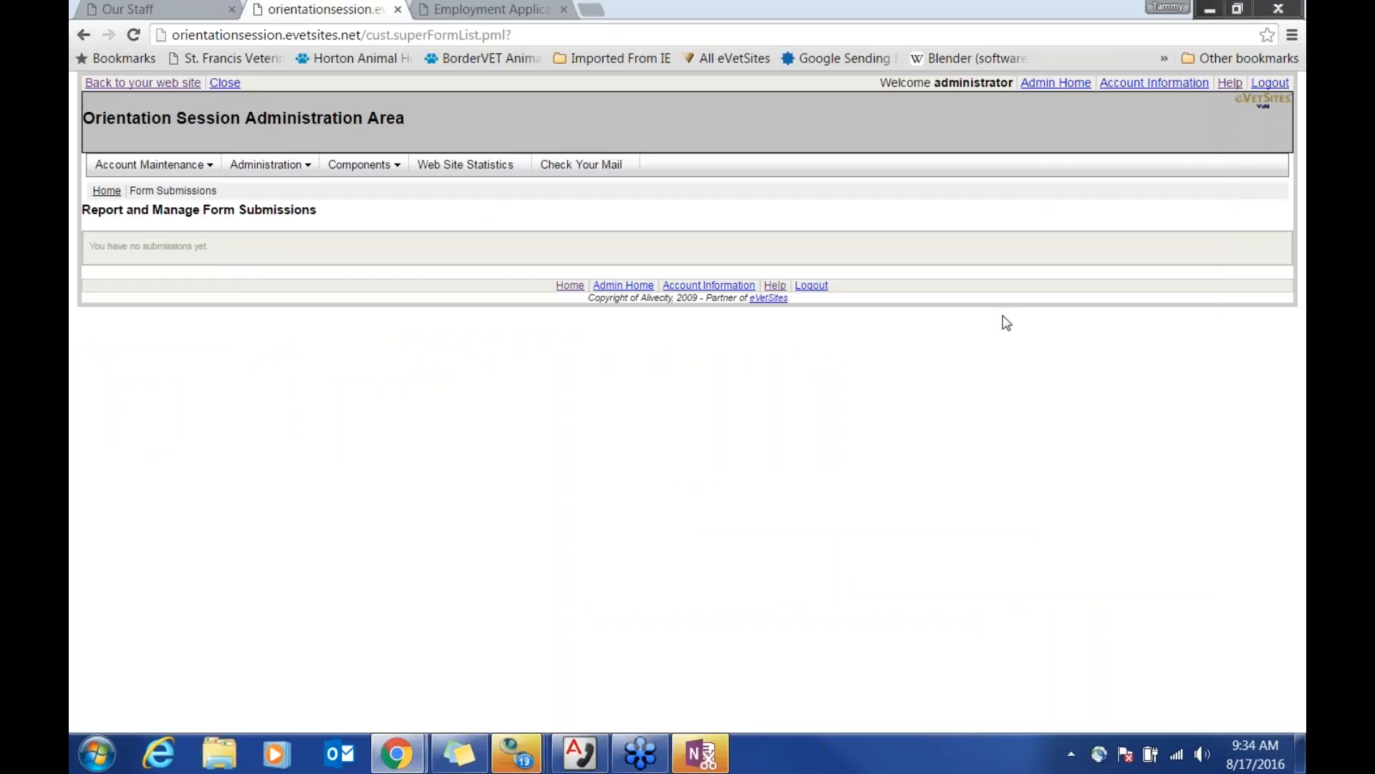